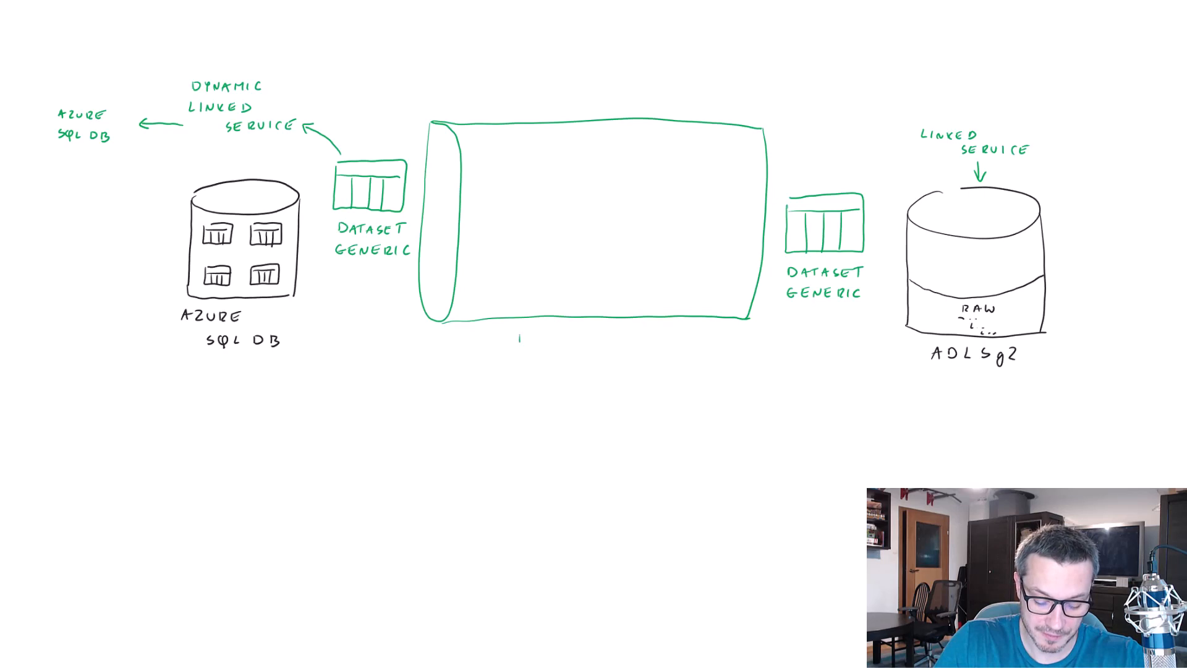
# Handwrite the label "PIPELINE" in green below the large cylinder on the whiteboard diagram.
pyautogui.moveTo(519, 334); pyautogui.dragTo(521, 340)
pyautogui.moveTo(533, 334); pyautogui.dragTo(532, 342)
pyautogui.moveTo(539, 334); pyautogui.dragTo(538, 344)
pyautogui.moveTo(538, 334); pyautogui.dragTo(555, 343)
pyautogui.moveTo(549, 339); pyautogui.dragTo(555, 338)
pyautogui.moveTo(566, 335); pyautogui.dragTo(572, 342)
pyautogui.moveTo(576, 335); pyautogui.dragTo(577, 343)
pyautogui.moveTo(583, 335); pyautogui.dragTo(584, 344)
pyautogui.moveTo(585, 335); pyautogui.dragTo(592, 343)
pyautogui.moveTo(592, 334); pyautogui.dragTo(593, 343)
pyautogui.moveTo(597, 334); pyautogui.dragTo(597, 344)
pyautogui.moveTo(597, 344); pyautogui.dragTo(610, 330)
pyautogui.moveTo(598, 339); pyautogui.dragTo(606, 338)
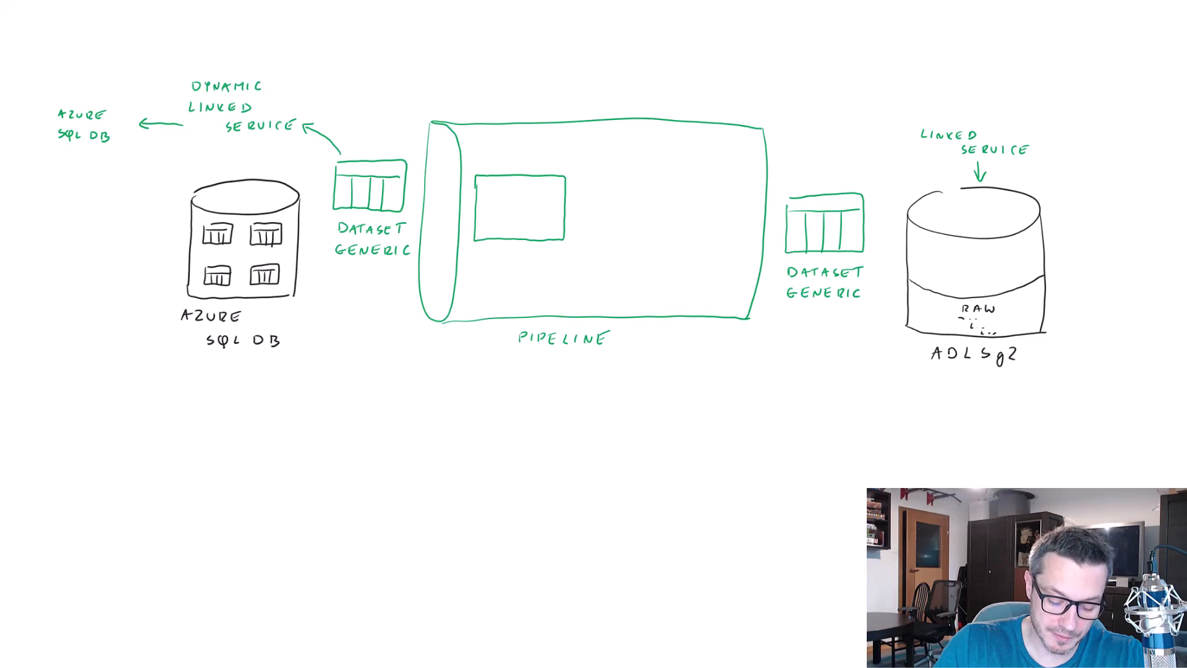
# Handwrite a two-line label inside the small rectangle drawn within the pipeline cylinder.
pyautogui.moveTo(485, 184); pyautogui.dragTo(492, 194)
pyautogui.moveTo(498, 188); pyautogui.dragTo(508, 187)
pyautogui.moveTo(518, 188); pyautogui.dragTo(517, 196)
pyautogui.moveTo(523, 187); pyautogui.dragTo(523, 196)
pyautogui.moveTo(525, 188); pyautogui.dragTo(536, 198)
pyautogui.moveTo(537, 188); pyautogui.dragTo(493, 217)
pyautogui.moveTo(501, 210); pyautogui.dragTo(501, 217)
pyautogui.moveTo(505, 209); pyautogui.dragTo(511, 210)
pyautogui.moveTo(513, 210); pyautogui.dragTo(513, 218)
pyautogui.moveTo(518, 211); pyautogui.dragTo(527, 211)
pyautogui.moveTo(531, 210); pyautogui.dragTo(541, 210)
pyautogui.moveTo(538, 210); pyautogui.dragTo(538, 218)
pyautogui.moveTo(547, 208); pyautogui.dragTo(554, 208)
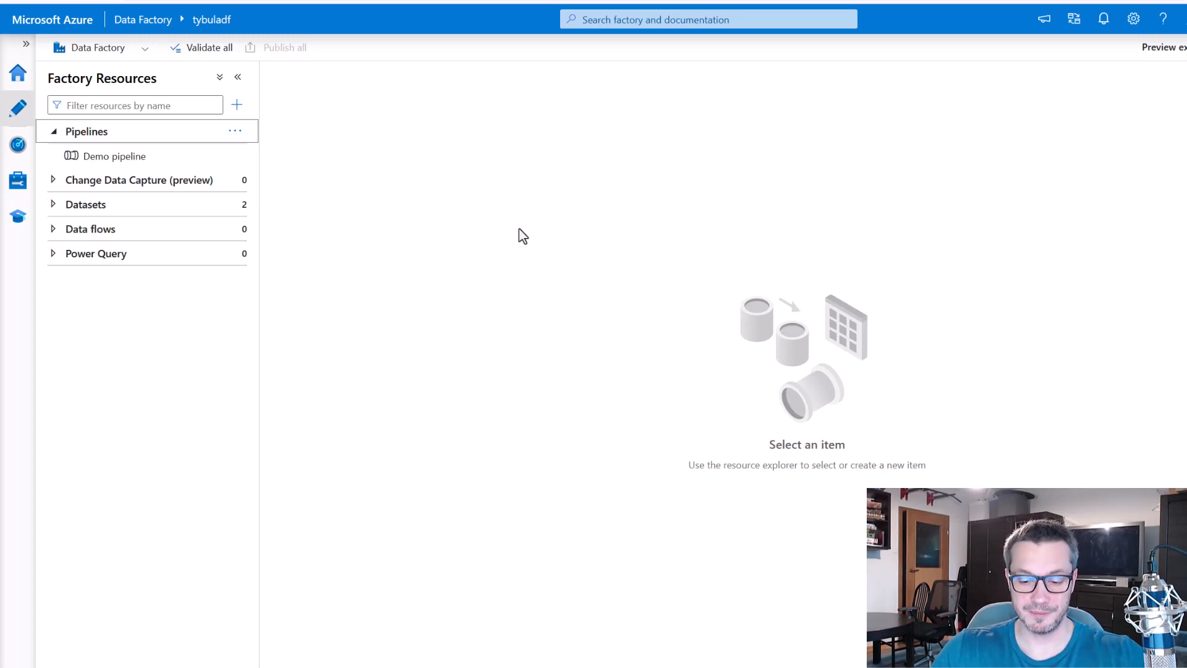
# Create a new pipeline in the data factory, name it "Dynamic pipeline" and close its properties.
pyautogui.click(235, 131)
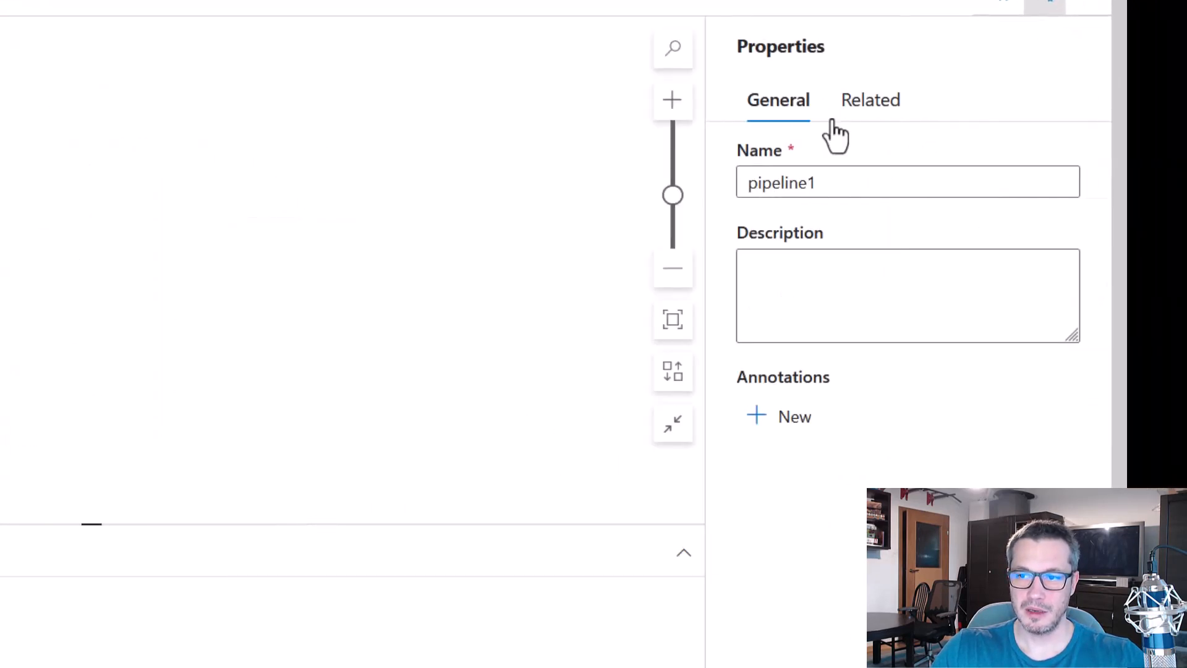
pyautogui.moveTo(827, 190); pyautogui.dragTo(733, 190)
pyautogui.write('Dynamic')
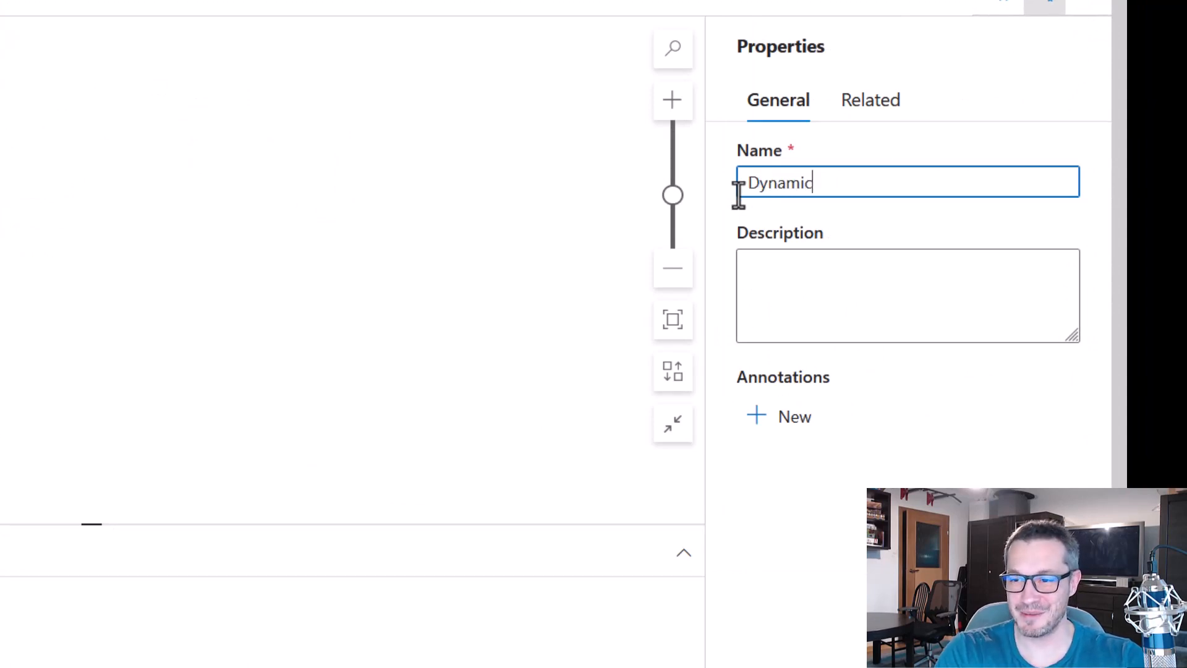
pyautogui.write(' pipeline')
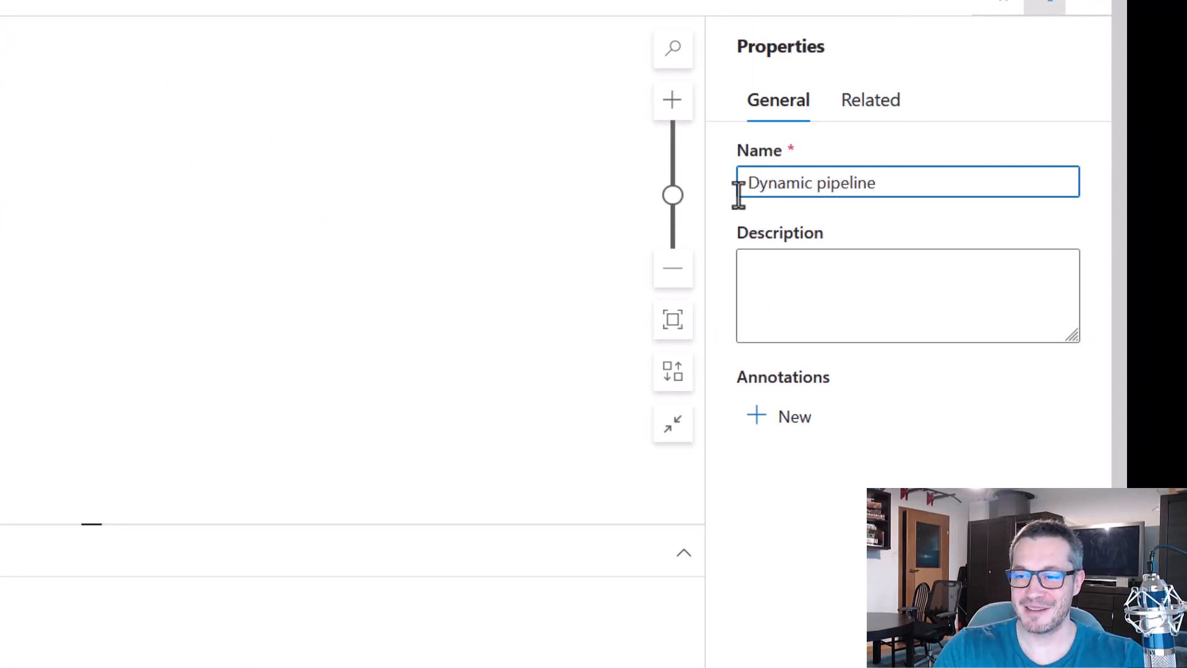
pyautogui.click(470, 218)
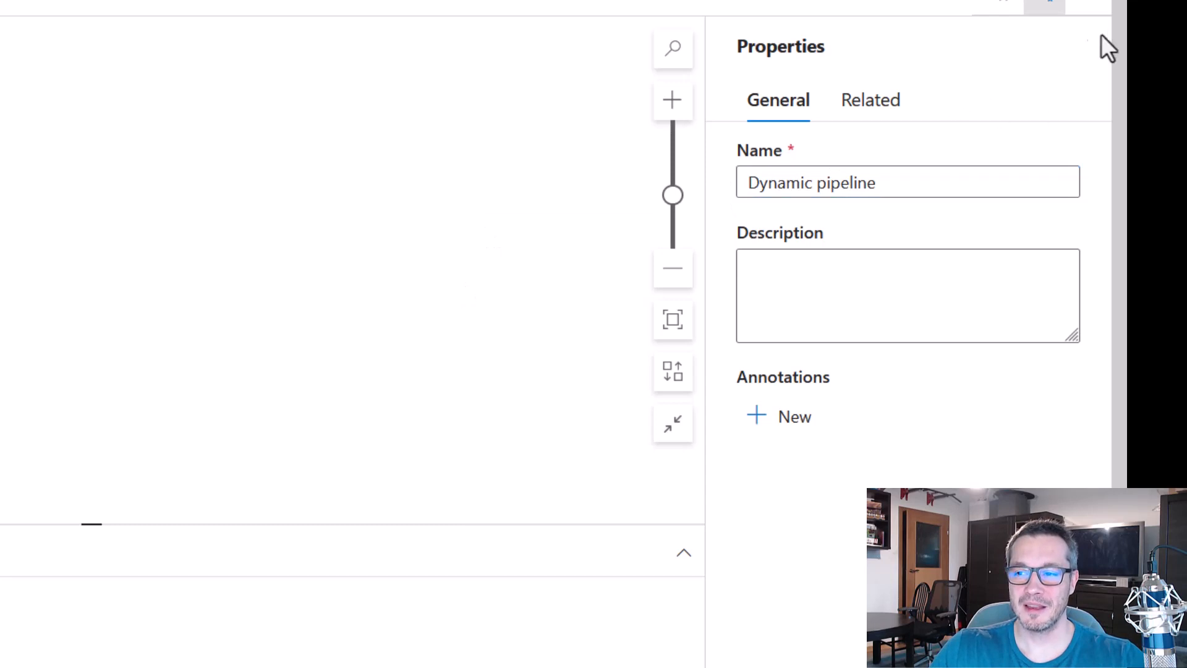
pyautogui.click(1048, 9)
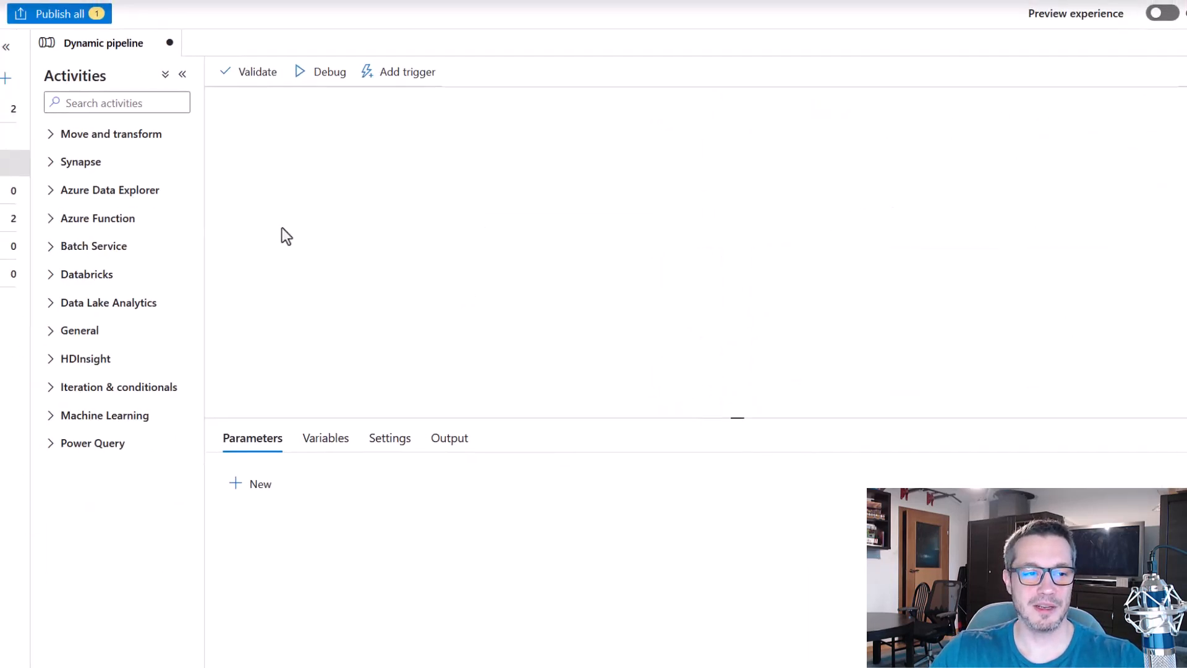
# Collapse the factory resources, search the activities for "looku" and add a Lookup activity to the pipeline canvas.
pyautogui.click(7, 47)
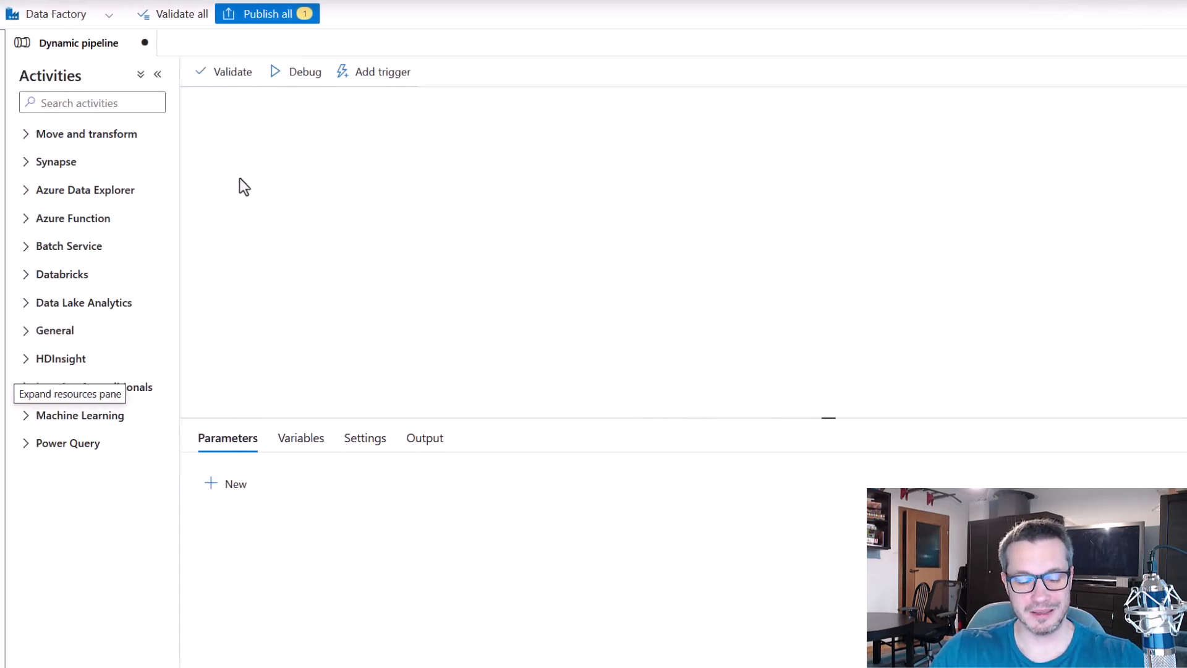
pyautogui.click(117, 103)
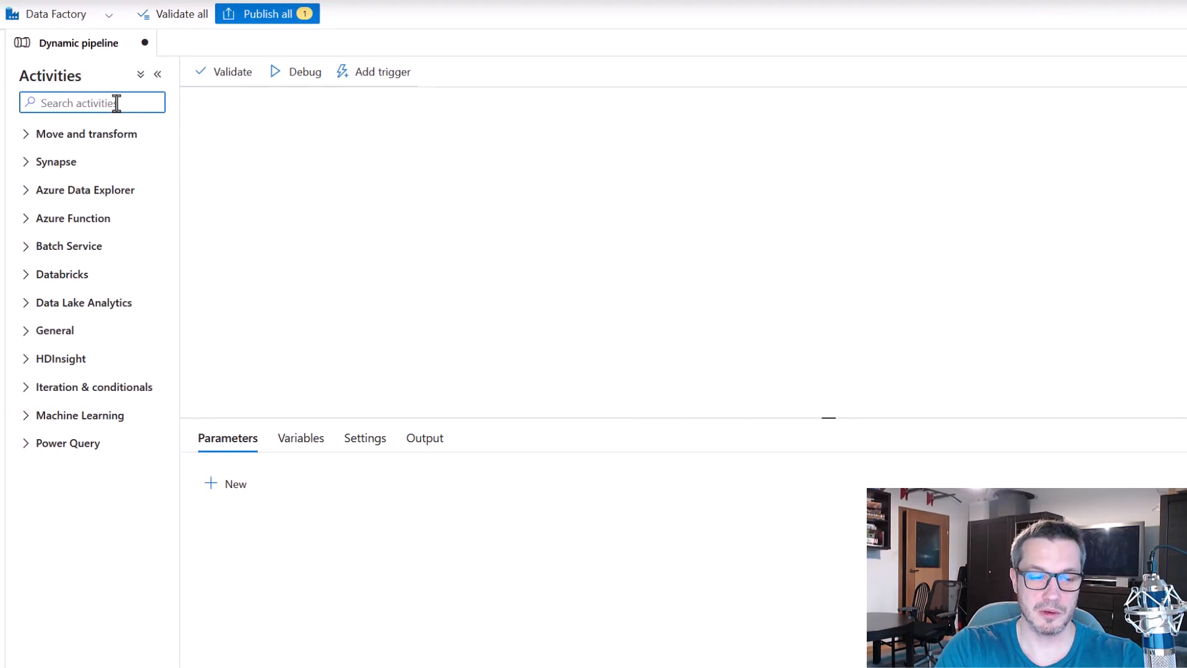
pyautogui.write('looku')
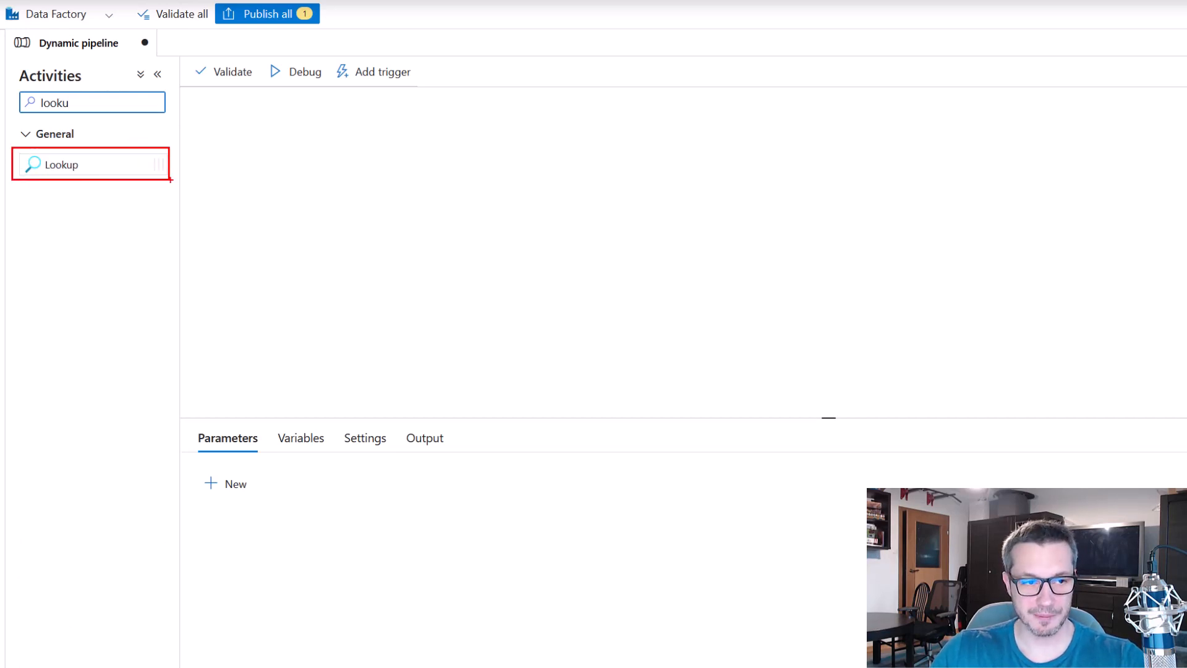
pyautogui.moveTo(48, 162); pyautogui.dragTo(593, 201)
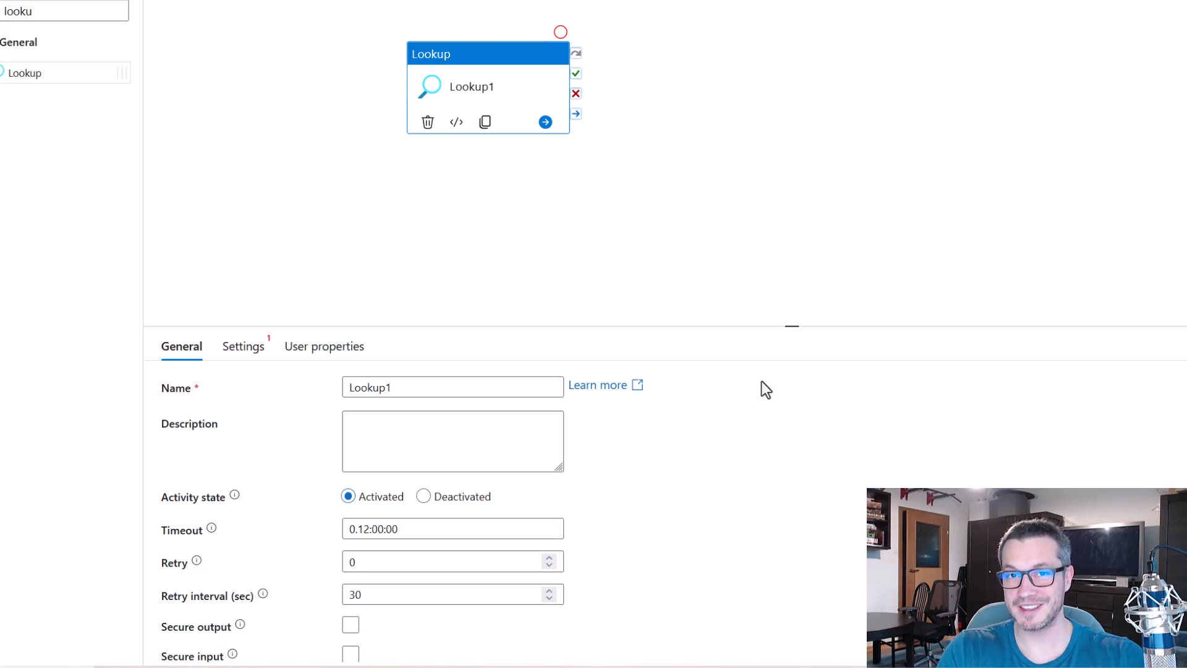
# Rename the Lookup activity to "Get a list of tables to be processed".
pyautogui.doubleClick(373, 387)
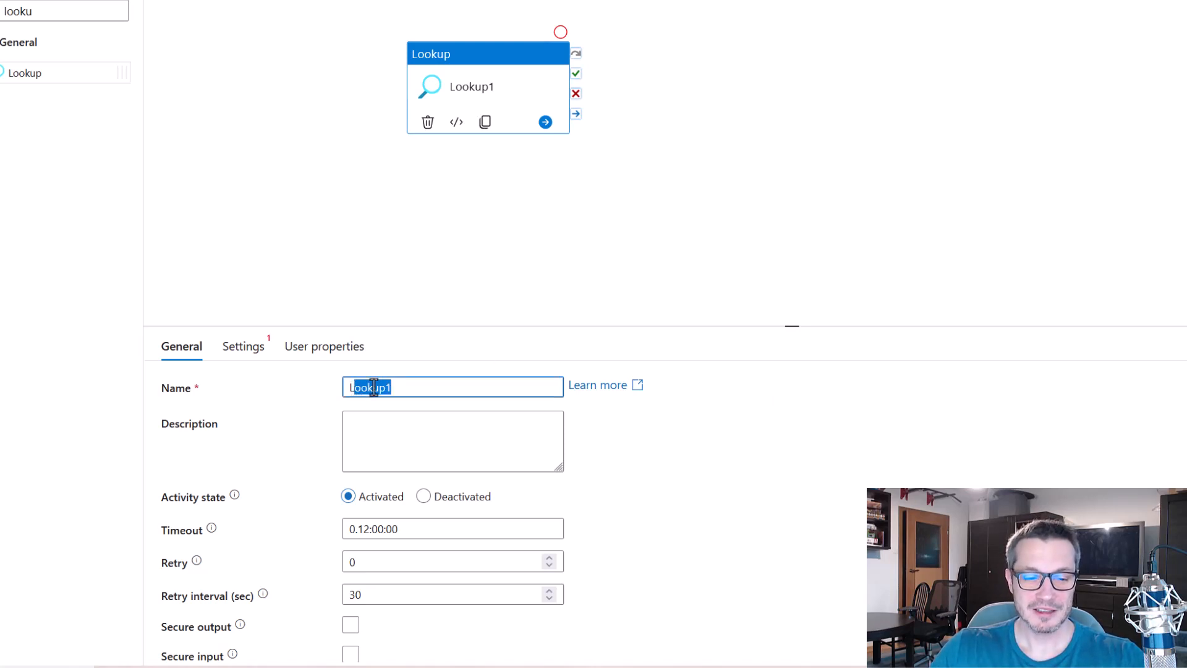
pyautogui.click(410, 387)
pyautogui.moveTo(411, 387); pyautogui.dragTo(328, 393)
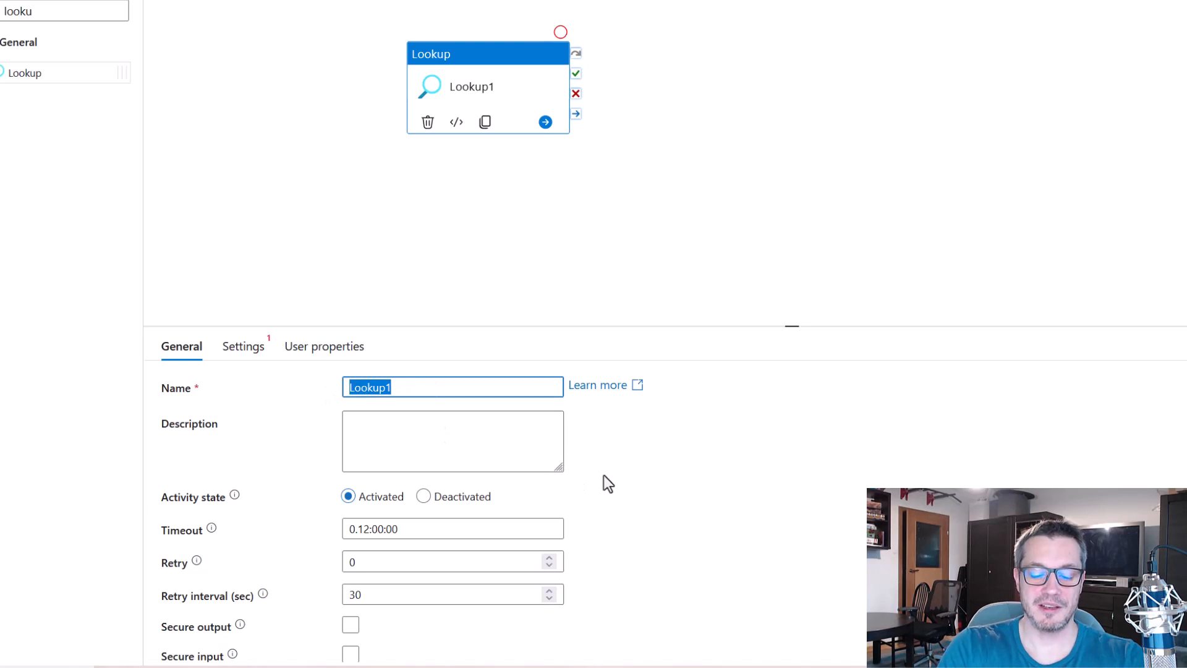
pyautogui.write('G')
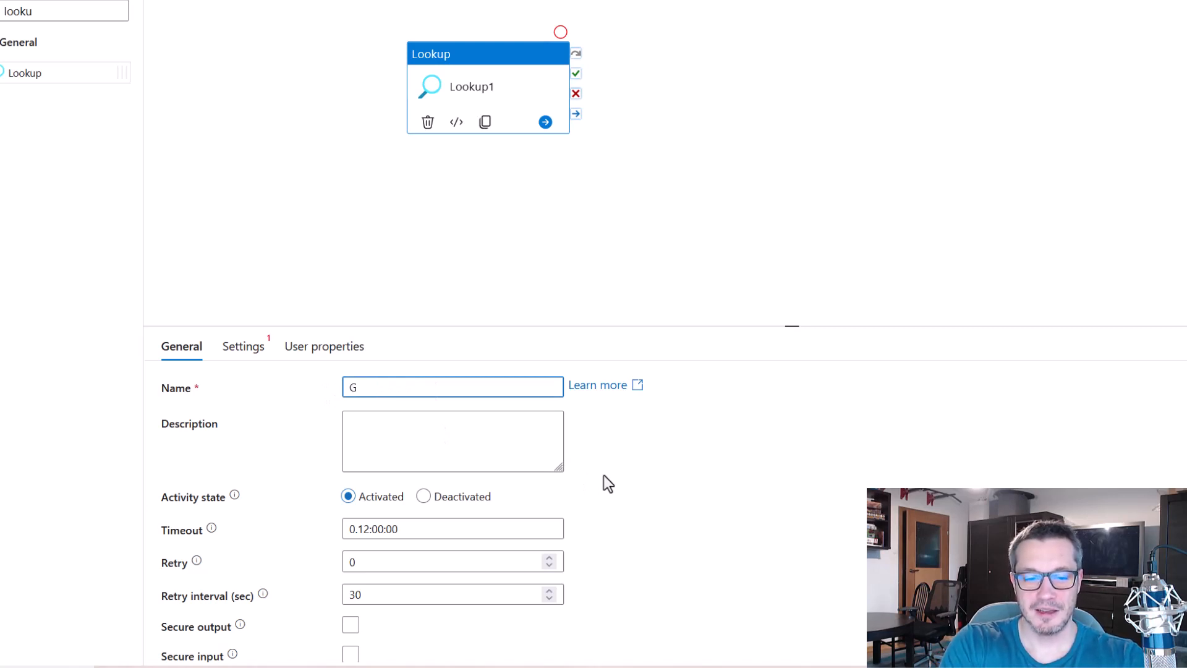
pyautogui.write('et a list of tables ')
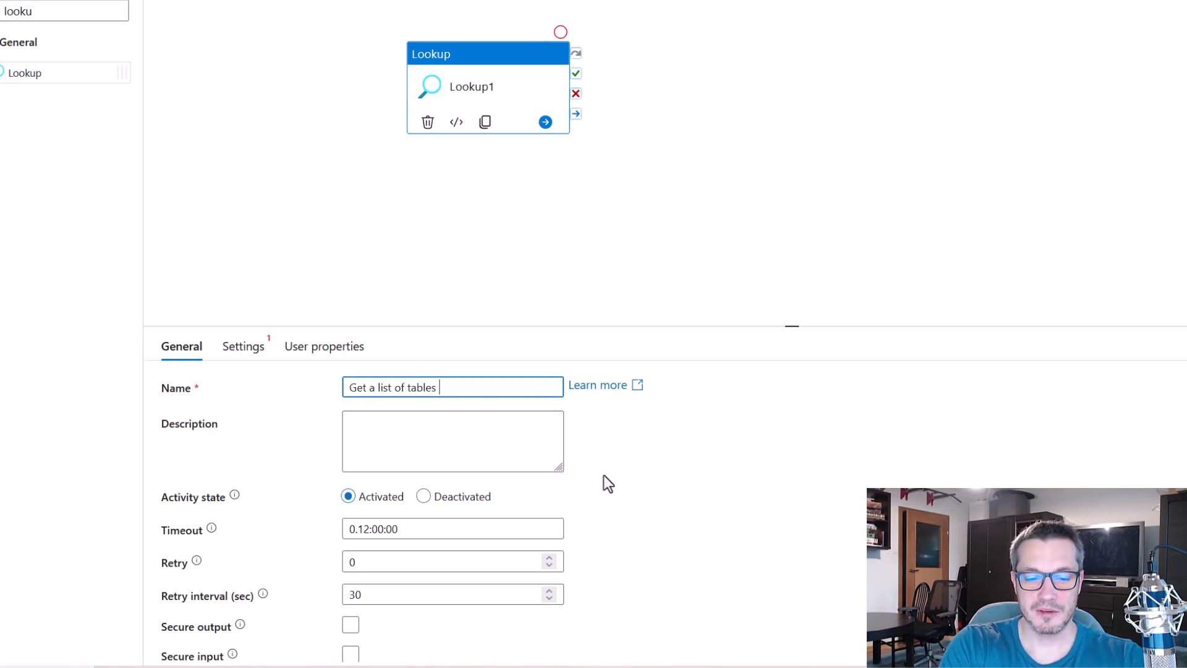
pyautogui.write('to be processed')
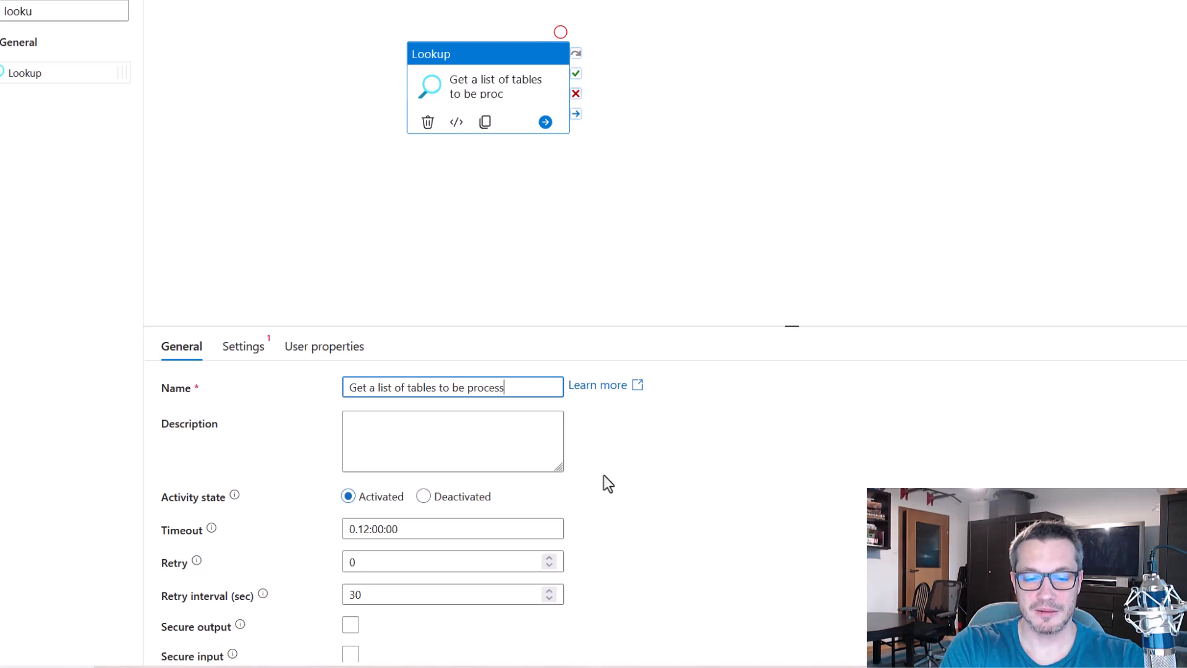
pyautogui.click(707, 239)
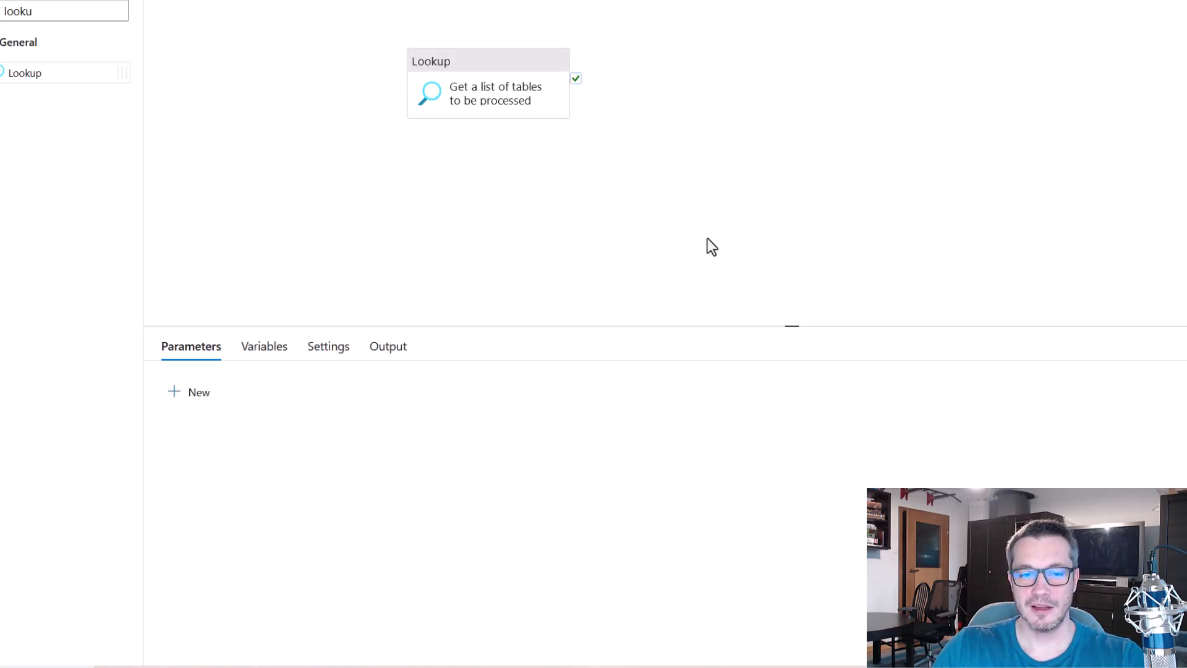
# Examine the Lookup activity's settings and the existing datasets offered as its source dataset.
pyautogui.click(512, 76)
pyautogui.scroll(-1, 855, 453)
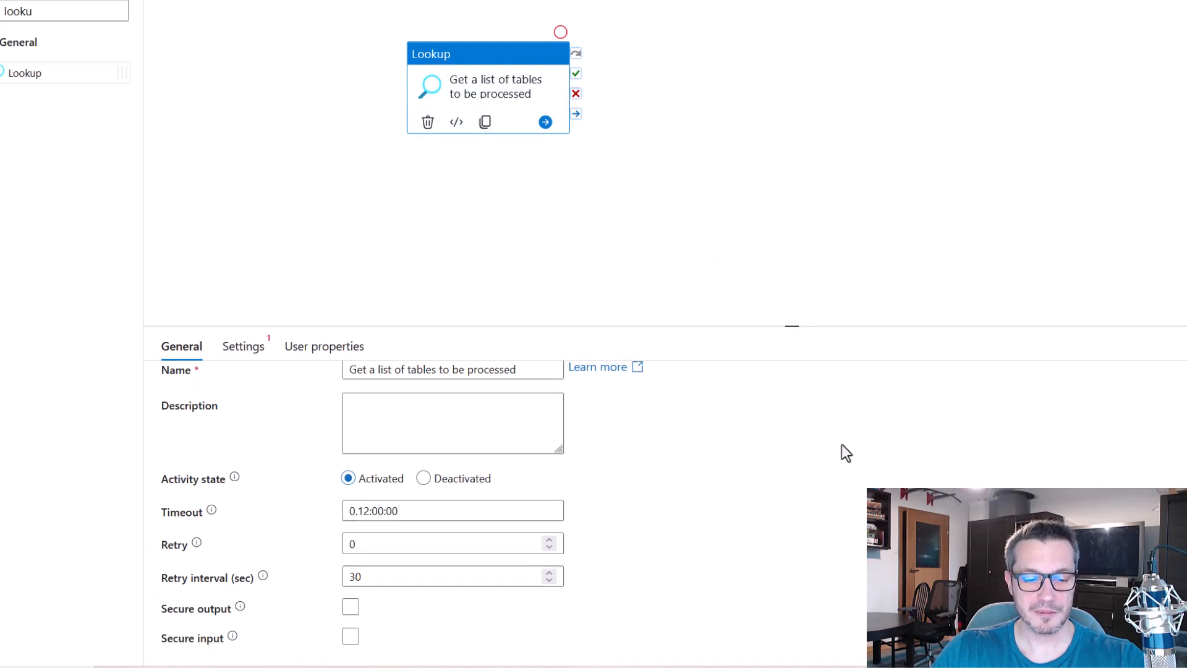
pyautogui.click(252, 354)
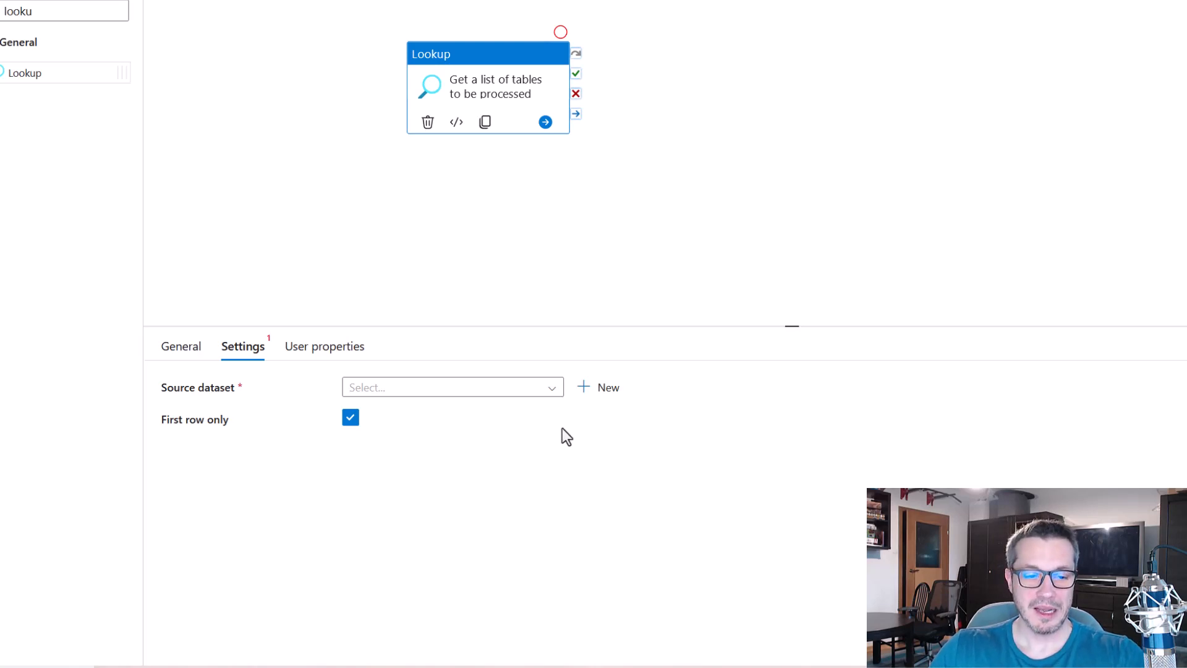
pyautogui.click(553, 393)
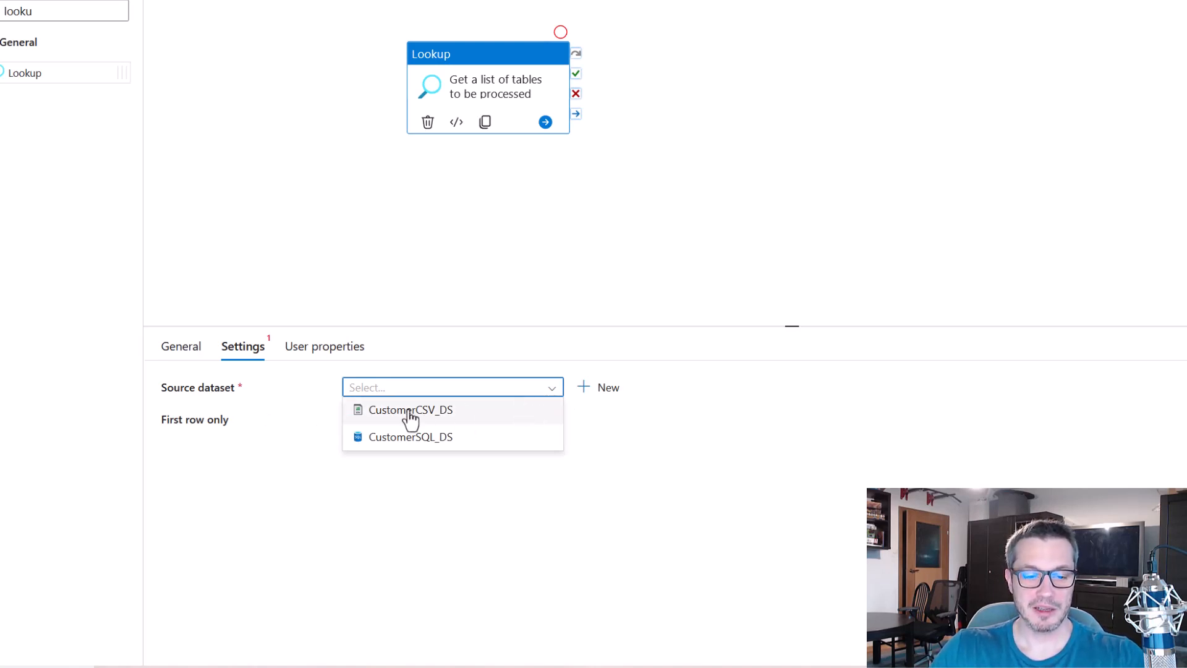
pyautogui.hotkey('ctrl', '2')
pyautogui.moveTo(337, 396); pyautogui.dragTo(475, 453)
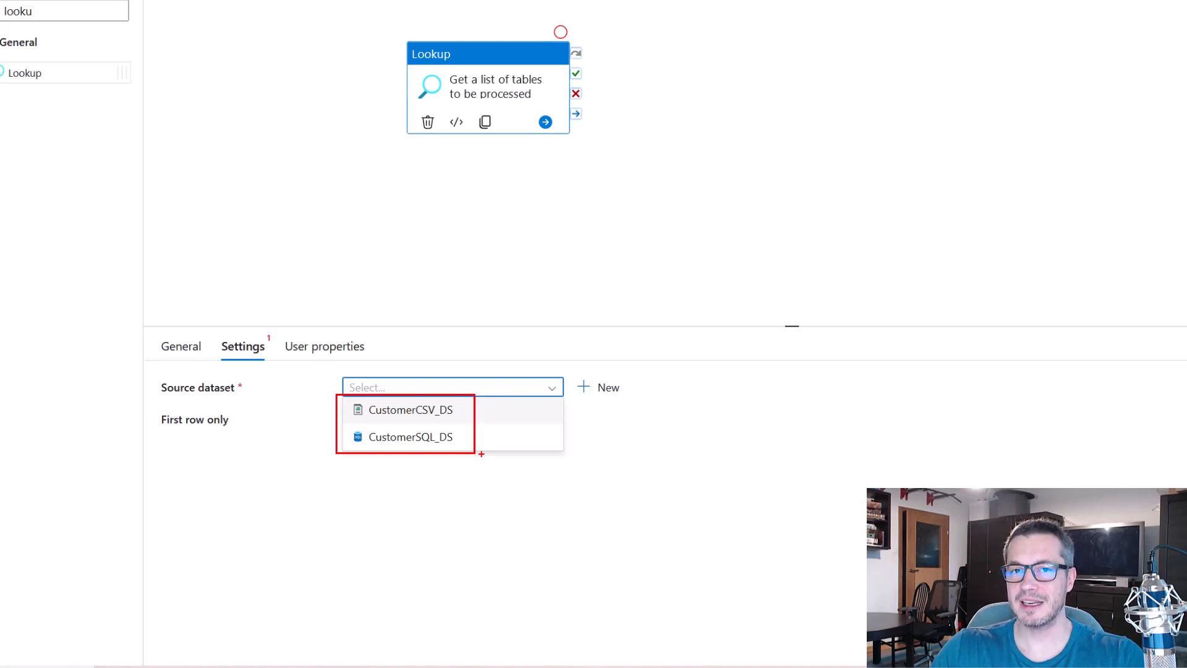
pyautogui.click(685, 453)
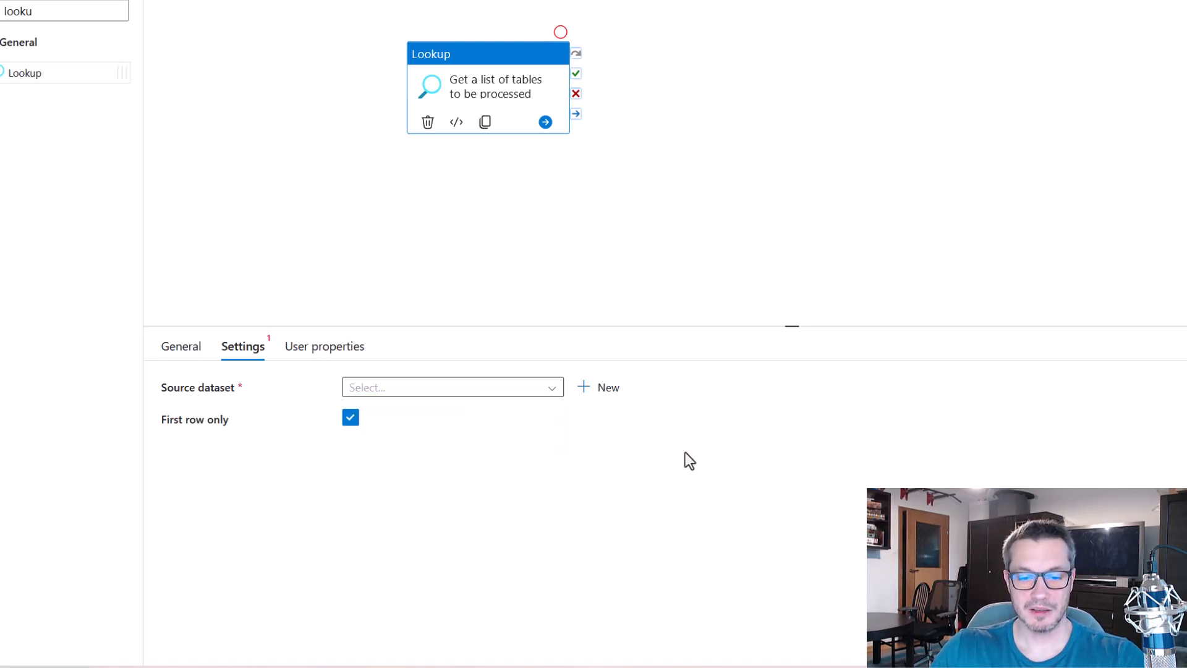
# Start a new Azure SQL Database dataset as the Lookup's source and begin editing its name.
pyautogui.click(610, 396)
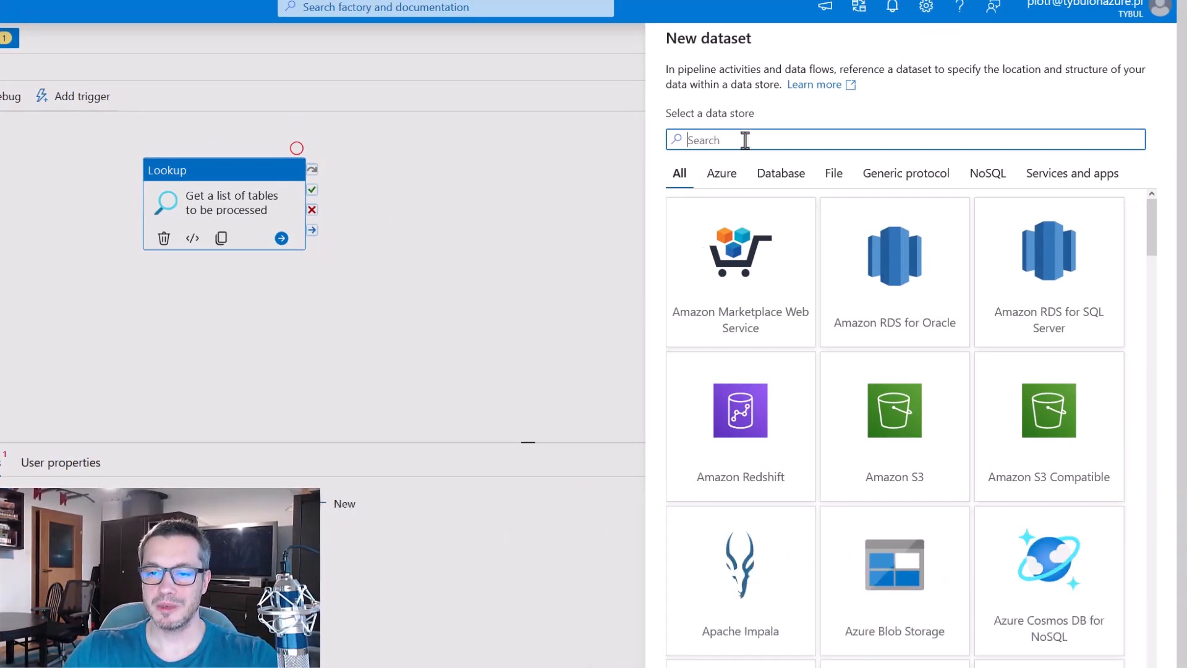
pyautogui.write('sql')
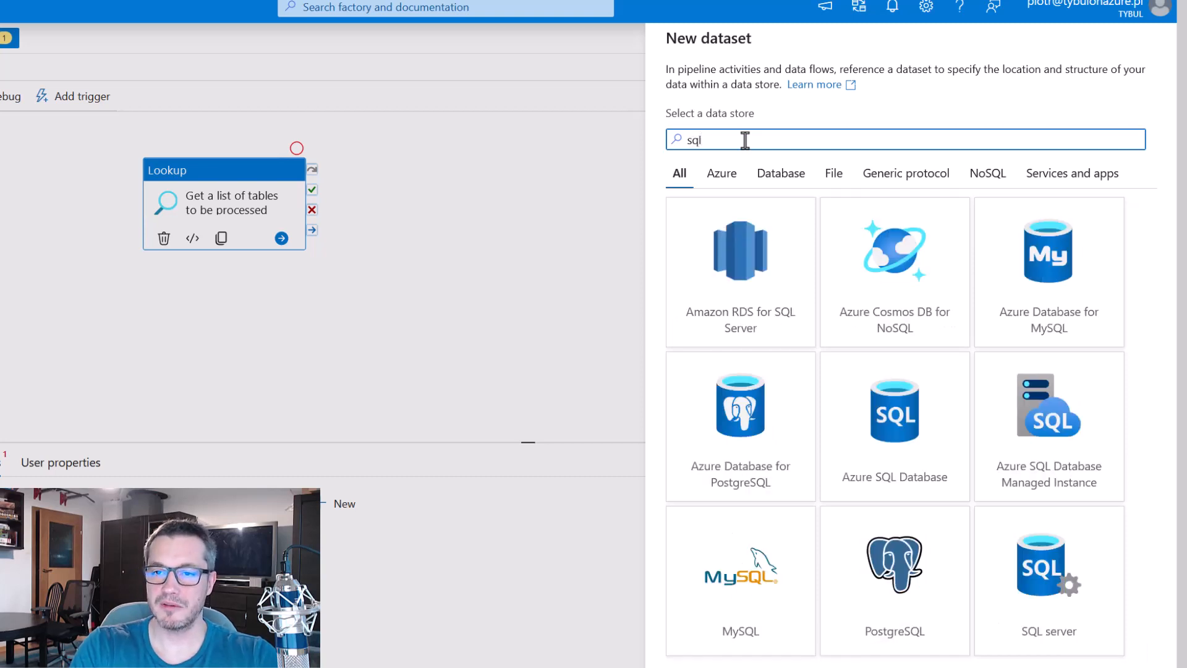
pyautogui.click(876, 442)
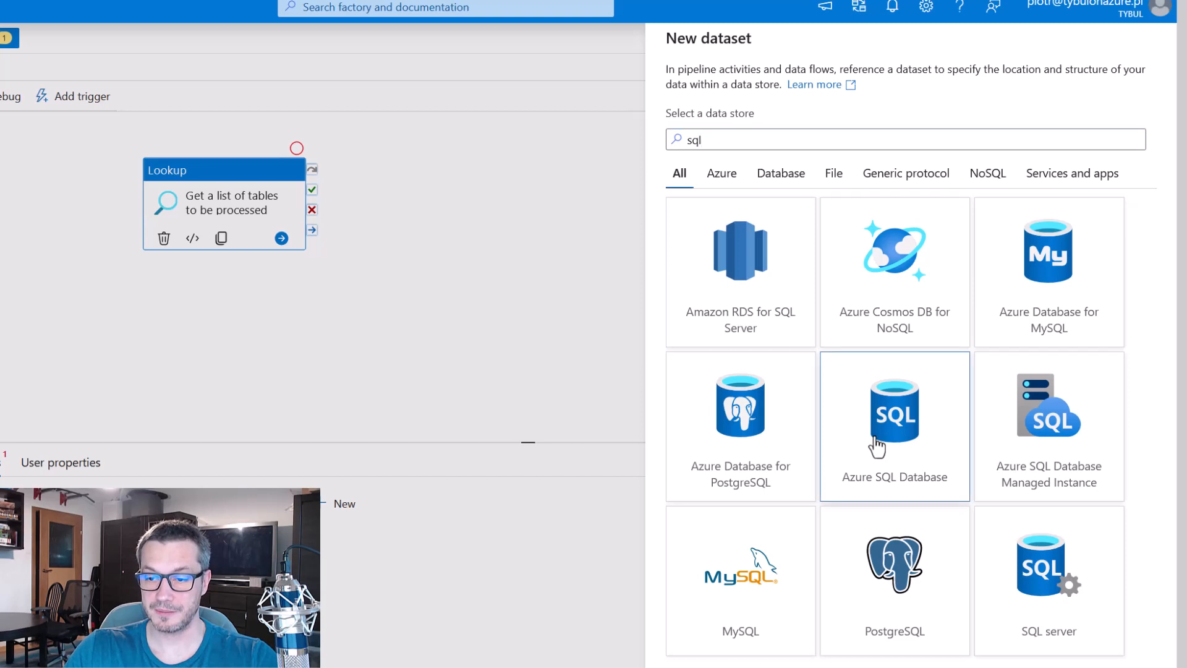
pyautogui.click(696, 667)
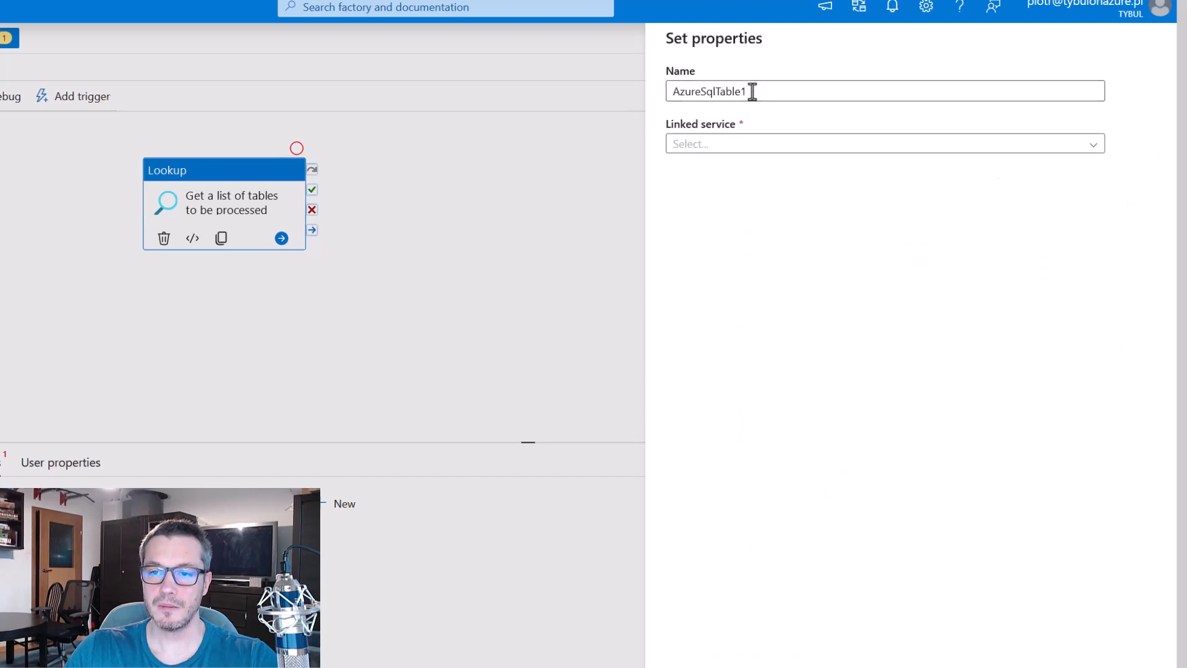
pyautogui.moveTo(753, 91); pyautogui.dragTo(644, 96)
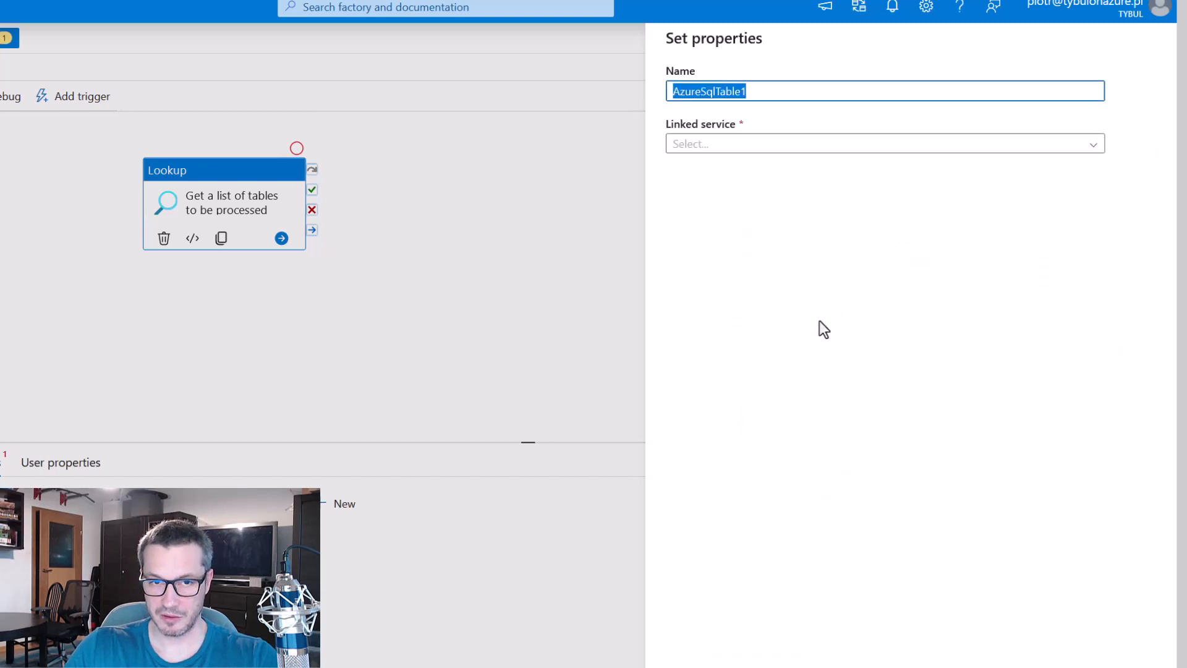
pyautogui.write('DynamicA')
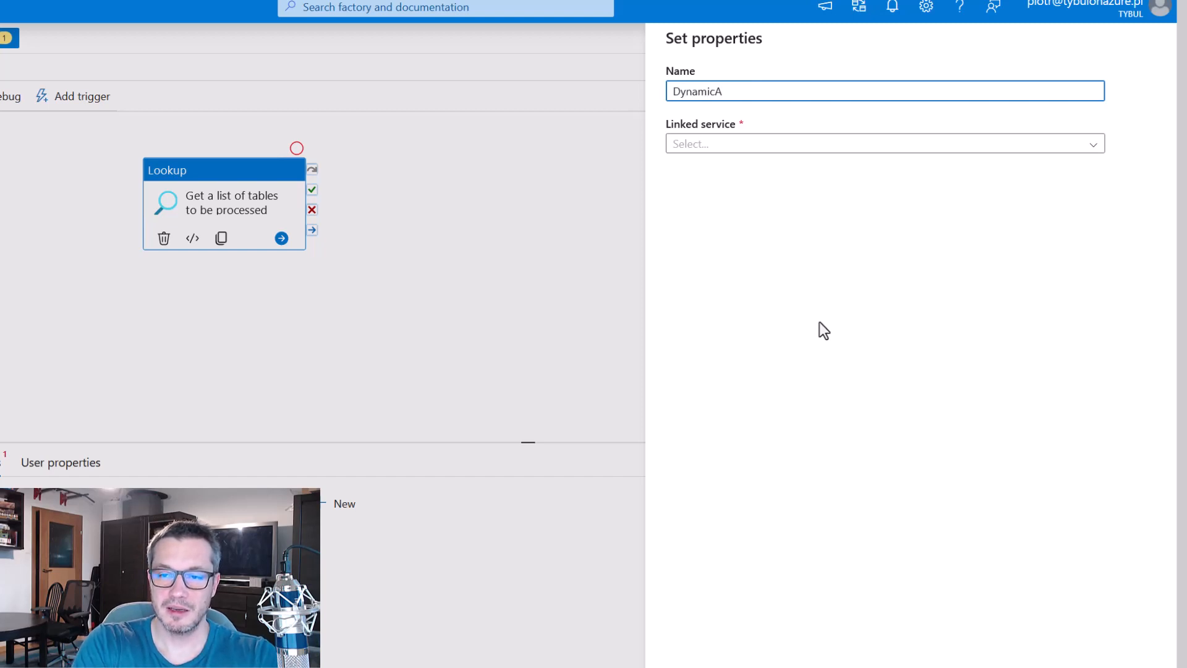
pyautogui.press('BackSpace')
pyautogui.press('BackSpace')
pyautogui.press('BackSpace')
pyautogui.press('BackSpace')
pyautogui.press('BackSpace')
pyautogui.press('BackSpace')
pyautogui.press('BackSpace')
# Name the new dataset GenericAzureSQLDB_DS.
pyautogui.write('Ge')
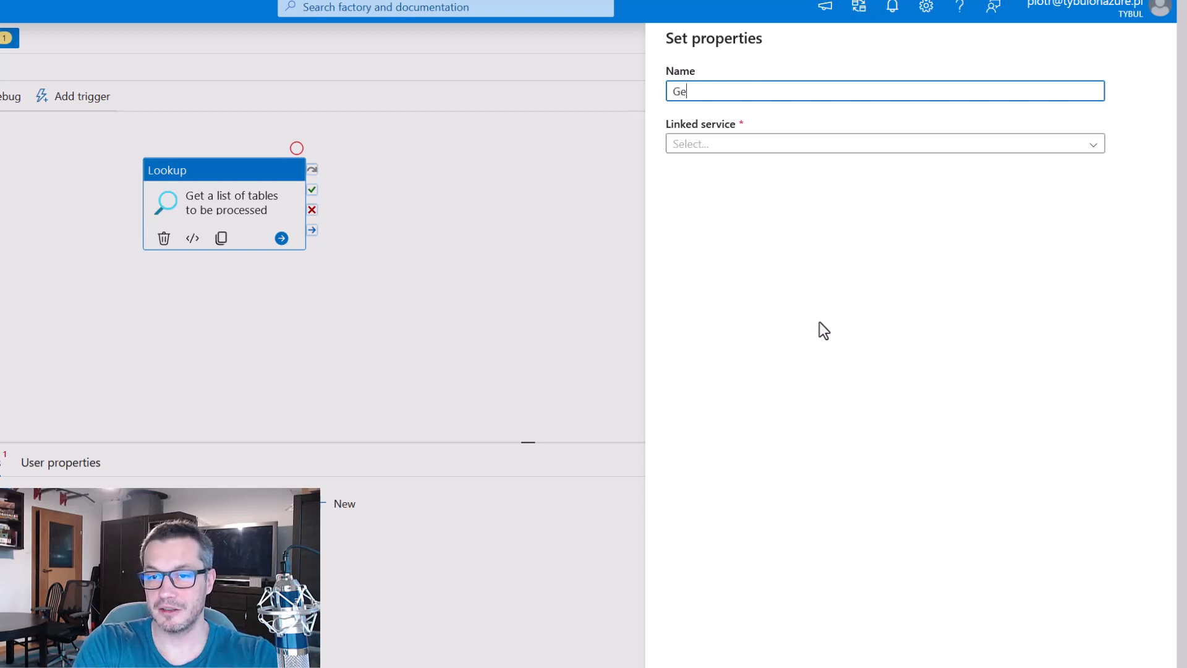
pyautogui.write('nericA')
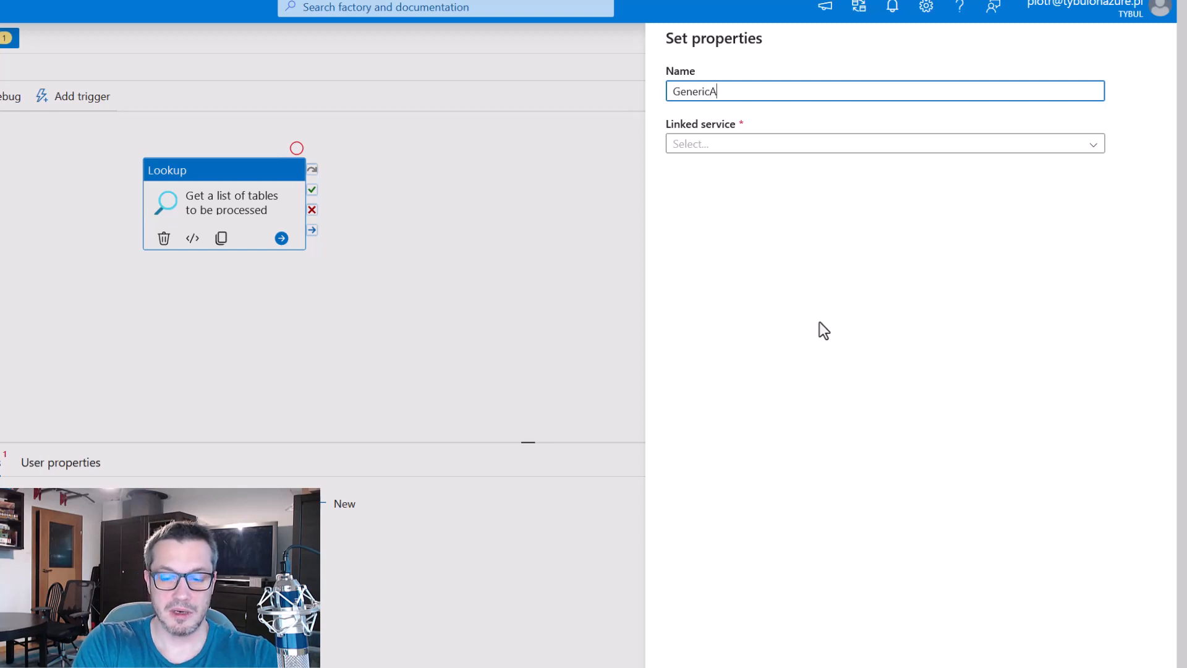
pyautogui.write('zureSQLDB_')
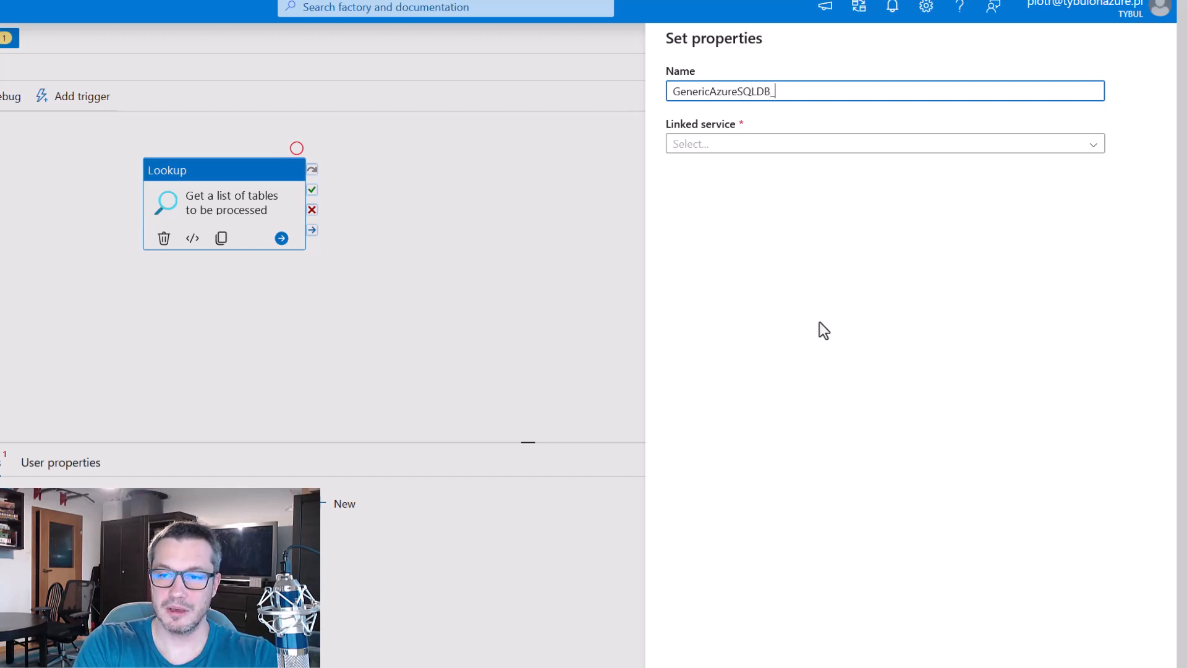
pyautogui.write('DS')
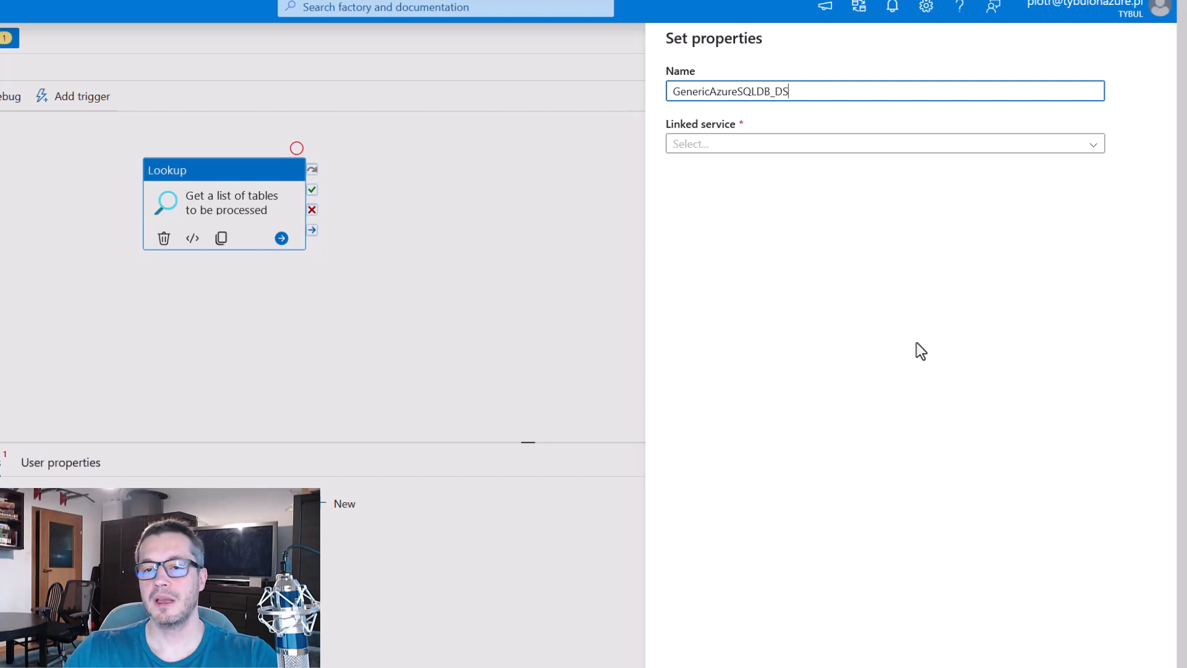
# Start a new Azure SQL Database linked service for the dataset and name it GenericAzureSQLDB_LS.
pyautogui.click(908, 149)
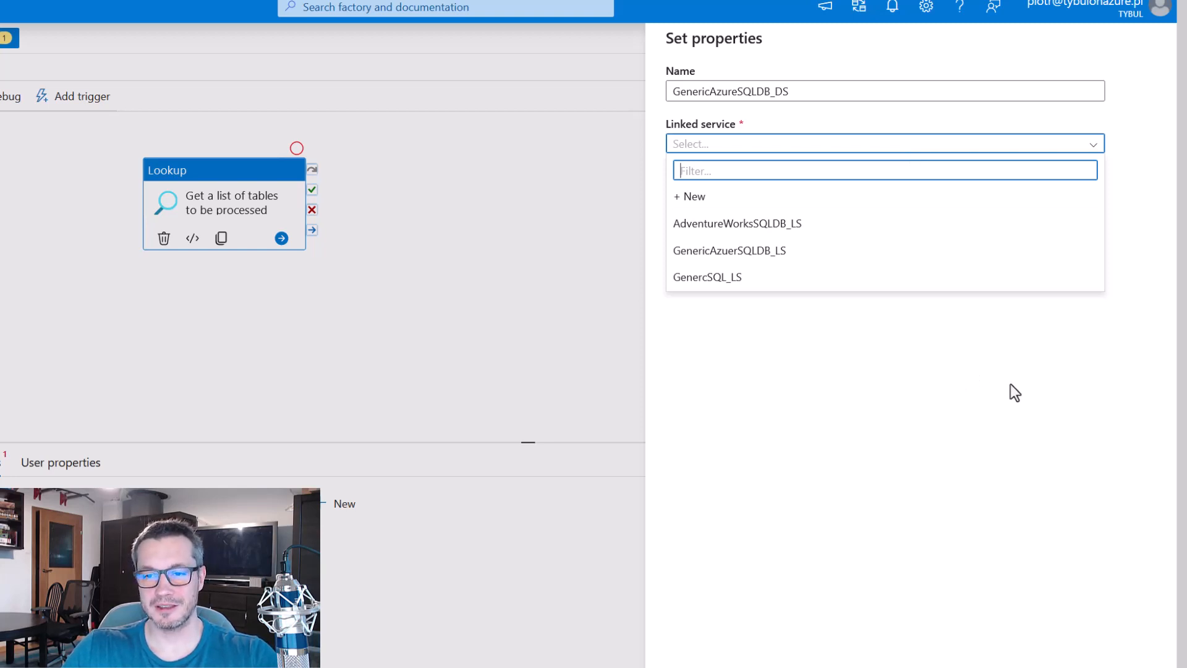
pyautogui.click(701, 206)
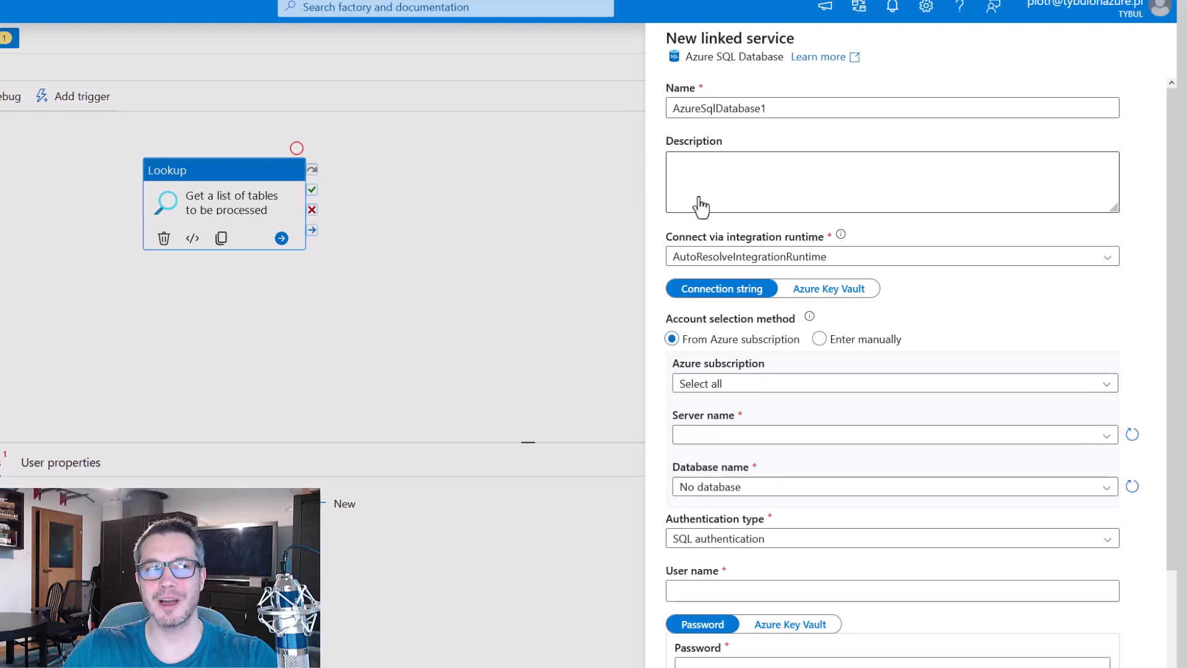
pyautogui.moveTo(767, 110); pyautogui.dragTo(645, 108)
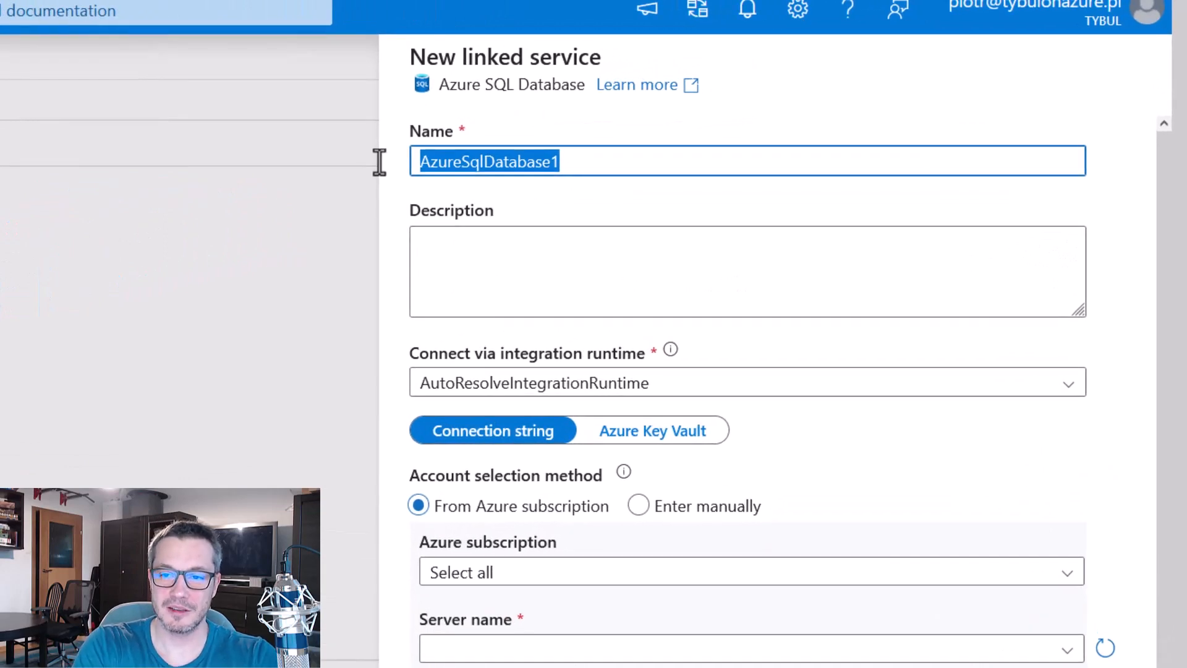
pyautogui.write('Gene')
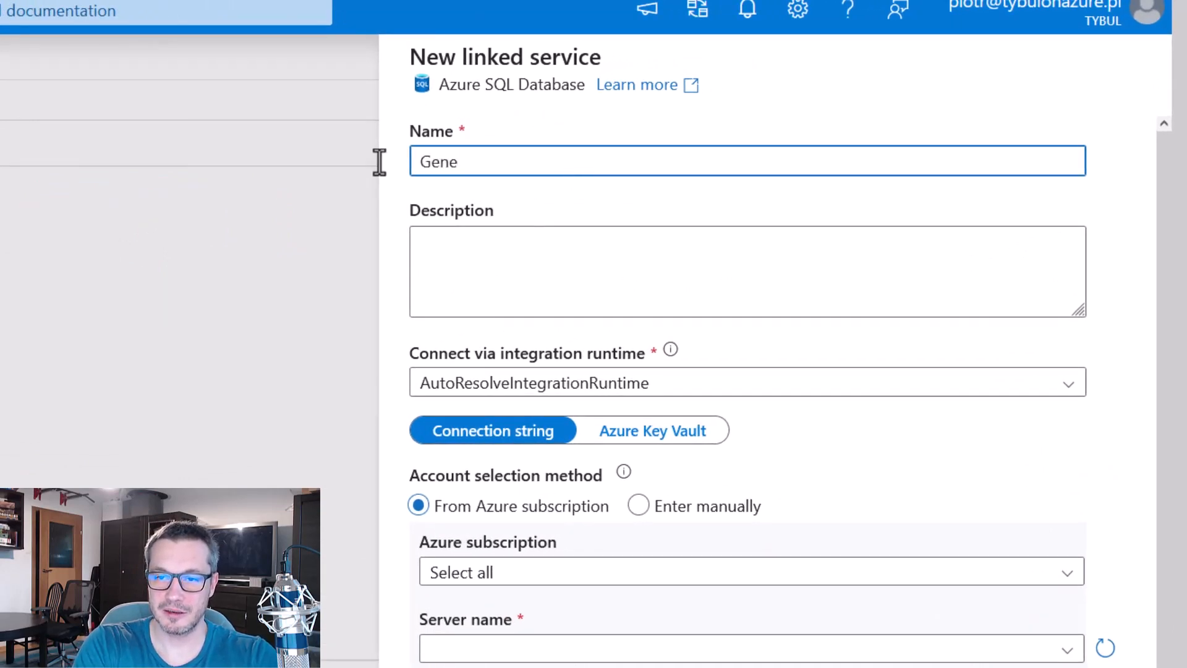
pyautogui.write('ric')
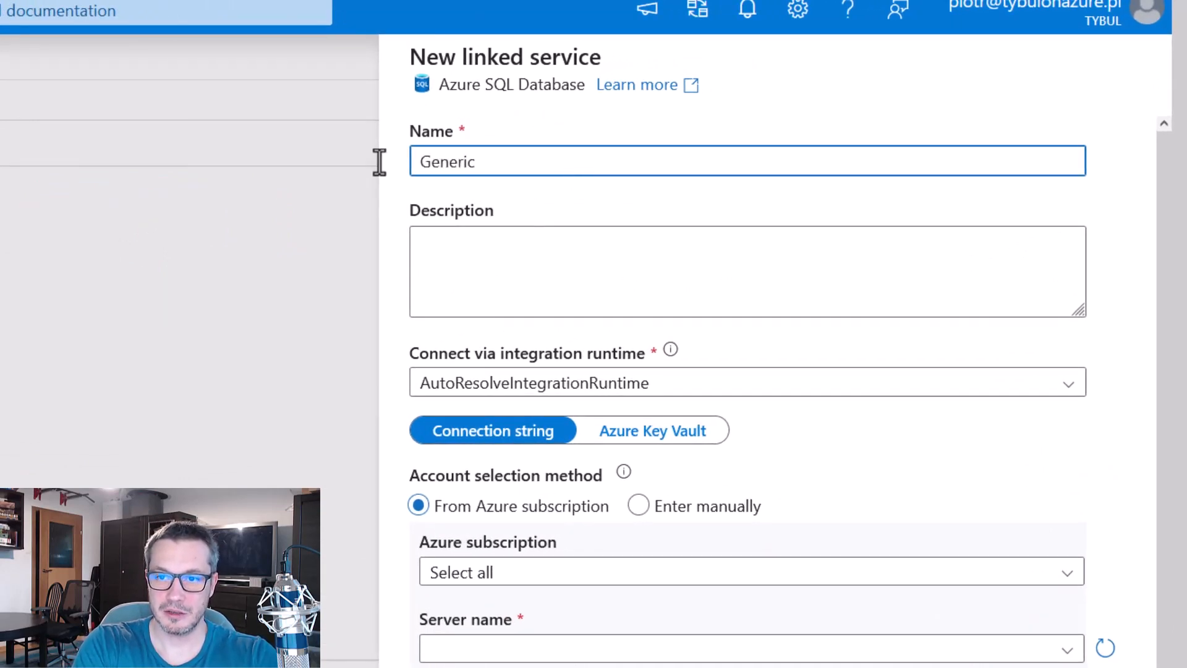
pyautogui.write('AzueS')
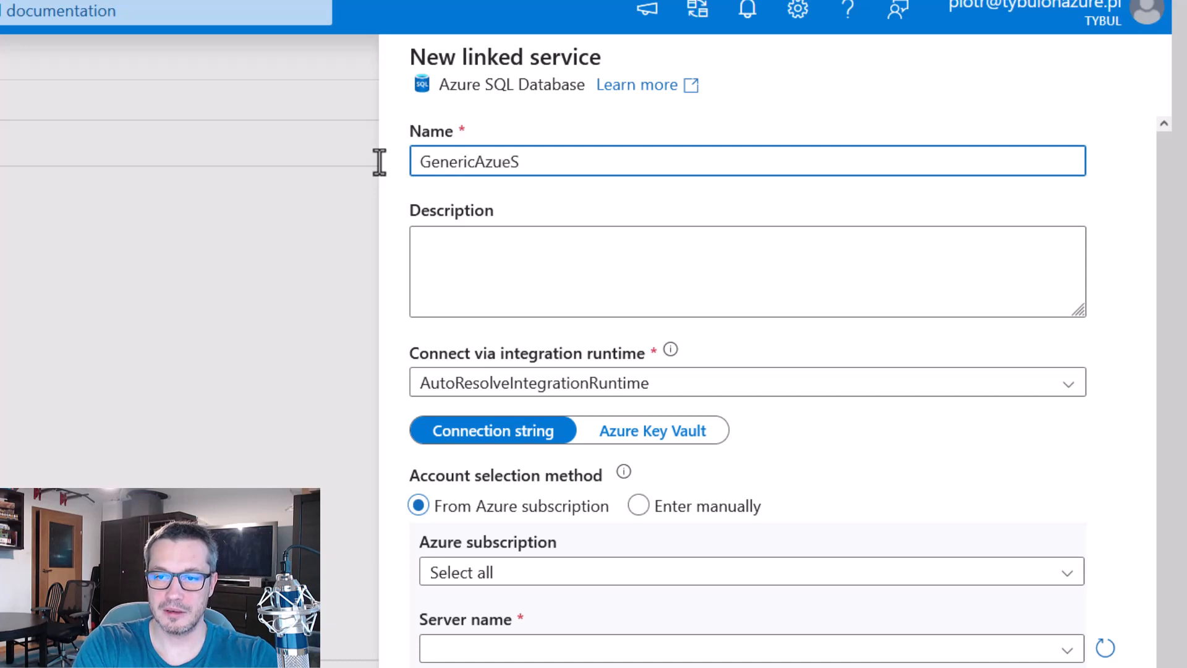
pyautogui.press('BackSpace')
pyautogui.press('BackSpace')
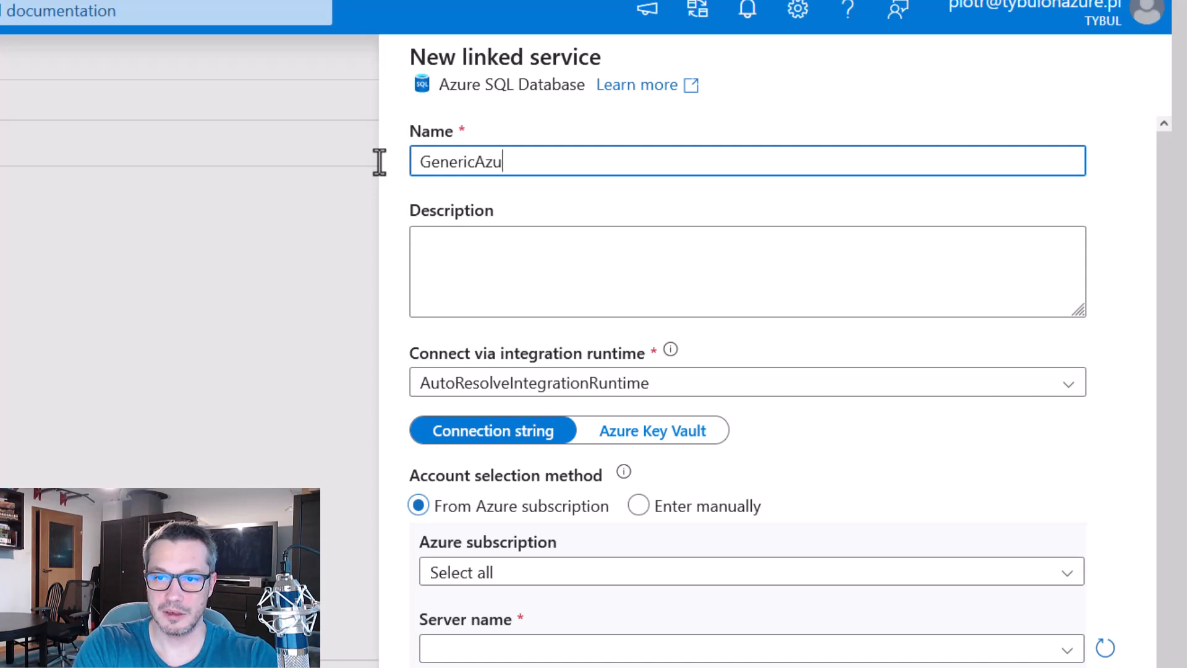
pyautogui.write('reSQL')
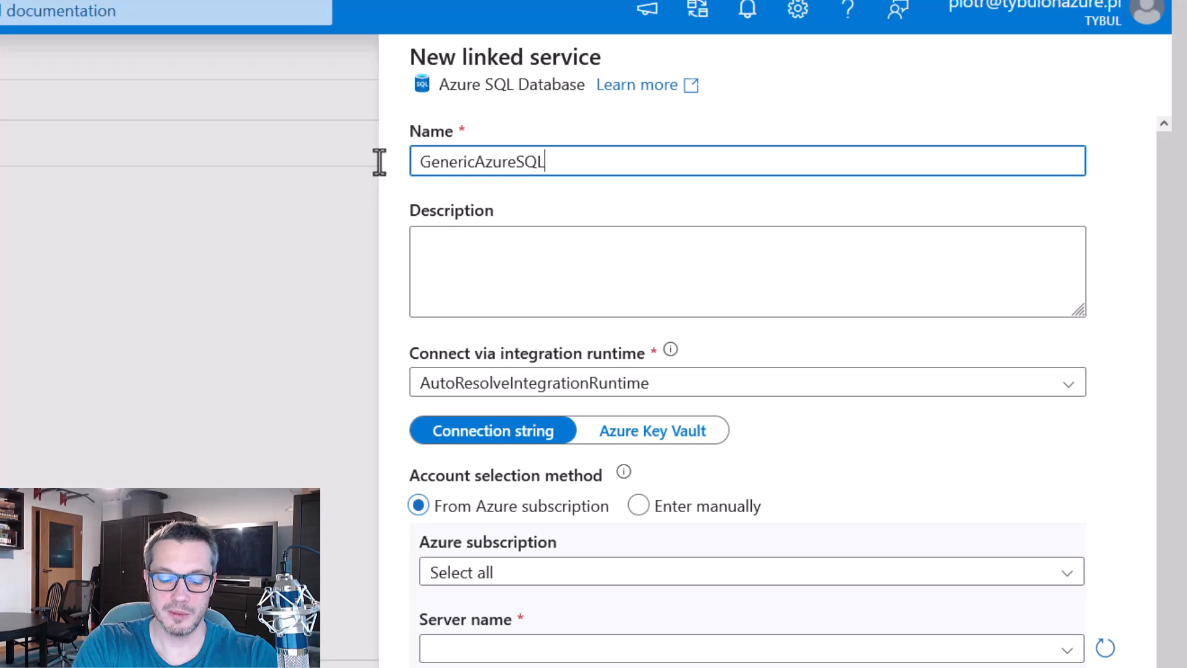
pyautogui.write('DB_LS')
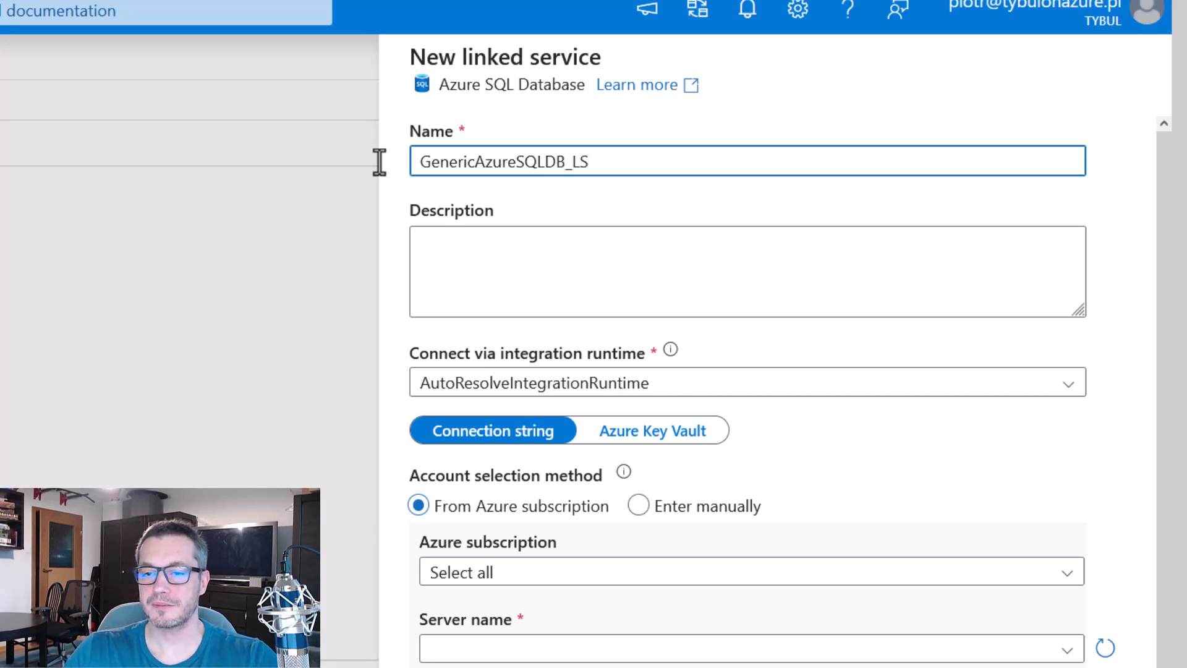
pyautogui.scroll(-3, 940, 479)
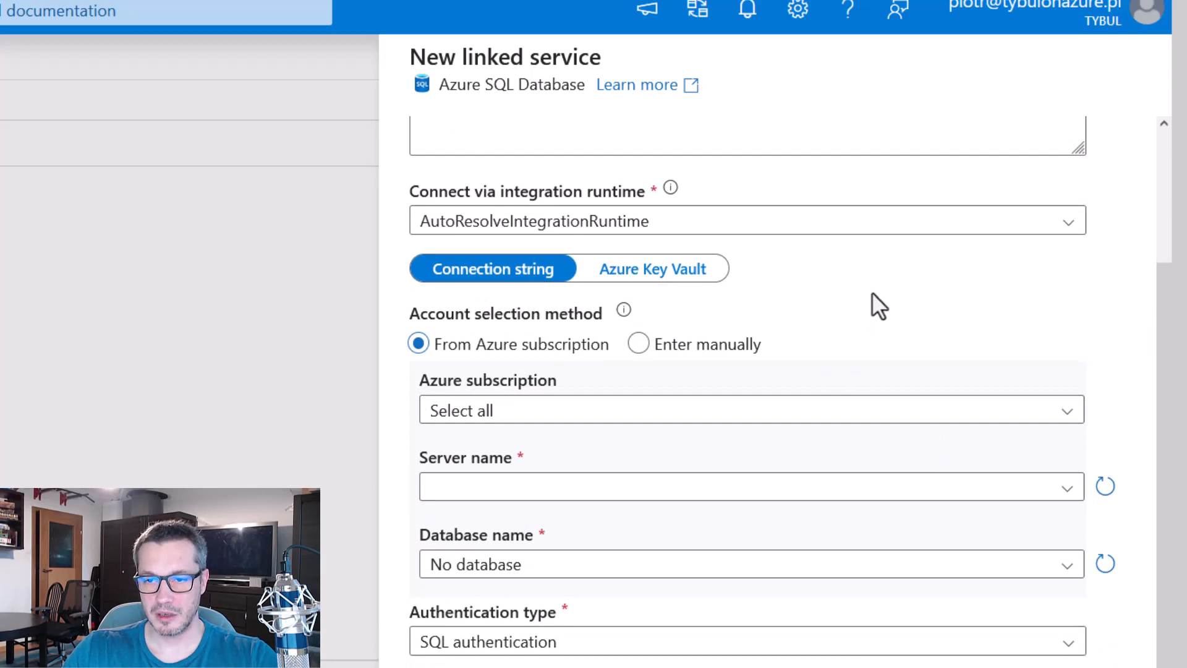
pyautogui.click(688, 430)
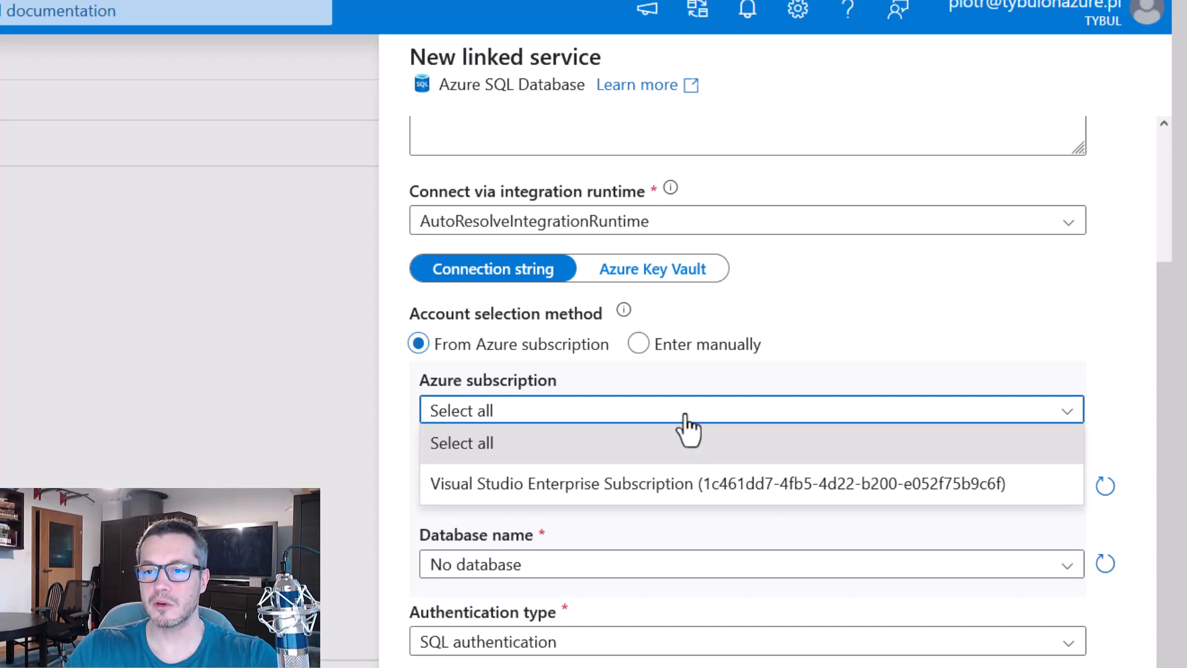
pyautogui.click(1138, 343)
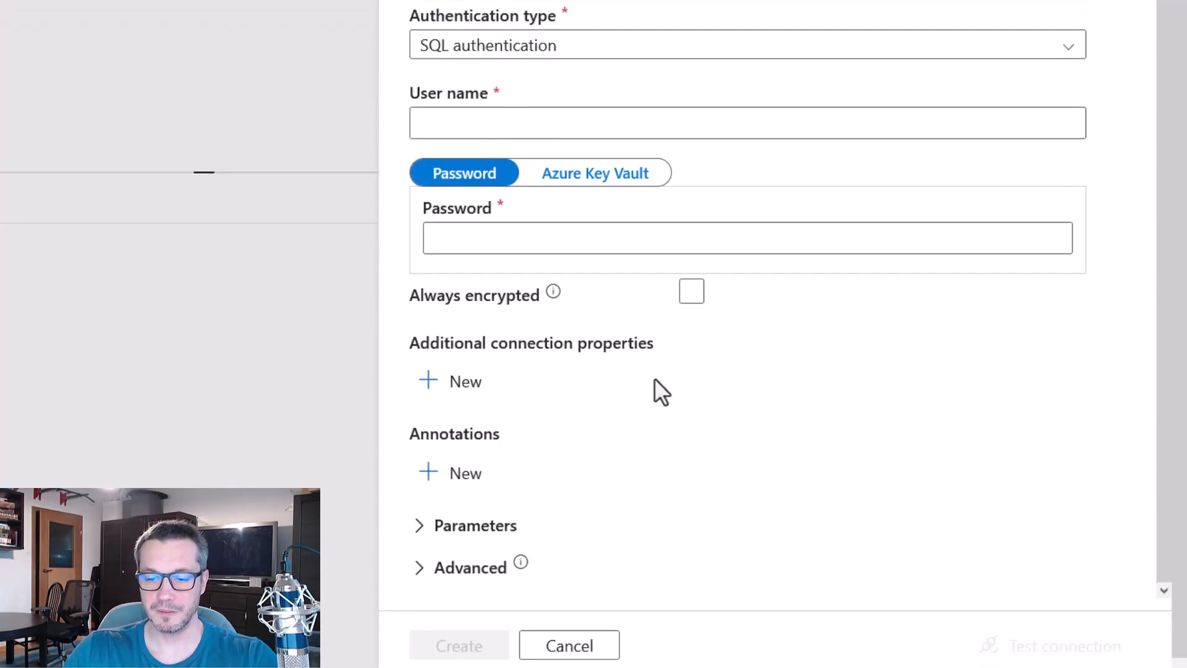
# Add a String parameter named serverName to the new linked service.
pyautogui.click(443, 528)
pyautogui.scroll(-1, 888, 364)
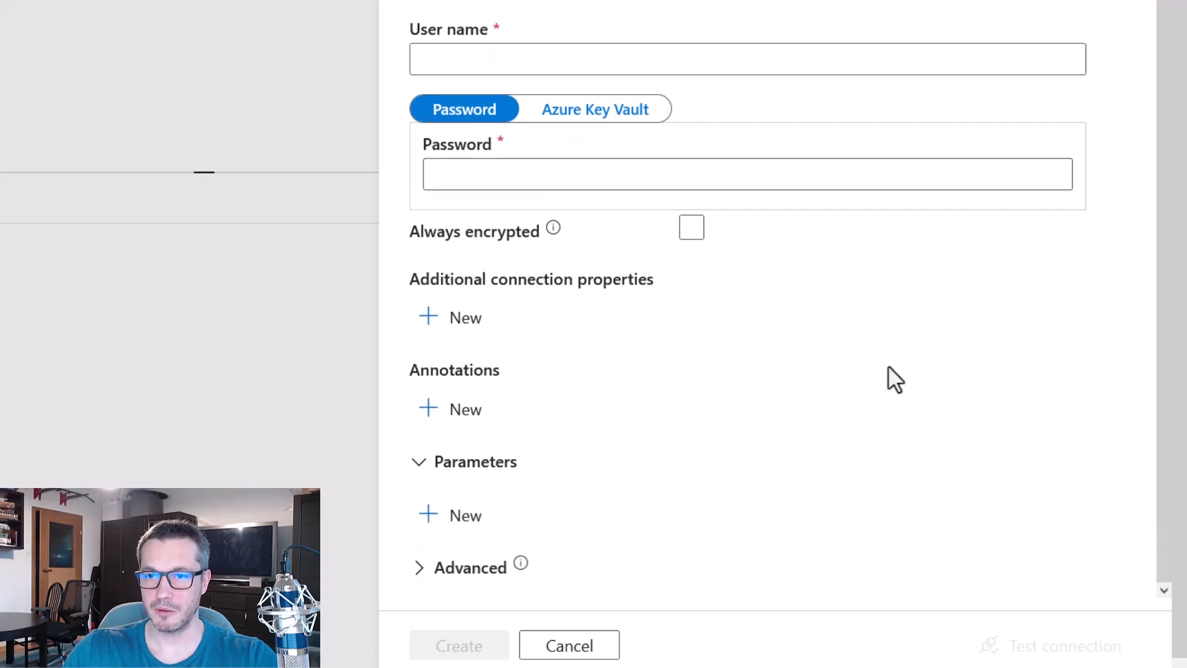
pyautogui.click(473, 523)
pyautogui.scroll(-2, 643, 450)
pyautogui.click(566, 514)
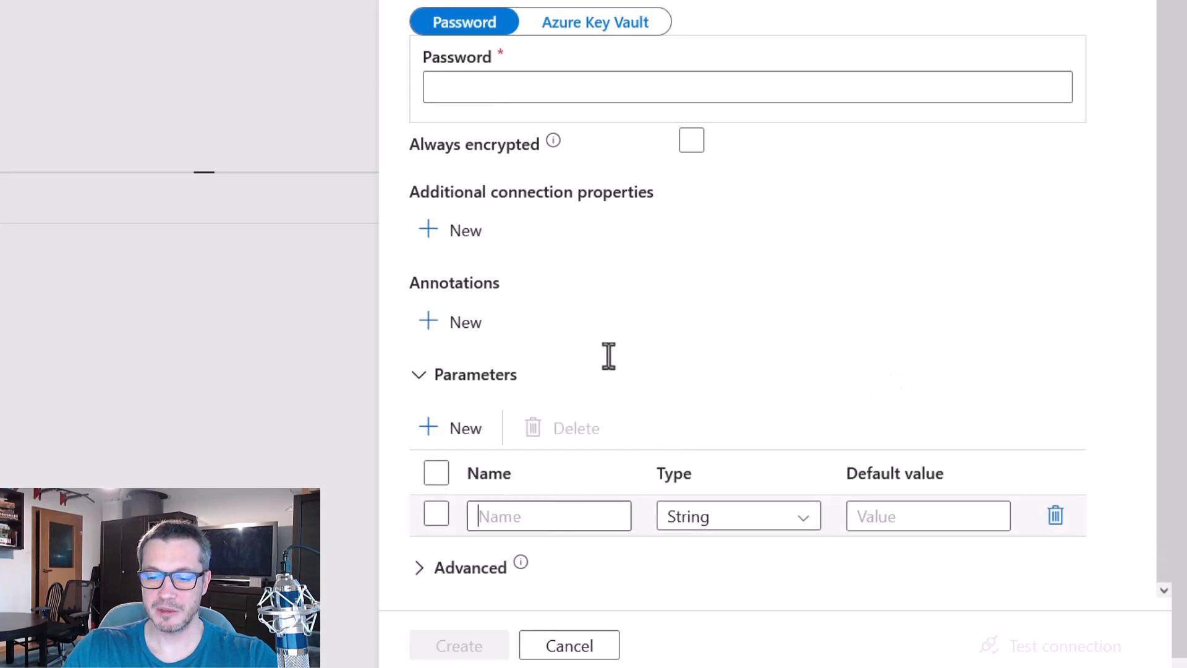
pyautogui.write('s')
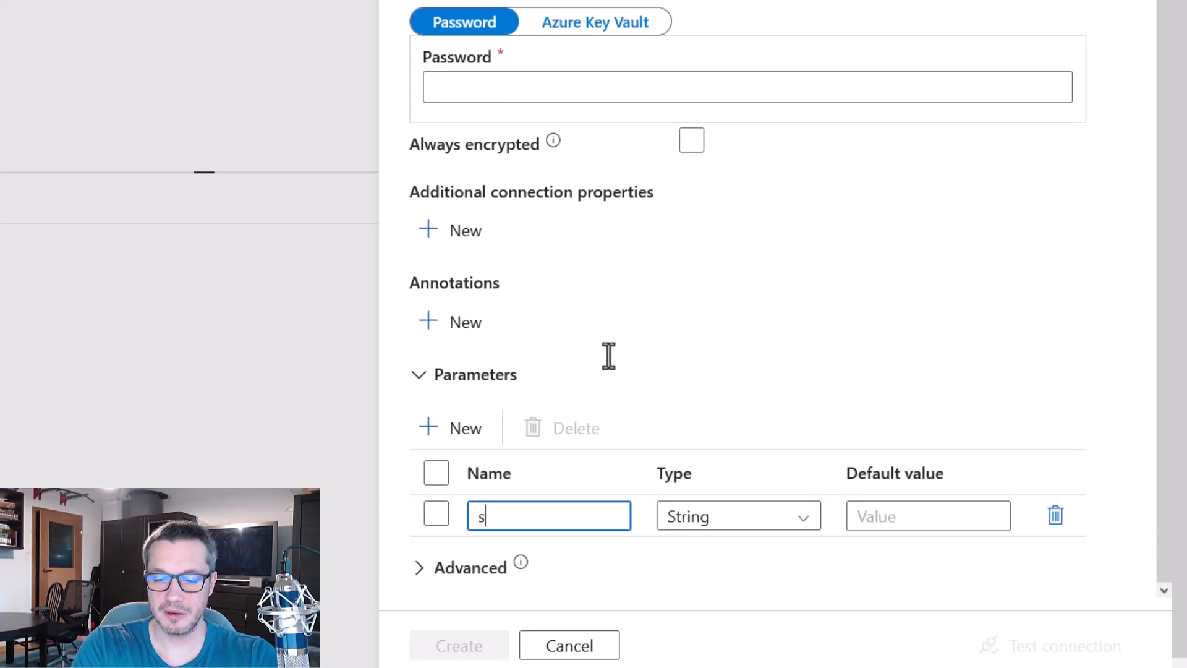
pyautogui.write('erverNam')
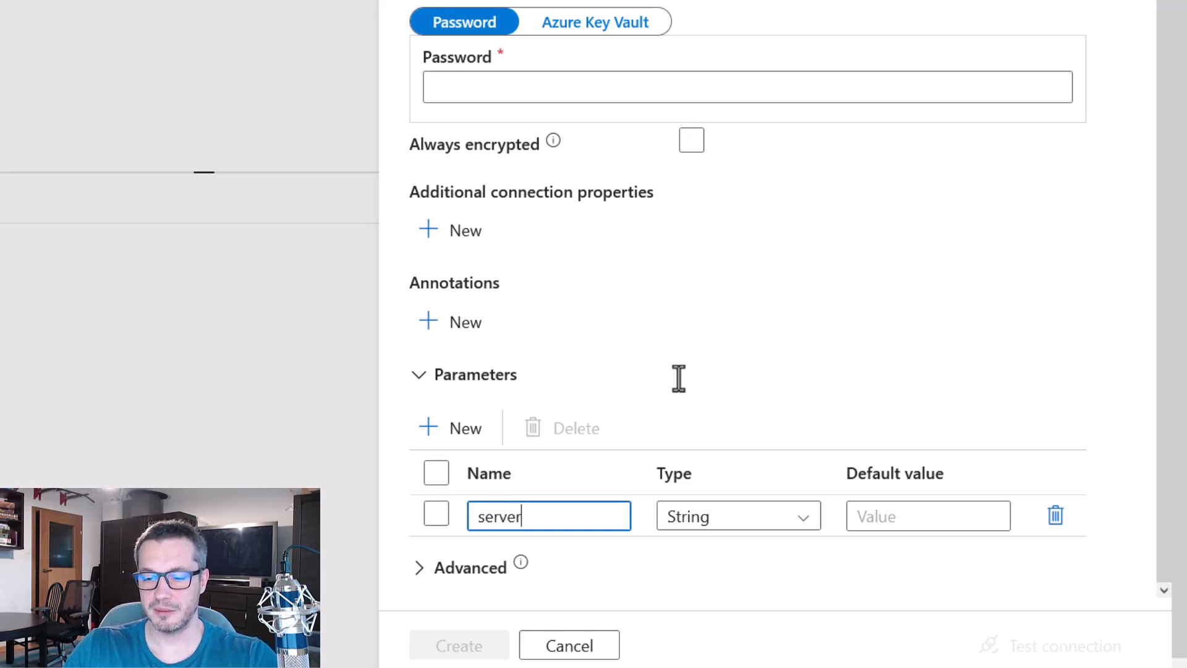
pyautogui.write('e')
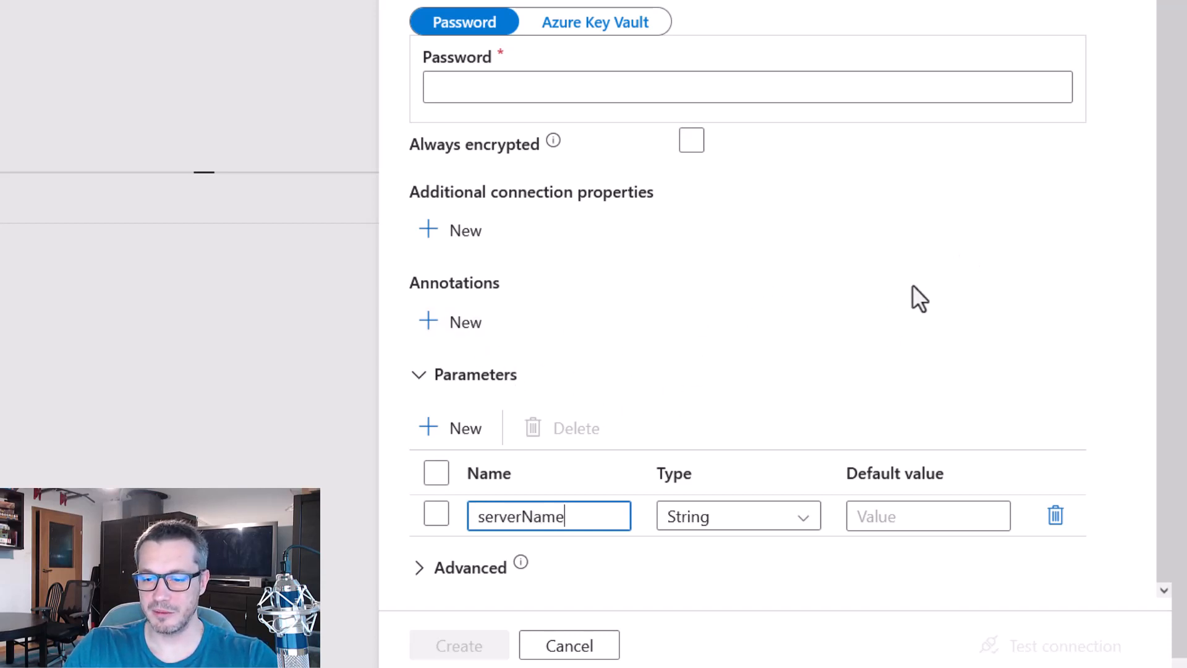
# Add a second String parameter named databaseName to the linked service.
pyautogui.click(460, 427)
pyautogui.scroll(-1, 636, 463)
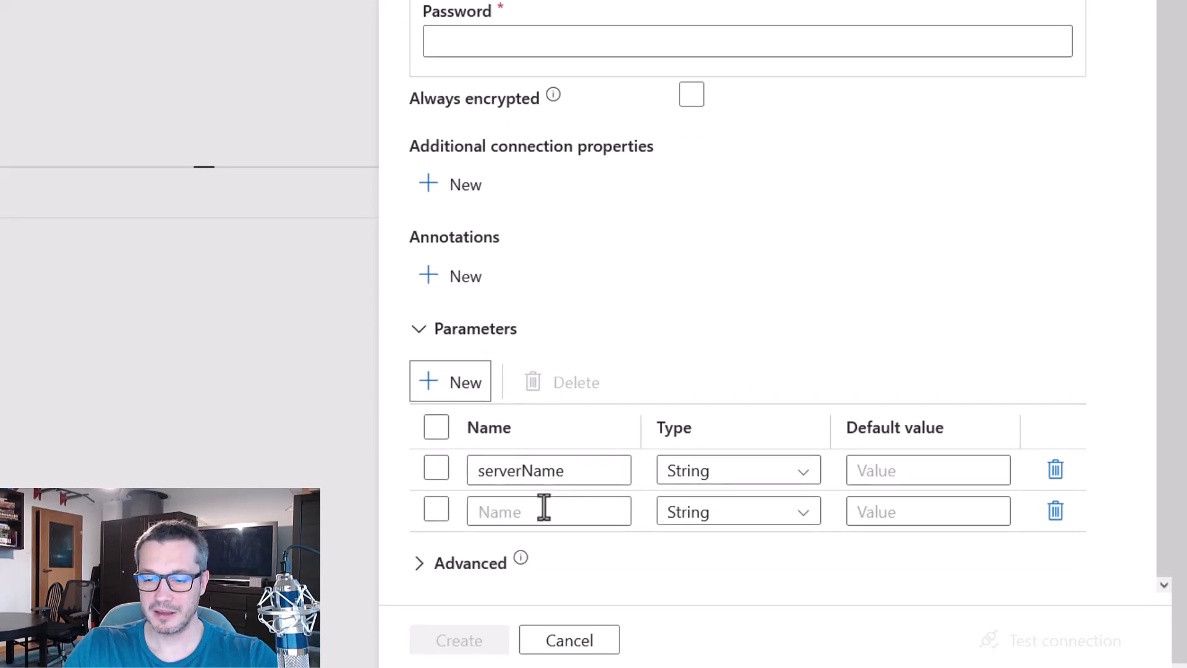
pyautogui.click(544, 511)
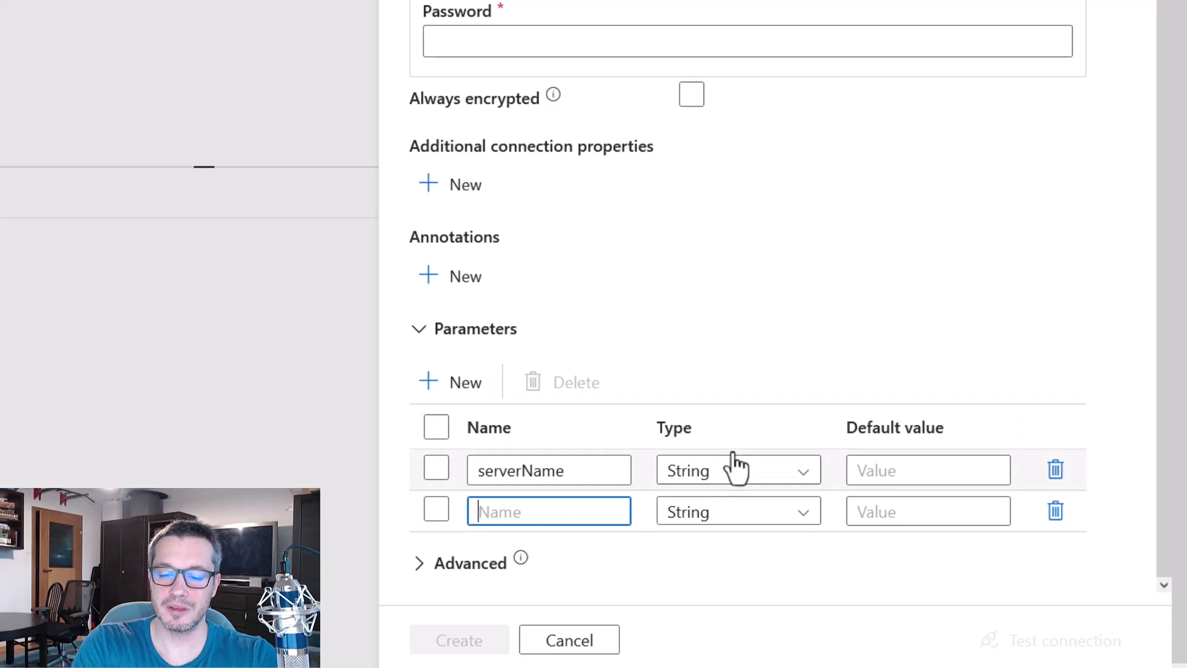
pyautogui.write('dat')
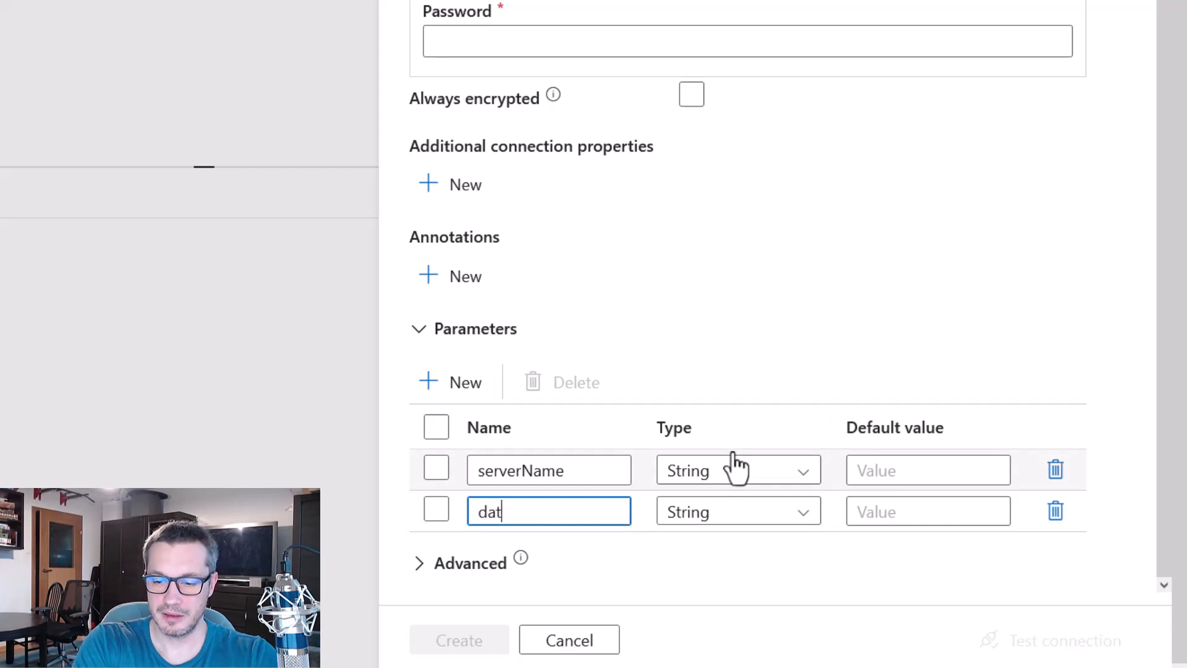
pyautogui.write('ab')
pyautogui.write('aseN')
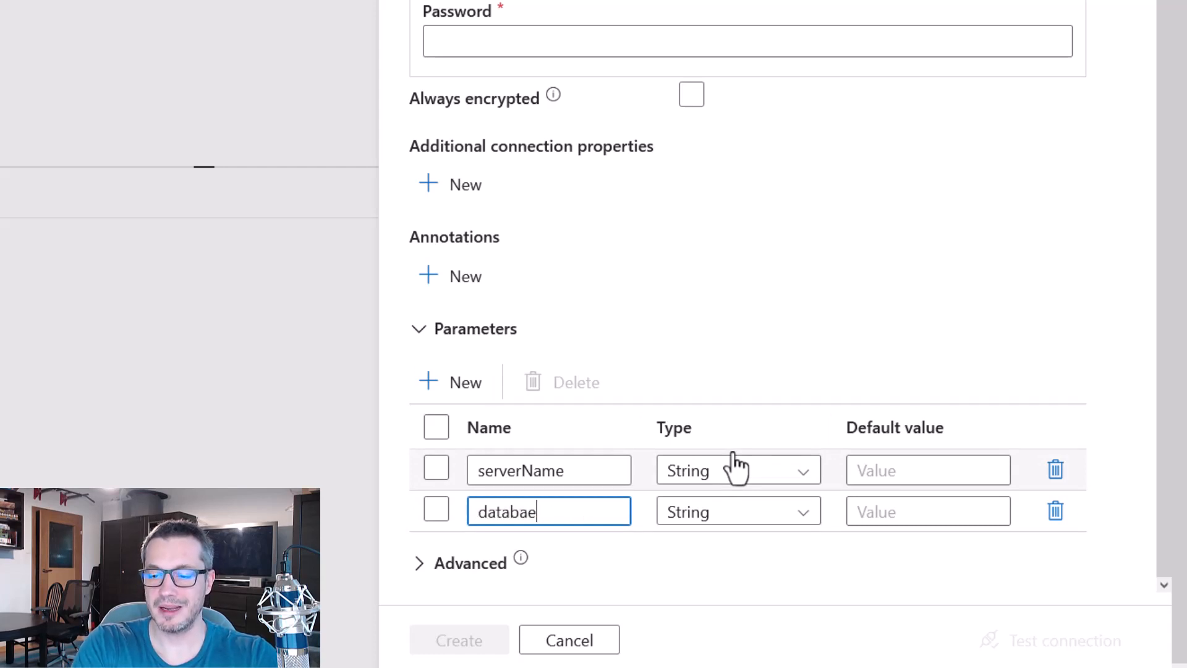
pyautogui.write('ame')
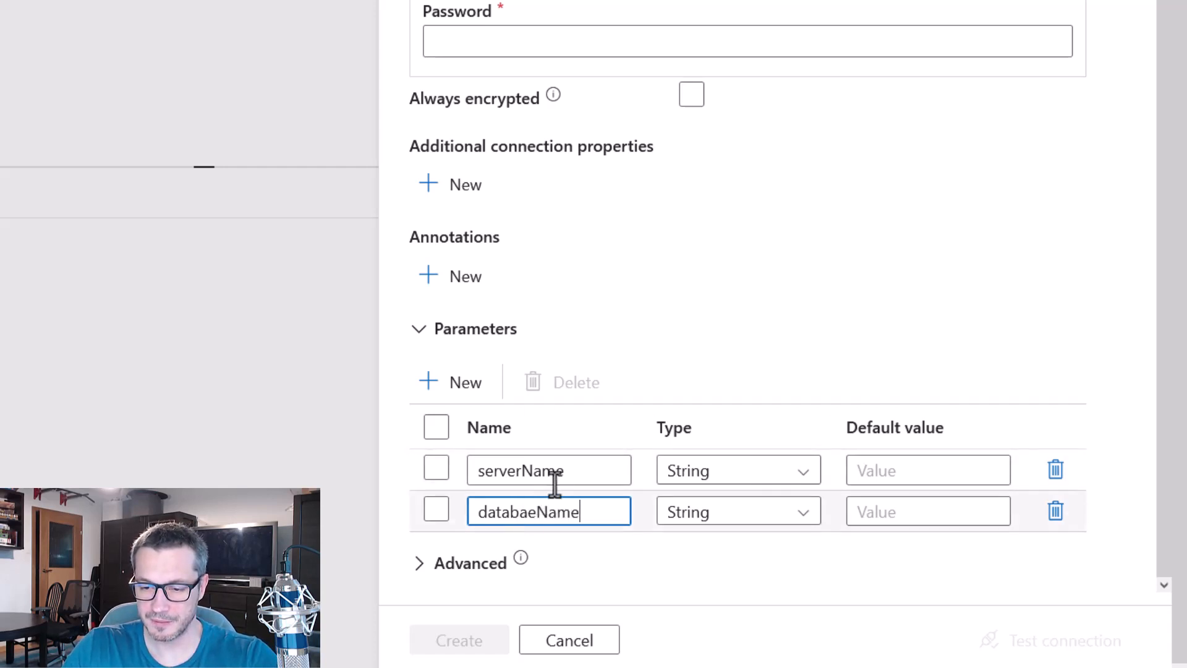
pyautogui.press('Left')
pyautogui.press('Left')
pyautogui.press('Left')
pyautogui.press('Left')
pyautogui.press('Left')
pyautogui.write('s')
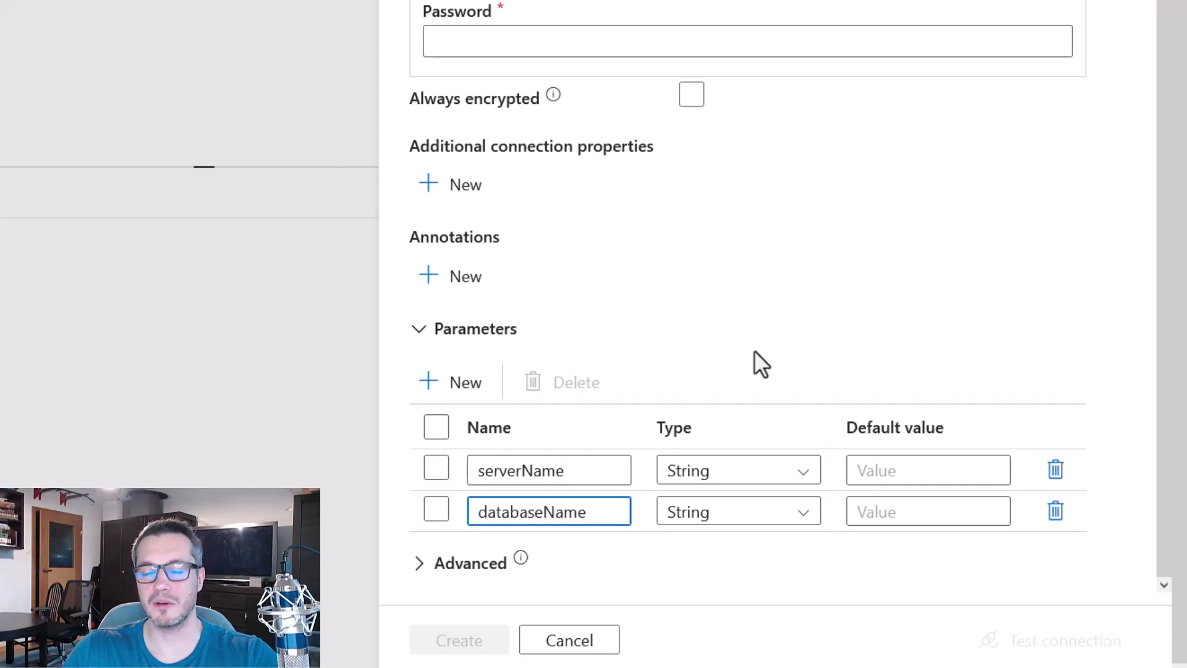
pyautogui.scroll(5, 754, 350)
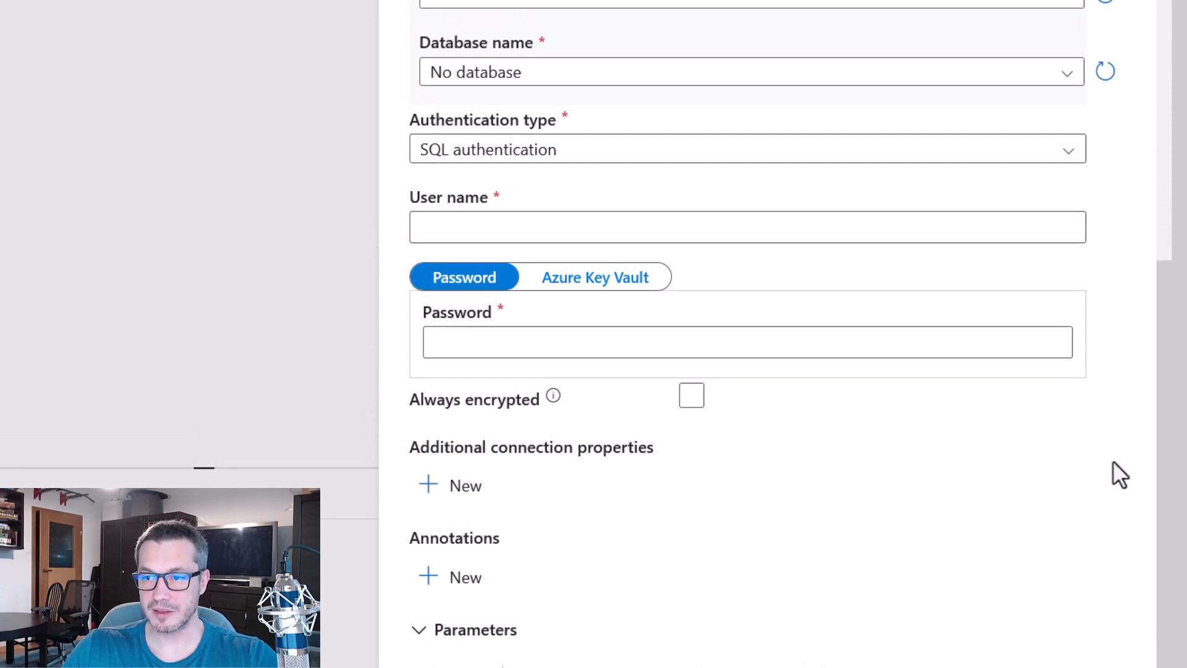
pyautogui.scroll(7, 1113, 461)
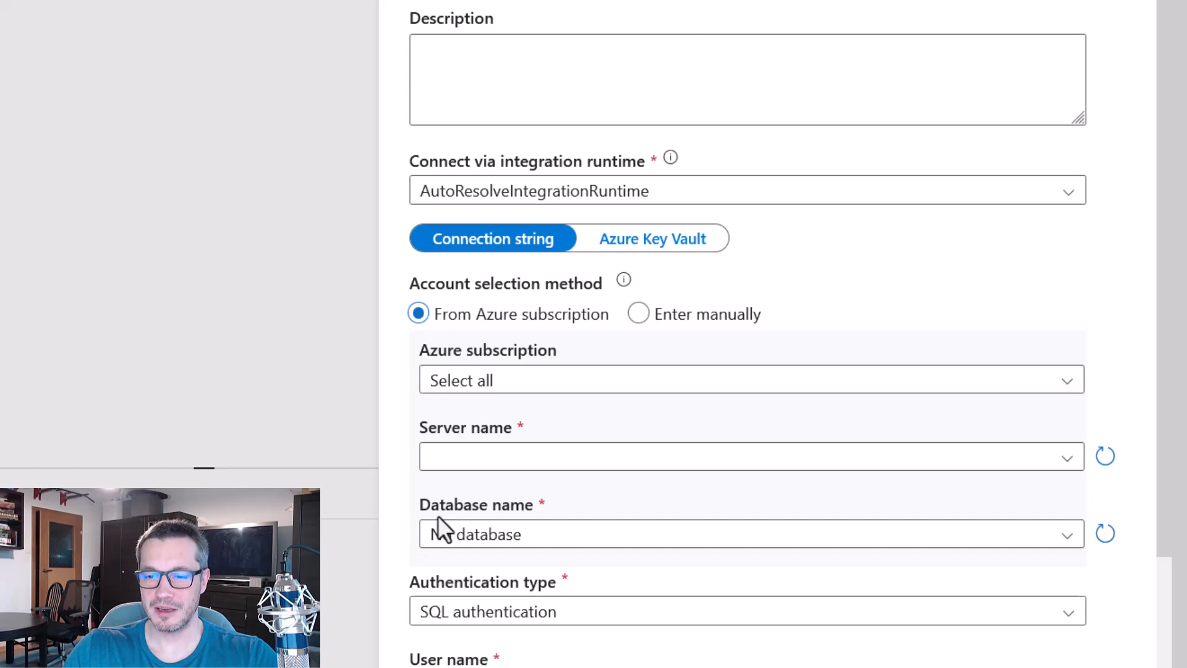
pyautogui.click(639, 313)
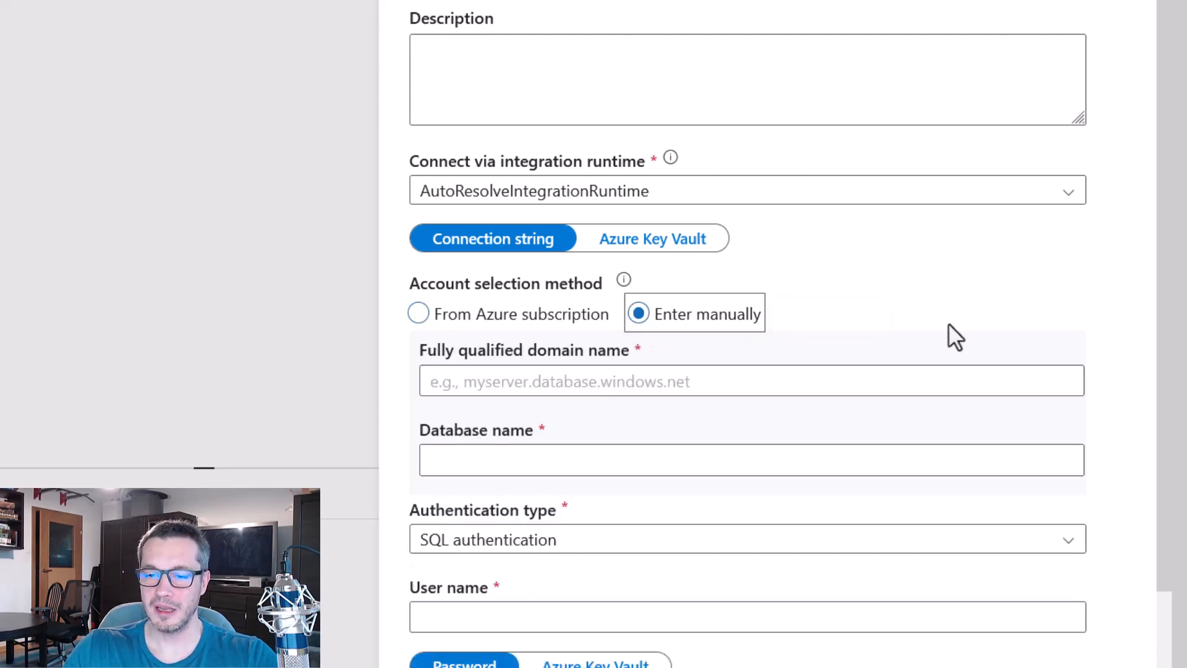
pyautogui.click(712, 381)
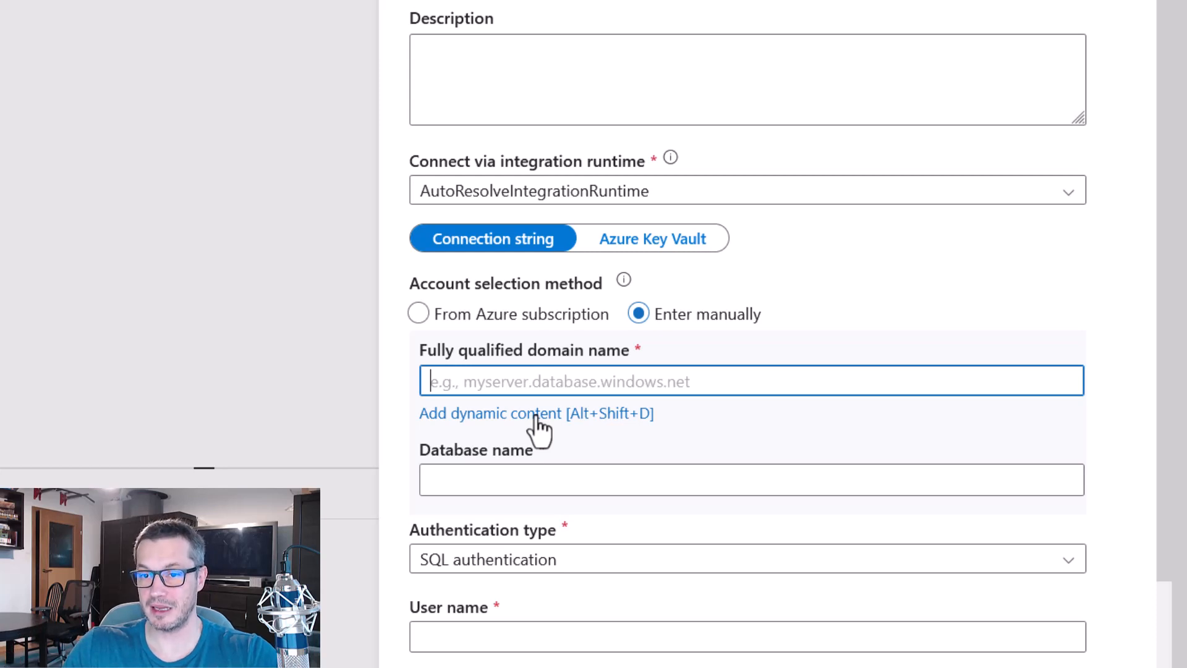
pyautogui.click(538, 415)
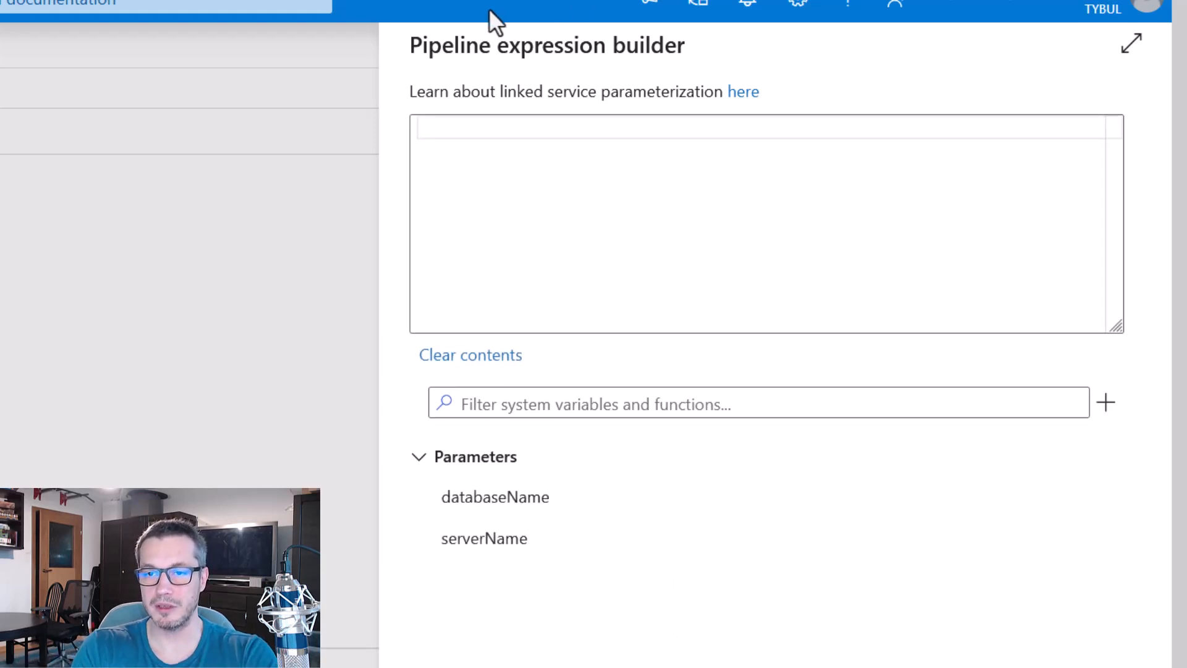
pyautogui.click(525, 166)
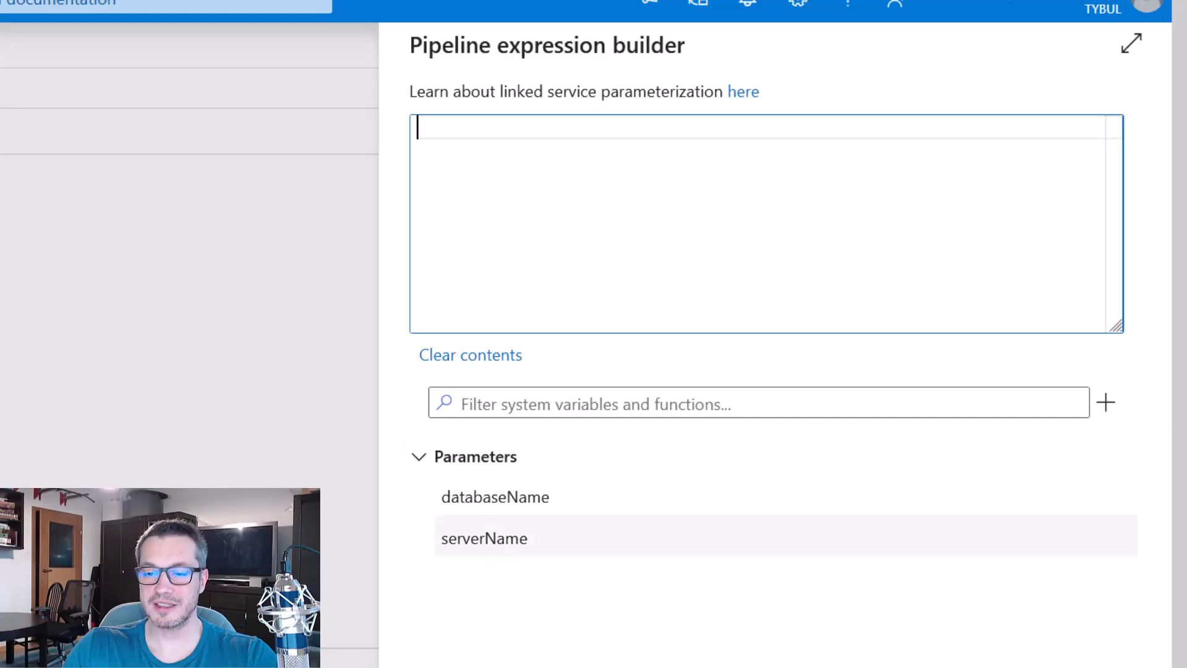
pyautogui.click(485, 538)
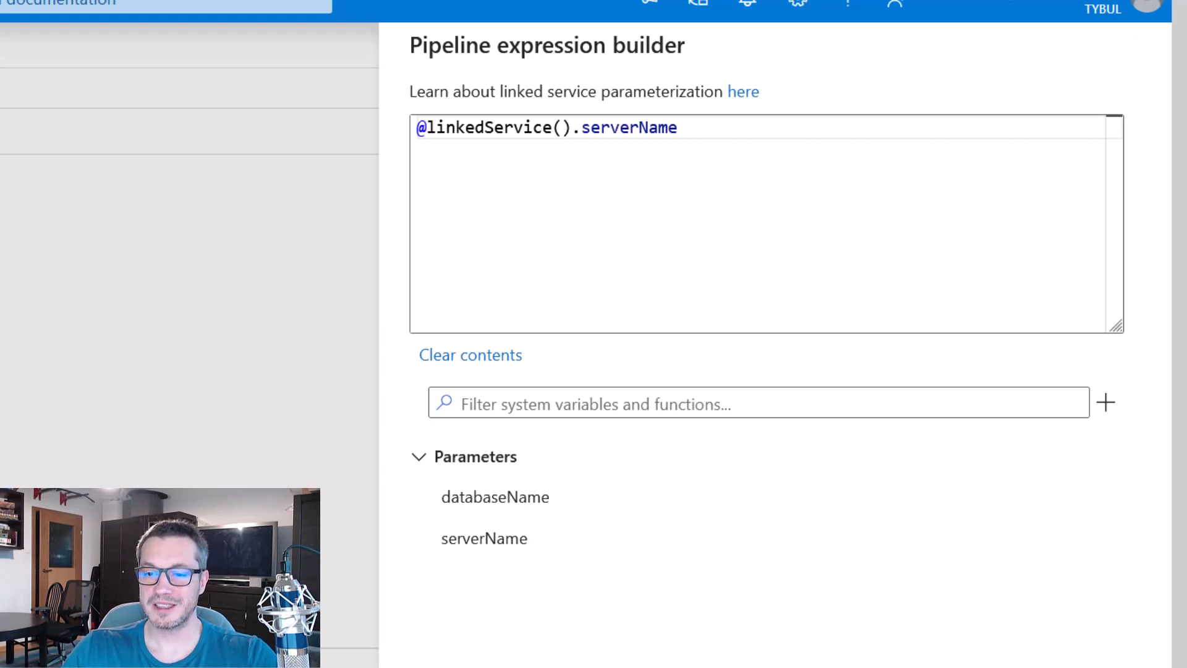
pyautogui.click(438, 664)
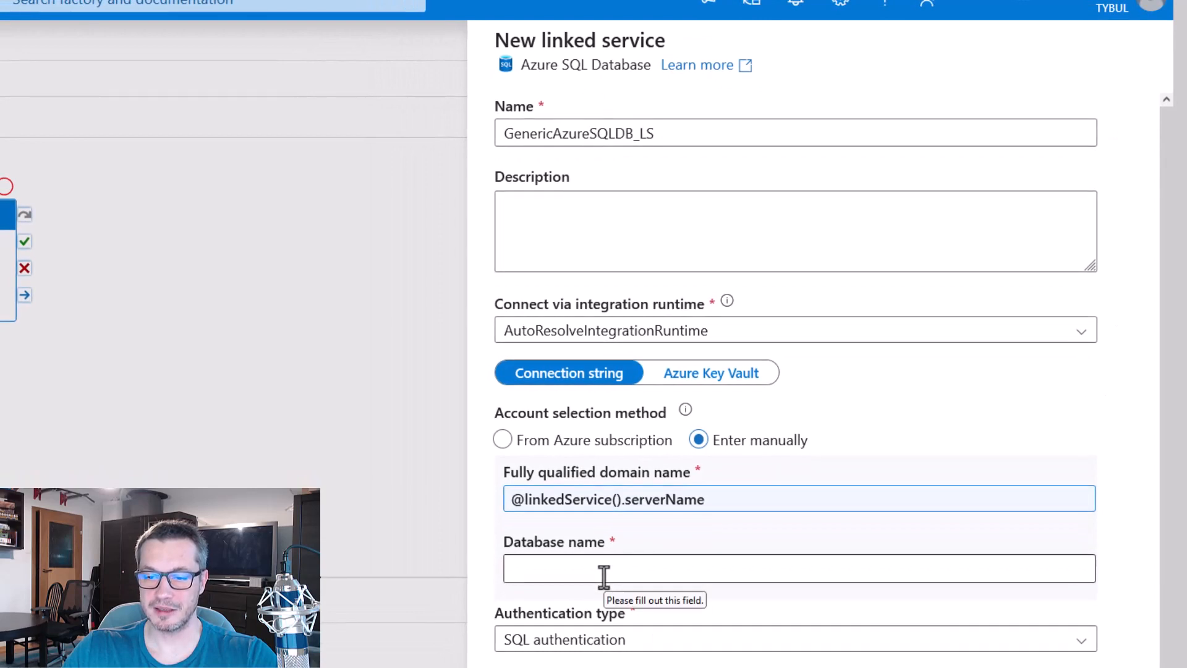
pyautogui.click(603, 572)
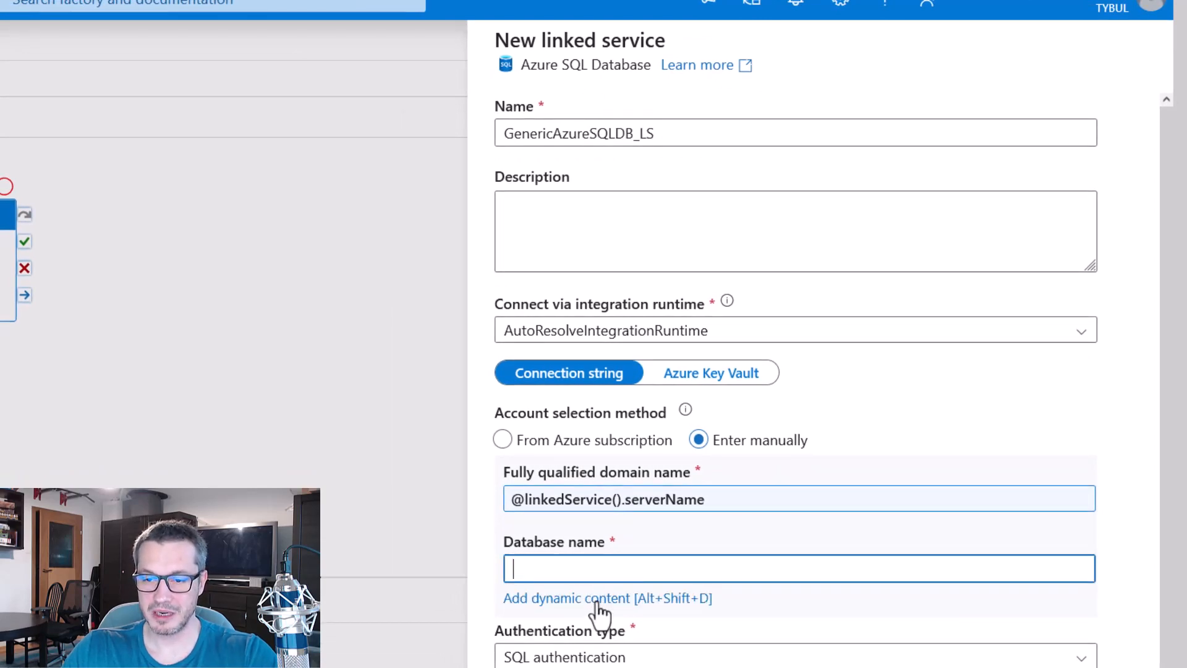
pyautogui.click(596, 601)
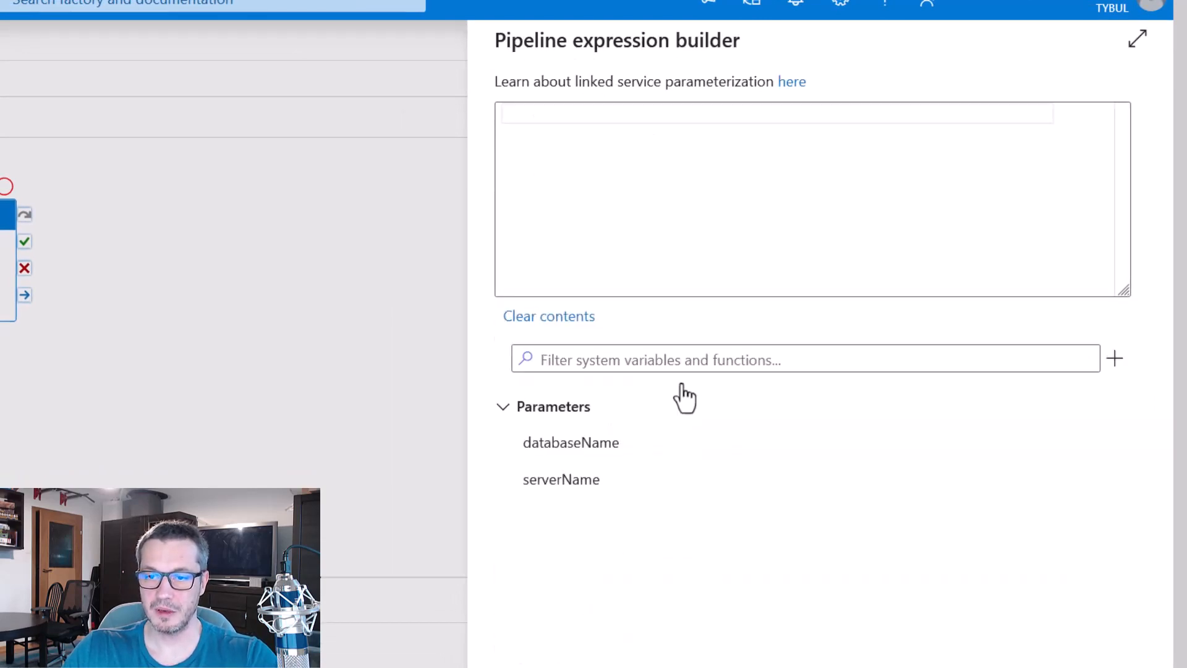
pyautogui.click(604, 145)
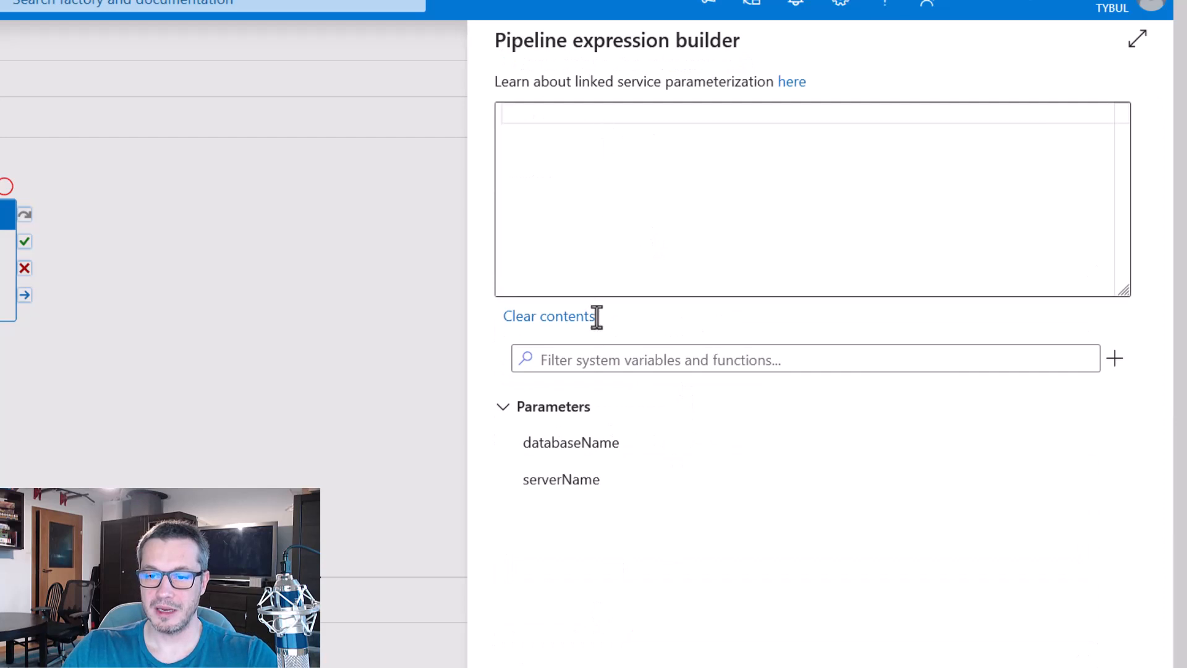
pyautogui.click(592, 453)
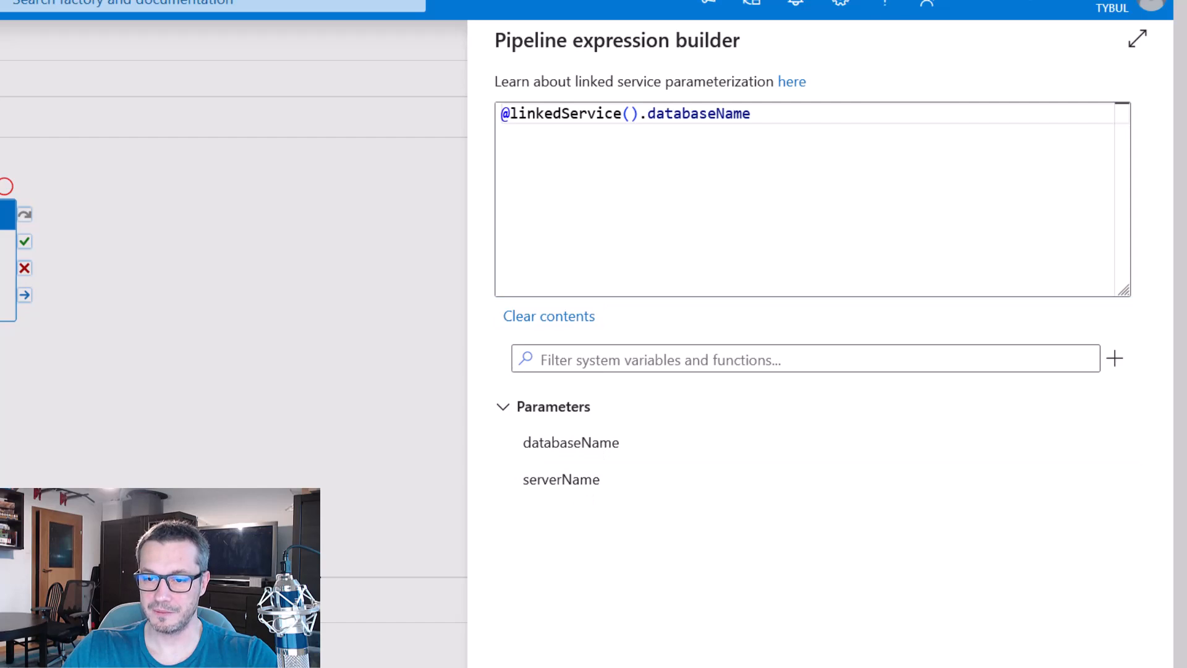
pyautogui.click(1055, 659)
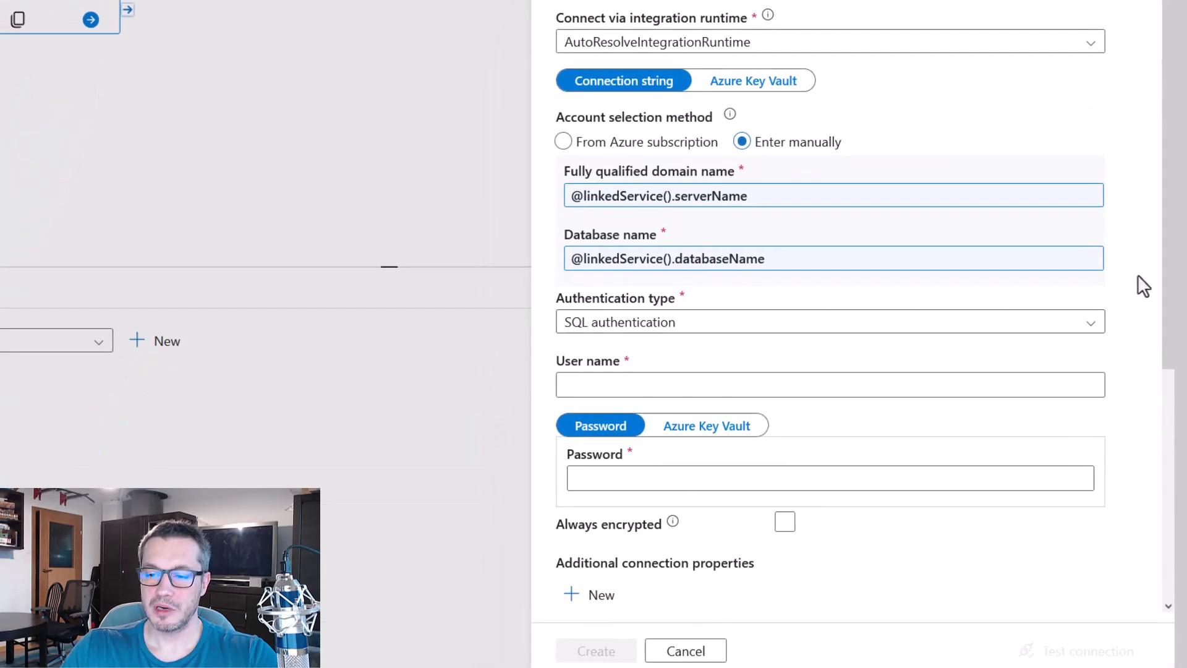
# Enter the user name and the account password for the linked service's SQL authentication.
pyautogui.scroll(-4, 1137, 268)
pyautogui.click(668, 123)
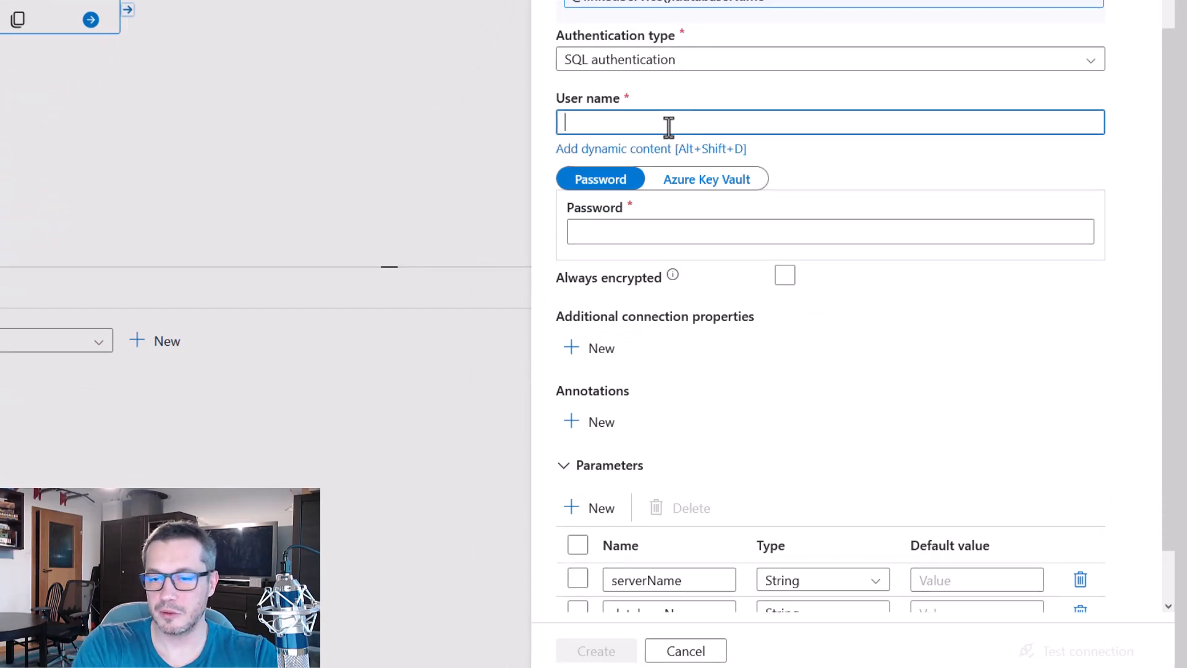
pyautogui.write('piot')
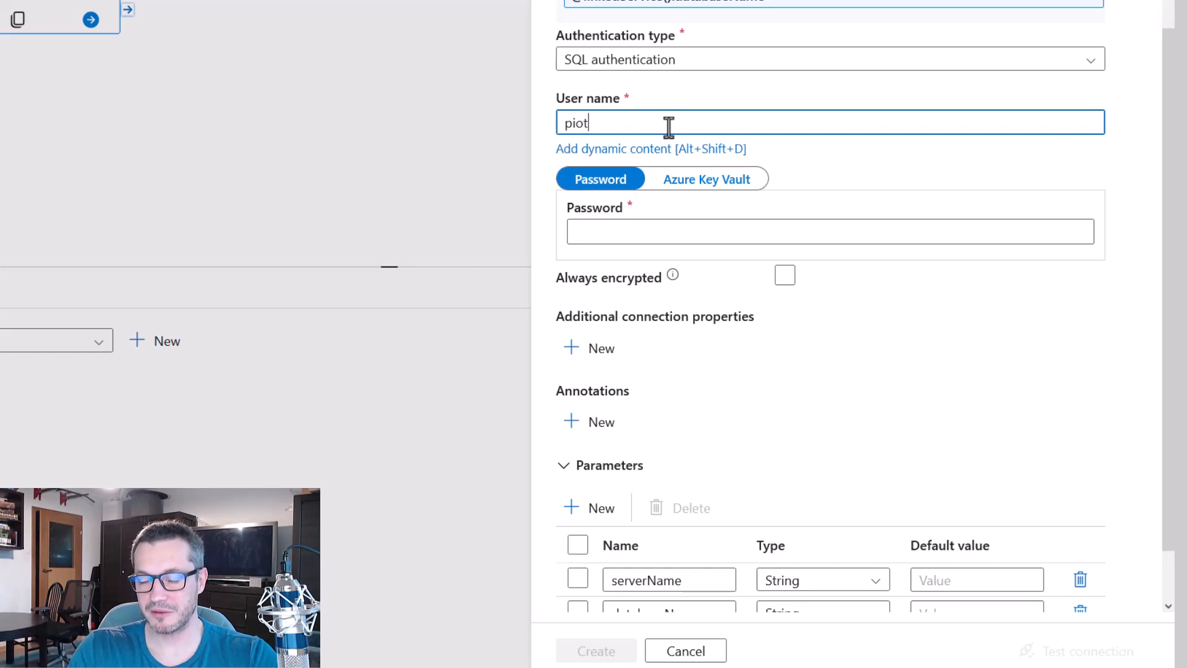
pyautogui.write('r')
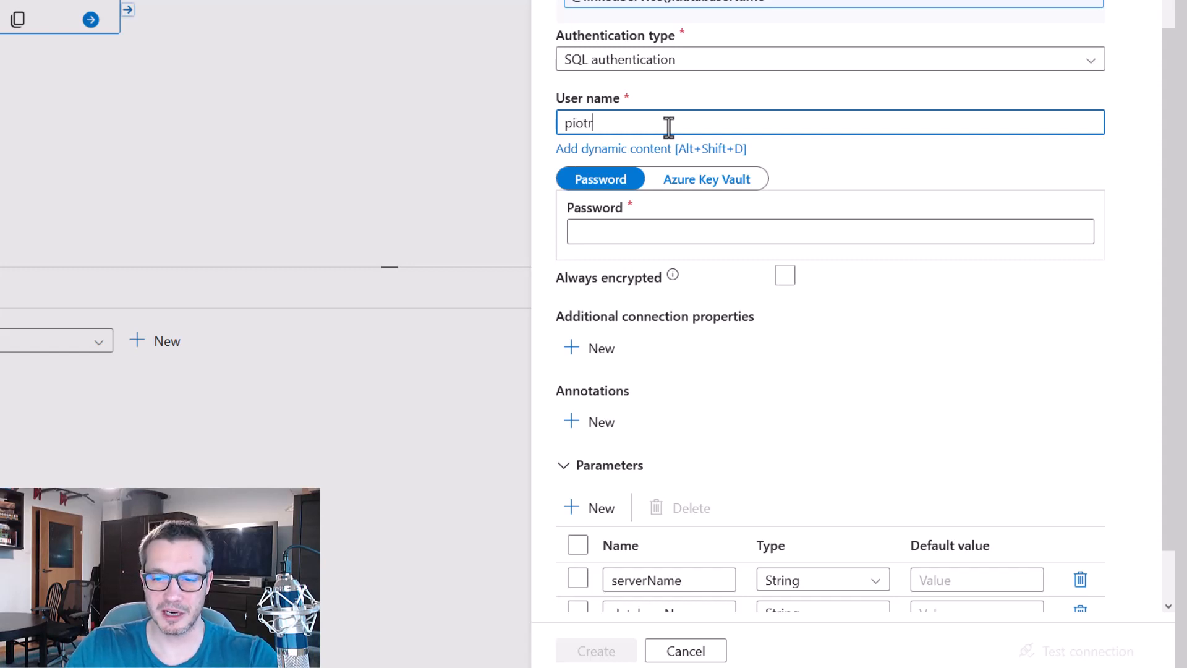
pyautogui.click(660, 233)
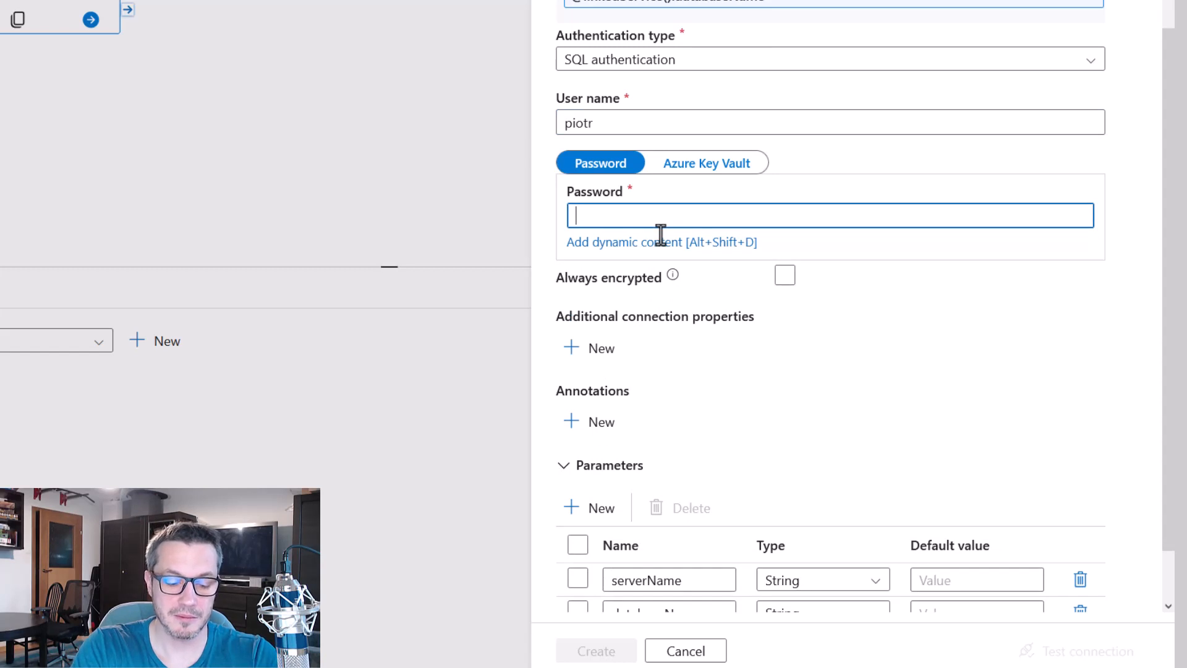
pyautogui.write('•••')
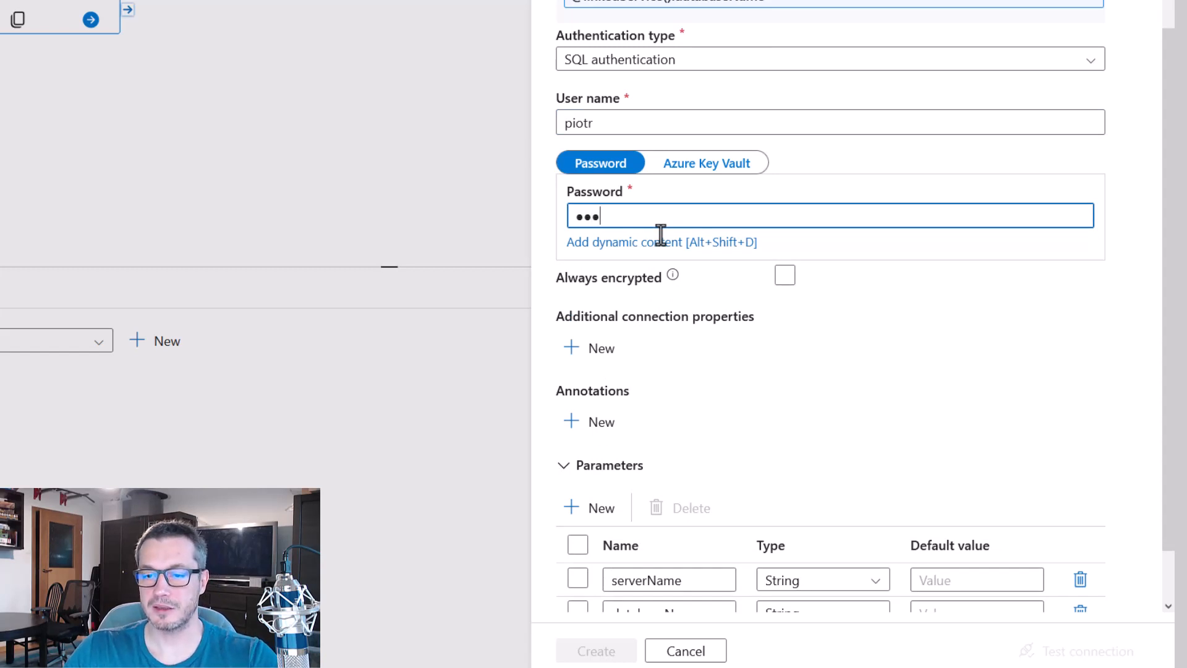
pyautogui.write('••')
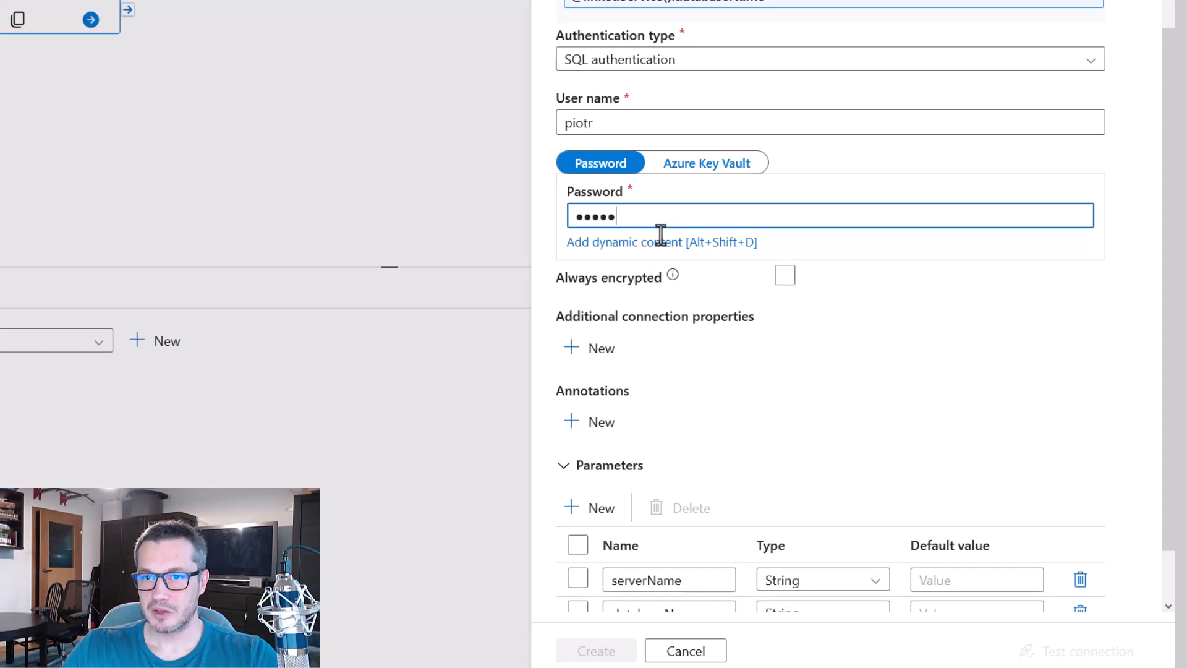
pyautogui.write('•••••')
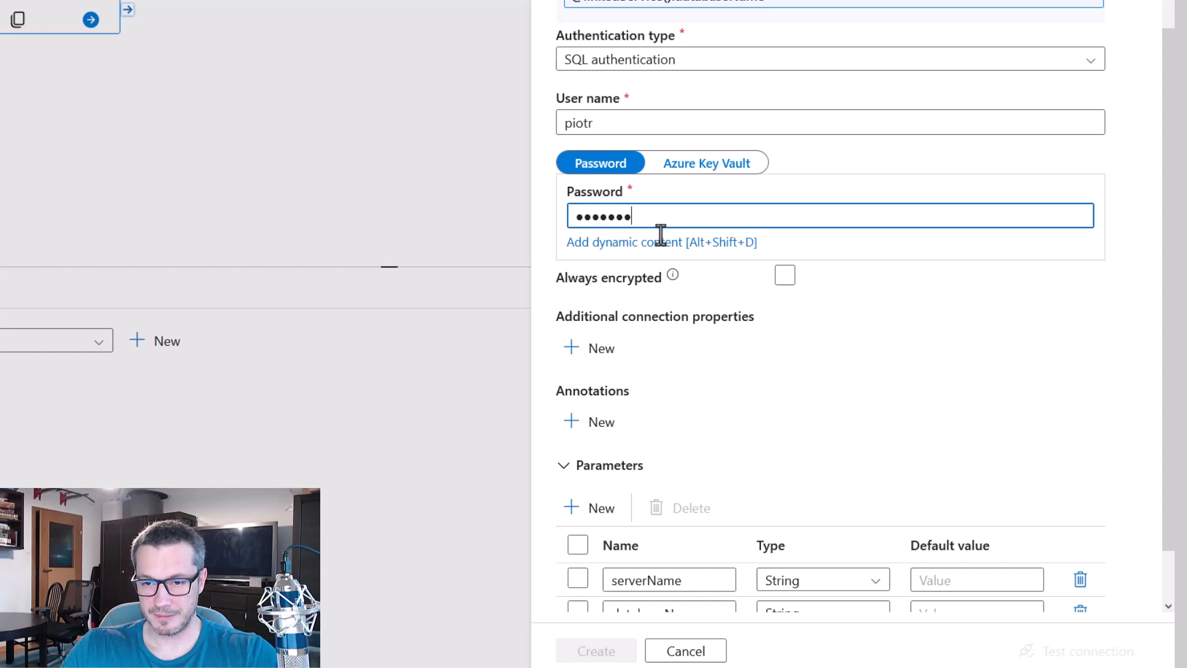
pyautogui.write('••')
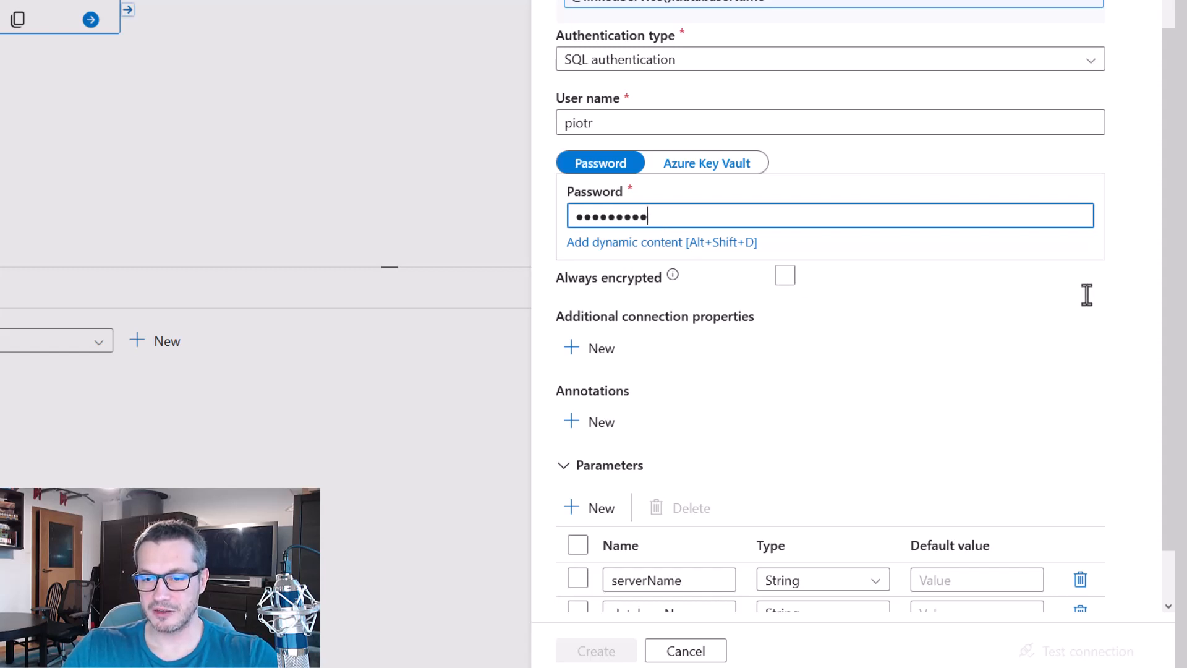
pyautogui.write('••')
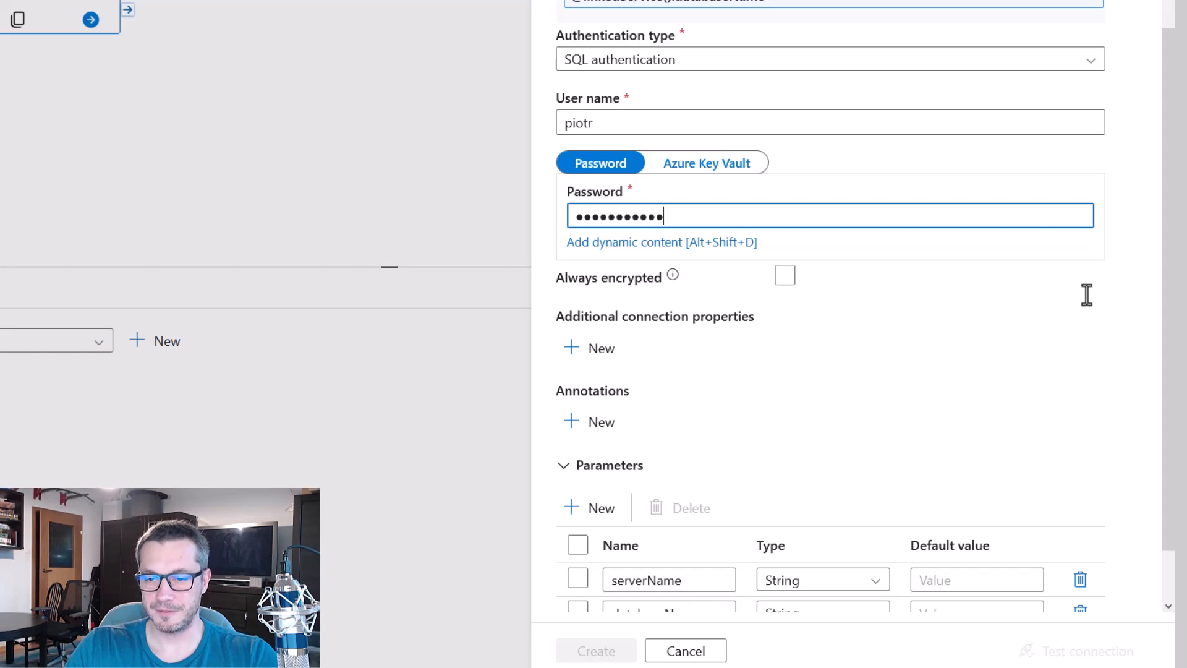
pyautogui.write('•••')
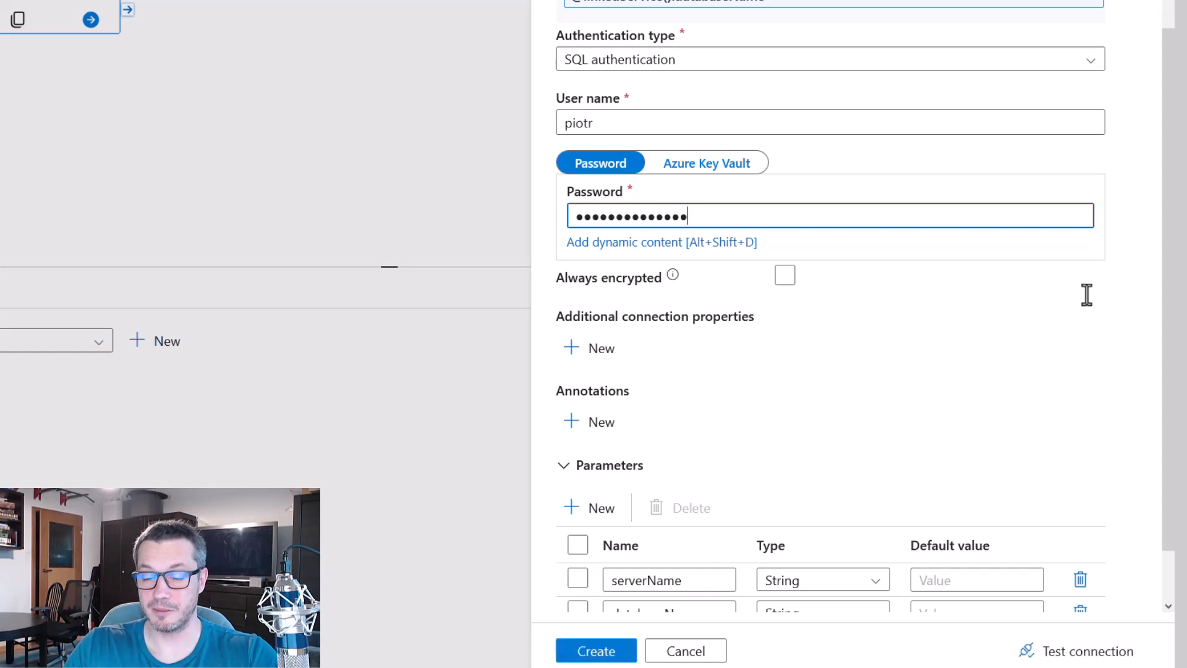
# Create the GenericAzureSQLDB_LS linked service and dismiss the notification.
pyautogui.scroll(-1, 1073, 380)
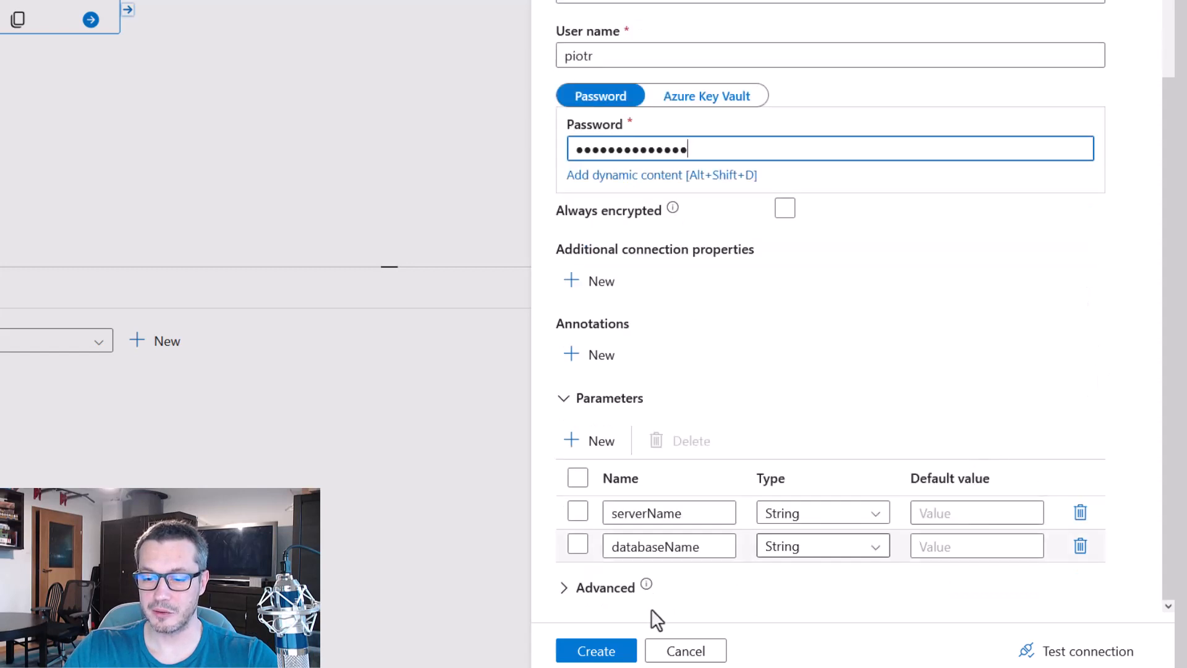
pyautogui.click(611, 652)
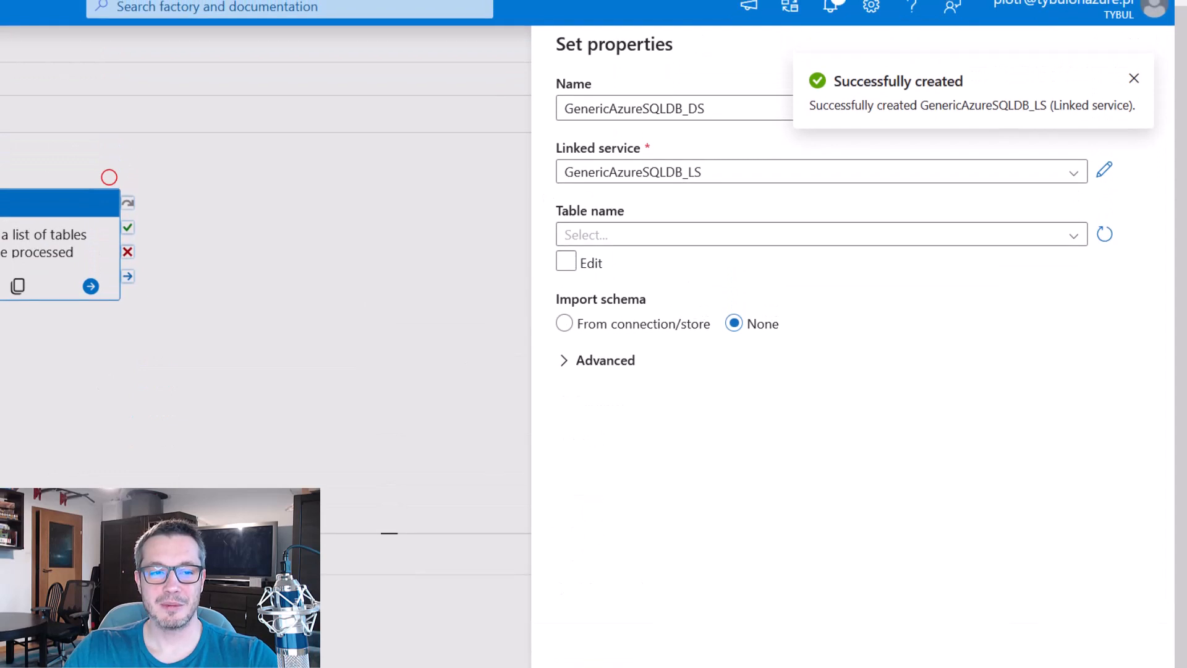
pyautogui.click(1133, 78)
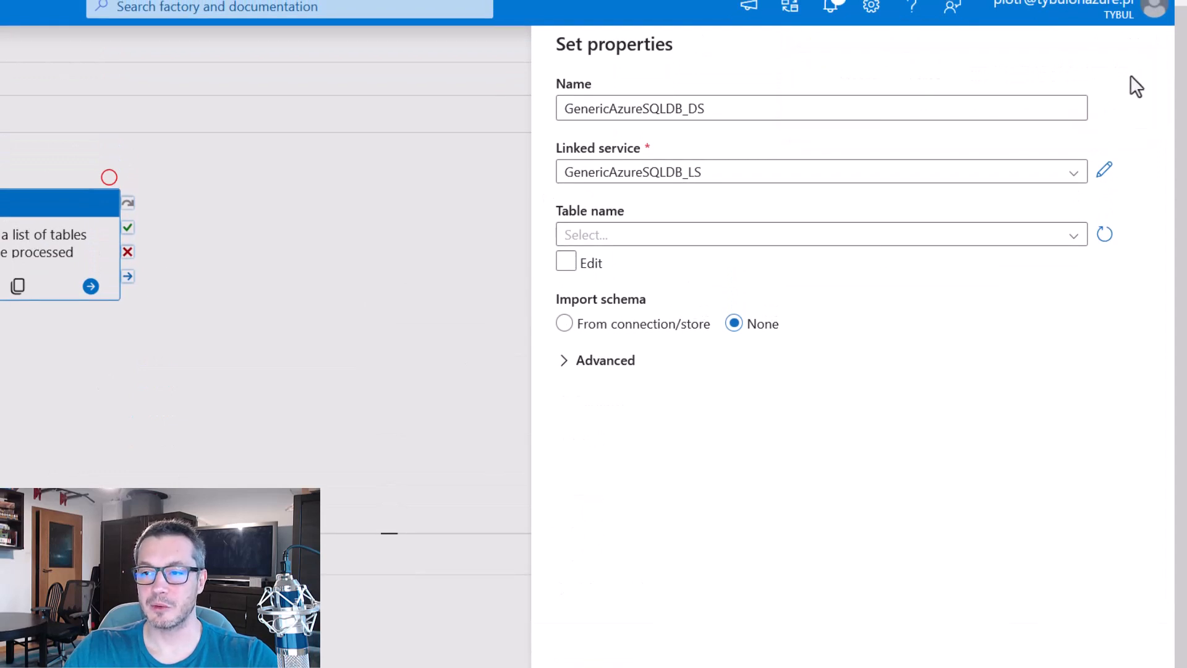
# Create the GenericAzureSQLDB_DS dataset with no table selected and no schema import.
pyautogui.click(1072, 238)
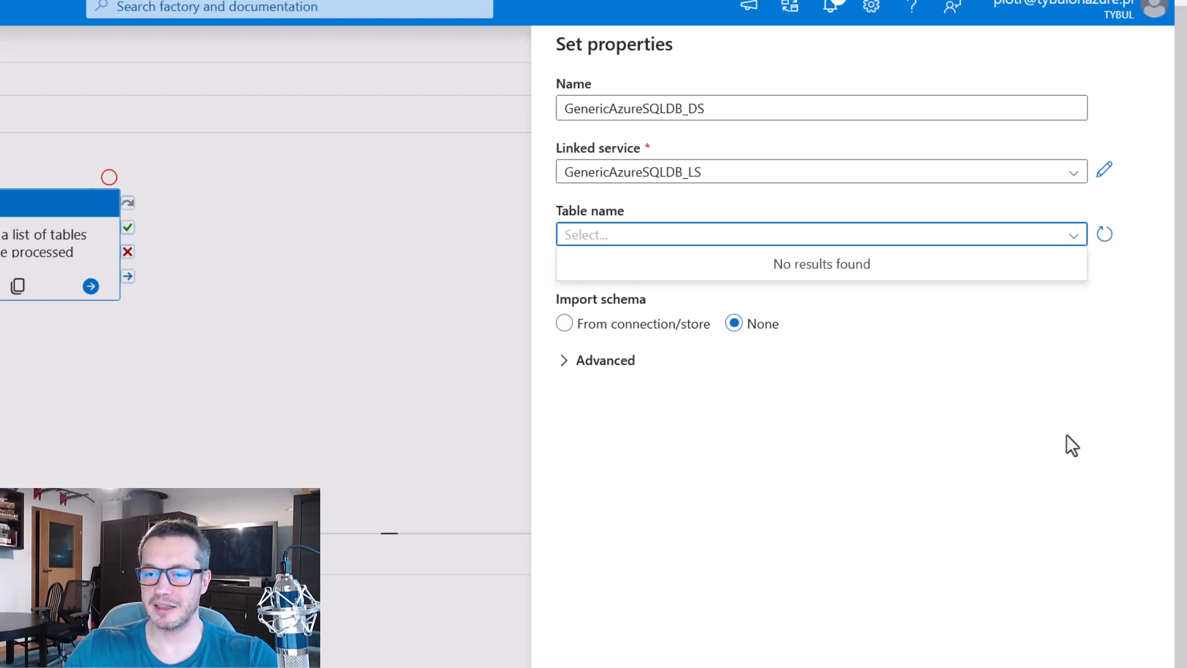
pyautogui.click(928, 497)
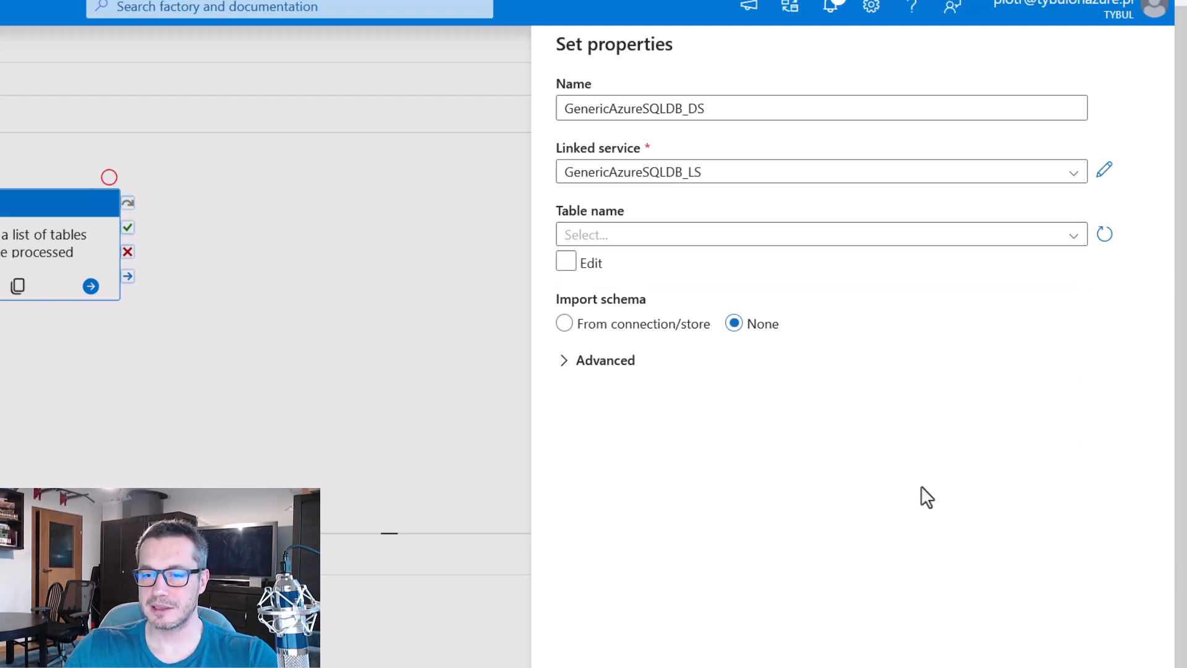
pyautogui.scroll(-5, 920, 433)
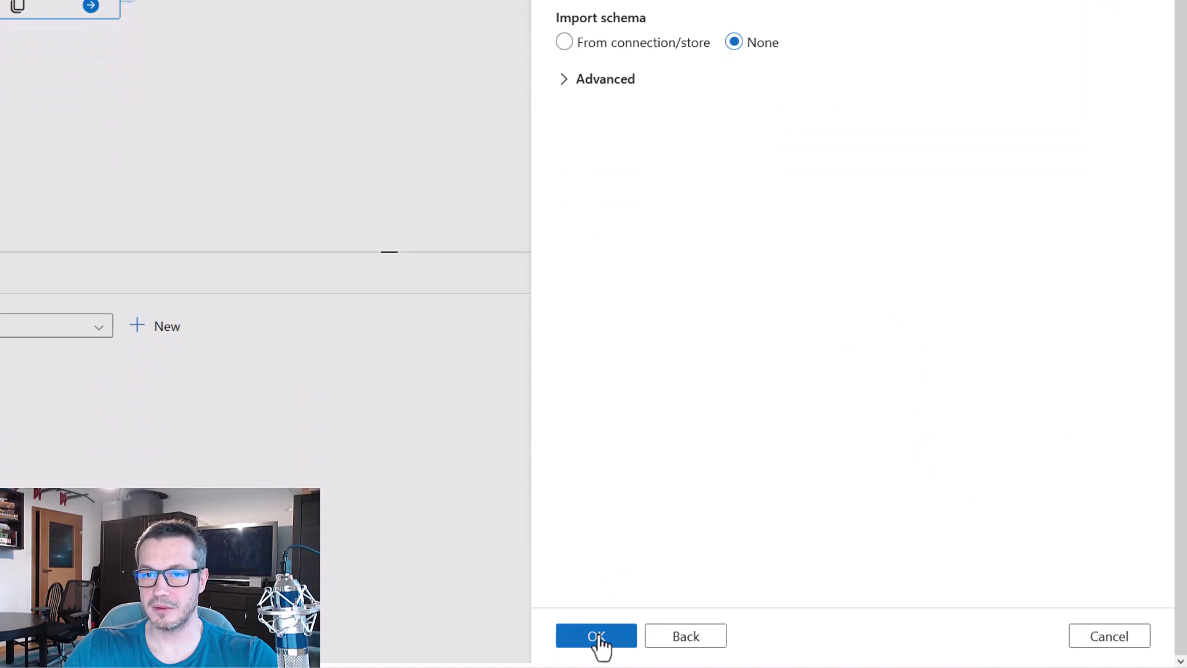
pyautogui.click(598, 637)
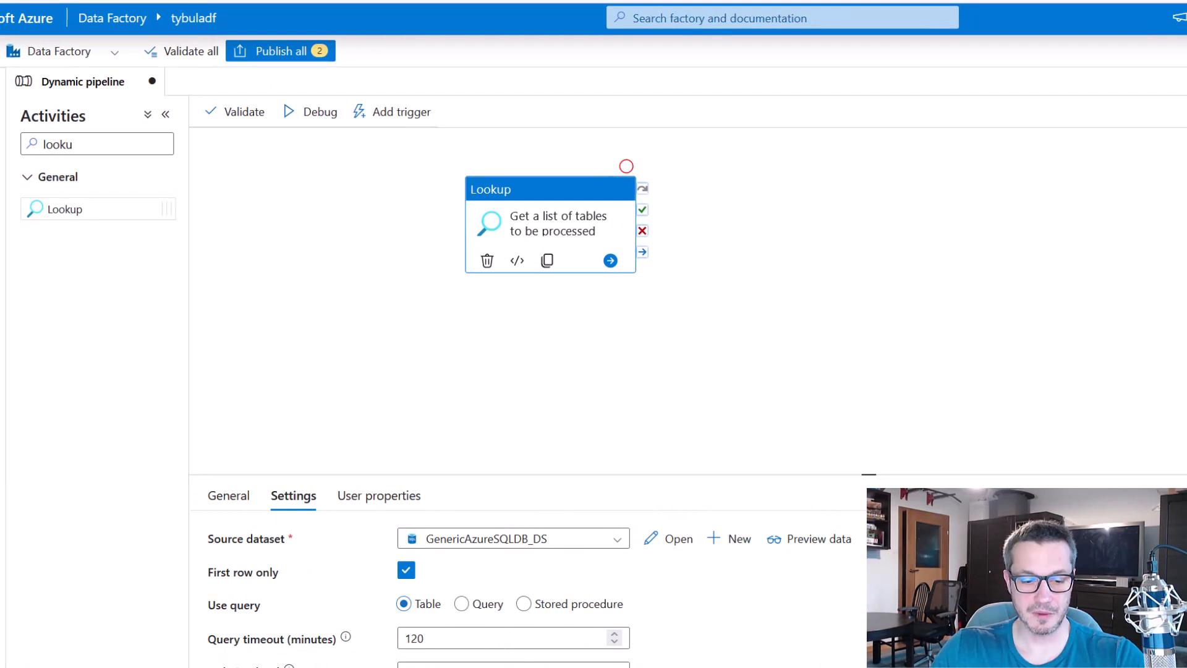
pyautogui.click(526, 667)
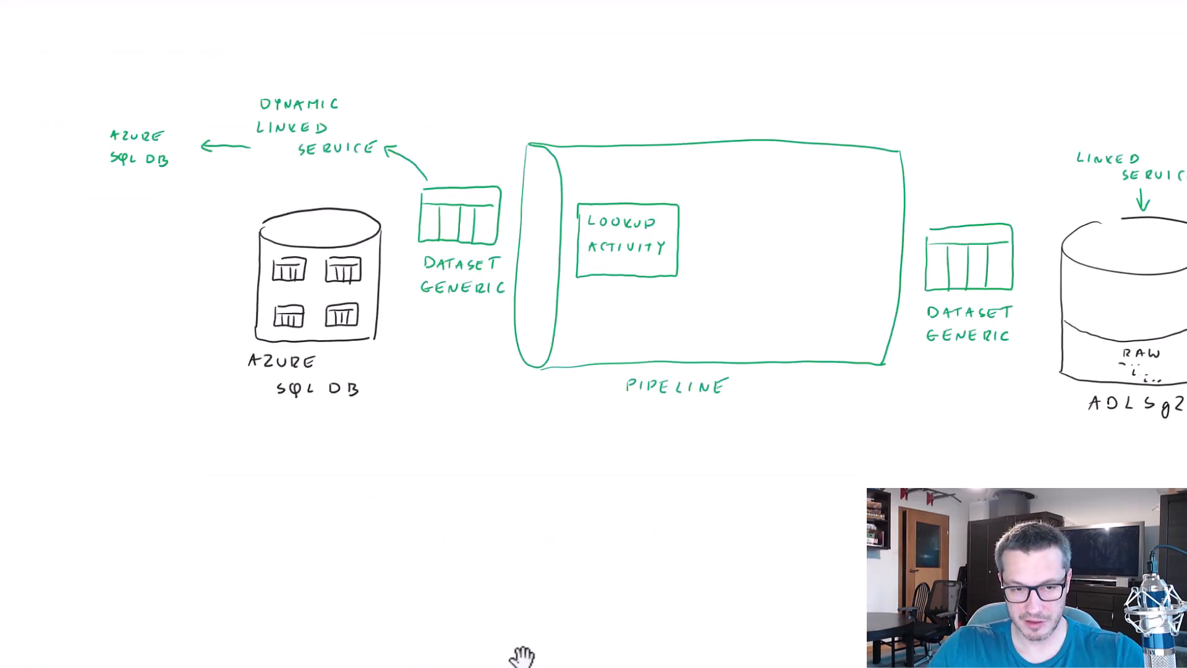
pyautogui.moveTo(521, 657); pyautogui.dragTo(445, 593)
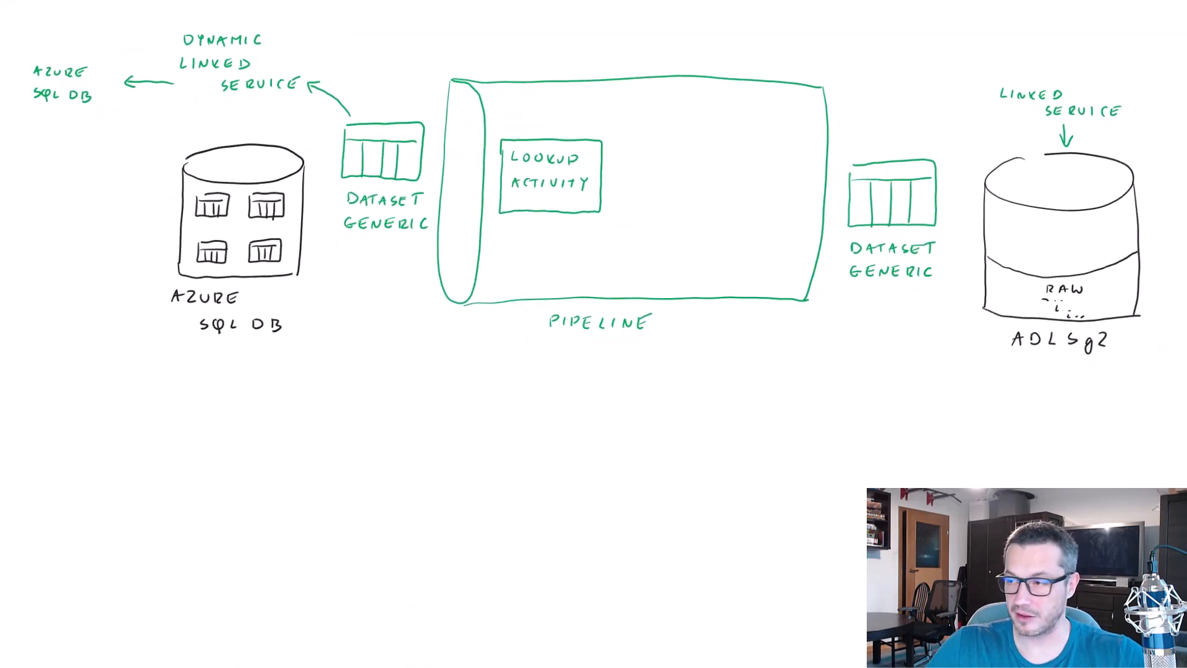
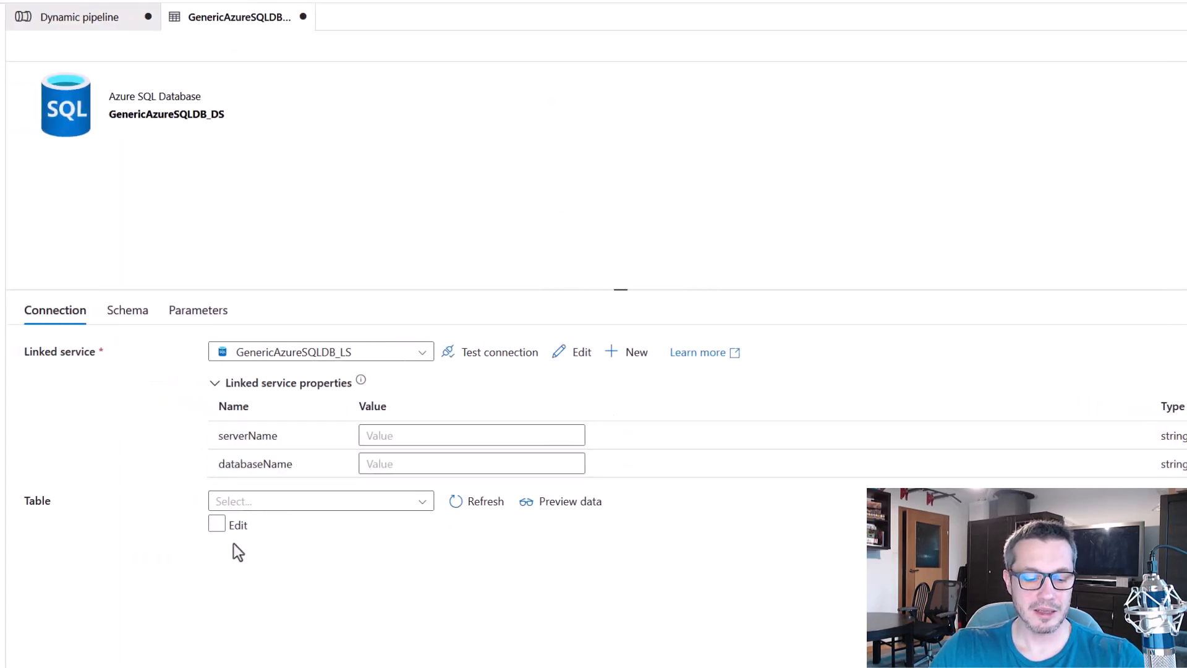
pyautogui.moveTo(192, 328)
pyautogui.mouseDown()
pyautogui.moveTo(318, 370)
pyautogui.moveTo(444, 369)
pyautogui.mouseUp()
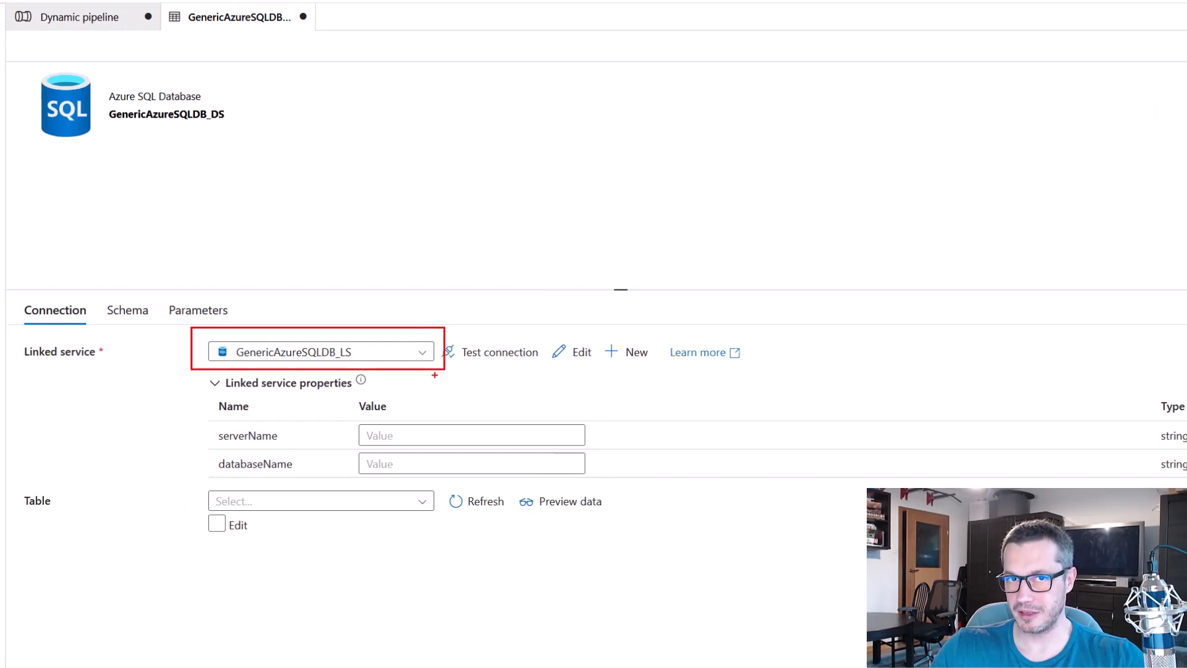
pyautogui.moveTo(203, 413)
pyautogui.mouseDown()
pyautogui.moveTo(326, 457)
pyautogui.moveTo(608, 486)
pyautogui.mouseUp()
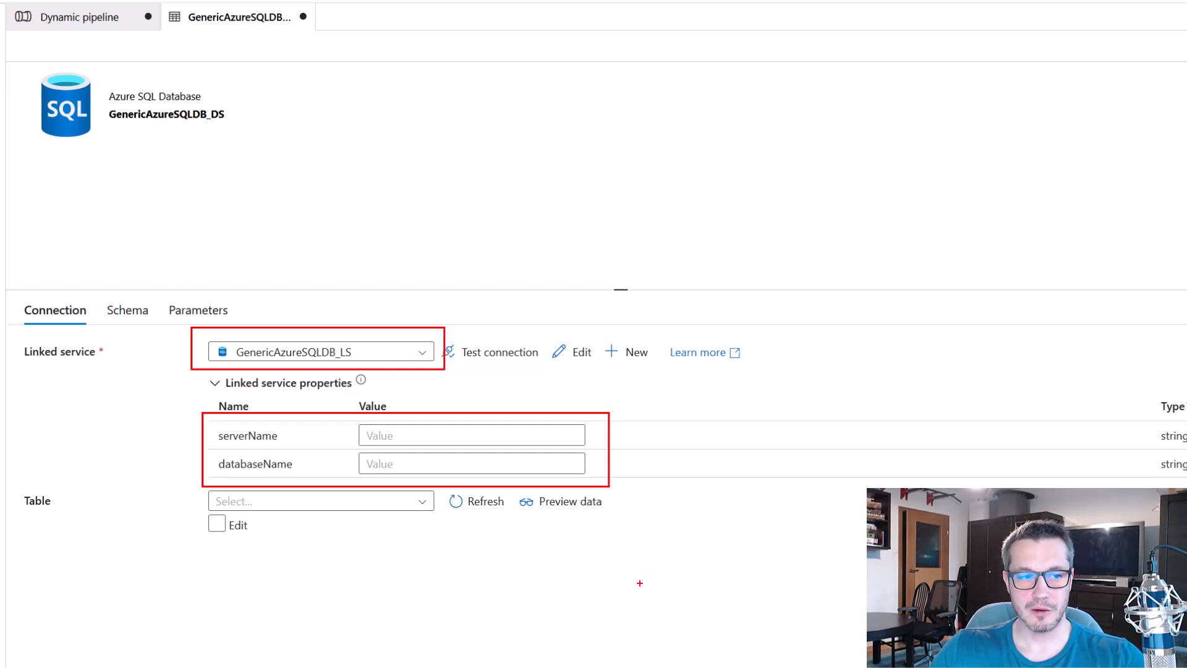
pyautogui.press('Escape')
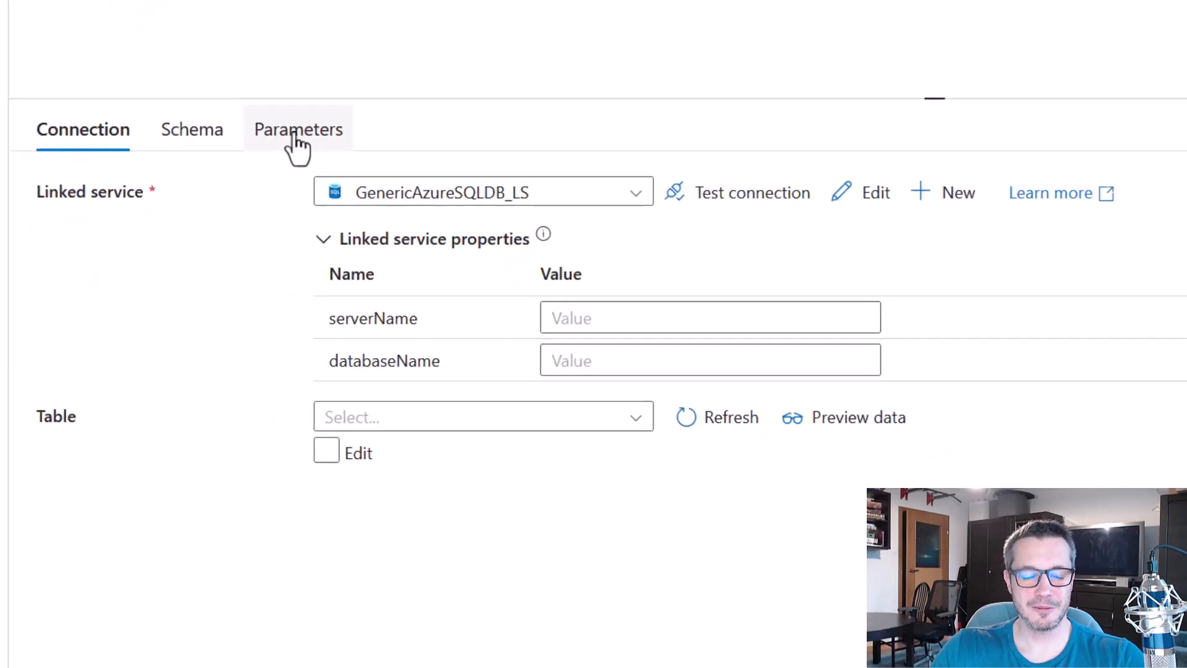
# Add two String parameters named serverName and databaseName to the GenericAzureSQLDB_DS dataset.
pyautogui.click(294, 137)
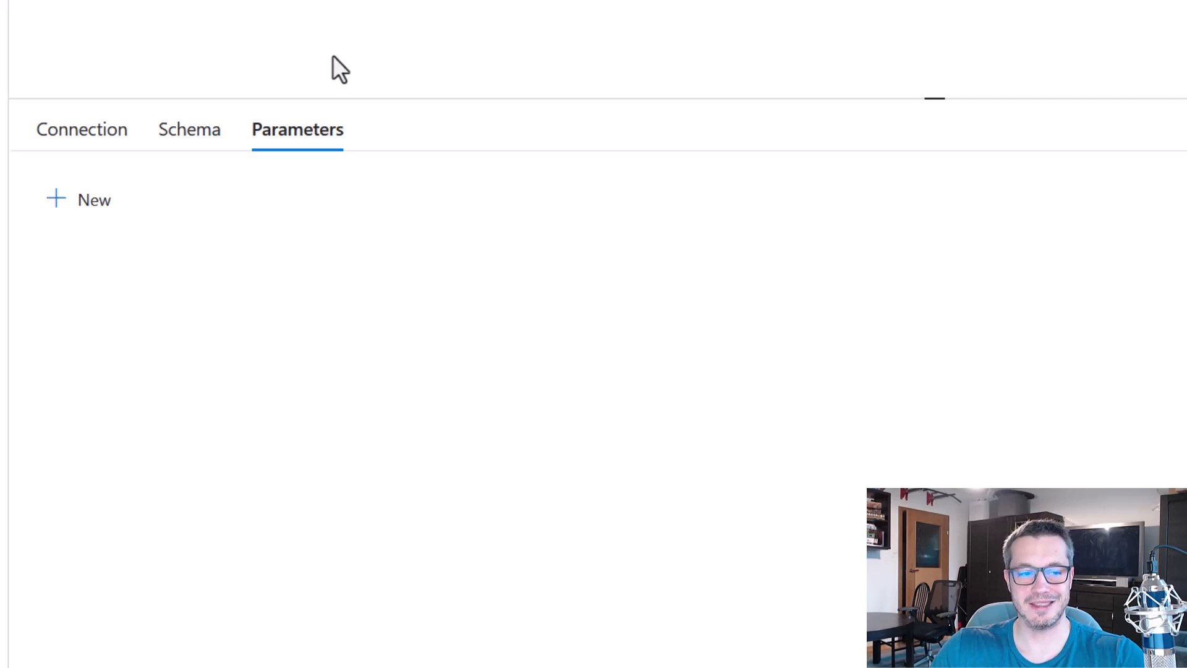
pyautogui.click(87, 204)
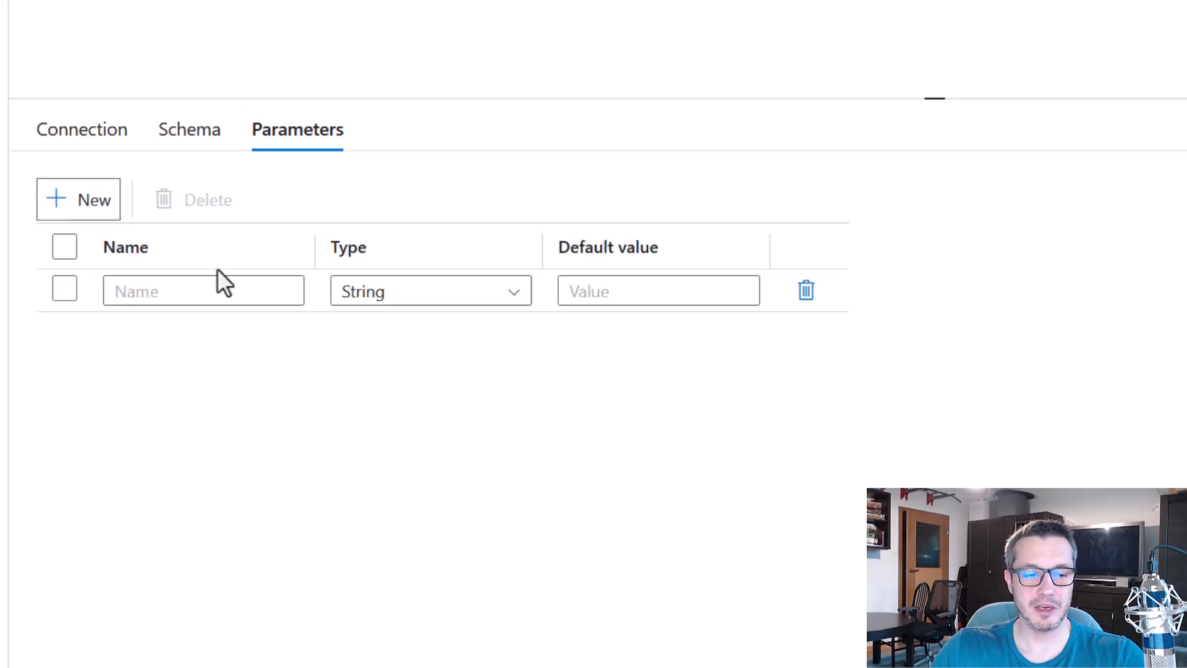
pyautogui.click(228, 289)
pyautogui.write('s')
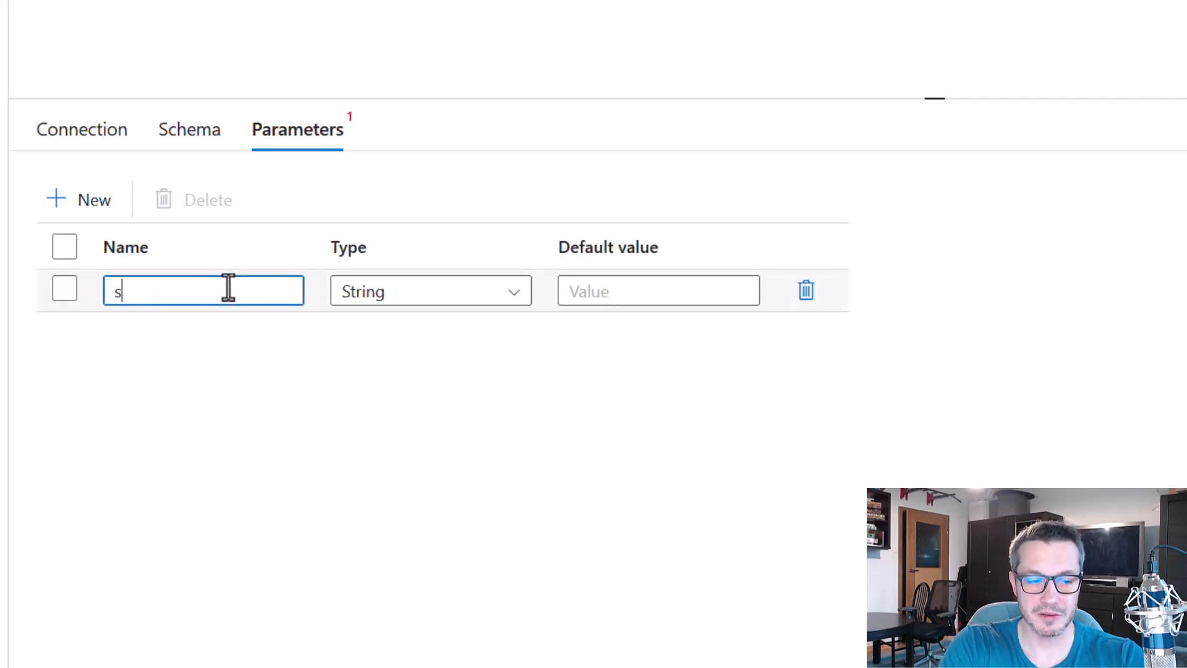
pyautogui.write('erverName')
pyautogui.click(81, 210)
pyautogui.click(185, 330)
pyautogui.write('databaseName')
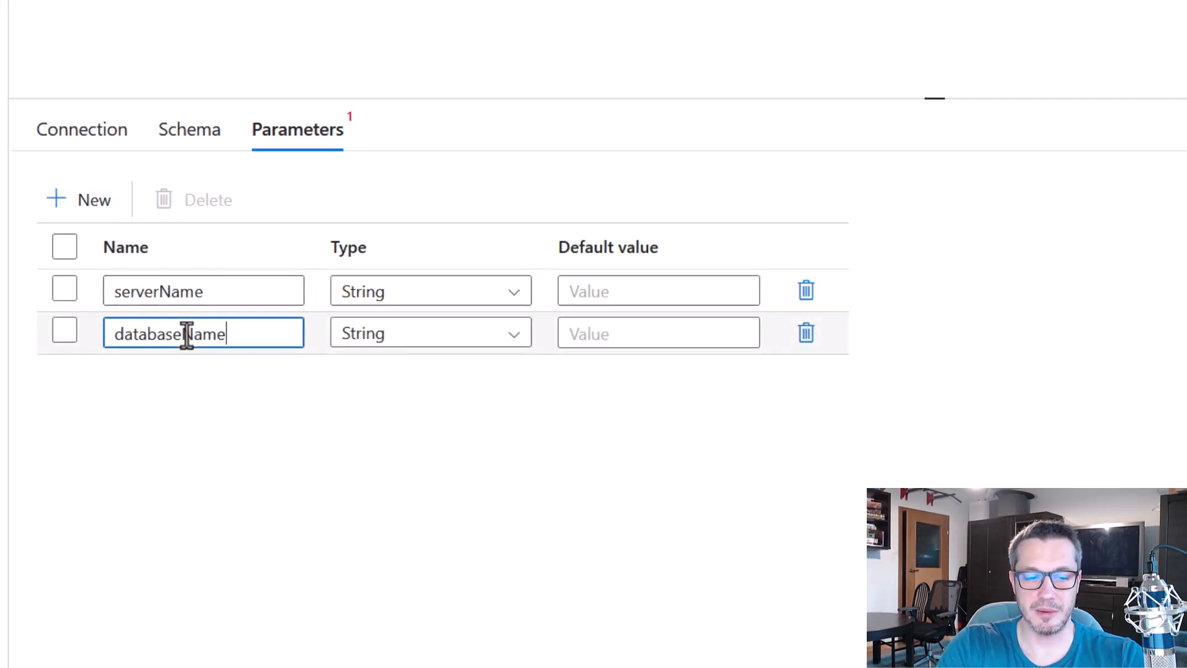
pyautogui.click(110, 140)
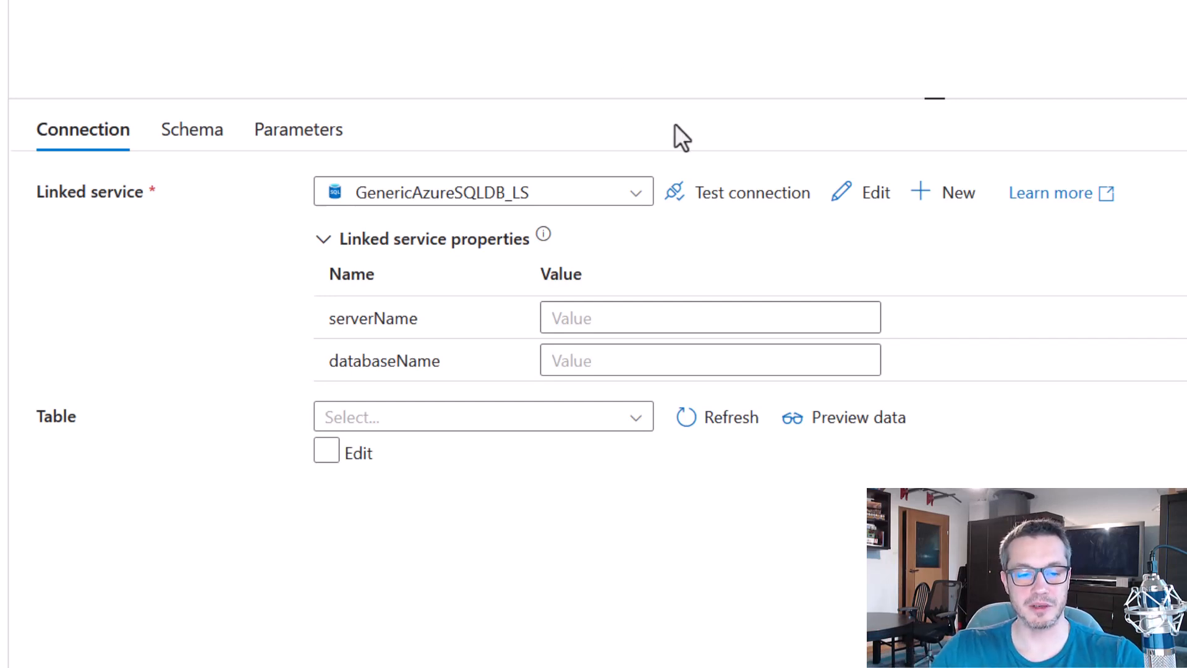
pyautogui.click(660, 318)
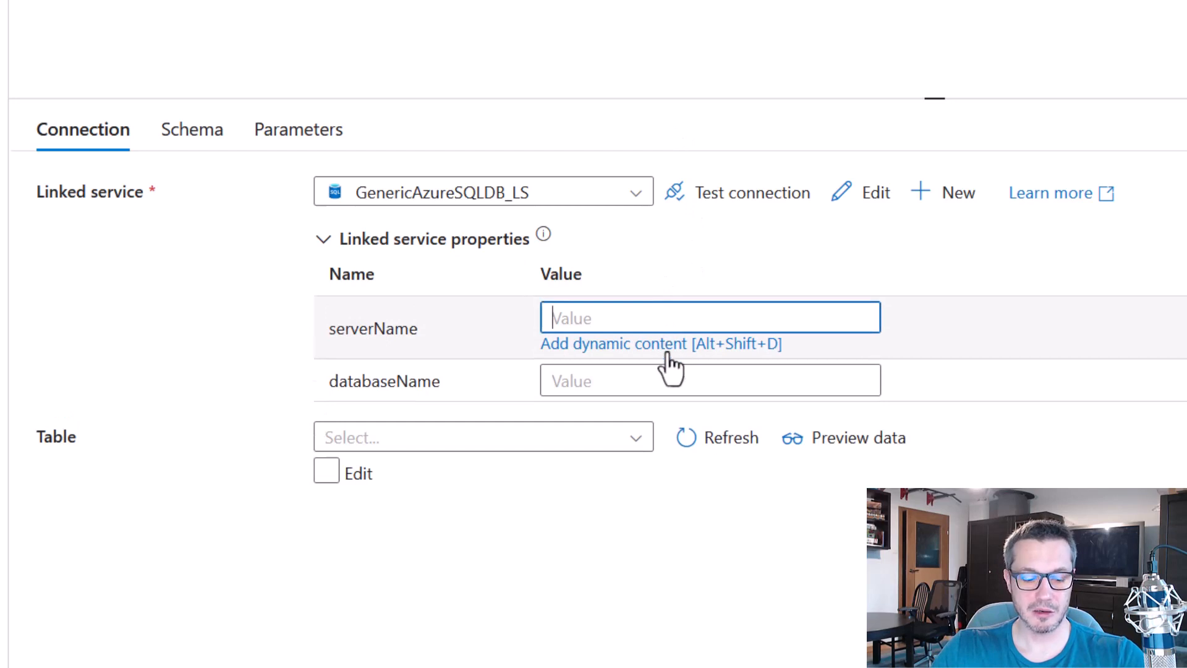
pyautogui.moveTo(530, 323); pyautogui.dragTo(784, 358)
pyautogui.press('Escape')
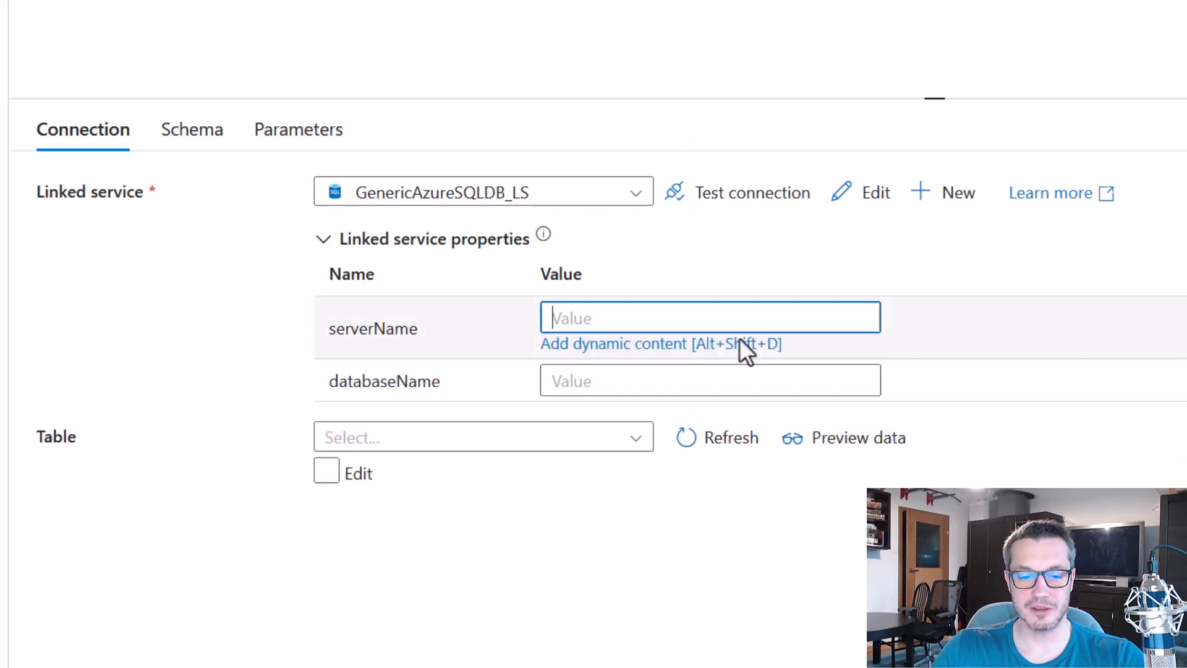
pyautogui.click(451, 459)
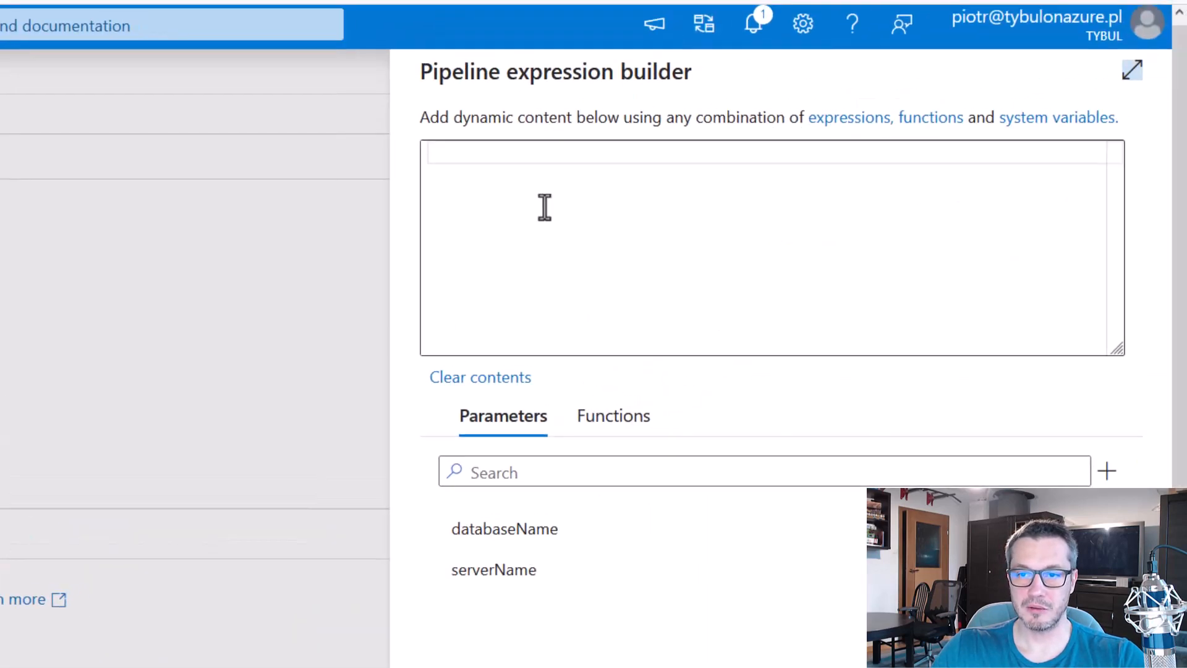
pyautogui.click(505, 573)
pyautogui.hotkey('ctrl', '2')
pyautogui.moveTo(529, 128); pyautogui.dragTo(651, 171)
pyautogui.press('e')
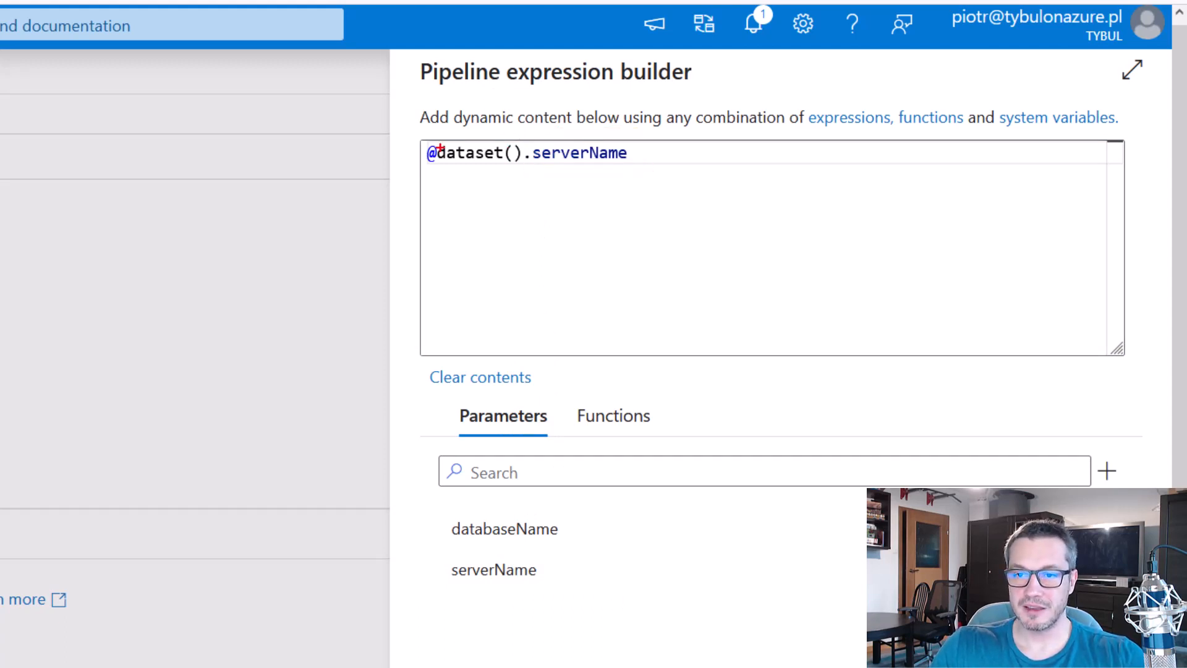
pyautogui.moveTo(421, 126); pyautogui.dragTo(520, 175)
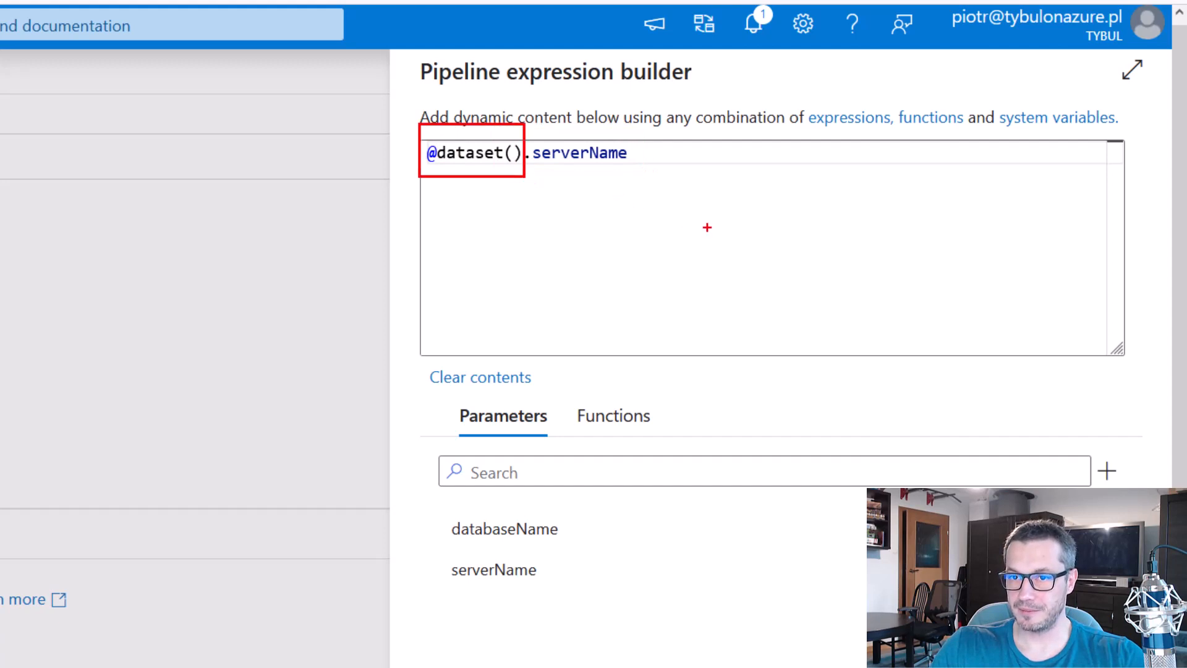
pyautogui.press('Escape')
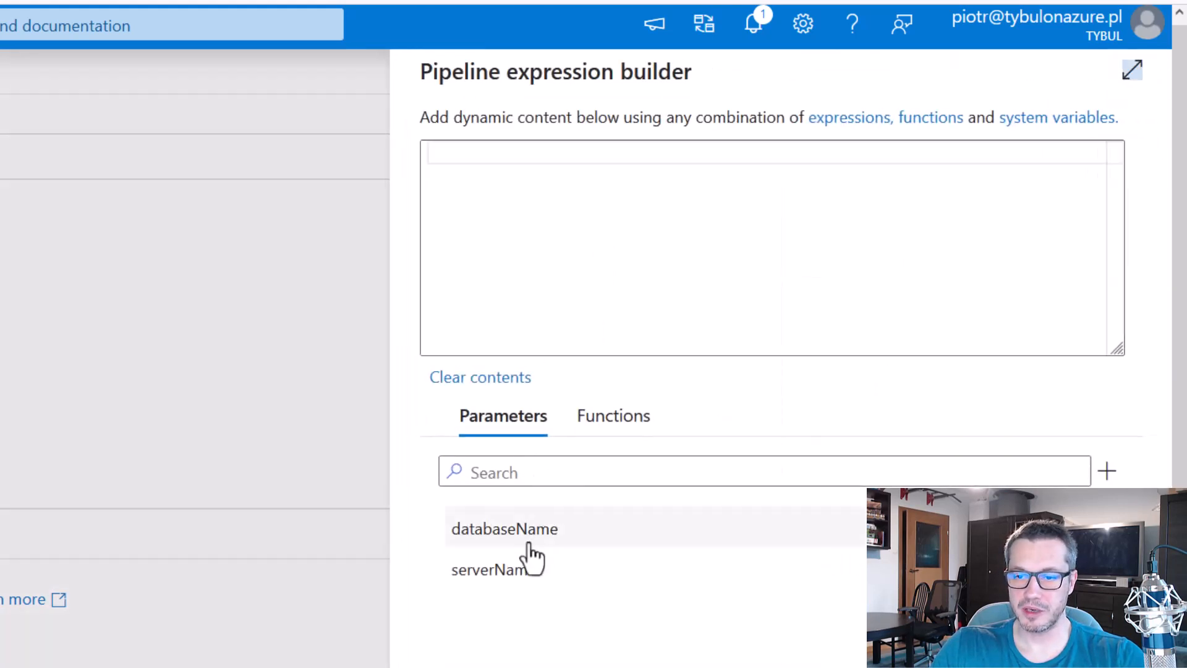
pyautogui.click(502, 572)
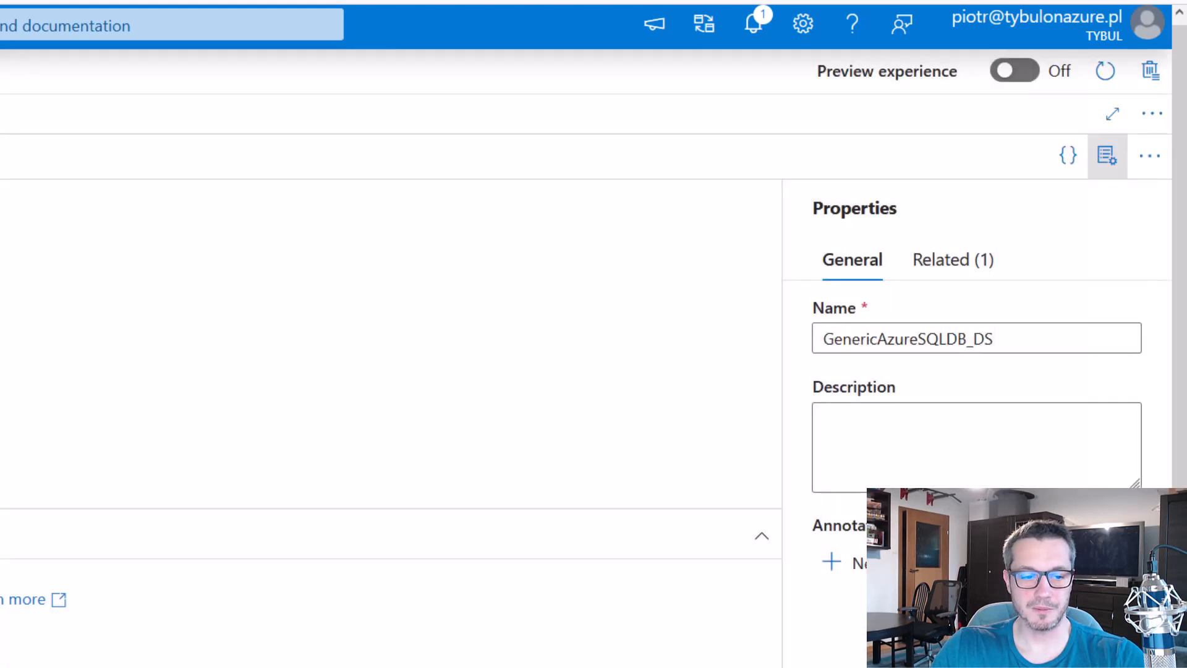
pyautogui.click(441, 444)
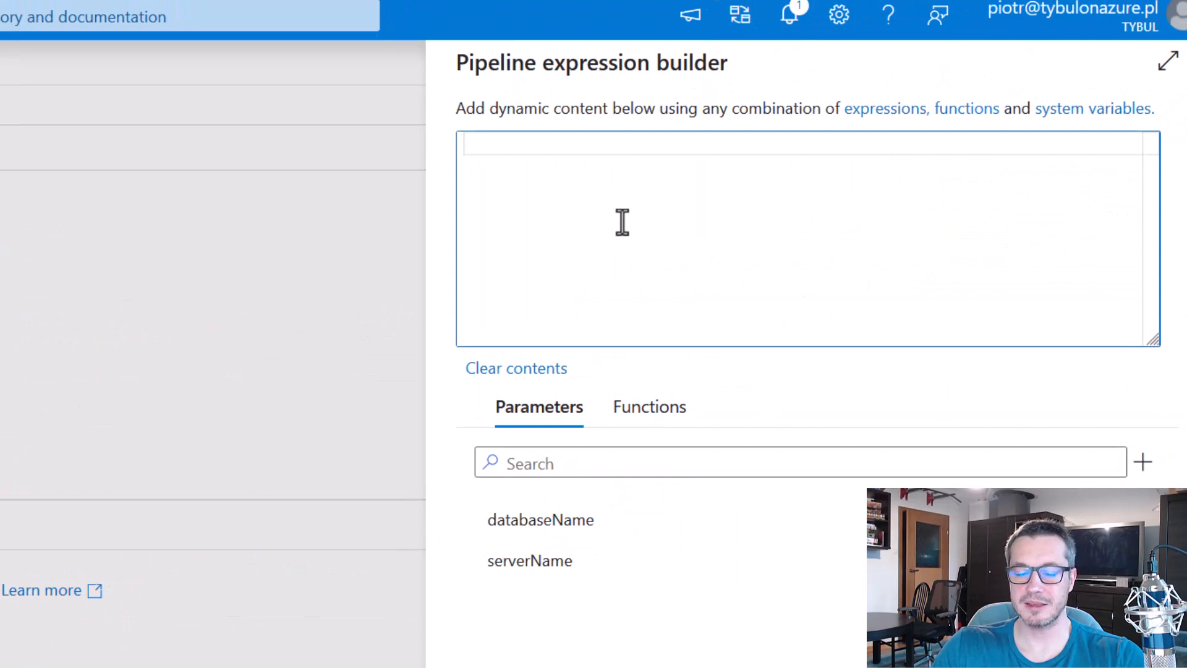
pyautogui.click(542, 524)
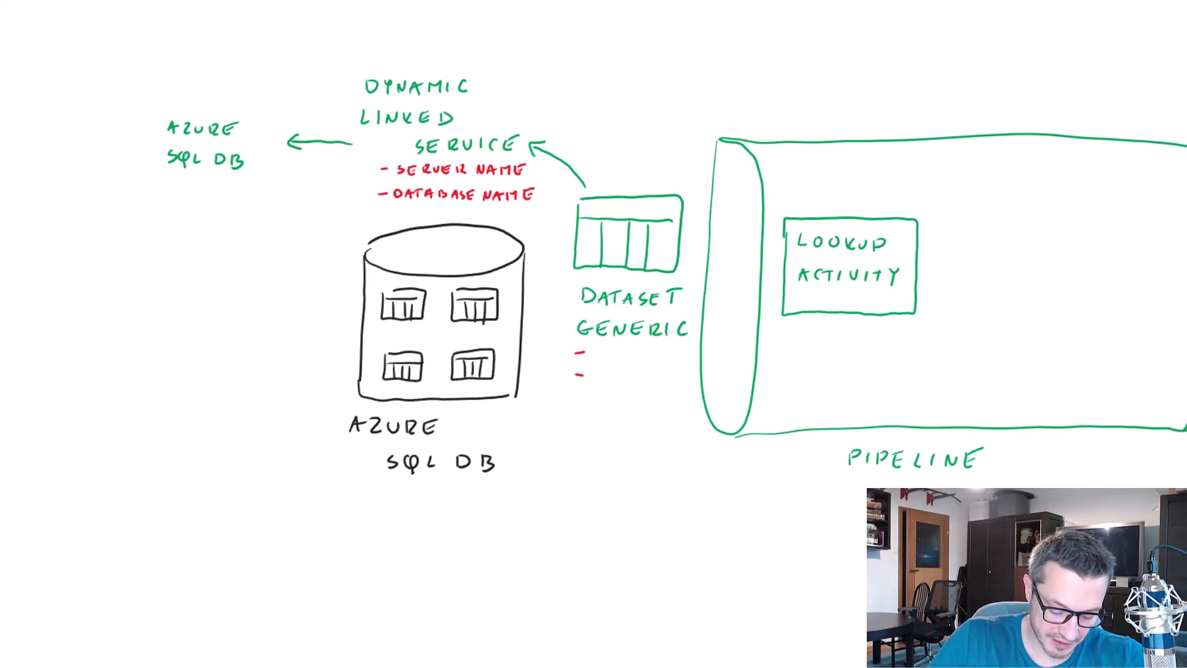
# On the whiteboard diagram, handwrite SERVER in red as the first parameter under DATASET GENERIC beside the Azure SQL DB.
pyautogui.moveTo(601, 345)
pyautogui.mouseDown()
pyautogui.moveTo(594, 356)
pyautogui.moveTo(612, 356)
pyautogui.mouseUp()
pyautogui.moveTo(606, 351); pyautogui.dragTo(611, 351)
pyautogui.moveTo(619, 346); pyautogui.dragTo(626, 356)
pyautogui.moveTo(628, 346); pyautogui.dragTo(636, 347)
pyautogui.moveTo(639, 347); pyautogui.dragTo(639, 356)
pyautogui.moveTo(639, 347); pyautogui.dragTo(646, 347)
pyautogui.moveTo(639, 351); pyautogui.dragTo(645, 351)
pyautogui.moveTo(639, 356); pyautogui.dragTo(653, 356)
pyautogui.moveTo(653, 347); pyautogui.dragTo(663, 356)
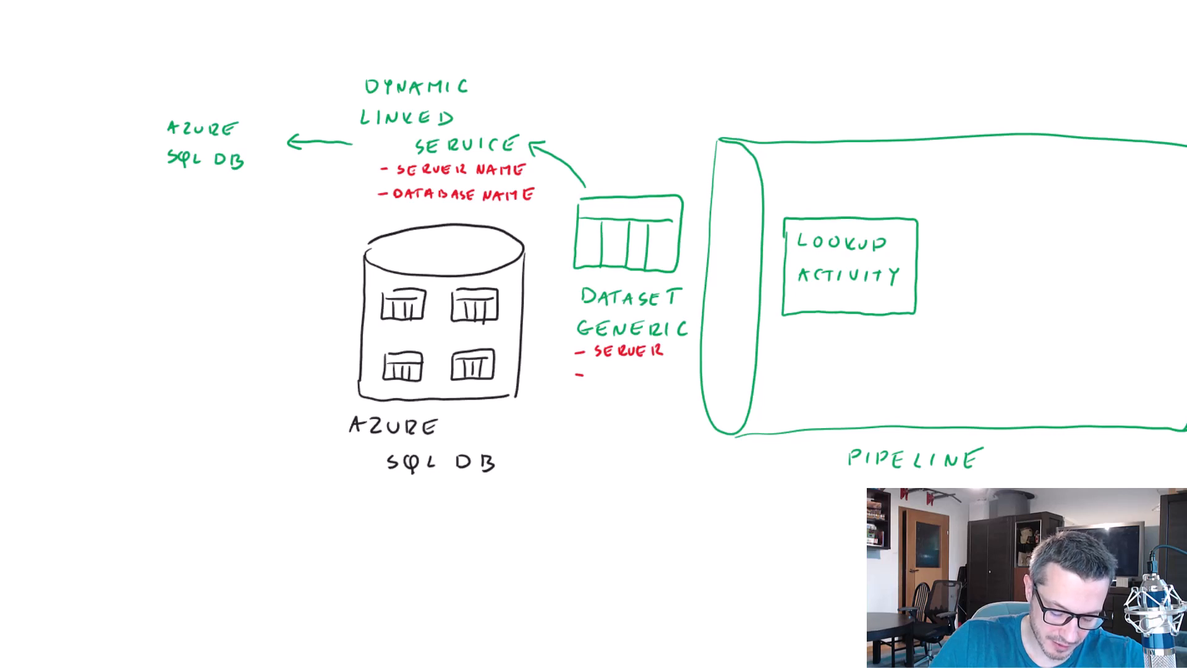
# Handwrite DATABASE in red as the second parameter under the same DATASET GENERIC label.
pyautogui.moveTo(596, 373); pyautogui.dragTo(595, 383)
pyautogui.moveTo(596, 373); pyautogui.dragTo(596, 383)
pyautogui.moveTo(604, 383); pyautogui.dragTo(612, 383)
pyautogui.moveTo(605, 379); pyautogui.dragTo(610, 379)
pyautogui.moveTo(616, 374); pyautogui.dragTo(622, 374)
pyautogui.moveTo(624, 383); pyautogui.dragTo(628, 373)
pyautogui.moveTo(628, 374); pyautogui.dragTo(634, 383)
pyautogui.moveTo(626, 379); pyautogui.dragTo(631, 379)
pyautogui.moveTo(637, 374); pyautogui.dragTo(638, 383)
pyautogui.moveTo(647, 384); pyautogui.dragTo(657, 384)
pyautogui.moveTo(649, 380); pyautogui.dragTo(661, 383)
pyautogui.moveTo(674, 374); pyautogui.dragTo(680, 384)
pyautogui.moveTo(674, 373); pyautogui.dragTo(682, 372)
pyautogui.moveTo(675, 378); pyautogui.dragTo(680, 378)
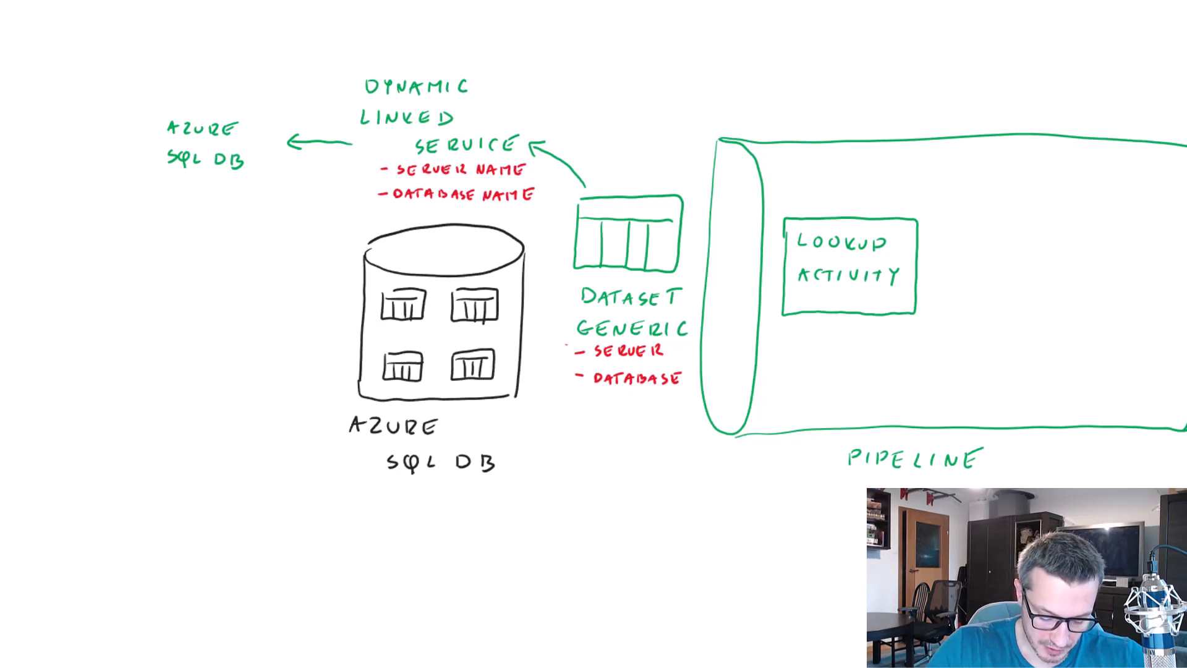
# Draw red dashed arrows from the dataset's SERVER and DATABASE parameters to the linked service's SERVER NAME and DATABASE NAME.
pyautogui.moveTo(560, 238); pyautogui.dragTo(547, 171)
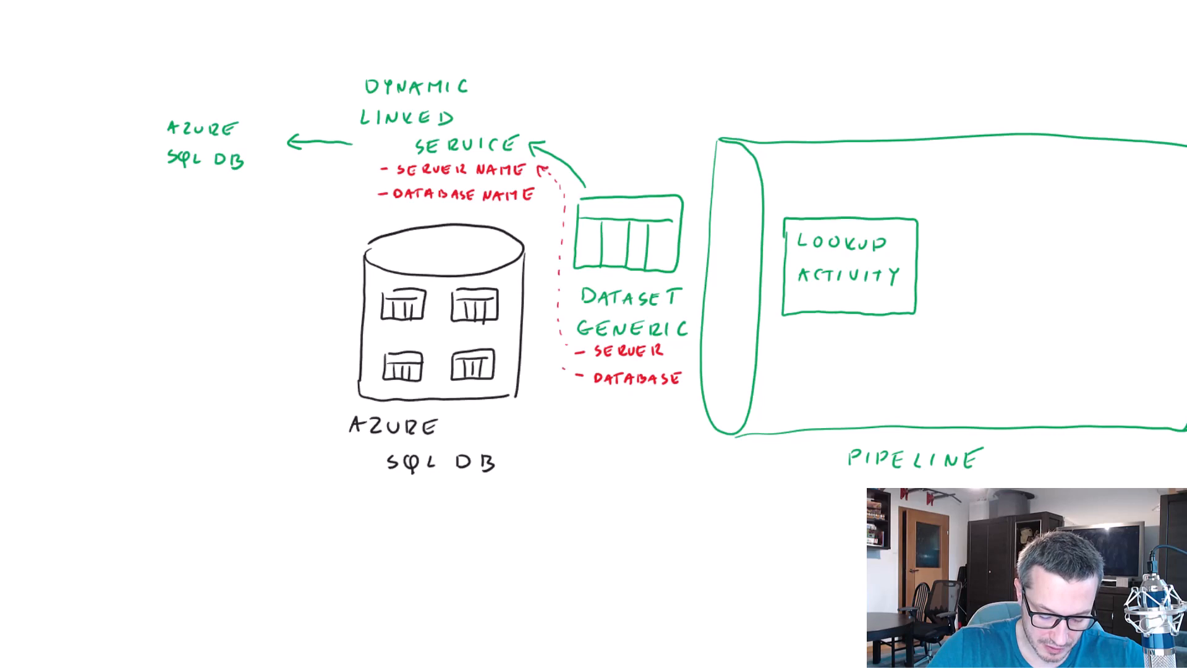
pyautogui.moveTo(564, 369); pyautogui.dragTo(543, 271)
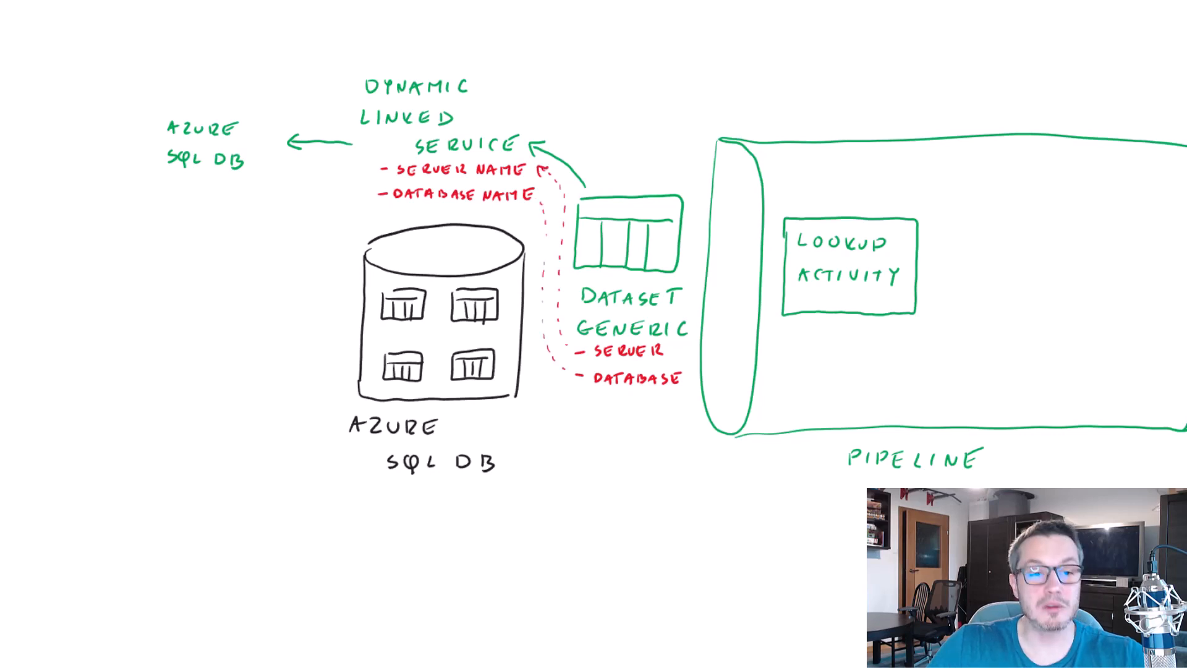
pyautogui.moveTo(536, 206); pyautogui.dragTo(542, 198)
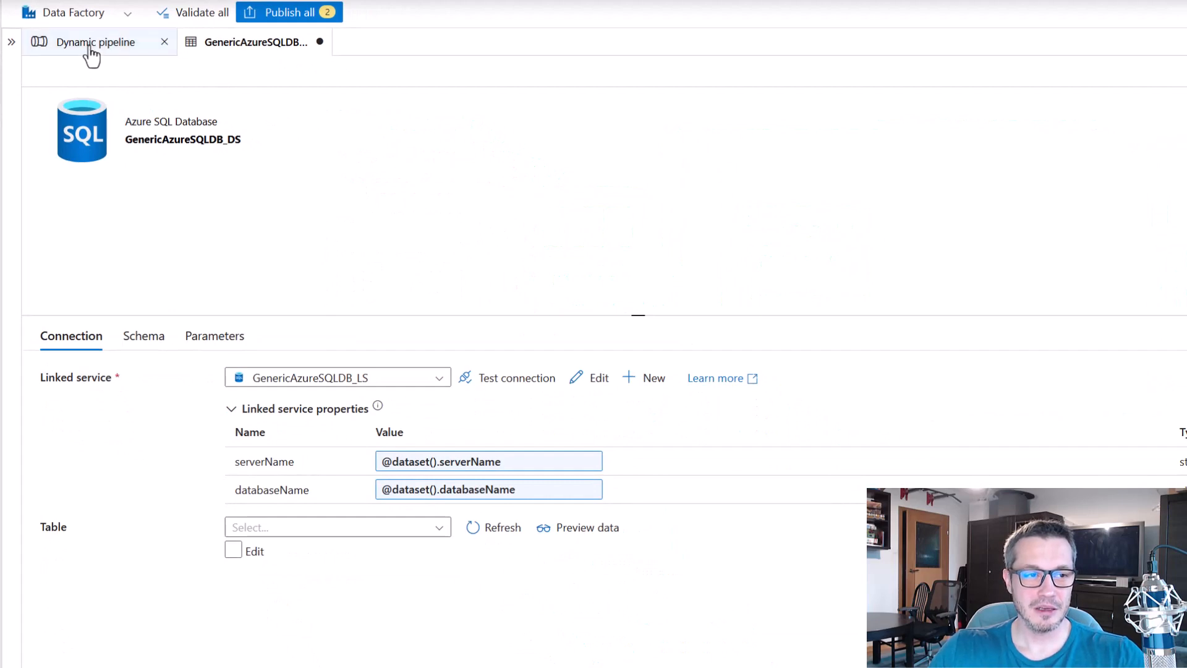
# Switch to the Dynamic pipeline in Data Factory and examine the Lookup's dataset properties for GenericAzureSQLDB_DS.
pyautogui.click(87, 44)
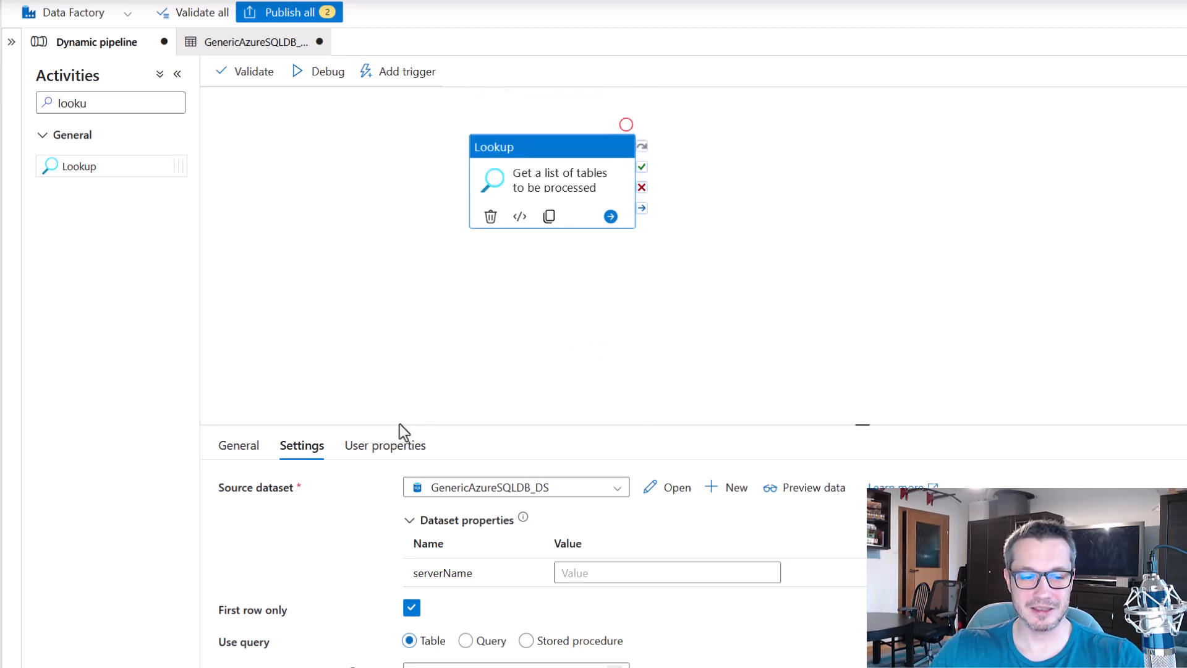
pyautogui.press('super')
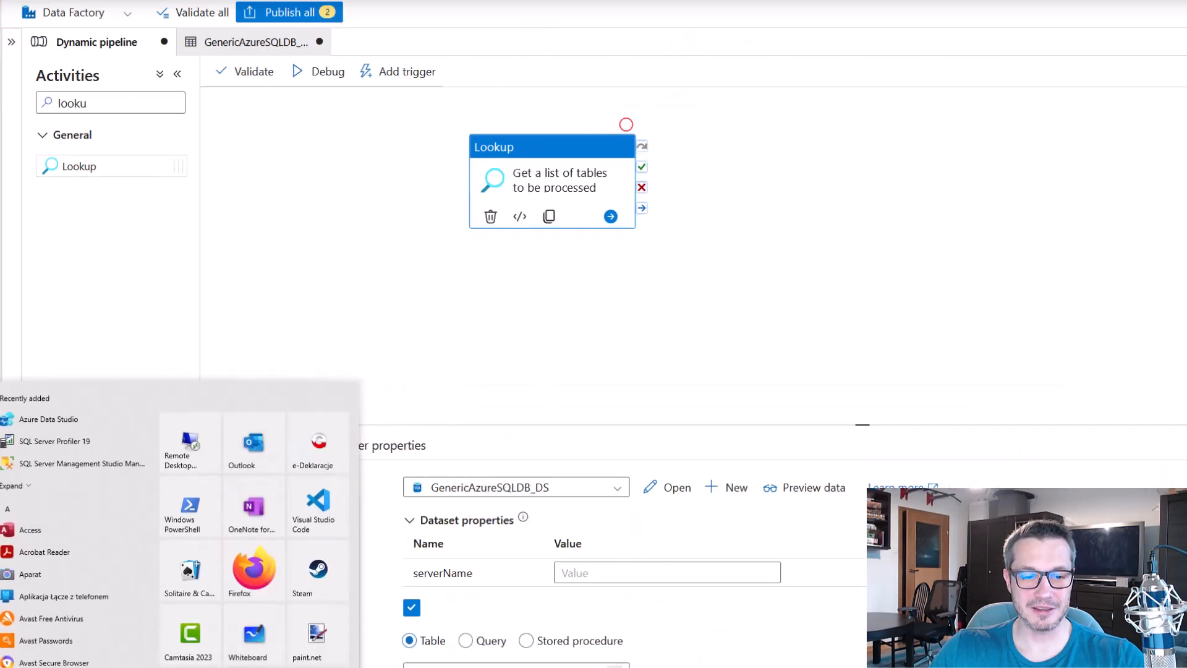
pyautogui.press('super')
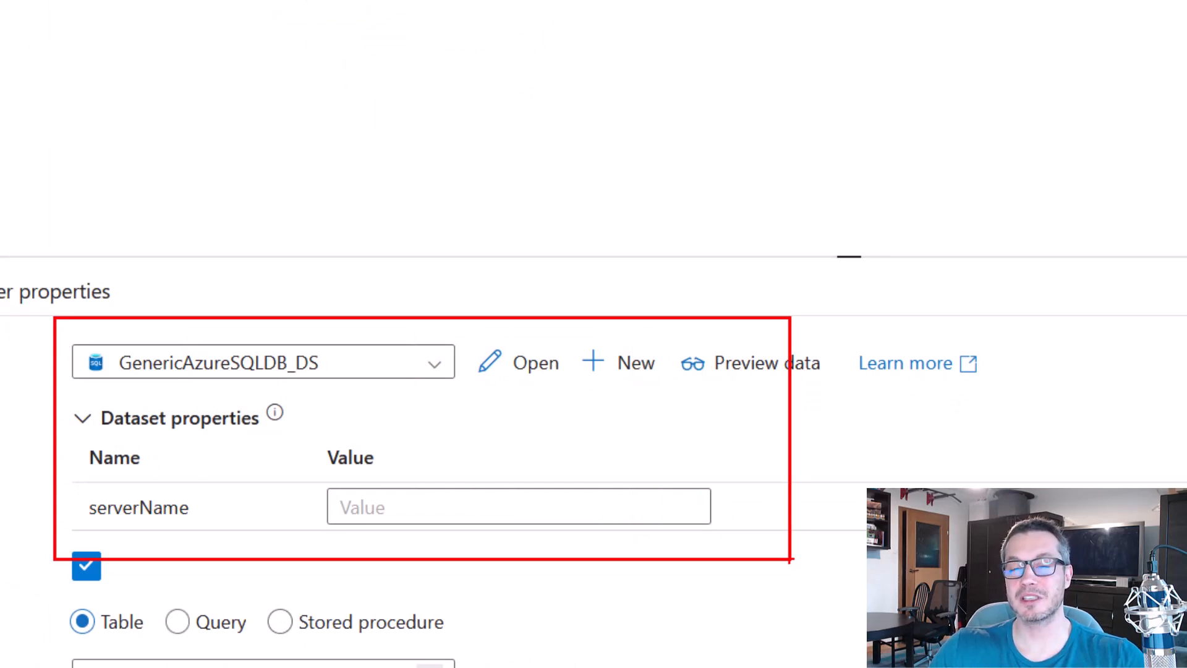
pyautogui.moveTo(229, 471)
pyautogui.mouseDown()
pyautogui.moveTo(67, 494)
pyautogui.moveTo(232, 540)
pyautogui.moveTo(604, 552)
pyautogui.moveTo(736, 463)
pyautogui.moveTo(254, 468)
pyautogui.mouseUp()
pyautogui.press('e')
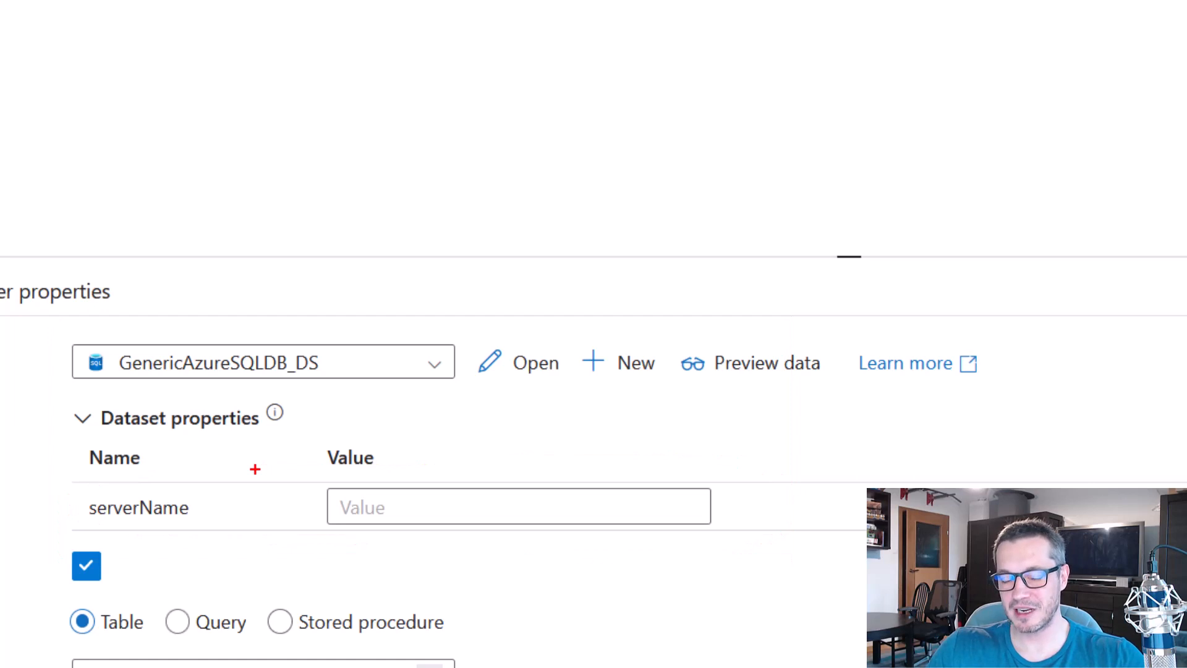
pyautogui.moveTo(62, 466)
pyautogui.mouseDown()
pyautogui.moveTo(128, 485)
pyautogui.moveTo(745, 545)
pyautogui.mouseUp()
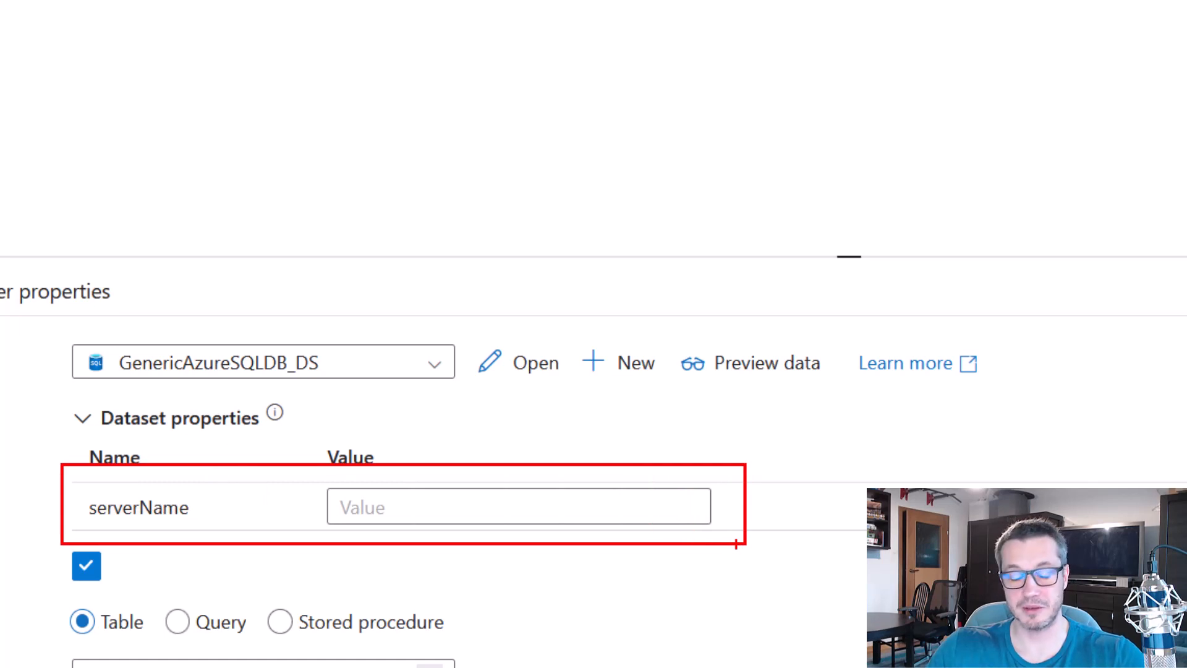
pyautogui.press('Escape')
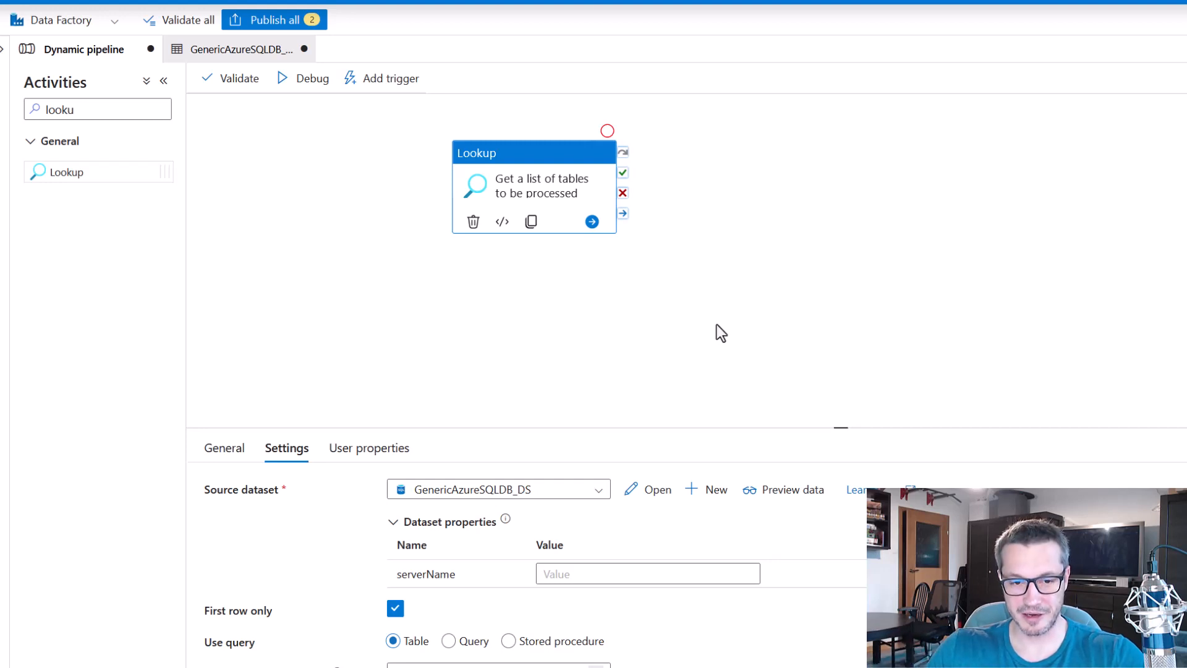
# Add two String parameters named serverName and databaseName to the Dynamic pipeline itself.
pyautogui.click(718, 326)
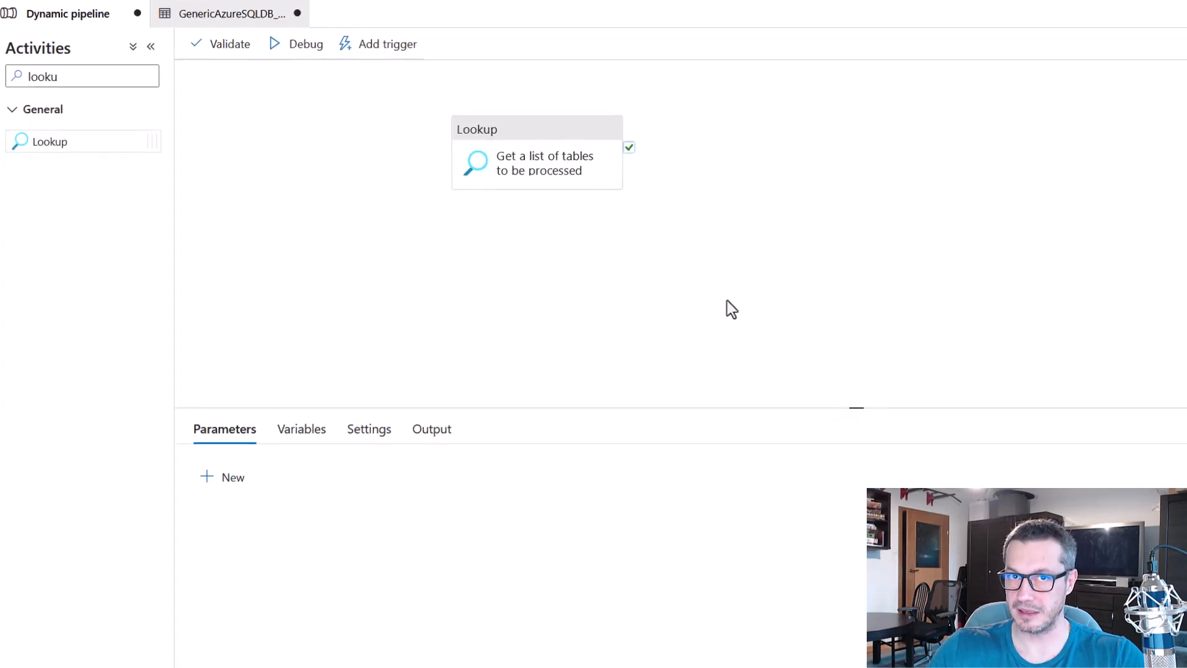
pyautogui.click(233, 371)
pyautogui.write('serveram')
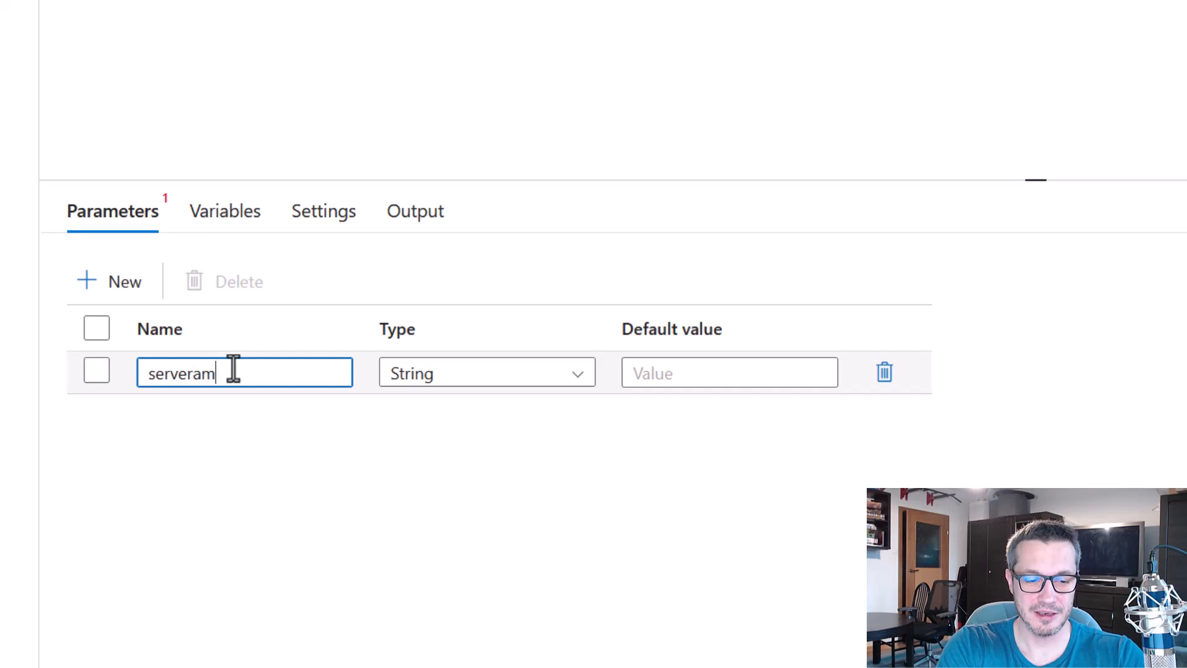
pyautogui.press('BackSpace')
pyautogui.press('BackSpace')
pyautogui.write('Name')
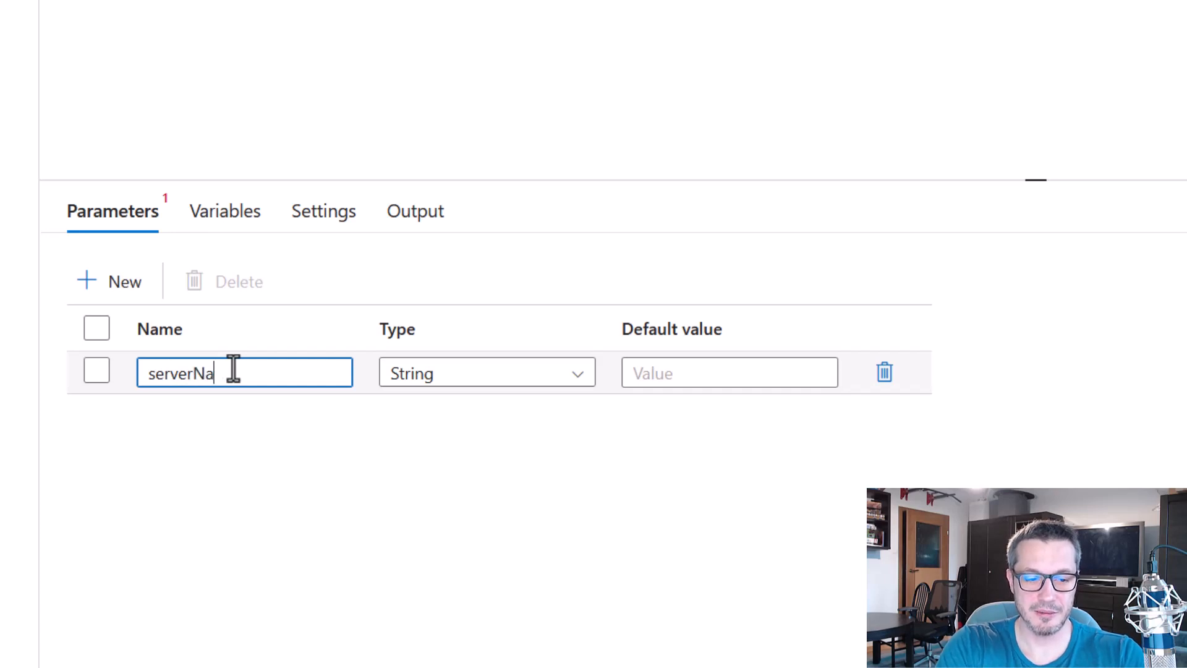
pyautogui.click(117, 286)
pyautogui.click(225, 414)
pyautogui.write('databaseName')
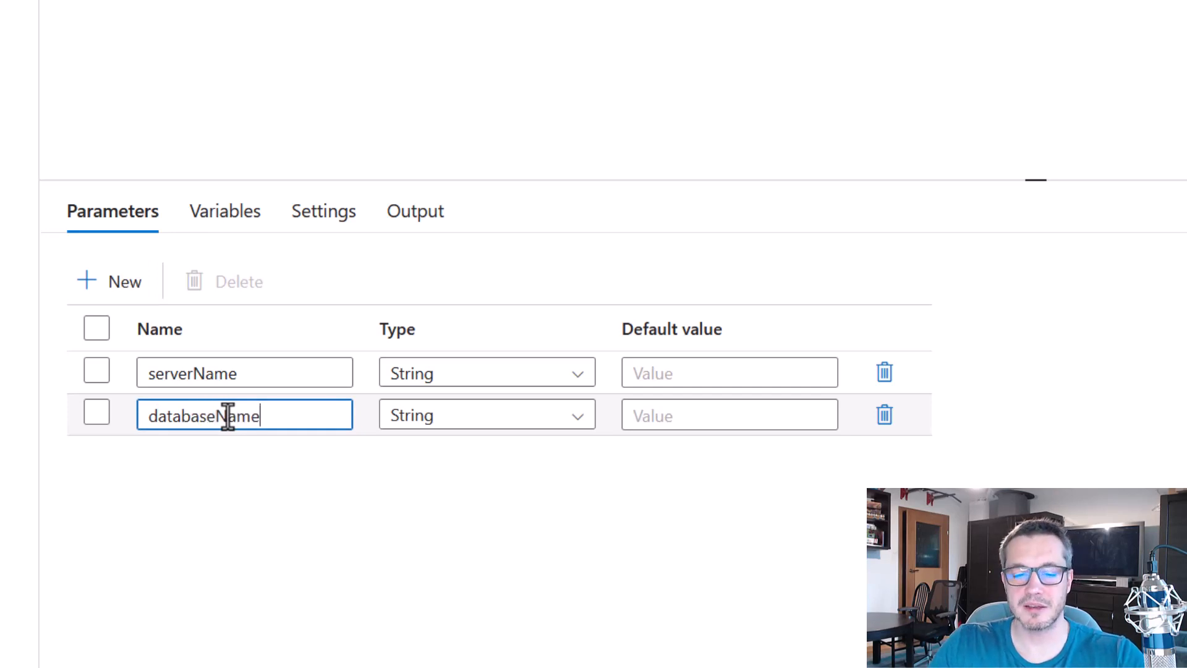
# Set the default value of the pipeline's databaseName parameter to AdventureWorks.
pyautogui.click(693, 415)
pyautogui.write('Adven')
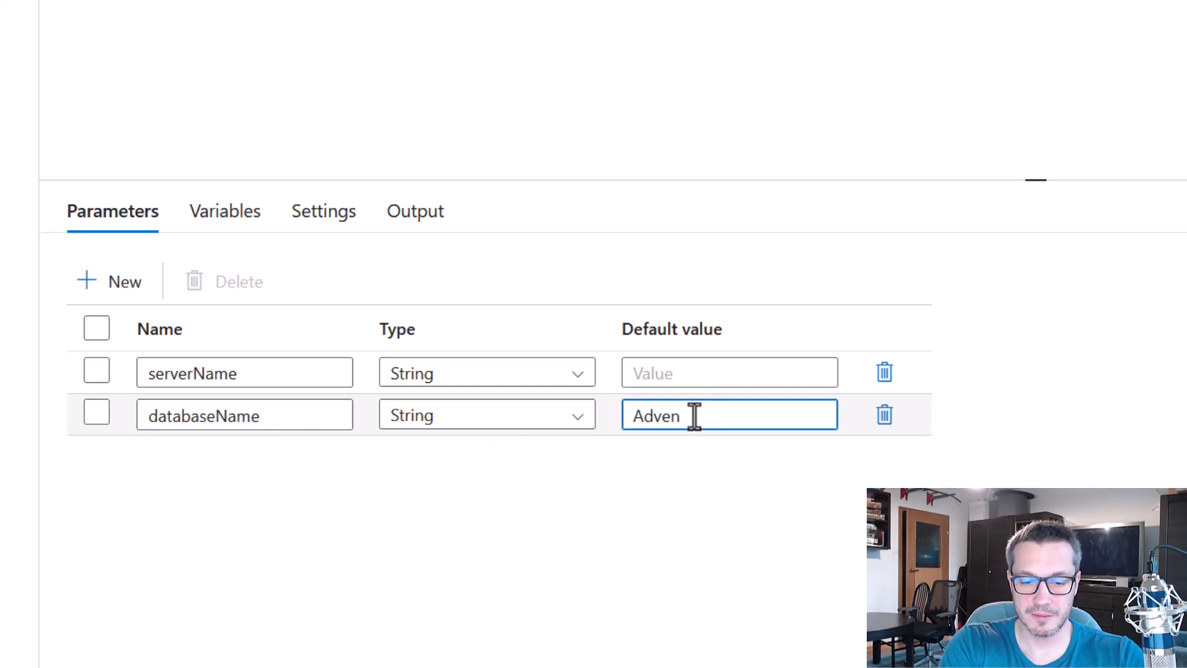
pyautogui.write('tureWro')
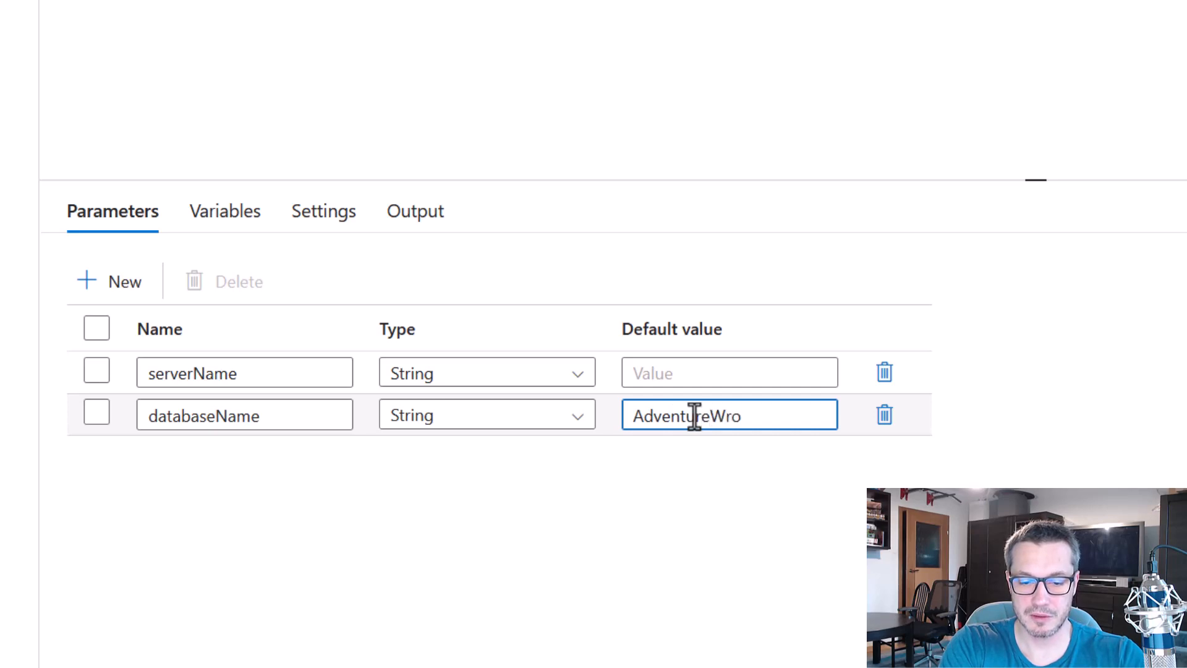
pyautogui.write('orks')
pyautogui.press('BackSpace')
pyautogui.press('BackSpace')
pyautogui.press('BackSpace')
pyautogui.write('rk')
pyautogui.press('BackSpace')
pyautogui.press('BackSpace')
pyautogui.write('rks')
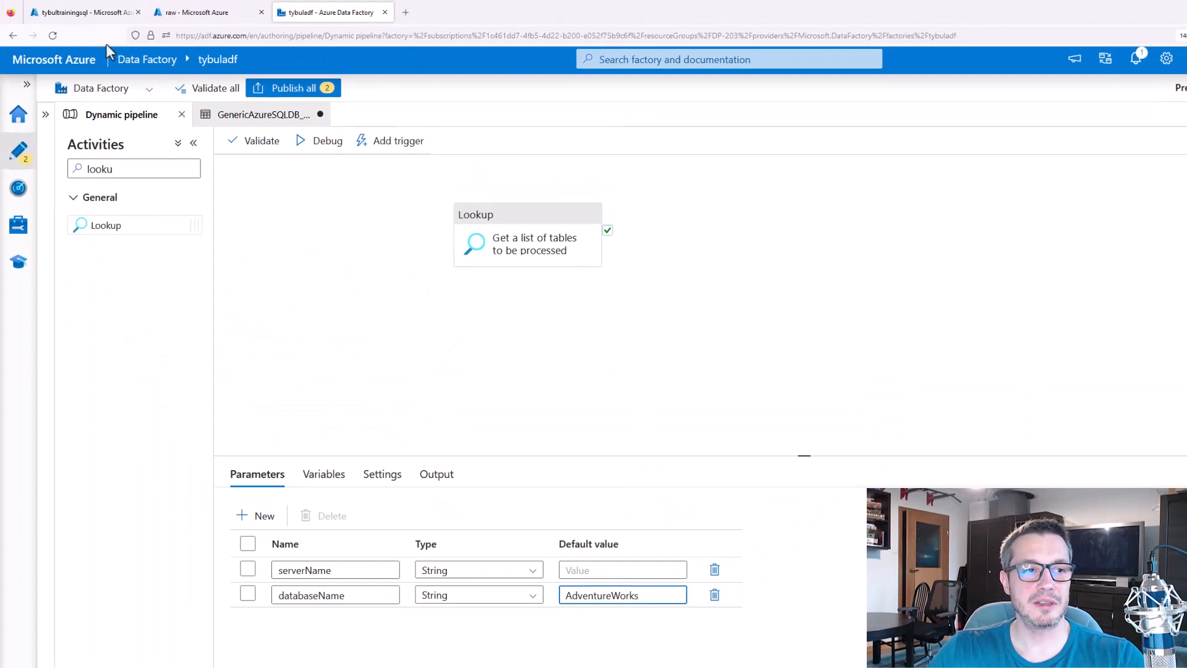
# Copy the server name from the tybultrainingsql page in the Azure portal and paste it as the pipeline's serverName default value.
pyautogui.click(94, 8)
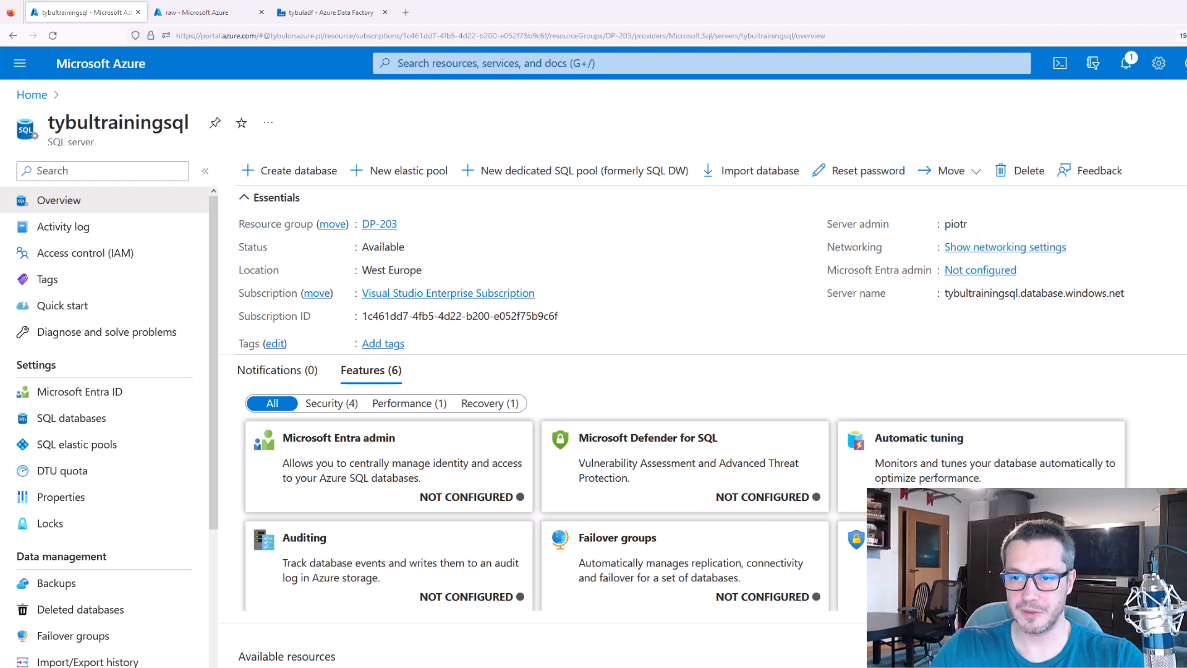
pyautogui.click(1135, 294)
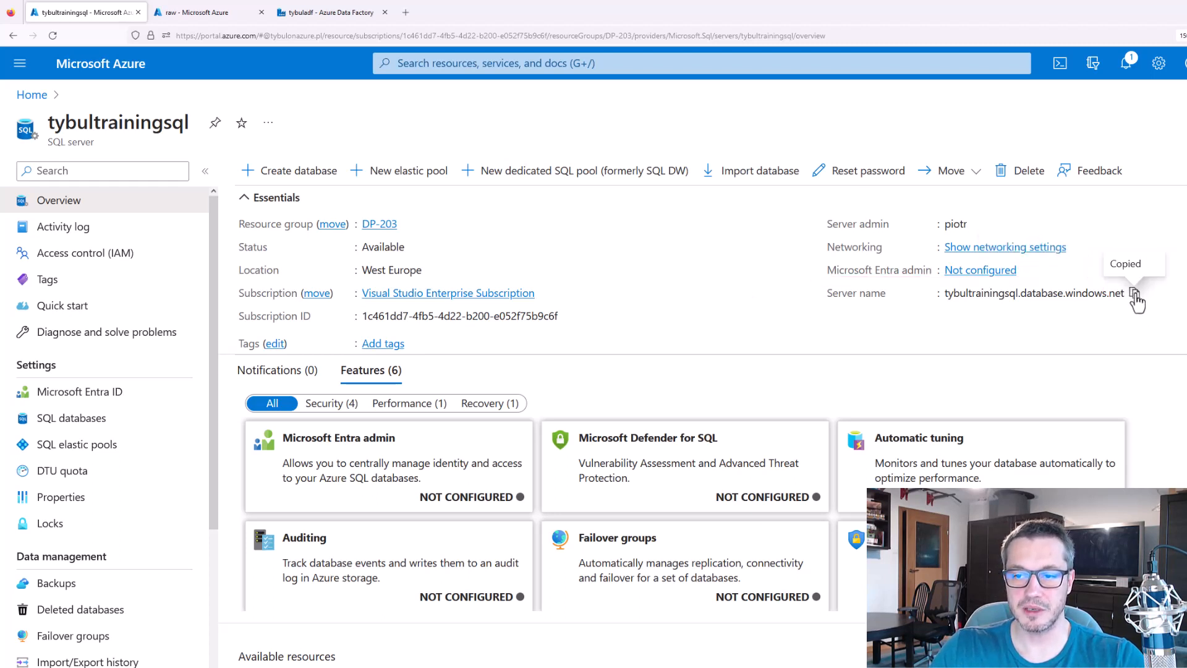
pyautogui.click(357, 13)
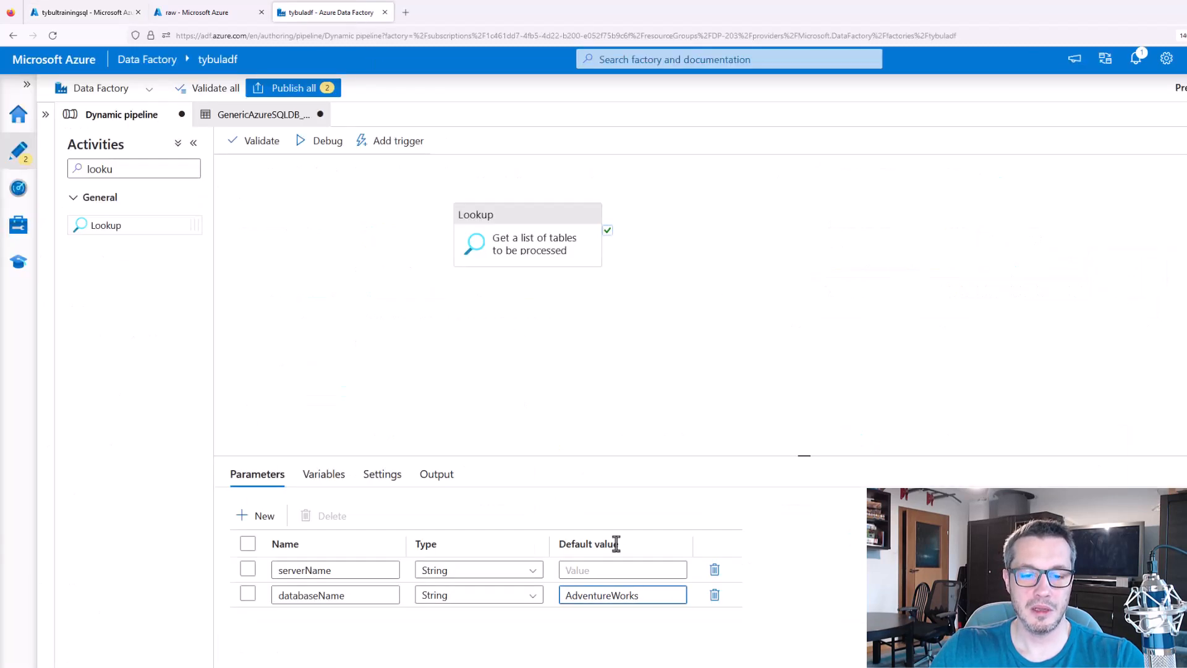
pyautogui.click(620, 567)
pyautogui.hotkey('ctrl', 'v')
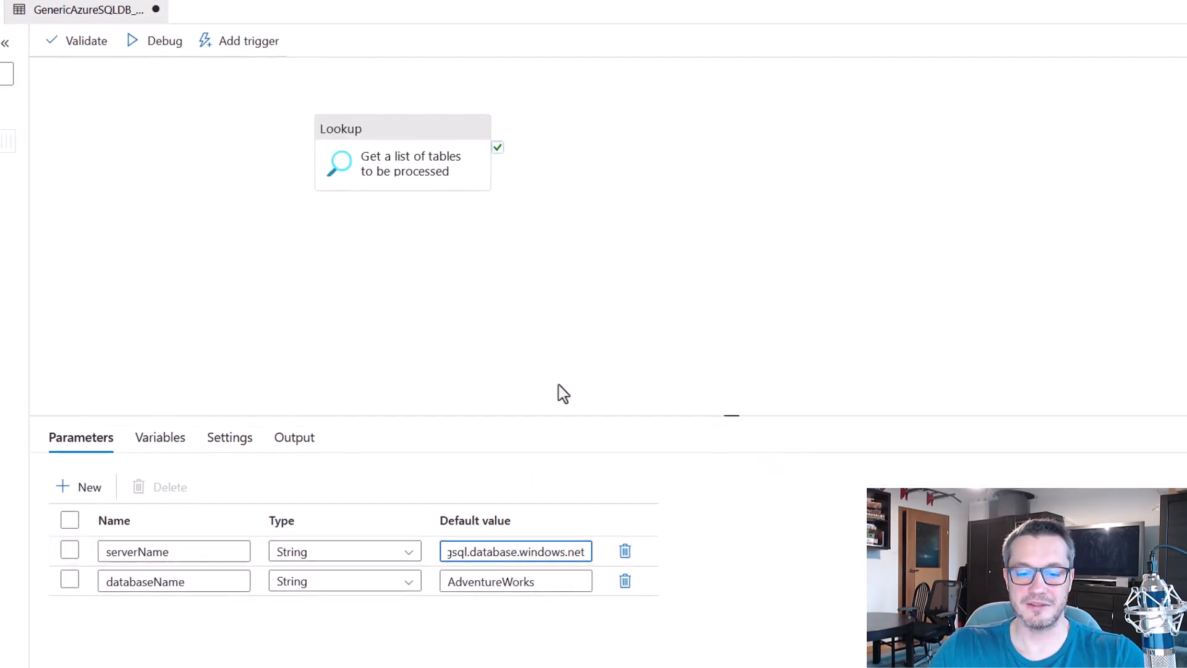
pyautogui.click(572, 344)
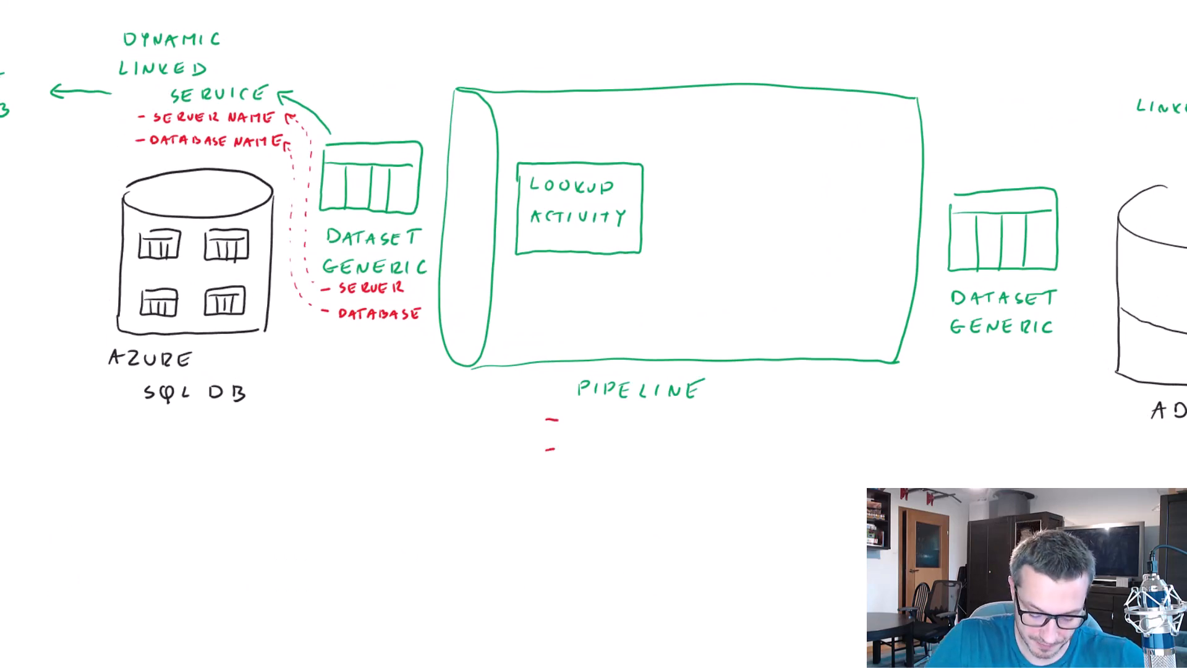
# On the whiteboard diagram, handwrite SERVER NAME in red as the first parameter under PIPELINE.
pyautogui.moveTo(580, 415); pyautogui.dragTo(573, 423)
pyautogui.moveTo(586, 416); pyautogui.dragTo(592, 422)
pyautogui.moveTo(599, 423); pyautogui.dragTo(608, 423)
pyautogui.moveTo(609, 414); pyautogui.dragTo(627, 423)
pyautogui.moveTo(620, 417); pyautogui.dragTo(625, 417)
pyautogui.moveTo(640, 413); pyautogui.dragTo(647, 422)
pyautogui.moveTo(660, 422)
pyautogui.mouseDown()
pyautogui.moveTo(669, 413)
pyautogui.moveTo(695, 422)
pyautogui.mouseUp()
pyautogui.moveTo(710, 412); pyautogui.dragTo(711, 422)
pyautogui.moveTo(701, 417); pyautogui.dragTo(709, 417)
# Handwrite DATABASE NAME in red as the second parameter under PIPELINE.
pyautogui.moveTo(569, 443); pyautogui.dragTo(570, 455)
pyautogui.moveTo(570, 443); pyautogui.dragTo(571, 455)
pyautogui.moveTo(584, 456); pyautogui.dragTo(596, 455)
pyautogui.moveTo(585, 447); pyautogui.dragTo(604, 443)
pyautogui.moveTo(599, 444); pyautogui.dragTo(599, 455)
pyautogui.moveTo(606, 455); pyautogui.dragTo(615, 455)
pyautogui.moveTo(607, 450); pyautogui.dragTo(639, 446)
pyautogui.moveTo(632, 451); pyautogui.dragTo(638, 451)
pyautogui.moveTo(648, 446); pyautogui.dragTo(643, 455)
pyautogui.moveTo(656, 447)
pyautogui.mouseDown()
pyautogui.moveTo(650, 456)
pyautogui.moveTo(689, 457)
pyautogui.mouseUp()
pyautogui.moveTo(681, 454); pyautogui.dragTo(687, 453)
pyautogui.moveTo(694, 458); pyautogui.dragTo(704, 457)
pyautogui.moveTo(709, 447); pyautogui.dragTo(714, 457)
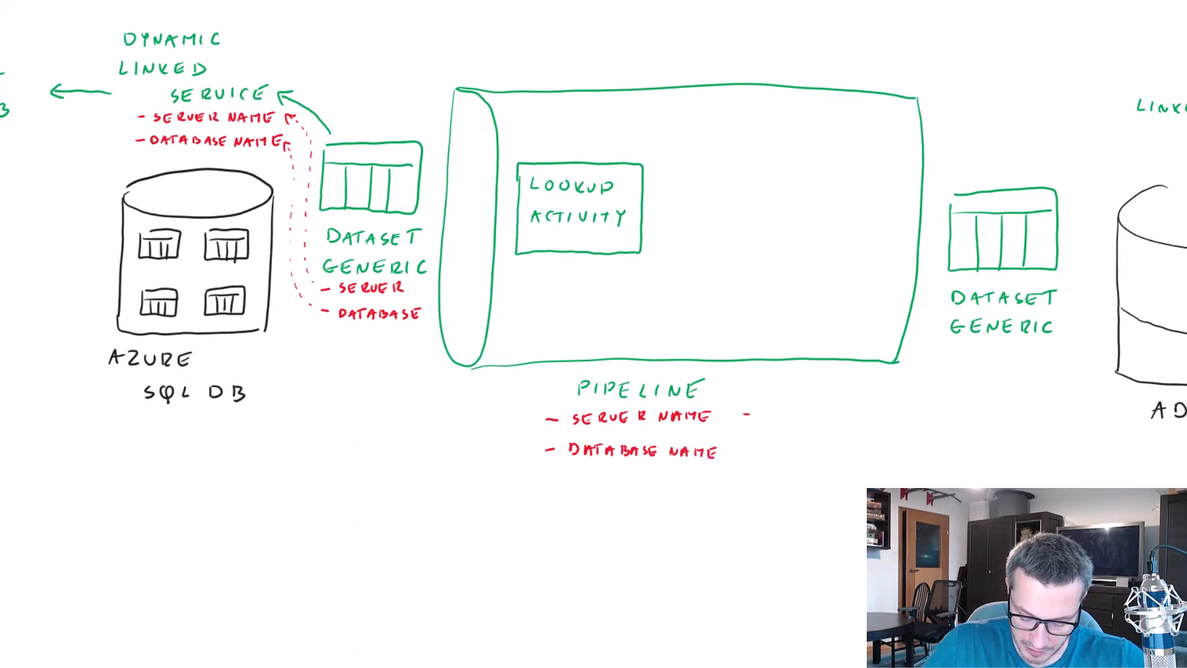
# Handwrite + DEFAULT in red beside SERVER NAME under PIPELINE on the whiteboard diagram.
pyautogui.moveTo(769, 409); pyautogui.dragTo(769, 419)
pyautogui.moveTo(768, 409); pyautogui.dragTo(768, 420)
pyautogui.moveTo(785, 409); pyautogui.dragTo(794, 409)
pyautogui.moveTo(787, 413); pyautogui.dragTo(792, 414)
pyautogui.moveTo(806, 408); pyautogui.dragTo(797, 418)
pyautogui.moveTo(798, 414); pyautogui.dragTo(818, 420)
pyautogui.moveTo(808, 415); pyautogui.dragTo(815, 415)
pyautogui.moveTo(824, 409); pyautogui.dragTo(830, 409)
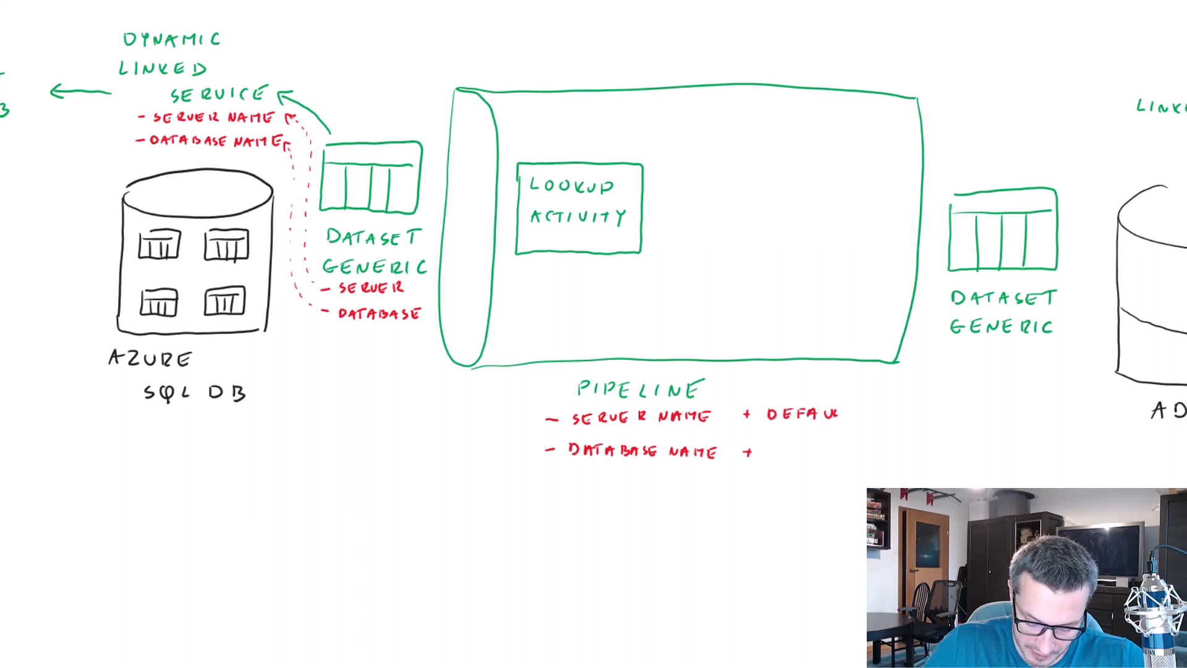
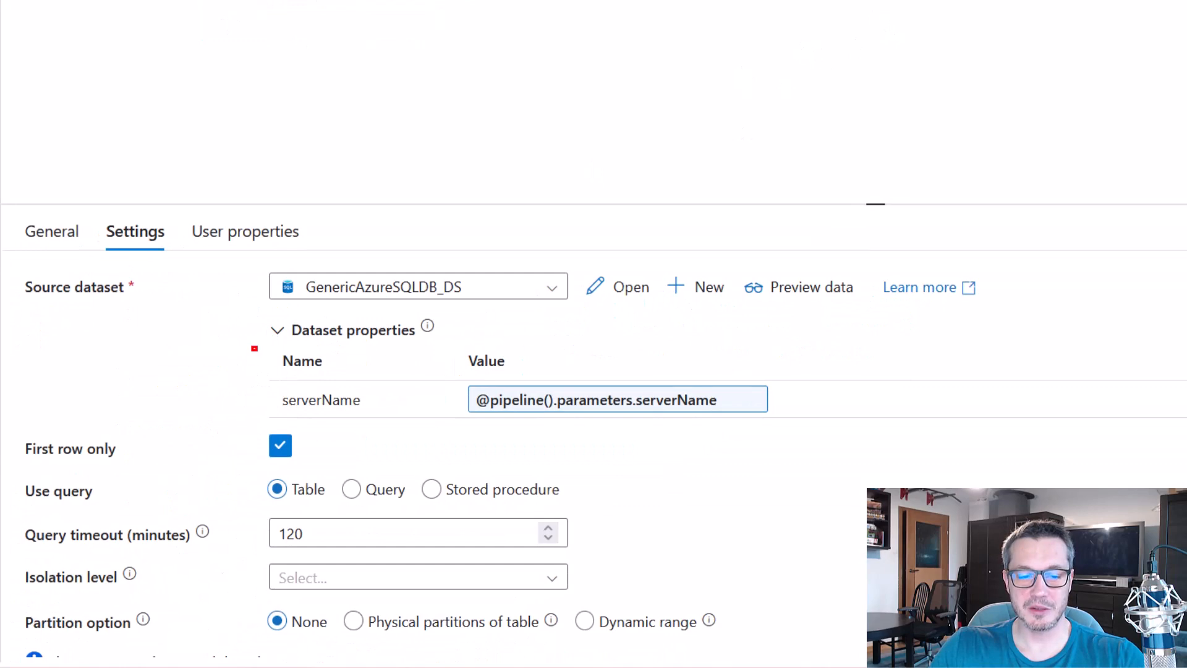
# Mark the Lookup's only dataset property, serverName, with a red frame and open the pipeline's JSON code for editing.
pyautogui.moveTo(254, 349)
pyautogui.mouseDown()
pyautogui.moveTo(614, 455)
pyautogui.moveTo(811, 462)
pyautogui.mouseUp()
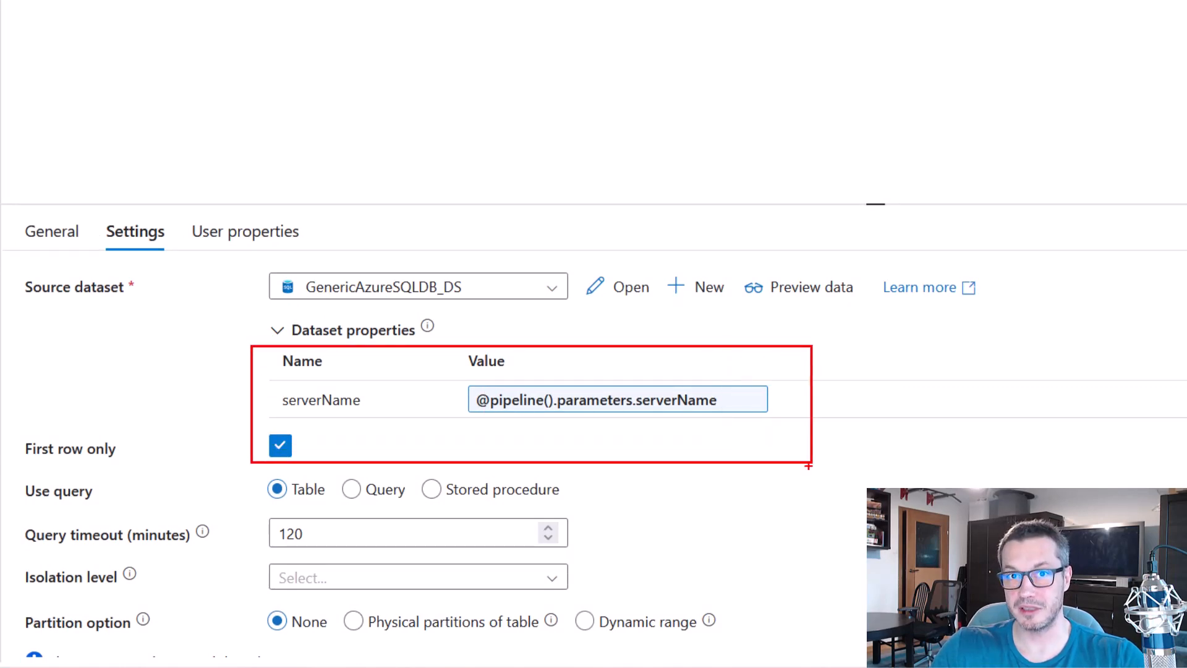
pyautogui.press('e')
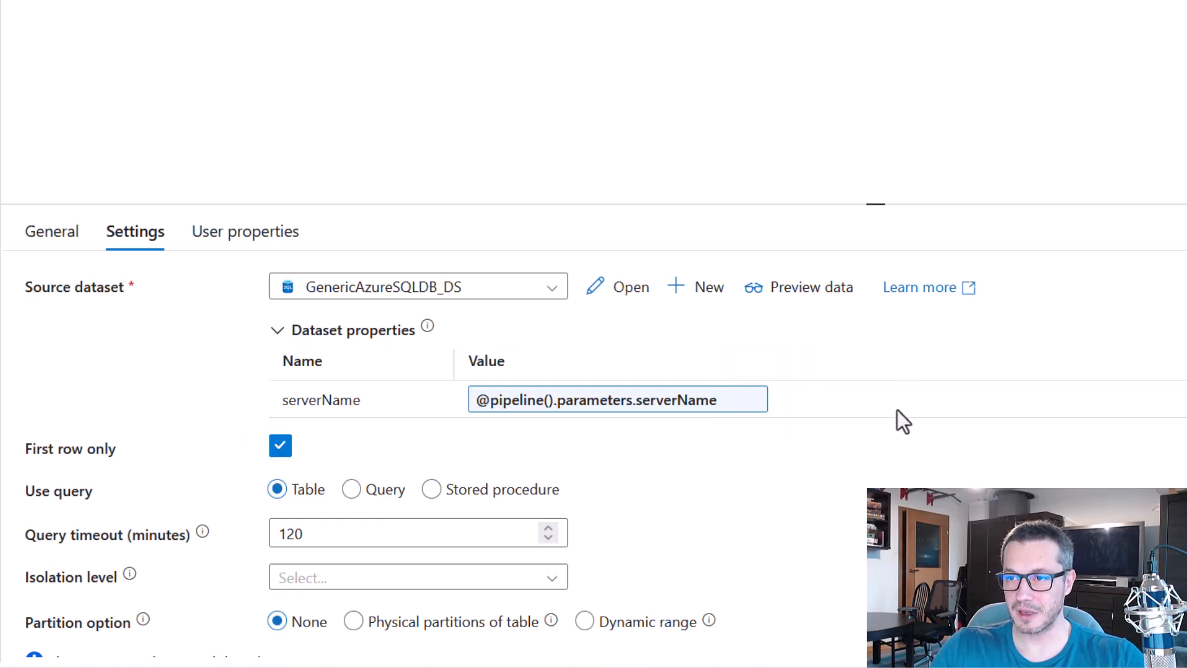
pyautogui.moveTo(1049, 96); pyautogui.dragTo(1105, 168)
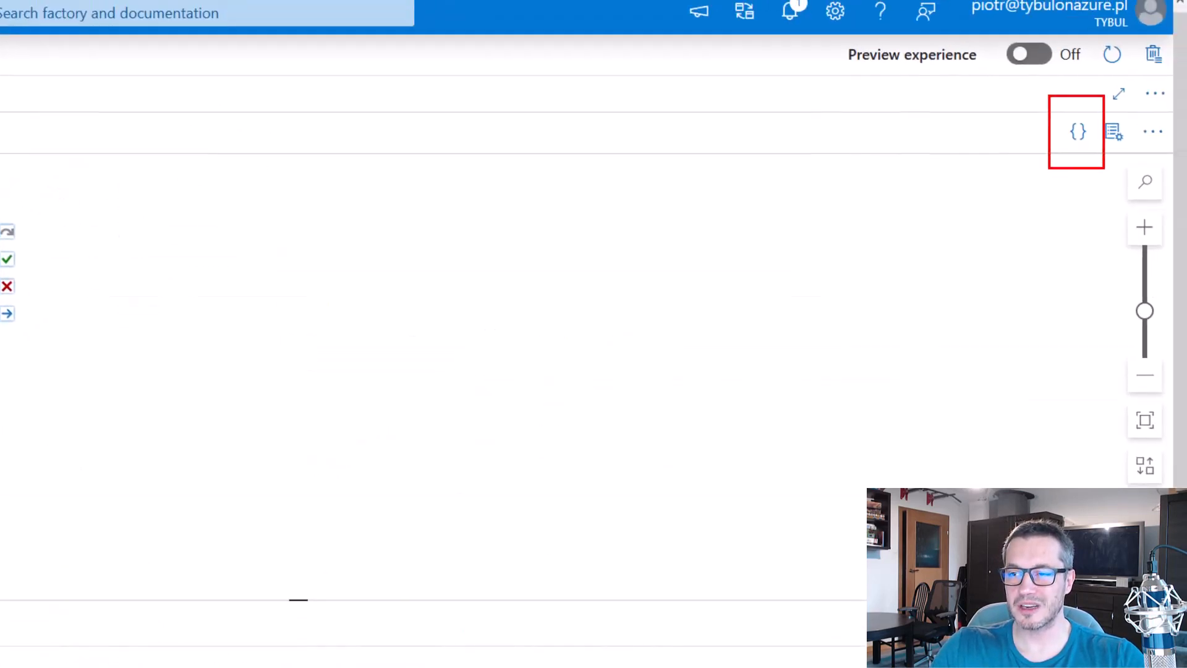
pyautogui.press('Escape')
pyautogui.click(1079, 133)
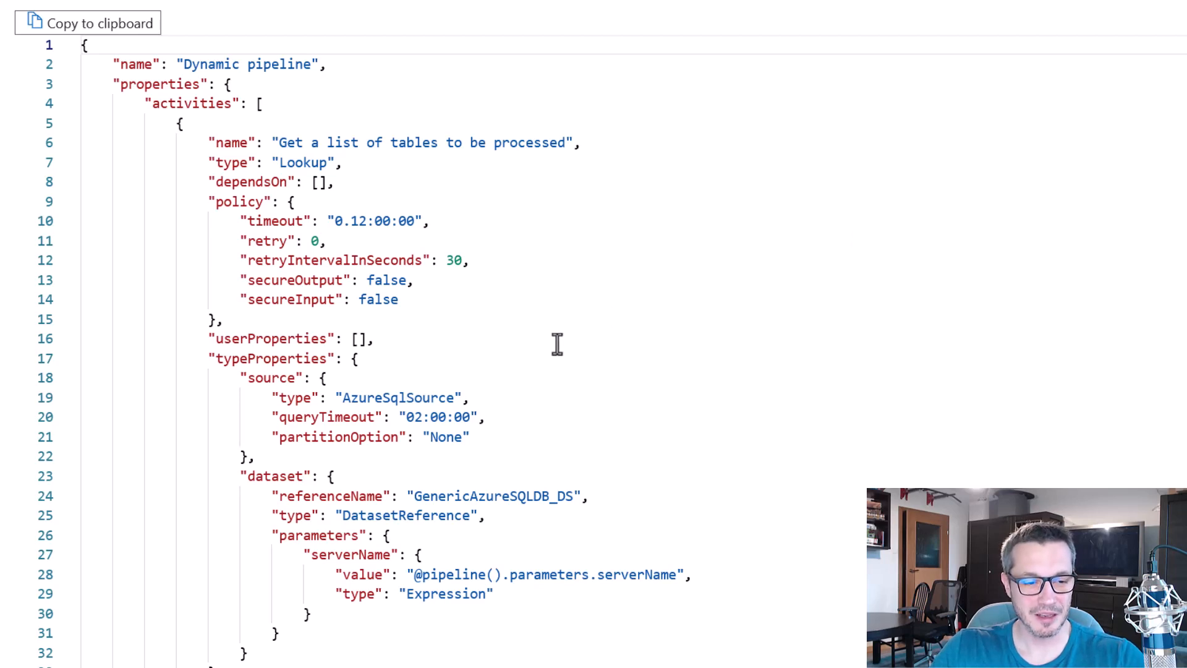
# Duplicate the serverName block inside the Lookup dataset's parameters in the JSON, separating the two blocks with a comma.
pyautogui.scroll(-1, 588, 321)
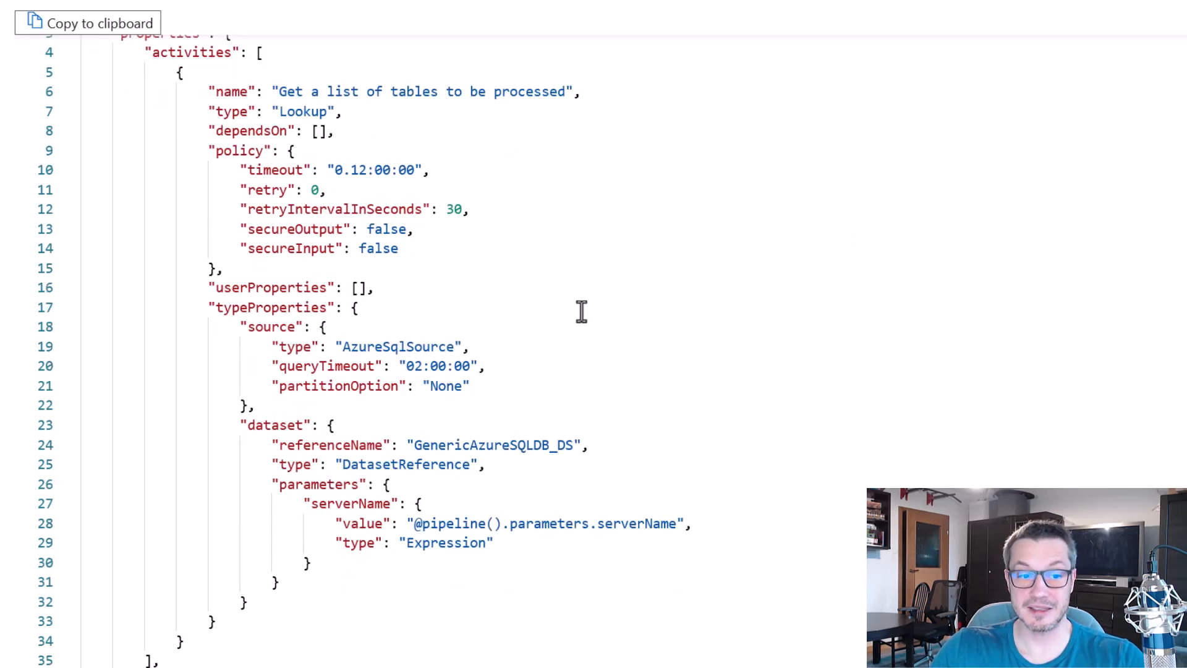
pyautogui.moveTo(229, 417)
pyautogui.mouseDown()
pyautogui.moveTo(519, 558)
pyautogui.moveTo(682, 619)
pyautogui.moveTo(742, 626)
pyautogui.mouseUp()
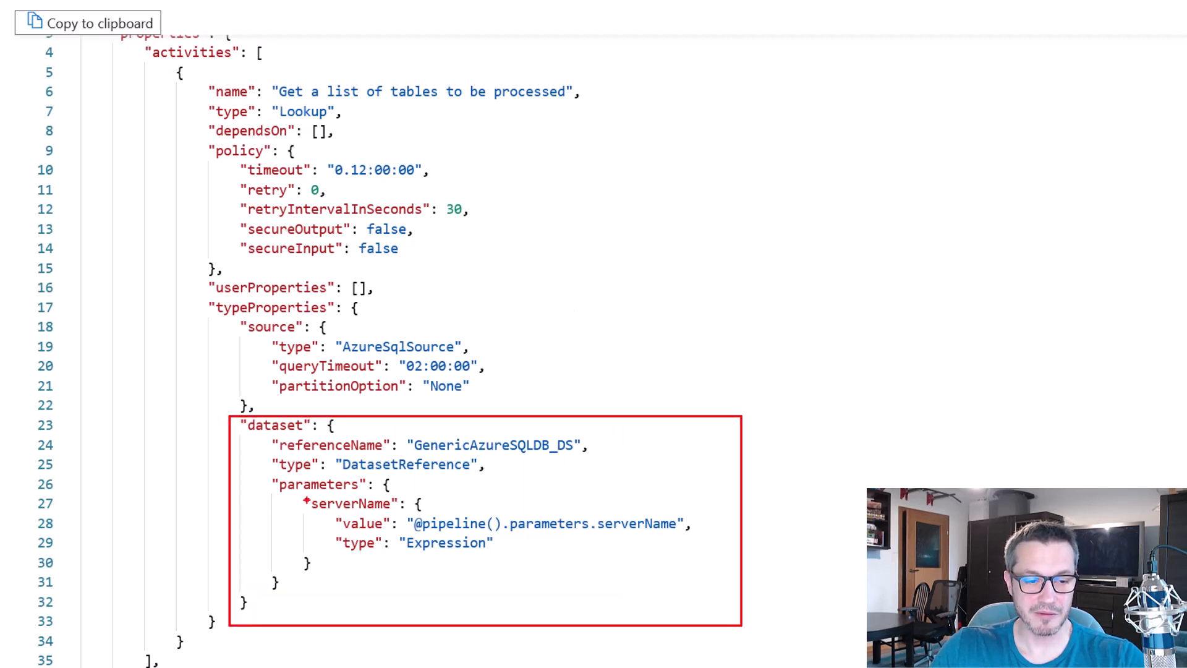
pyautogui.moveTo(299, 494)
pyautogui.mouseDown()
pyautogui.moveTo(587, 574)
pyautogui.moveTo(704, 575)
pyautogui.mouseUp()
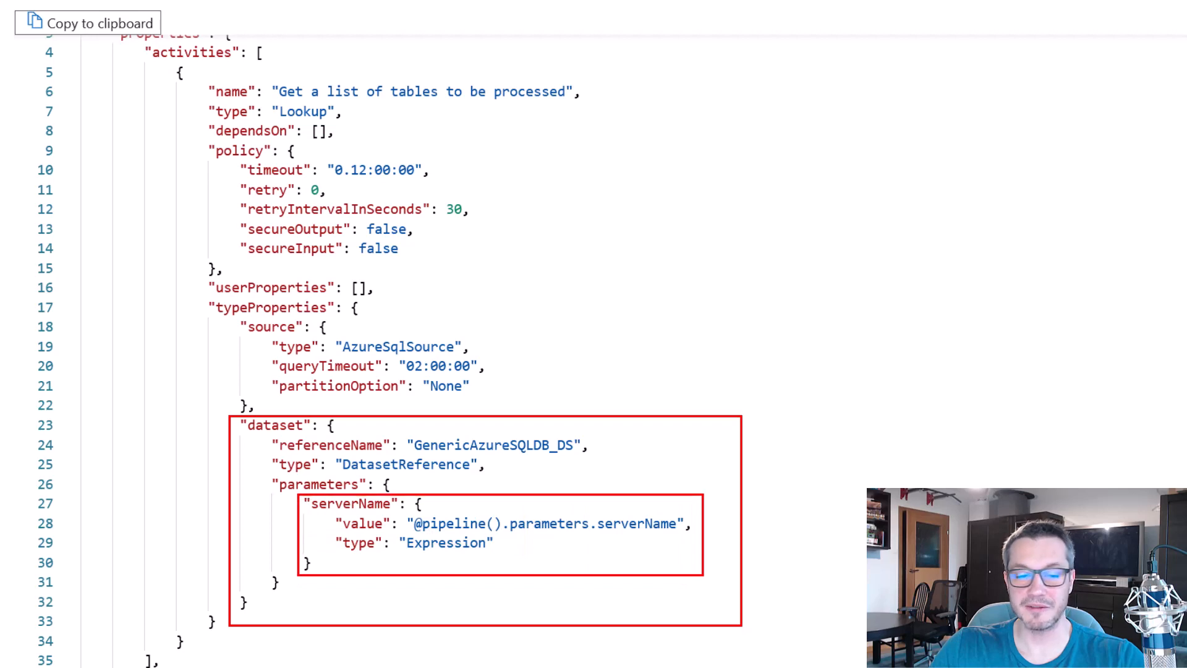
pyautogui.press('Escape')
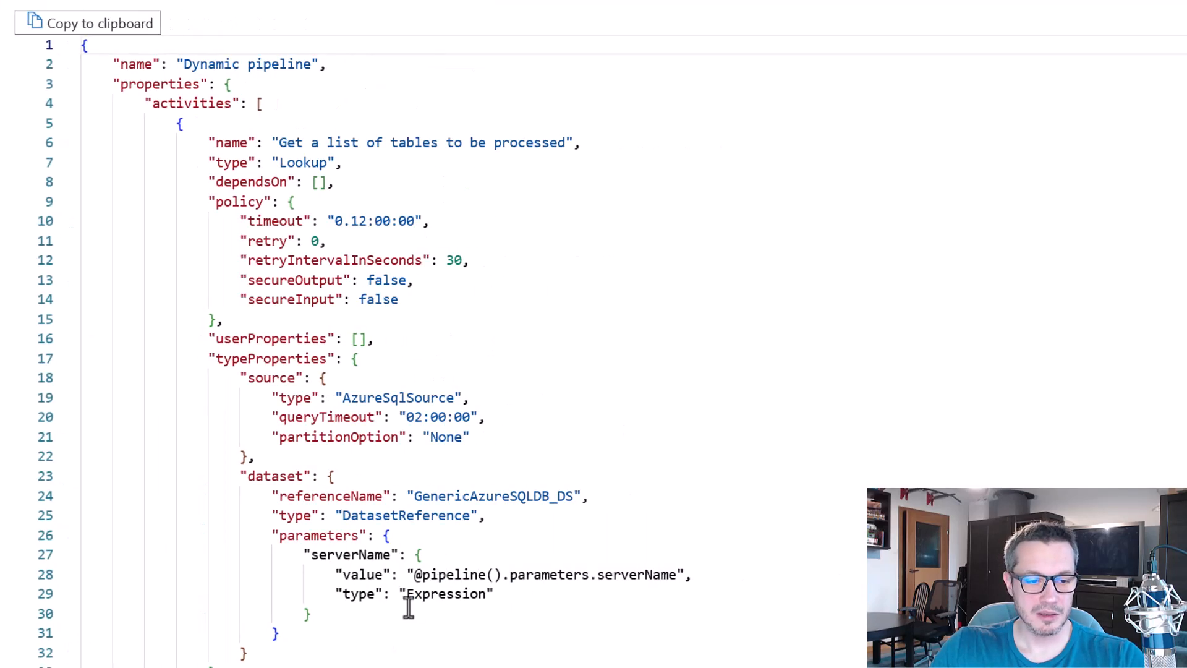
pyautogui.moveTo(311, 612); pyautogui.dragTo(302, 554)
pyautogui.hotkey('ctrl', 'c')
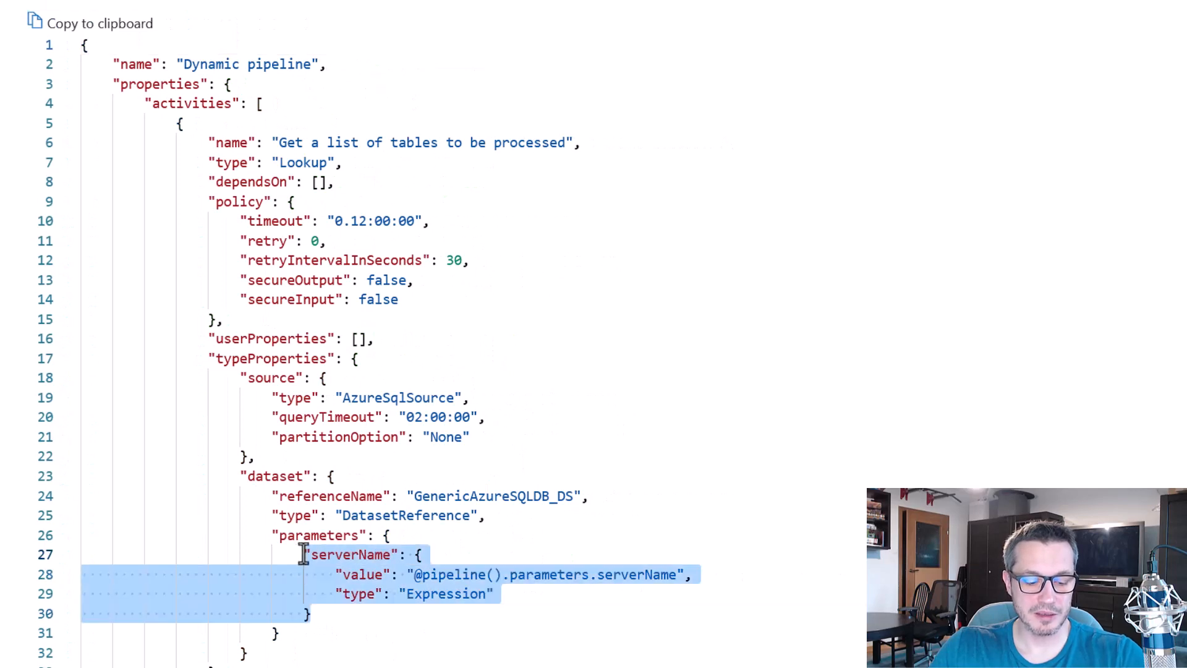
pyautogui.click(313, 612)
pyautogui.write(',')
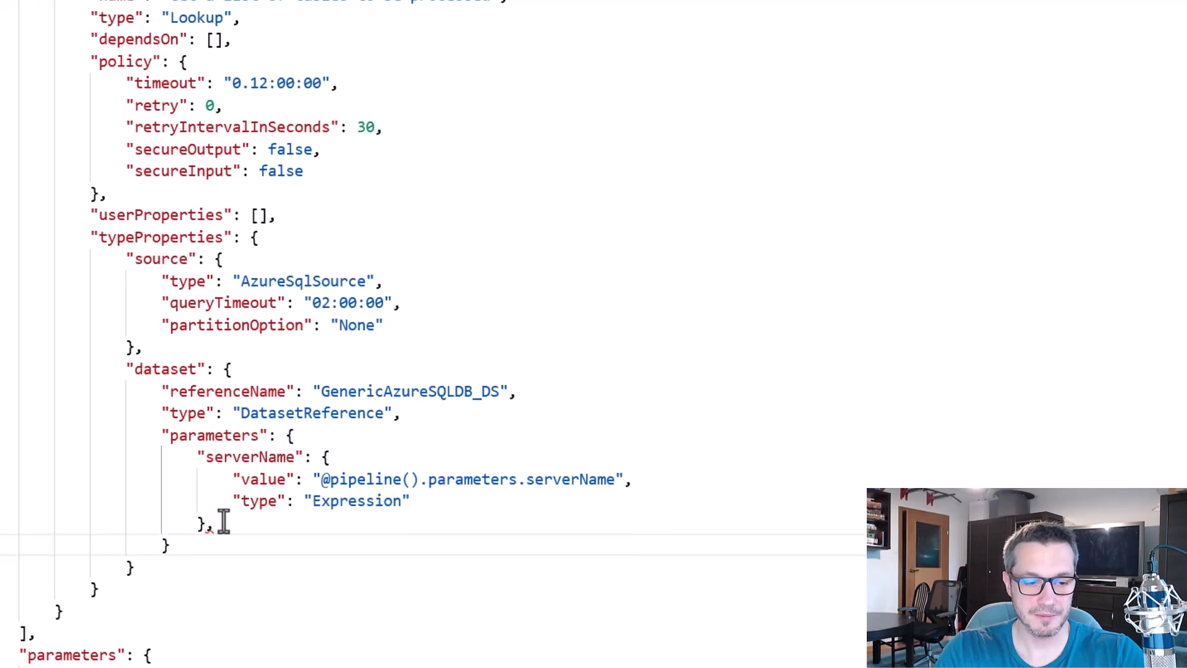
pyautogui.click(223, 522)
pyautogui.press('Return')
pyautogui.hotkey('ctrl', 'v')
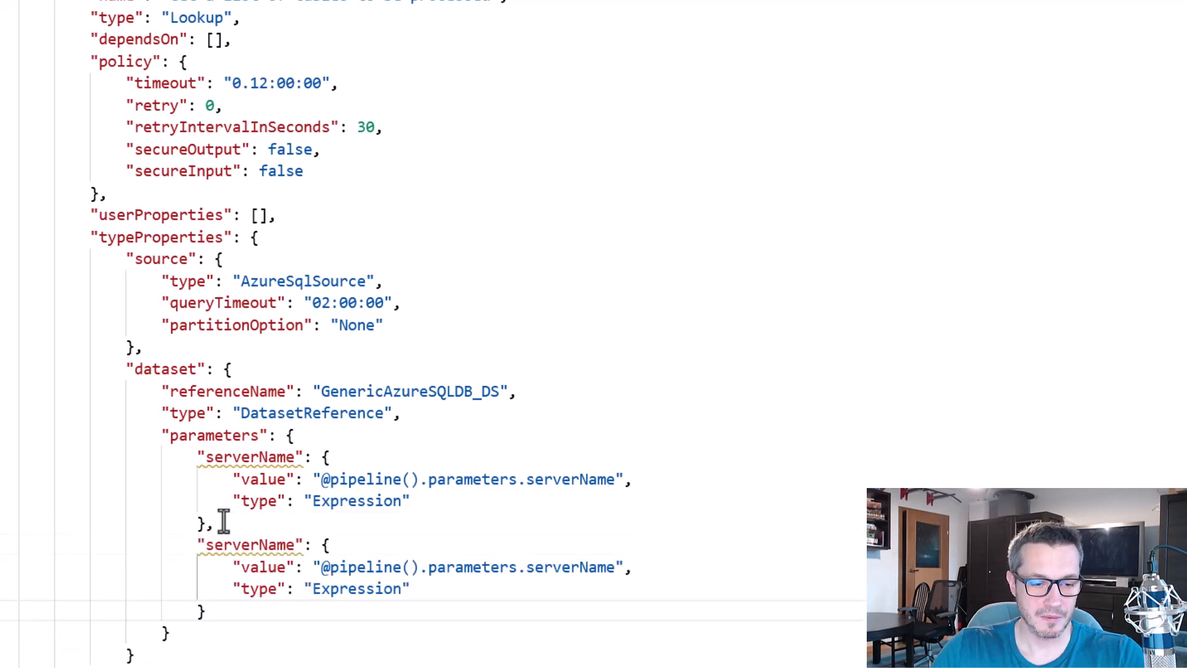
# Rename the duplicated parameter block in the JSON to databaseName.
pyautogui.click(265, 544)
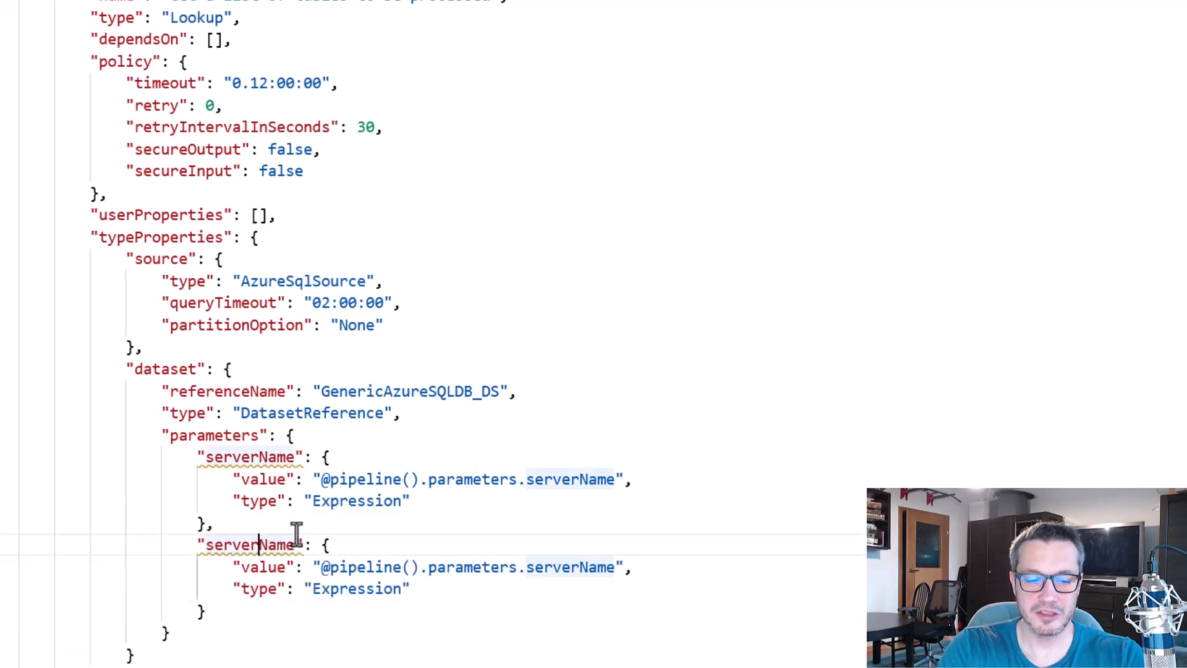
pyautogui.press('BackSpace')
pyautogui.press('BackSpace')
pyautogui.press('BackSpace')
pyautogui.press('BackSpace')
pyautogui.press('BackSpace')
pyautogui.press('BackSpace')
pyautogui.write('databaseName')
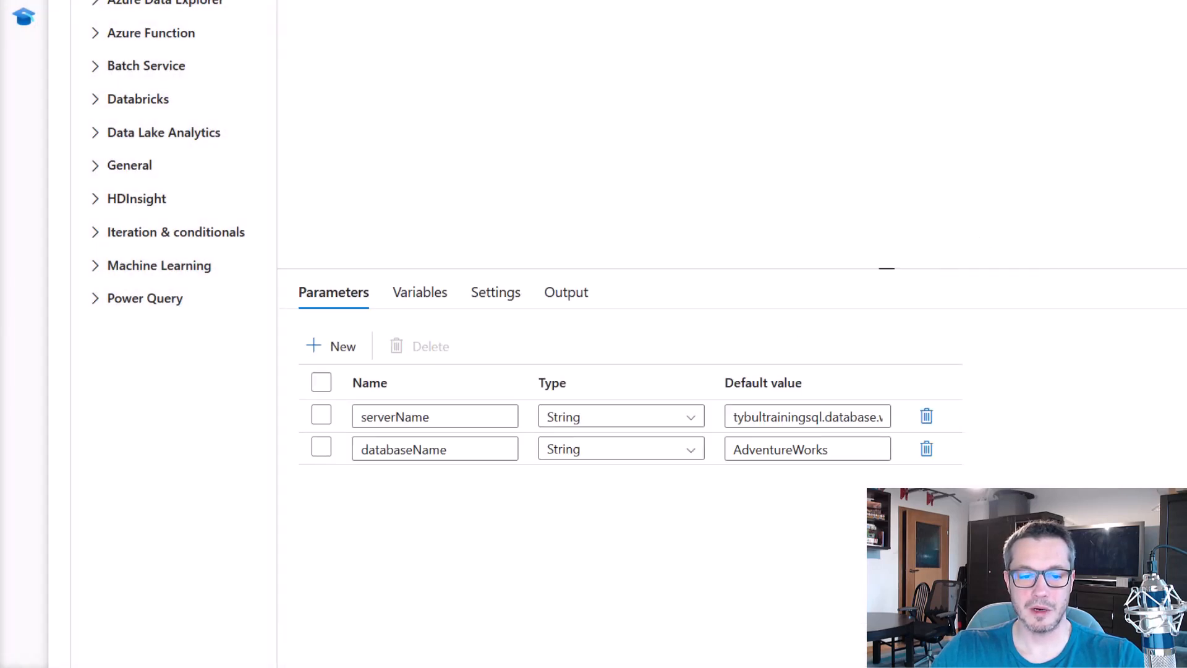
# Open the Lookup activity's dataset settings and check the expressions assigned to serverName and databaseName.
pyautogui.click(869, 38)
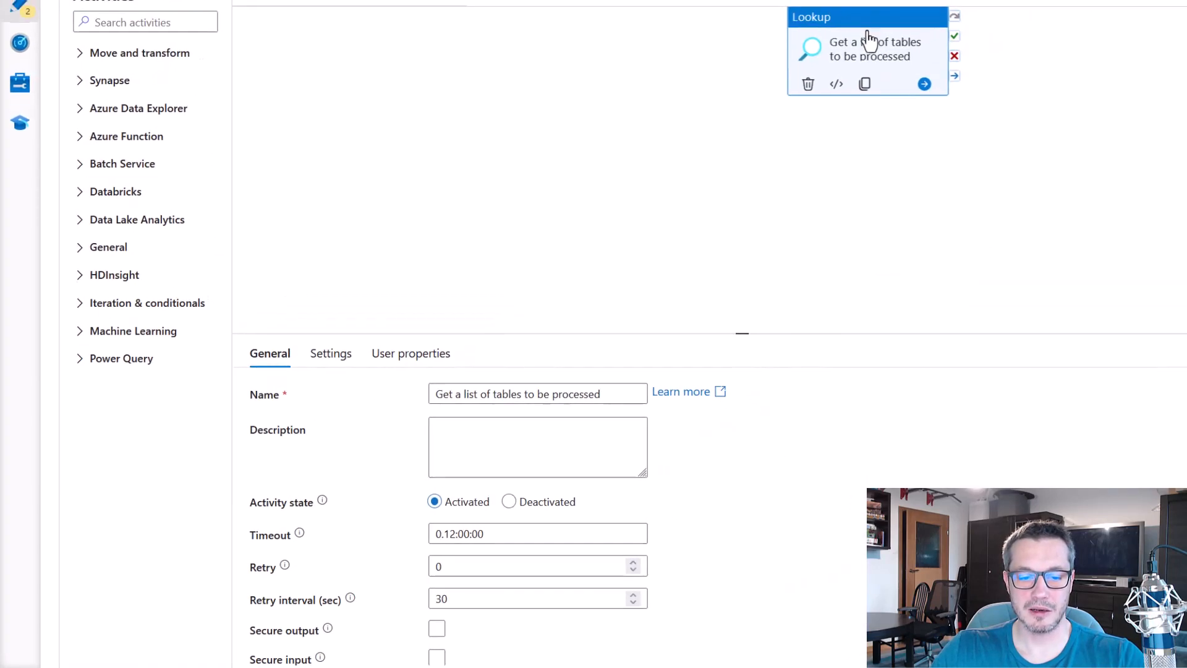
pyautogui.click(332, 355)
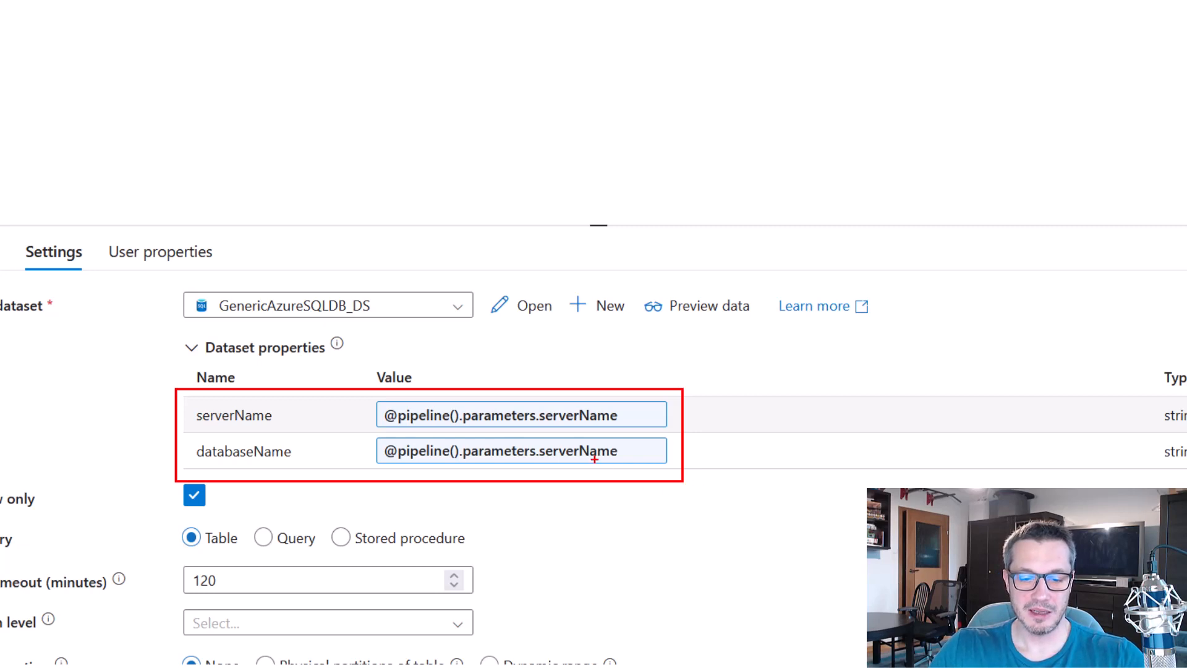
pyautogui.moveTo(524, 441)
pyautogui.mouseDown()
pyautogui.moveTo(584, 472)
pyautogui.moveTo(634, 450)
pyautogui.moveTo(553, 437)
pyautogui.mouseUp()
pyautogui.press('Escape')
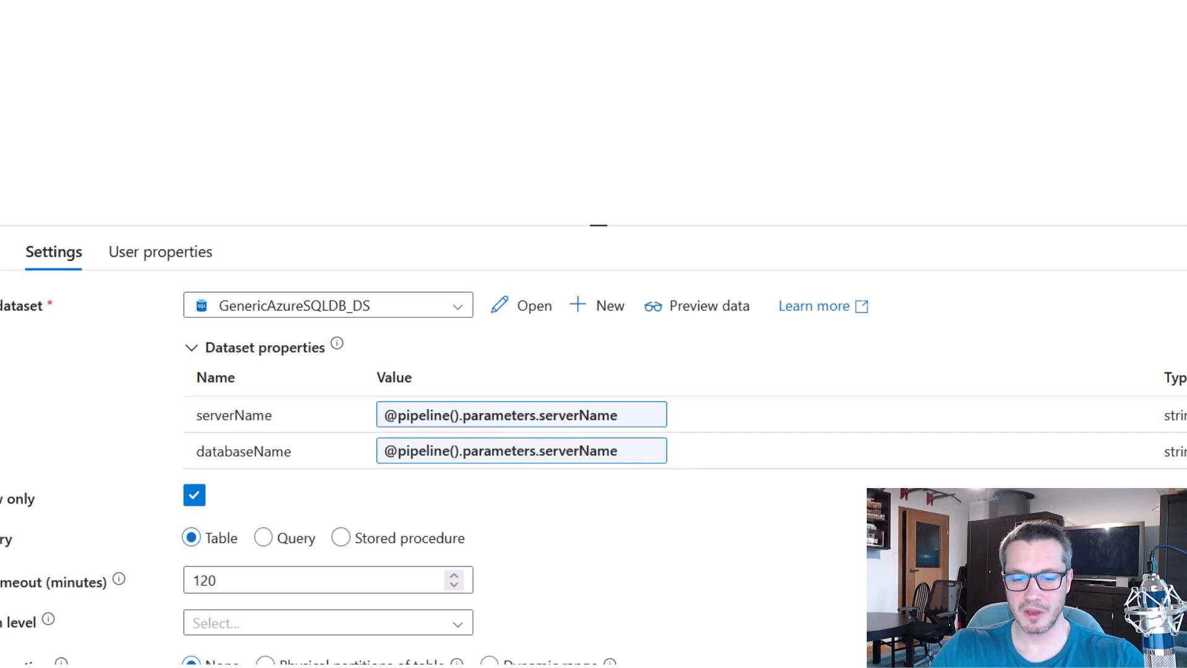
pyautogui.moveTo(556, 451)
pyautogui.click(654, 452)
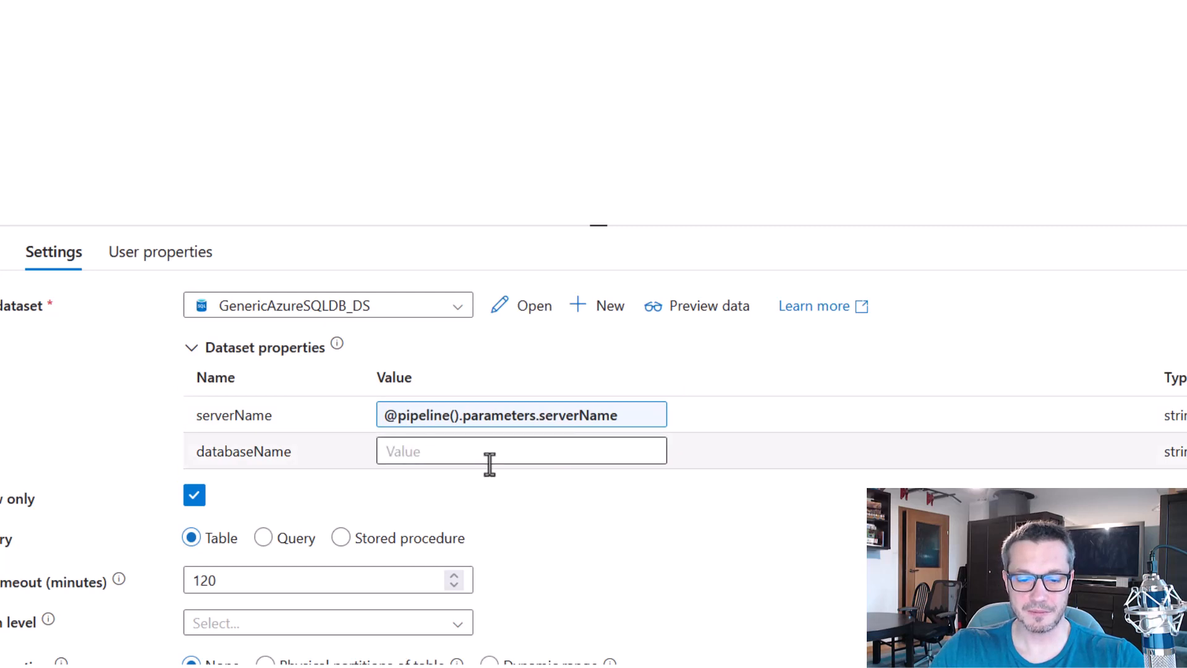
pyautogui.click(440, 462)
pyautogui.click(448, 473)
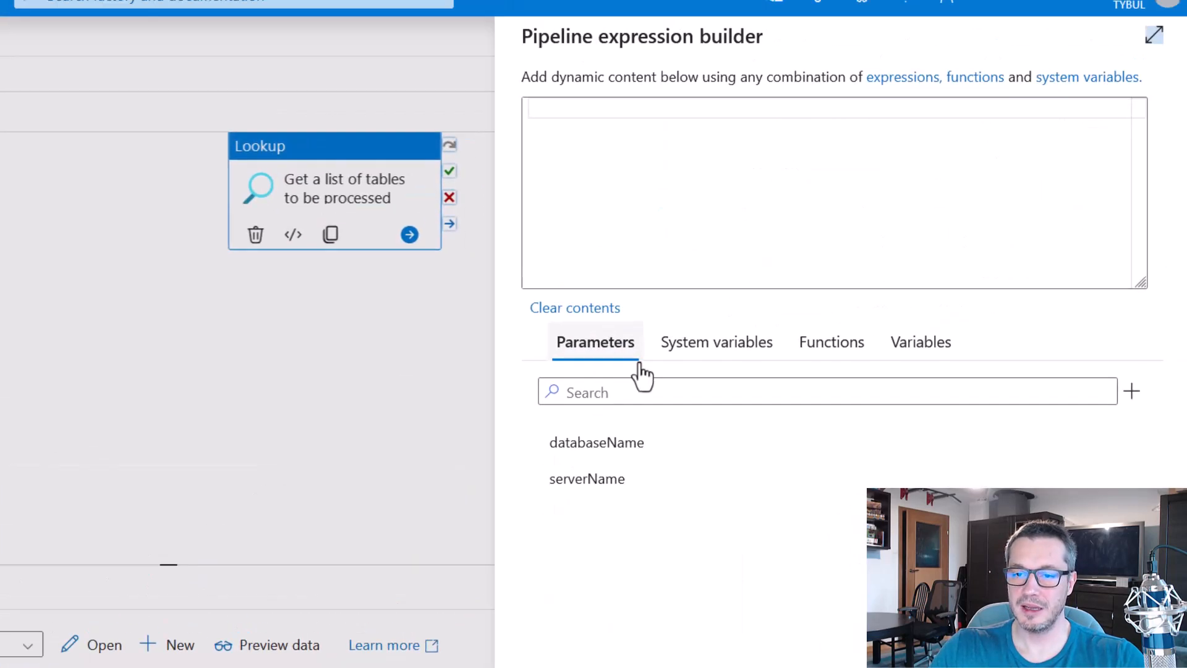
pyautogui.click(997, 197)
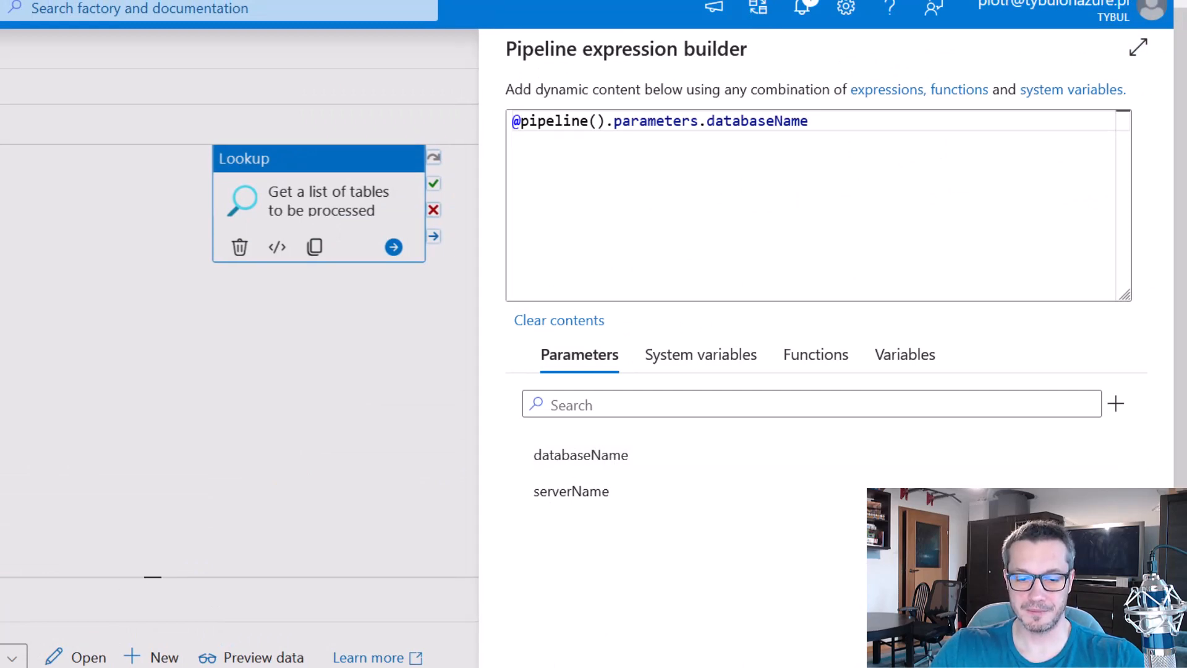
pyautogui.click(535, 666)
pyautogui.click(222, 460)
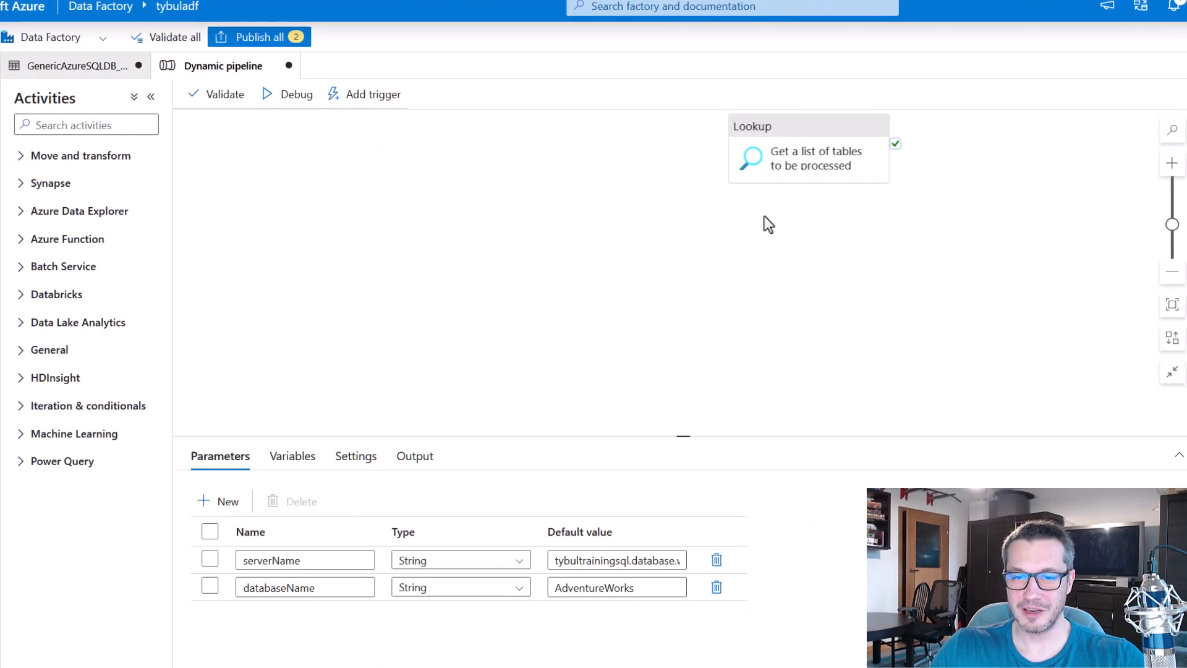
pyautogui.click(796, 136)
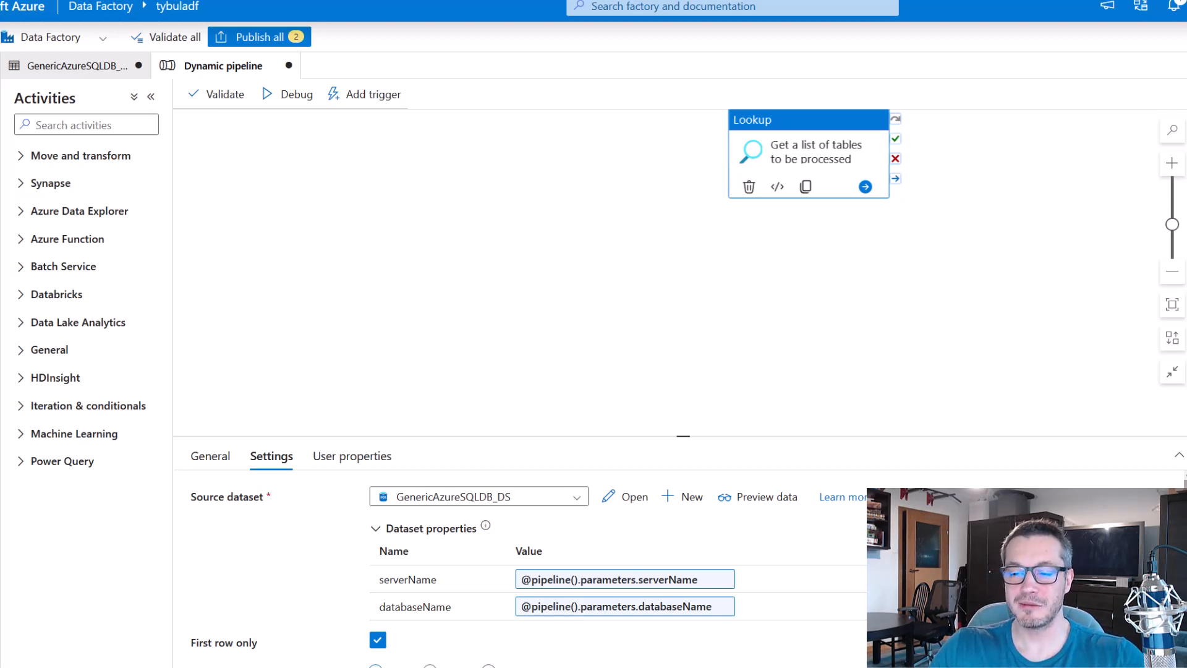
pyautogui.scroll(-2, 525, 575)
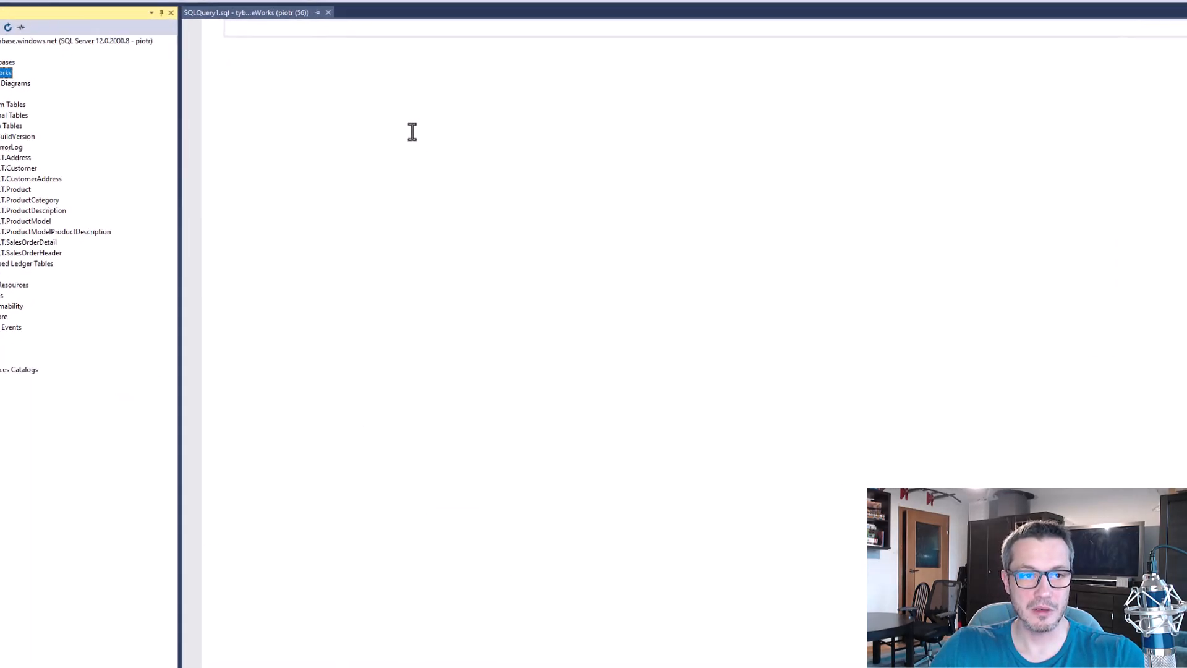
# In SQL Server Management Studio, run a query on sys.tables returning QUOTENAME-wrapped table and schema names as tableName and schemaName.
pyautogui.write('SELECT QUOTENAME(t.name) AS tableName, QUOTENAME(SCHEMA_NAME(t.schema_id)) AS schemaName FROM sys.tables as t')
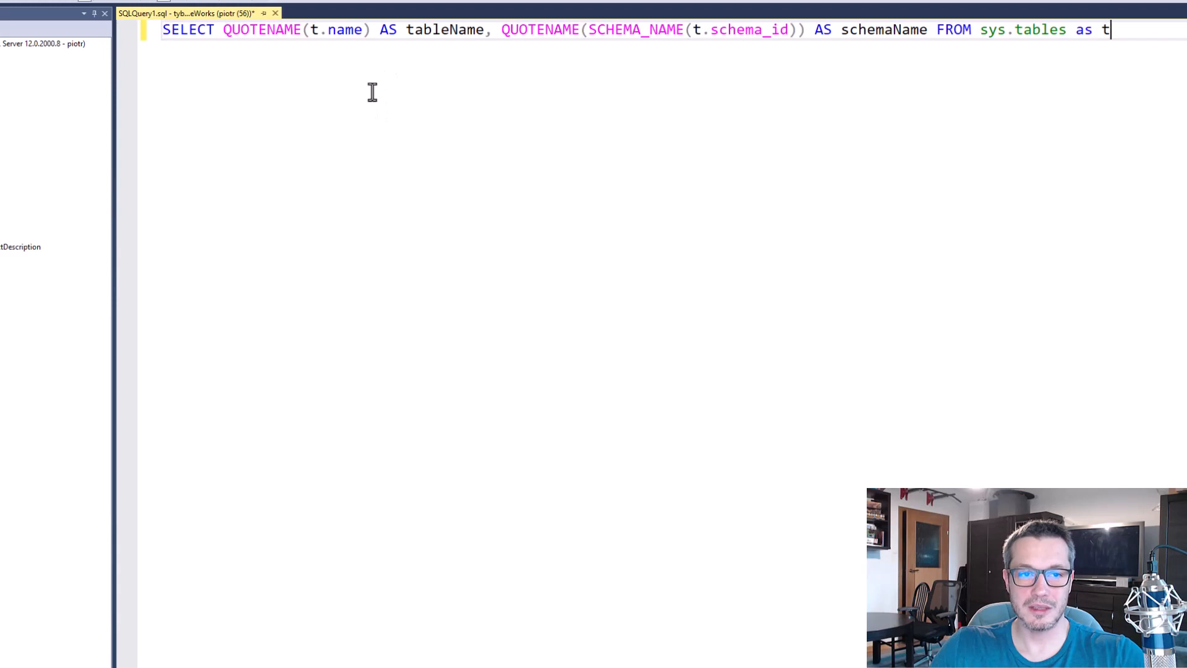
pyautogui.press('F5')
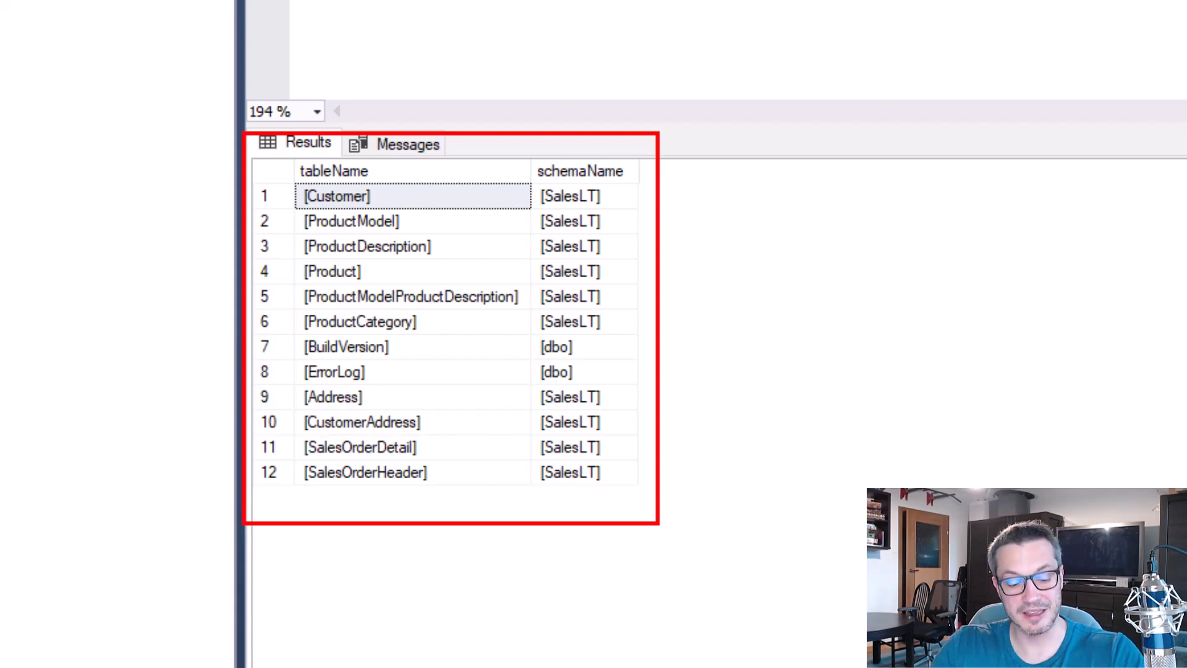
pyautogui.press('Escape')
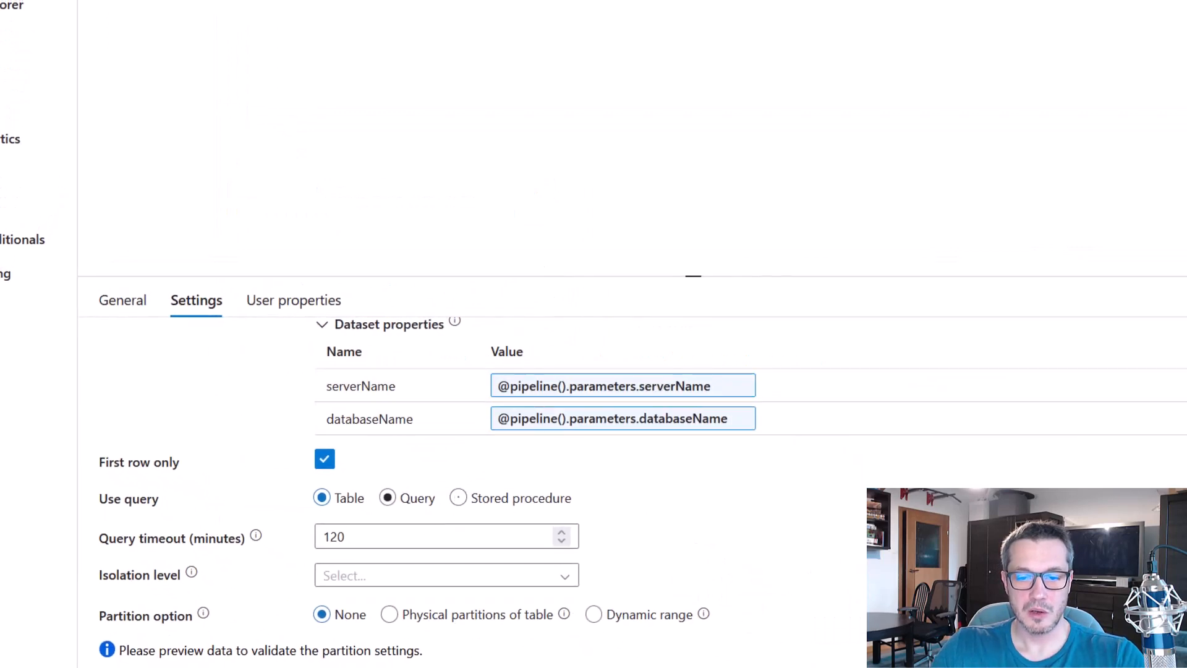
# Back in Data Factory, set the Lookup to use a query and paste in the sys.tables query.
pyautogui.click(387, 499)
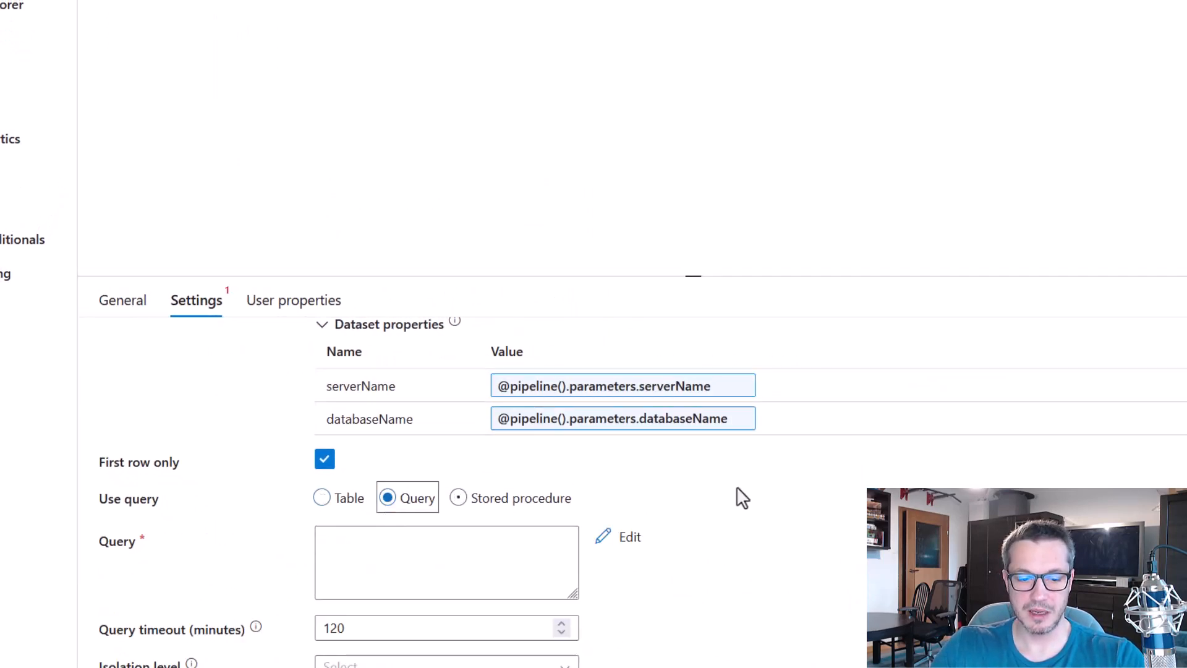
pyautogui.scroll(-2, 424, 469)
pyautogui.click(426, 468)
pyautogui.hotkey('ctrl', 'v')
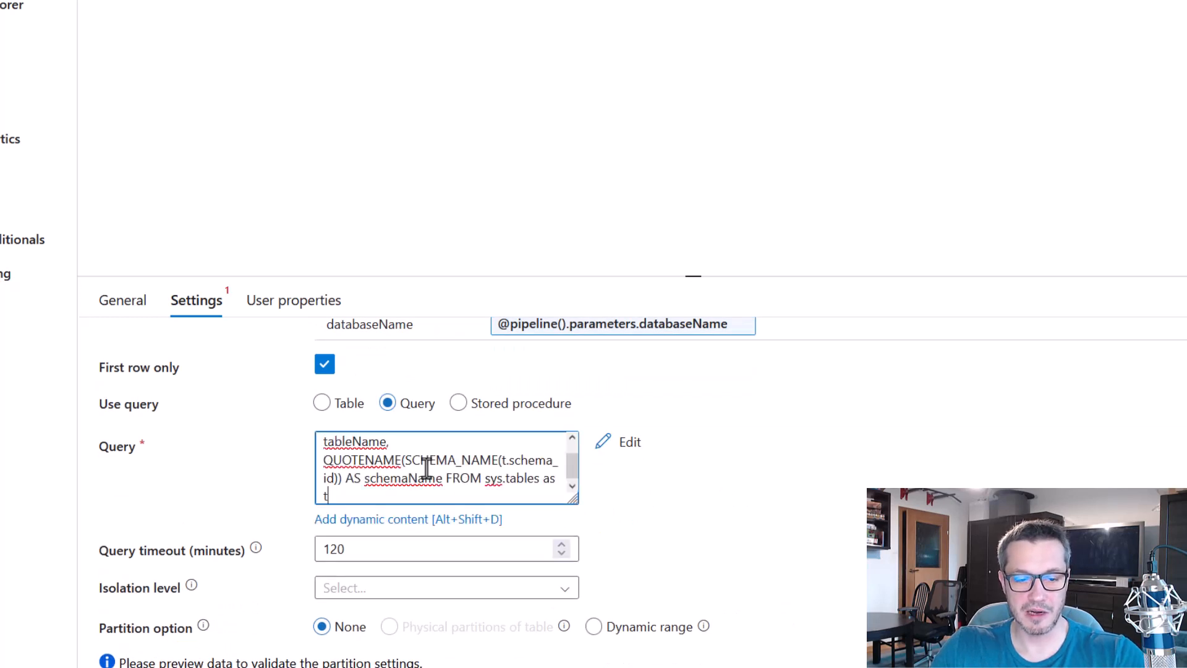
pyautogui.click(1059, 462)
# Request a data preview for the Lookup, check the serverName and databaseName values offered for the pipeline, and dismiss the parameter prompt.
pyautogui.scroll(3, 1060, 472)
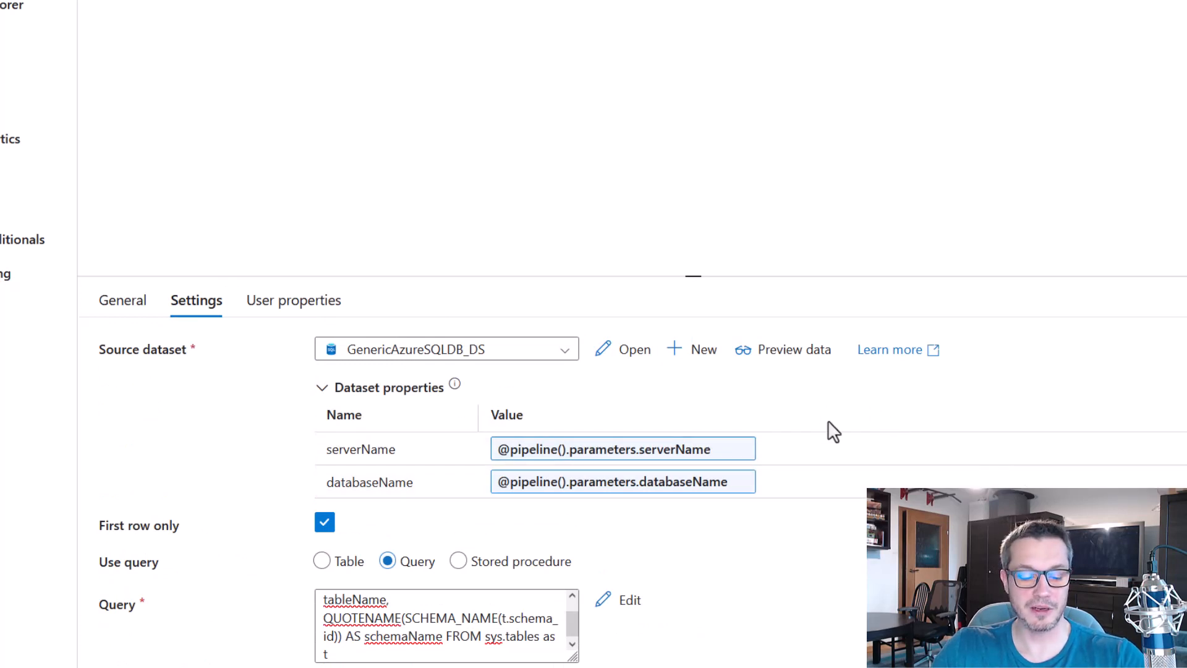
pyautogui.moveTo(724, 326); pyautogui.dragTo(851, 373)
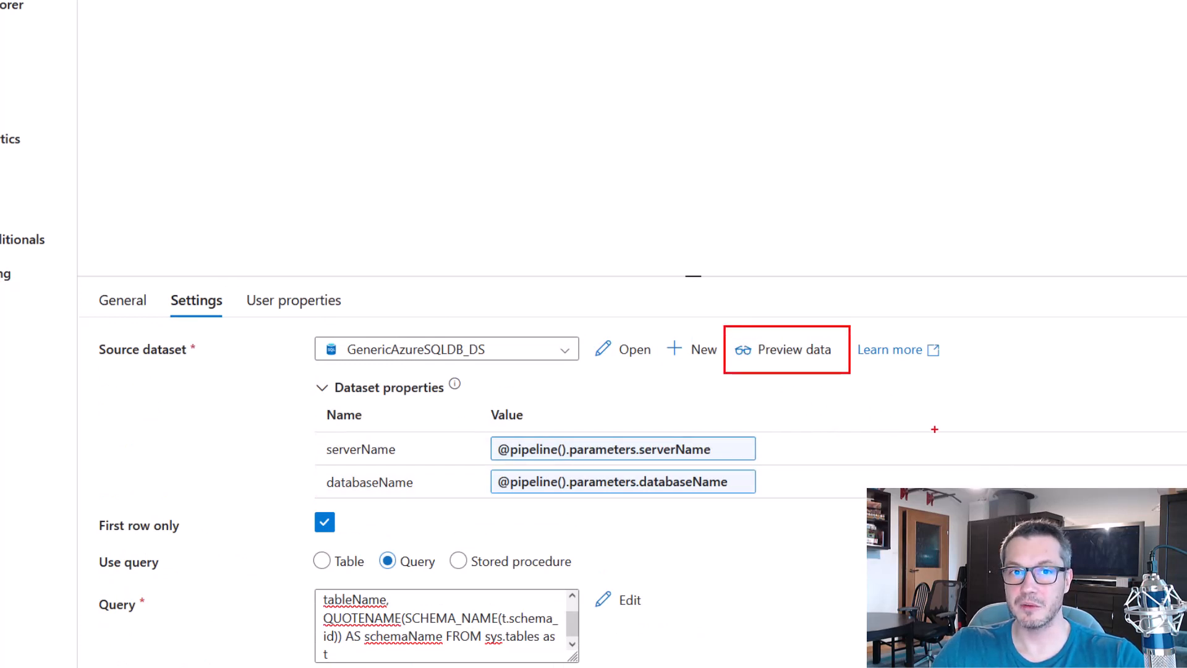
pyautogui.press('Escape')
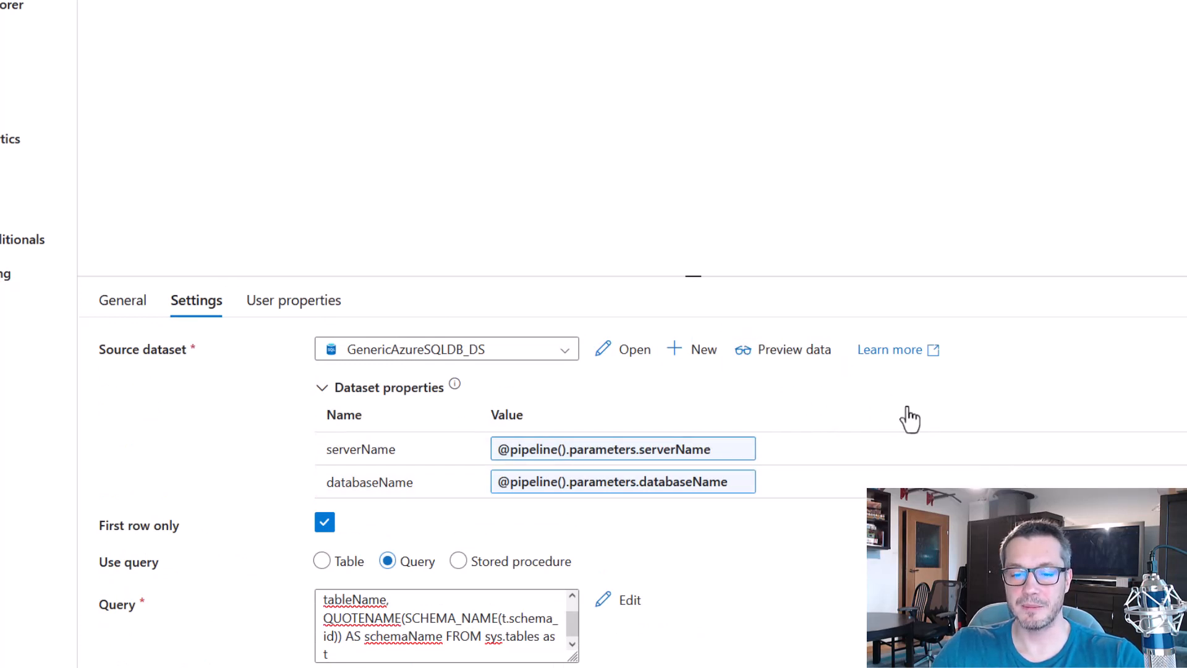
pyautogui.click(802, 364)
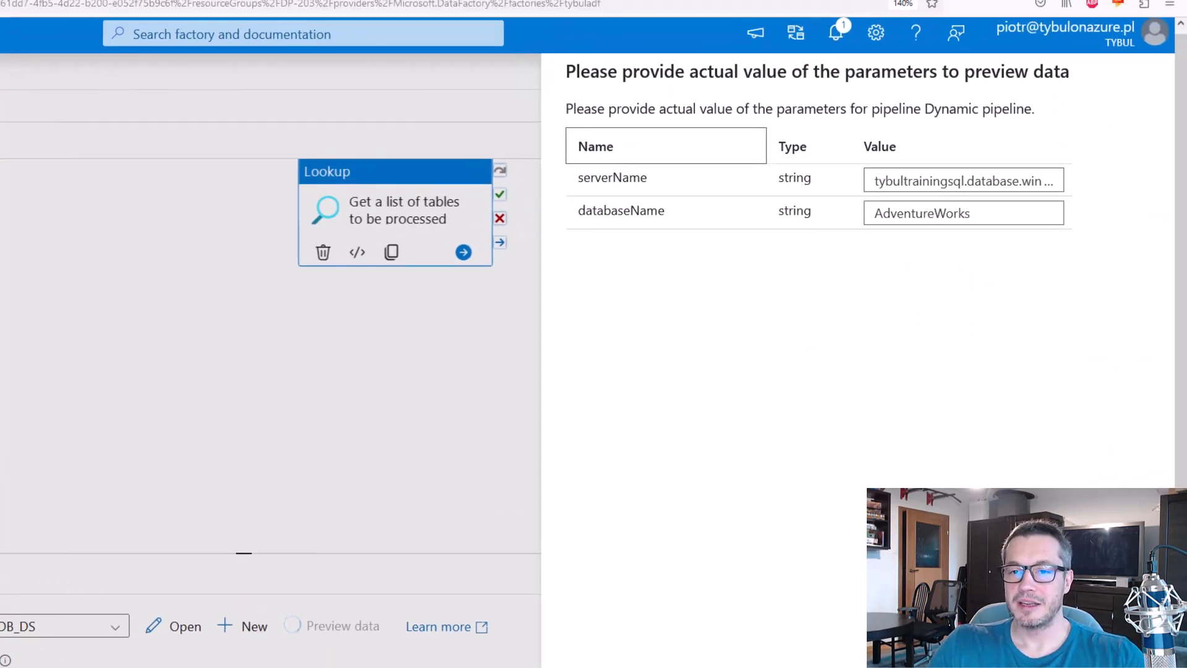
pyautogui.moveTo(547, 85)
pyautogui.mouseDown()
pyautogui.moveTo(667, 141)
pyautogui.moveTo(1117, 274)
pyautogui.mouseUp()
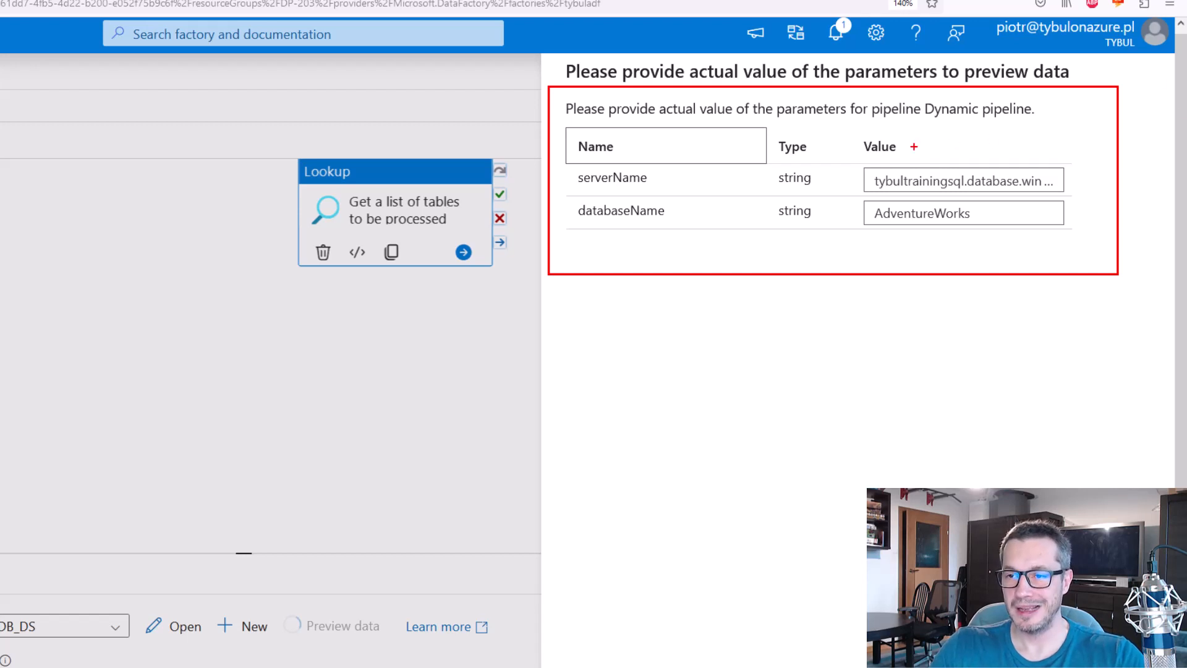
pyautogui.moveTo(896, 157)
pyautogui.mouseDown()
pyautogui.moveTo(837, 183)
pyautogui.moveTo(878, 235)
pyautogui.moveTo(1048, 247)
pyautogui.moveTo(1039, 159)
pyautogui.moveTo(887, 152)
pyautogui.mouseUp()
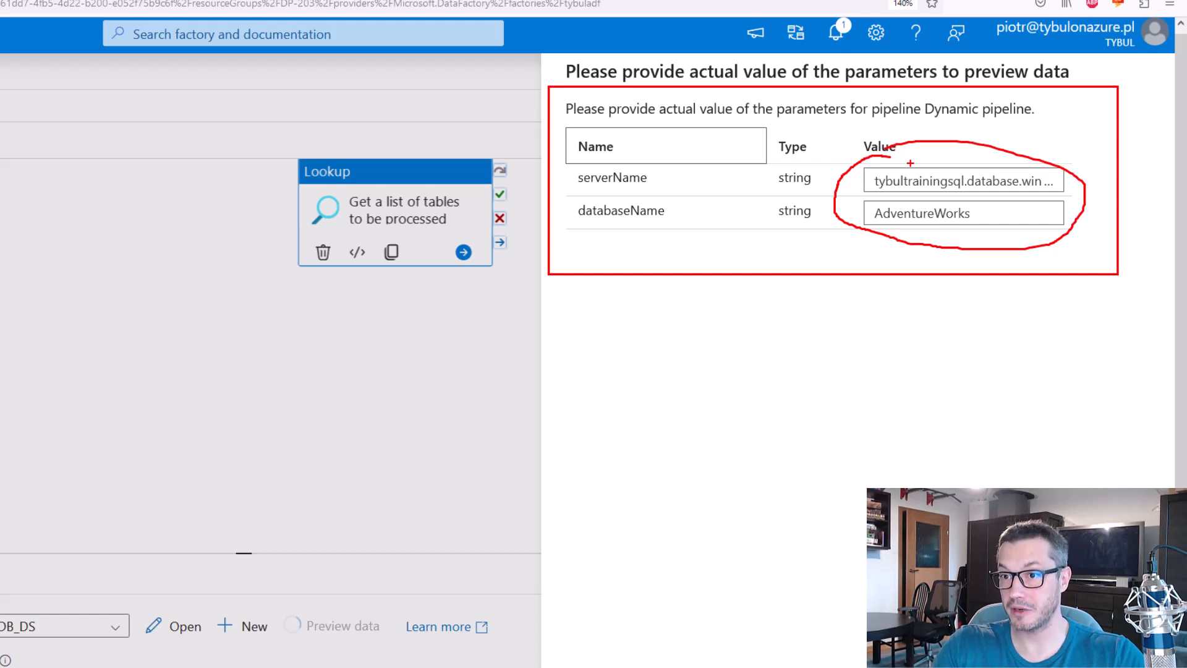
pyautogui.press('Escape')
pyautogui.press('Escape')
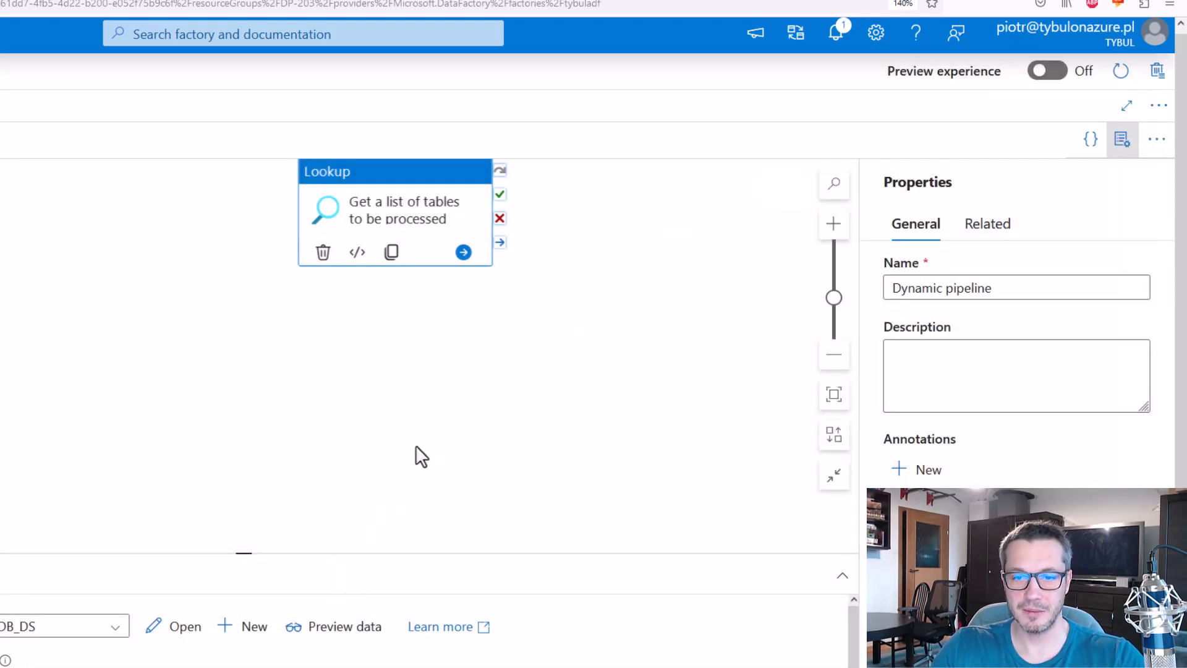
# Preview the Lookup's data with the default parameter values, check the returned tableName and schemaName, and close the preview.
pyautogui.click(325, 632)
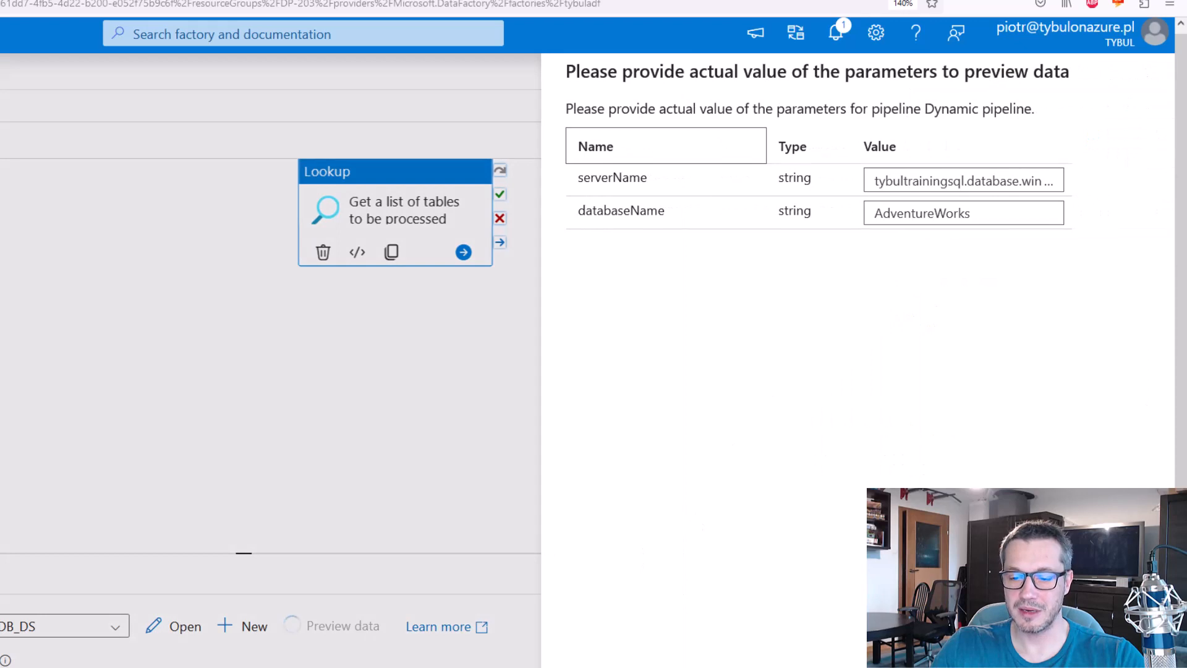
pyautogui.press('Escape')
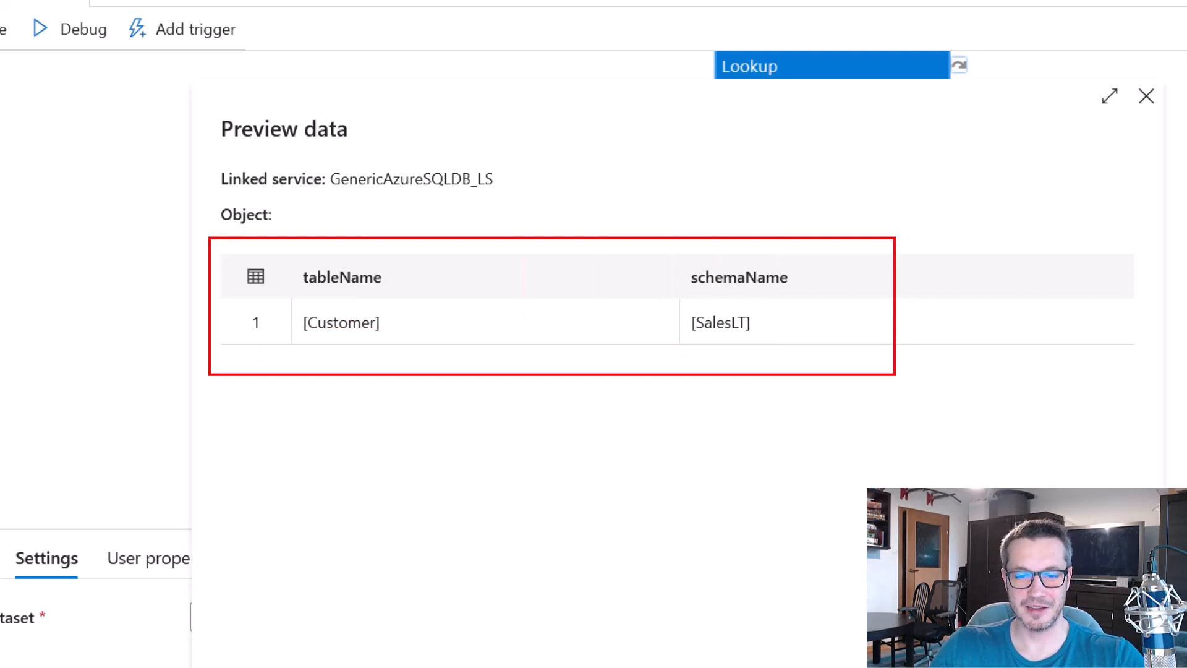
pyautogui.moveTo(303, 344); pyautogui.dragTo(373, 343)
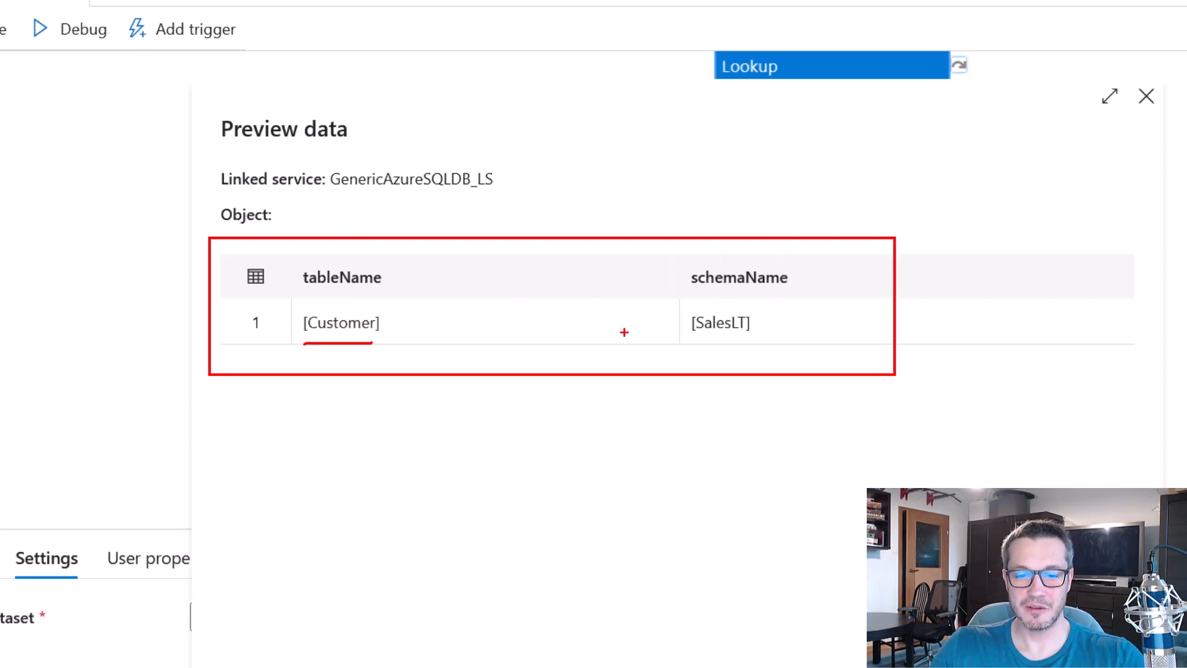
pyautogui.moveTo(683, 338); pyautogui.dragTo(764, 338)
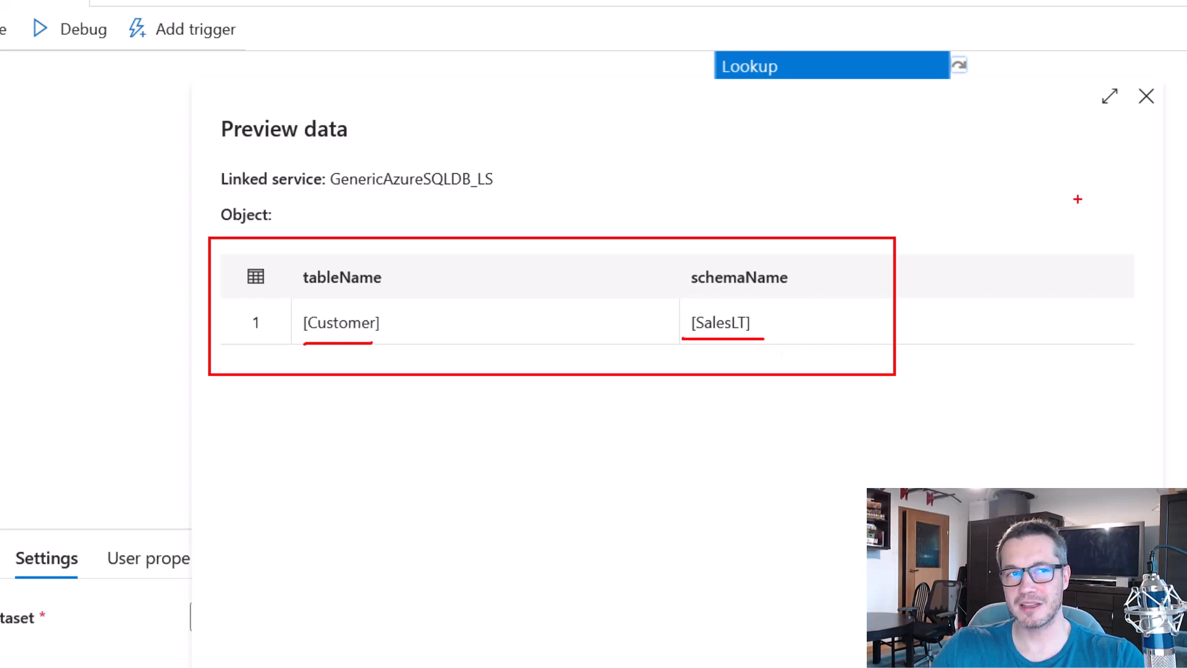
pyautogui.press('Escape')
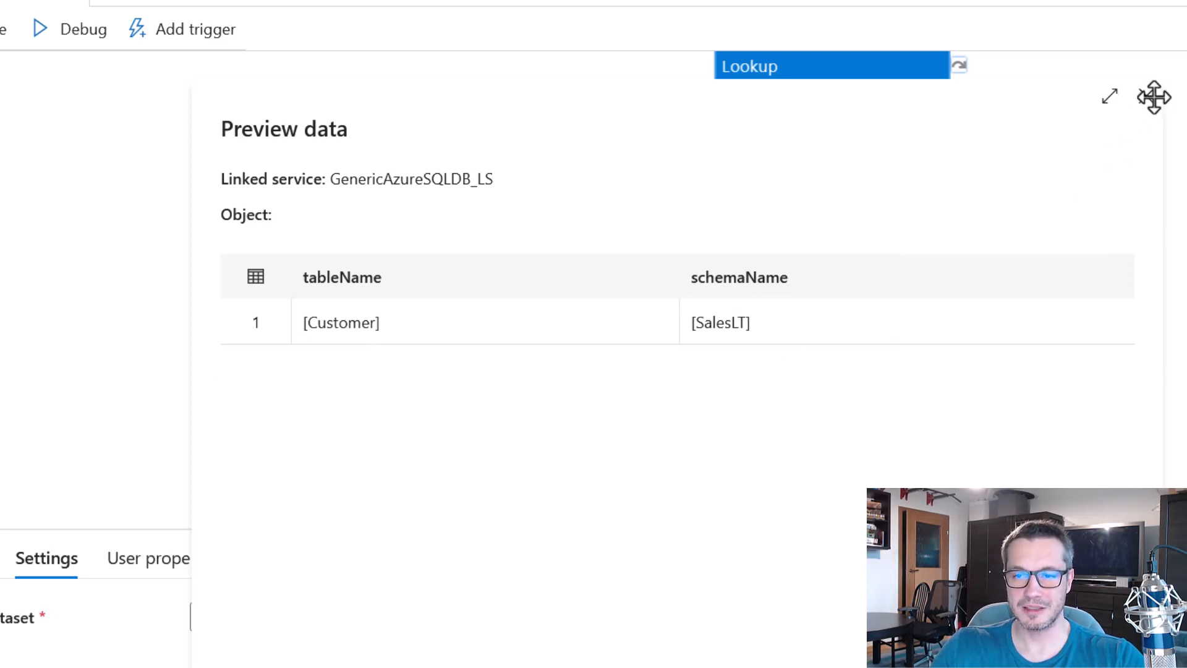
pyautogui.click(1184, 3)
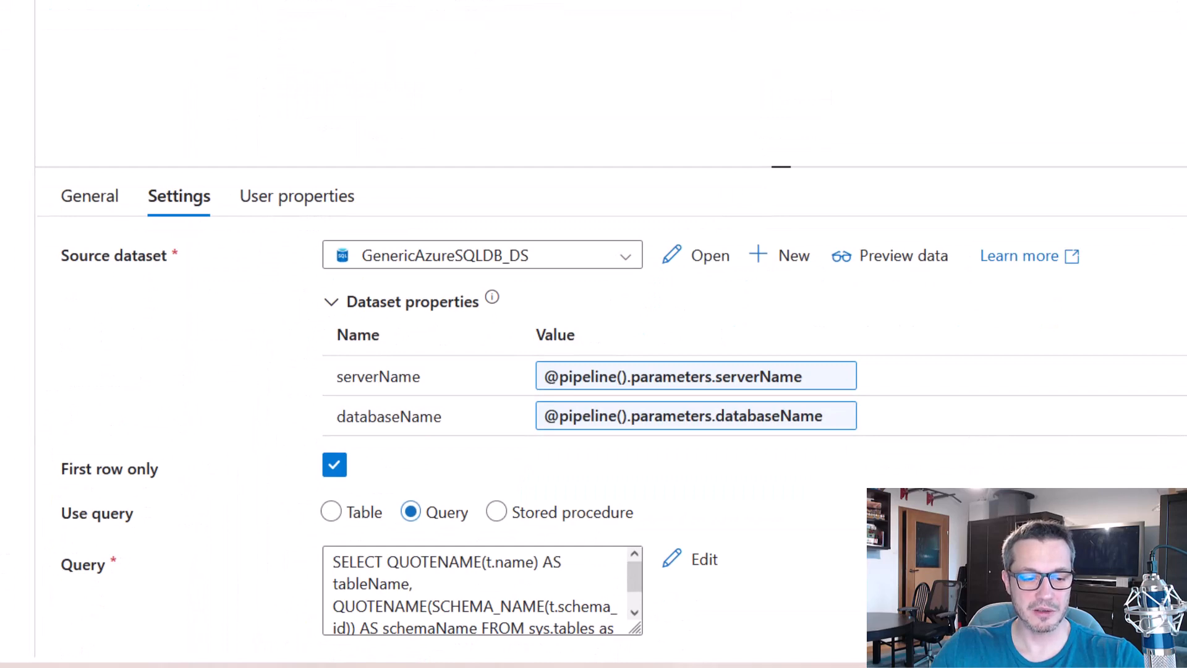
# Disable the First row only option in the Lookup settings.
pyautogui.moveTo(46, 433); pyautogui.dragTo(372, 495)
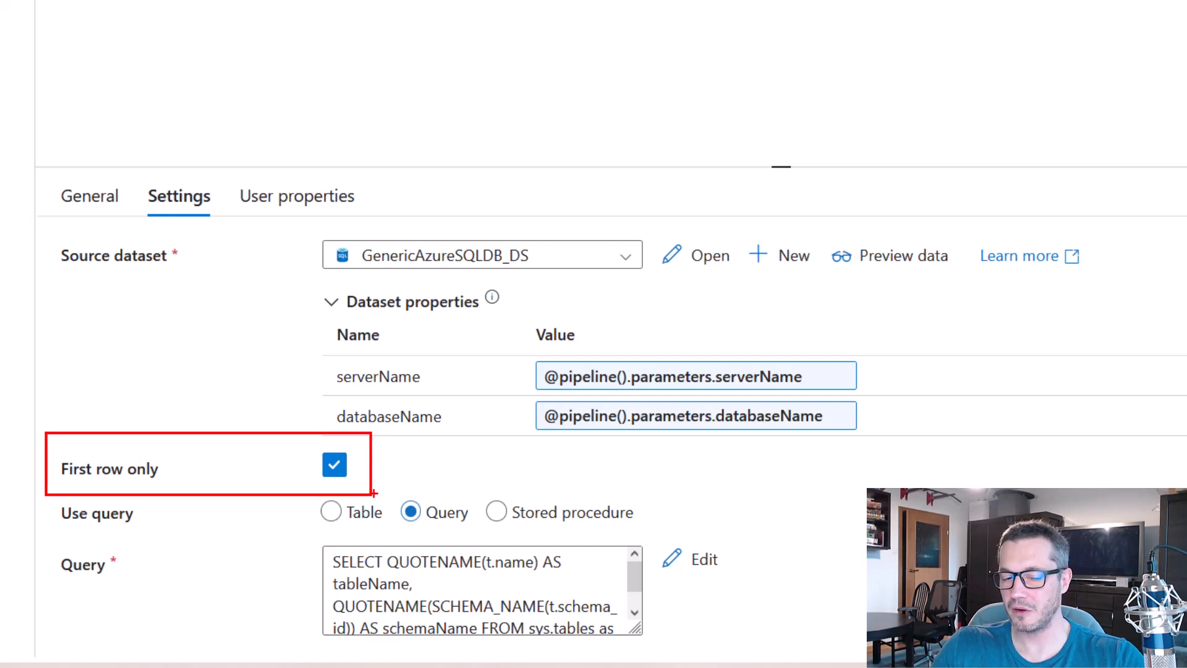
pyautogui.press('Escape')
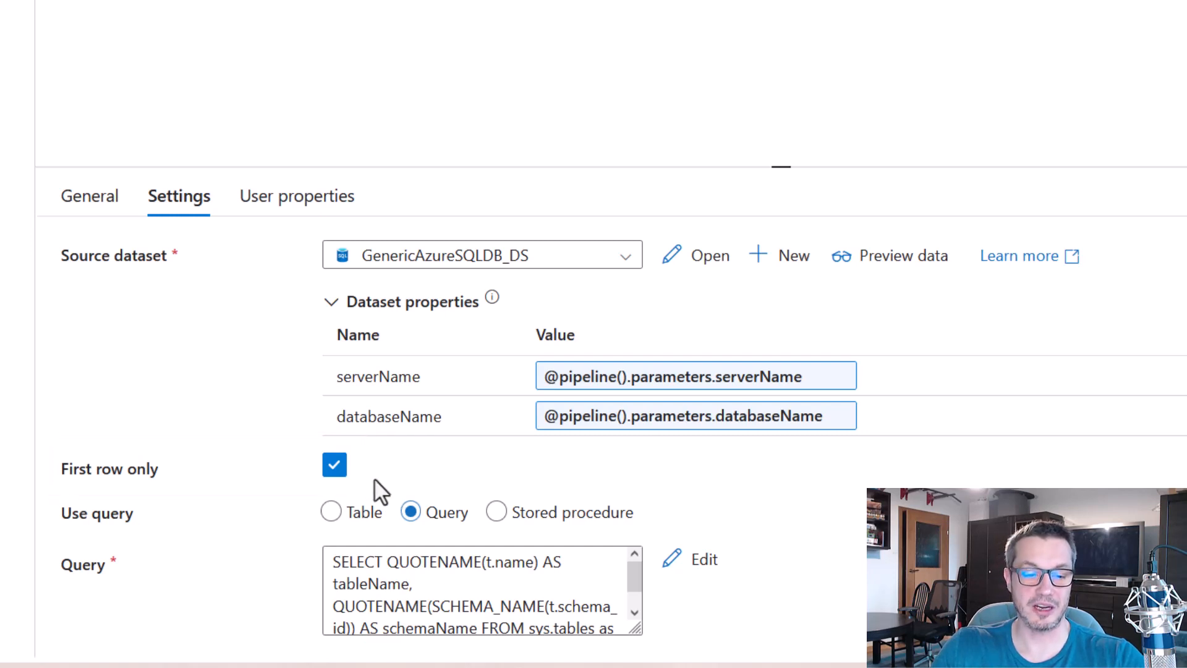
pyautogui.click(341, 476)
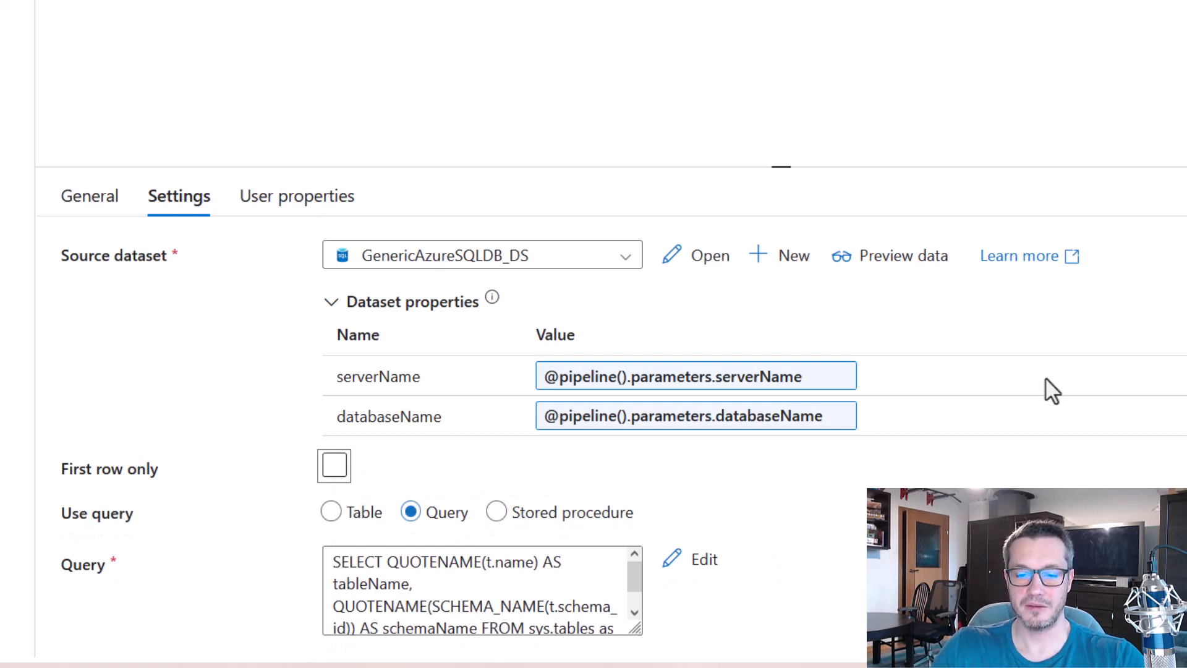
# Preview the Lookup's data again, review the full list of table and schema names, and close the preview.
pyautogui.click(907, 265)
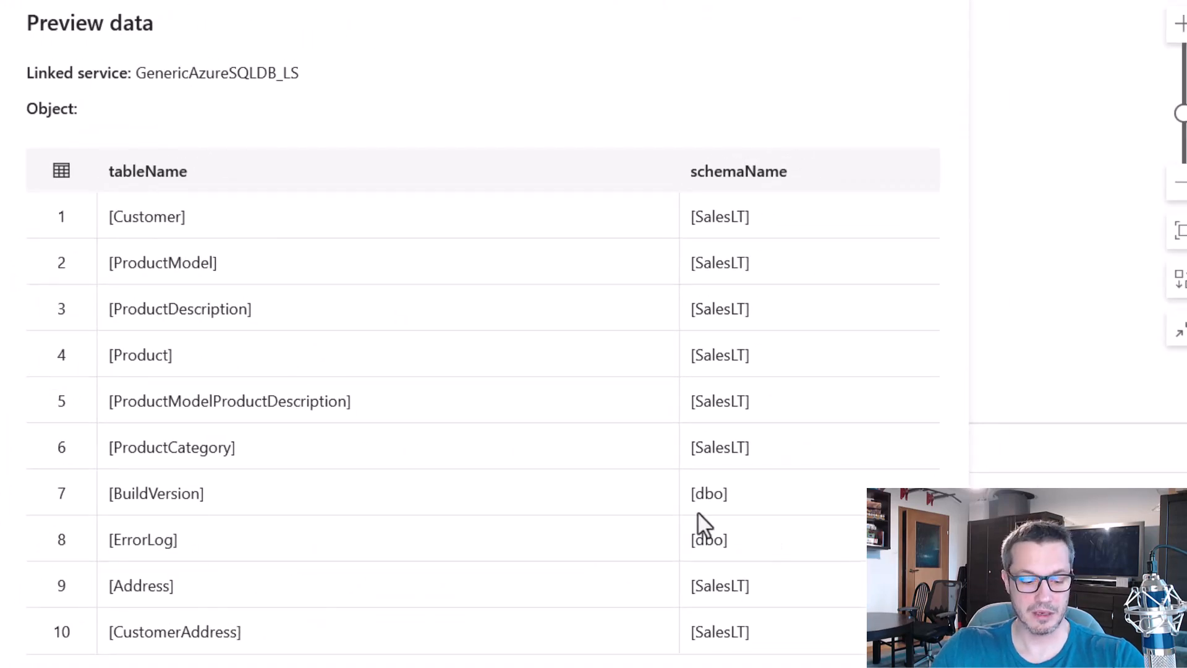
pyautogui.moveTo(17, 134)
pyautogui.mouseDown()
pyautogui.moveTo(345, 416)
pyautogui.moveTo(866, 665)
pyautogui.moveTo(932, 667)
pyautogui.mouseUp()
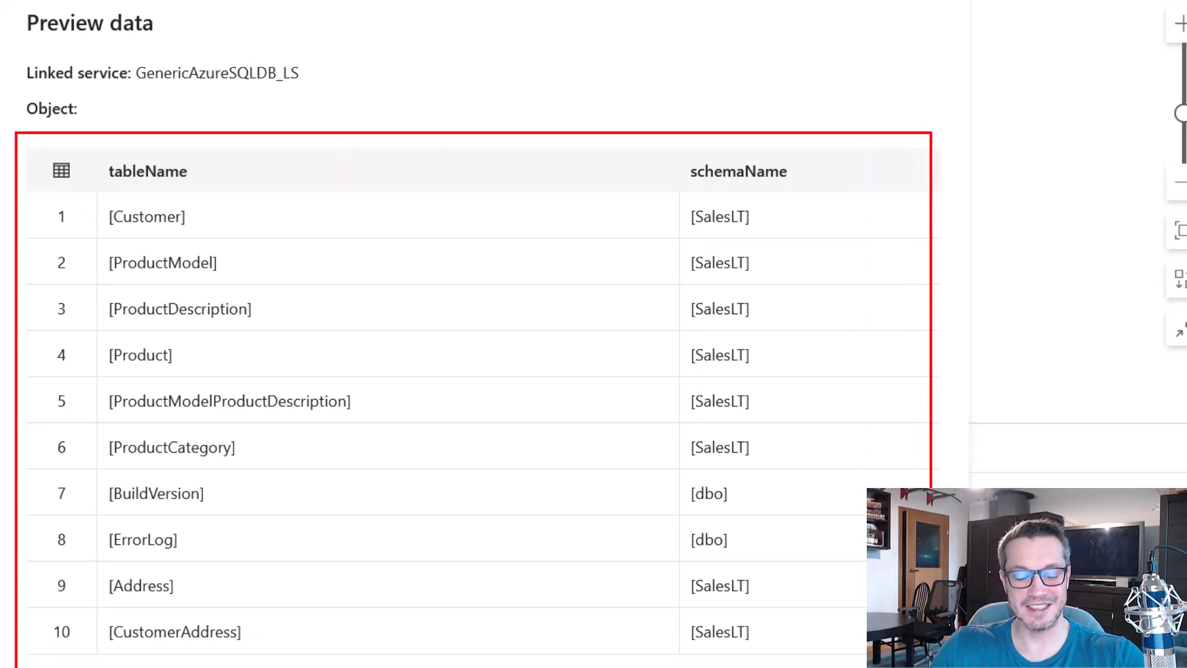
pyautogui.press('Escape')
pyautogui.click(955, 6)
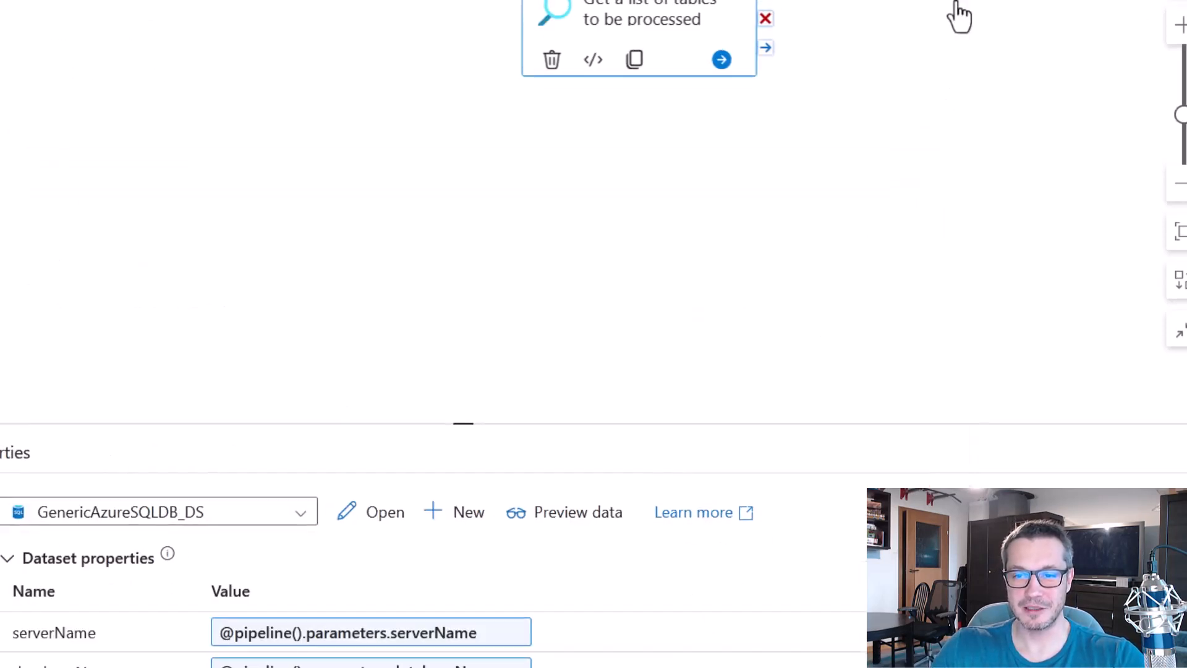
# Publish the new Dynamic pipeline and GenericAzureSQLDB_DS dataset, and run the pipeline in debug with its default parameter values.
pyautogui.click(194, 58)
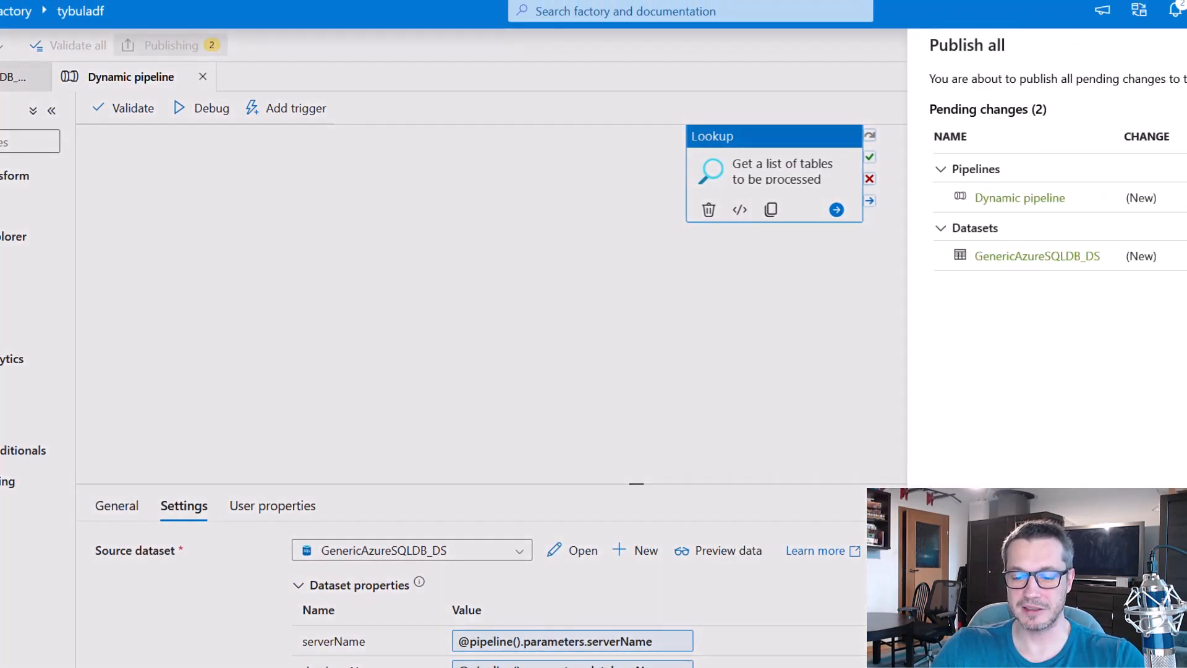
pyautogui.click(959, 646)
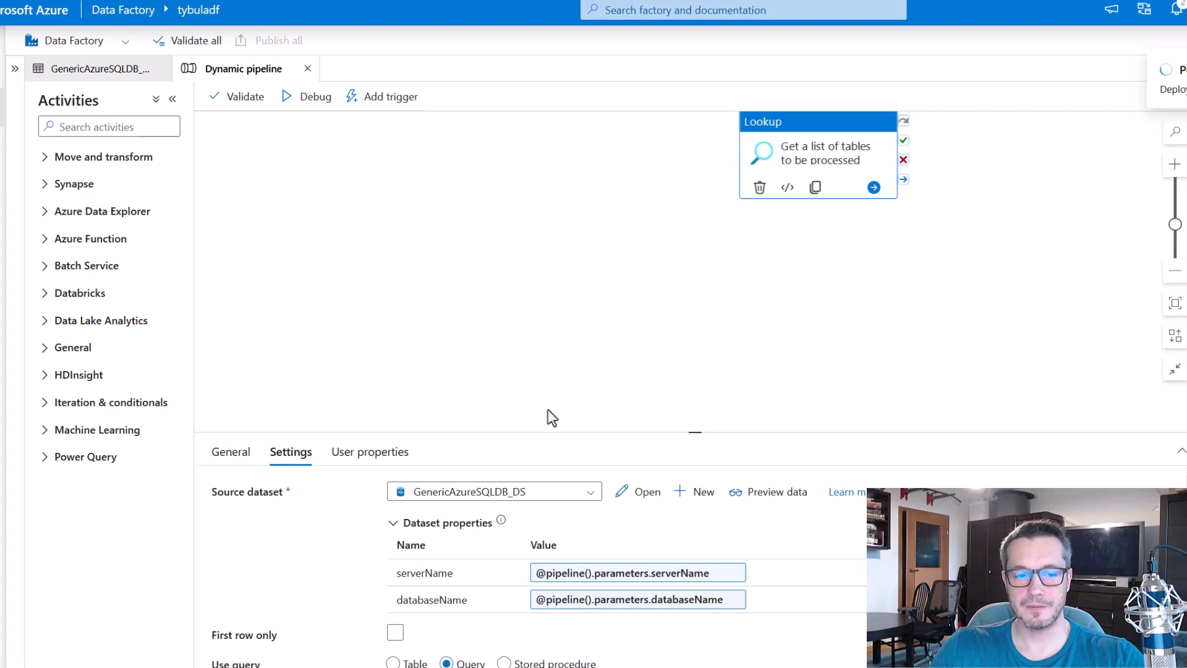
pyautogui.click(247, 452)
pyautogui.click(599, 335)
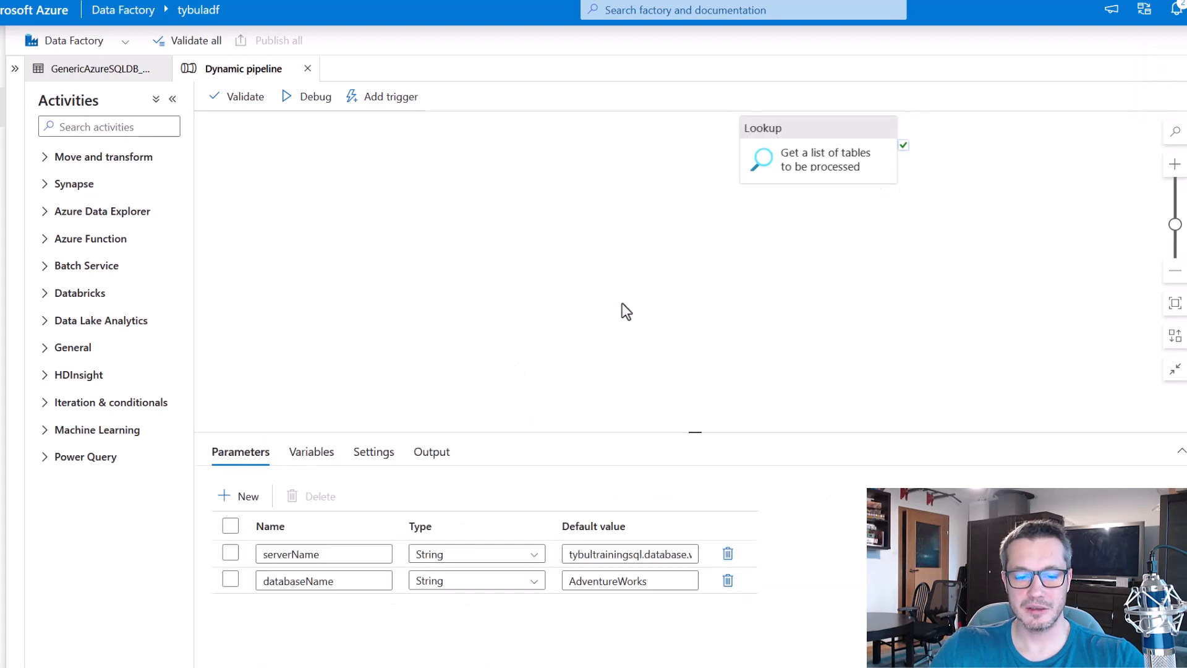
pyautogui.click(315, 97)
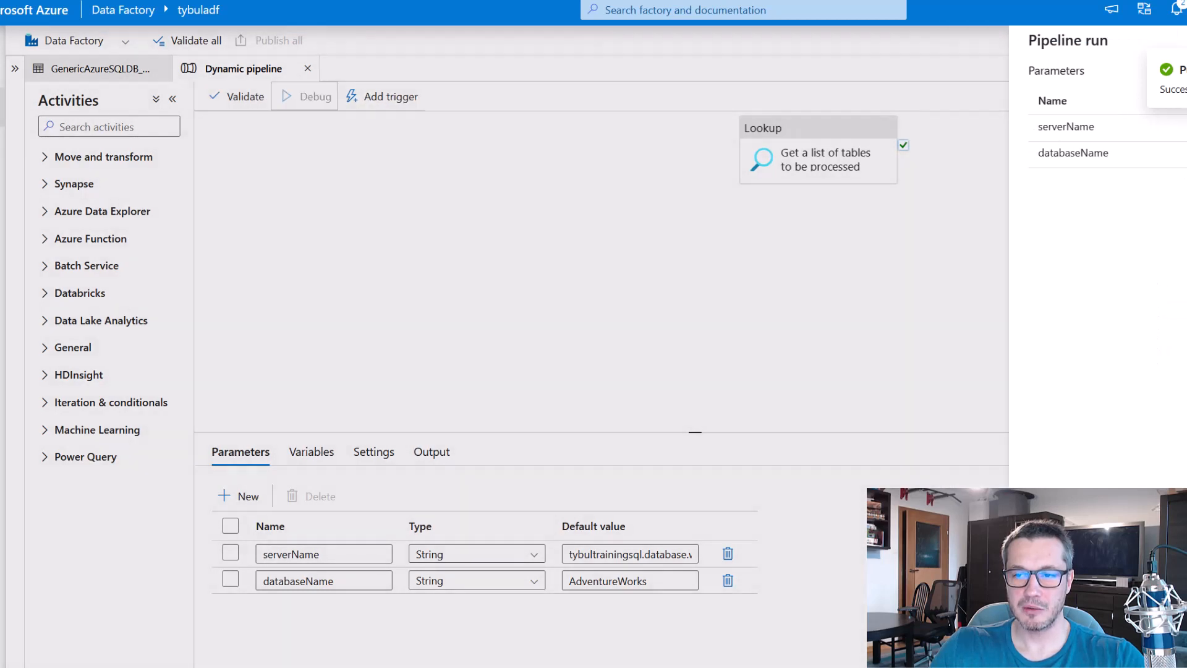
pyautogui.click(1055, 646)
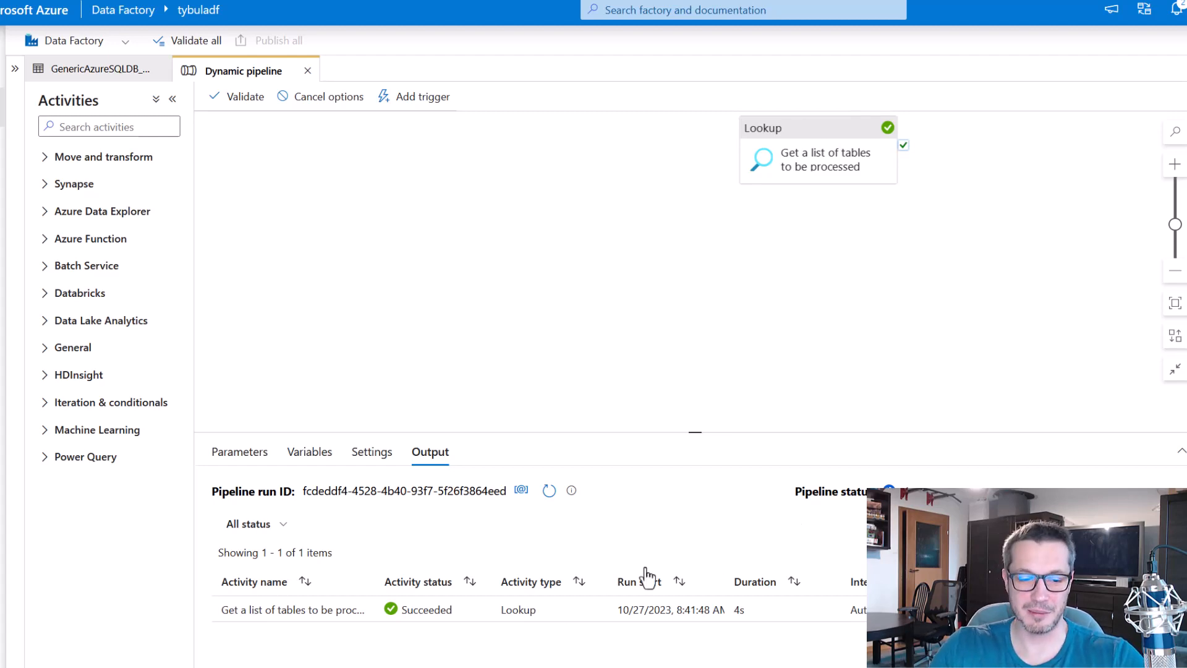
# Open the output of the Lookup activity from the debug run results.
pyautogui.moveTo(358, 618)
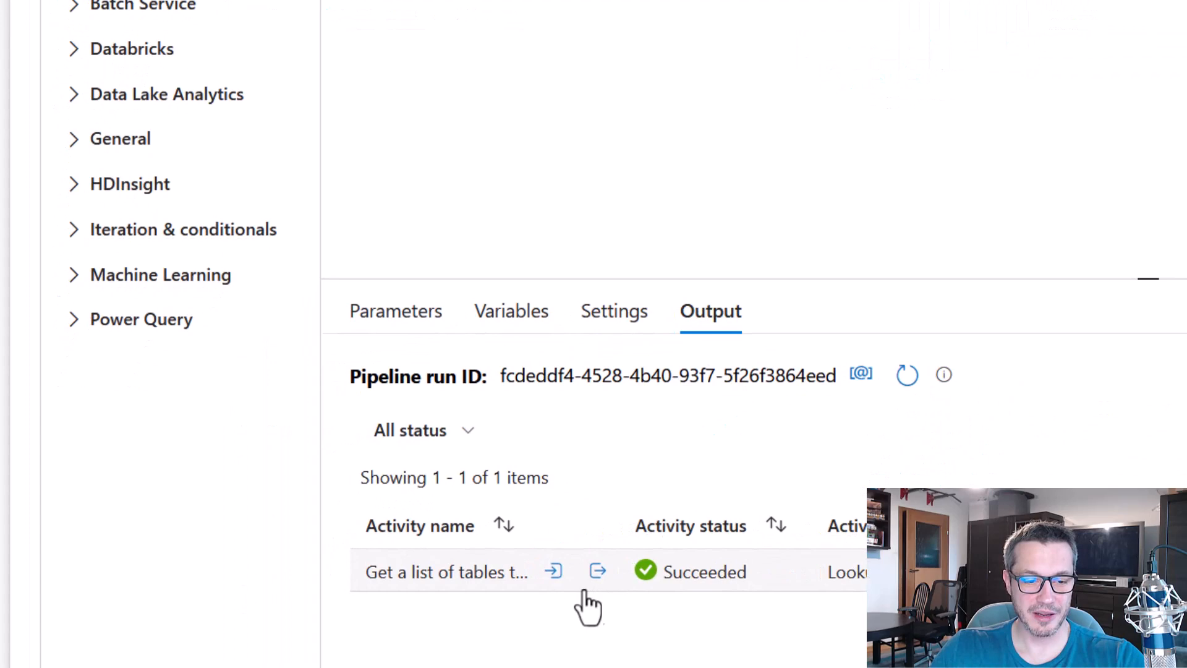
pyautogui.hotkey('ctrl', '2')
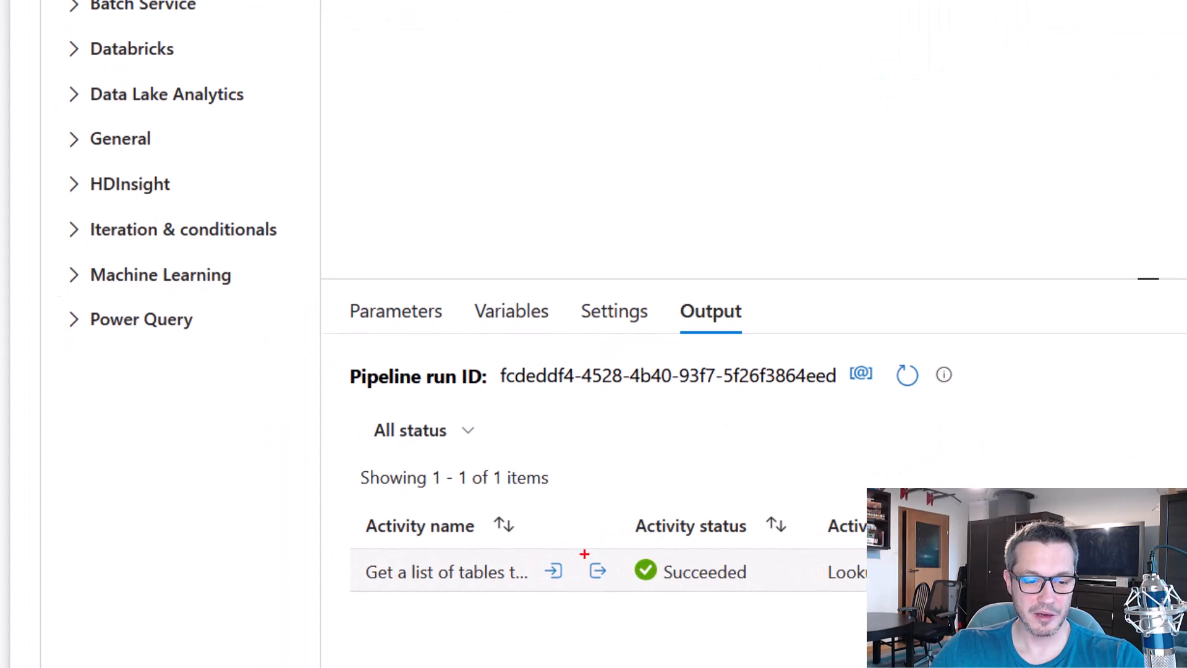
pyautogui.moveTo(534, 551)
pyautogui.mouseDown()
pyautogui.moveTo(569, 583)
pyautogui.moveTo(614, 585)
pyautogui.moveTo(554, 630)
pyautogui.moveTo(575, 608)
pyautogui.mouseUp()
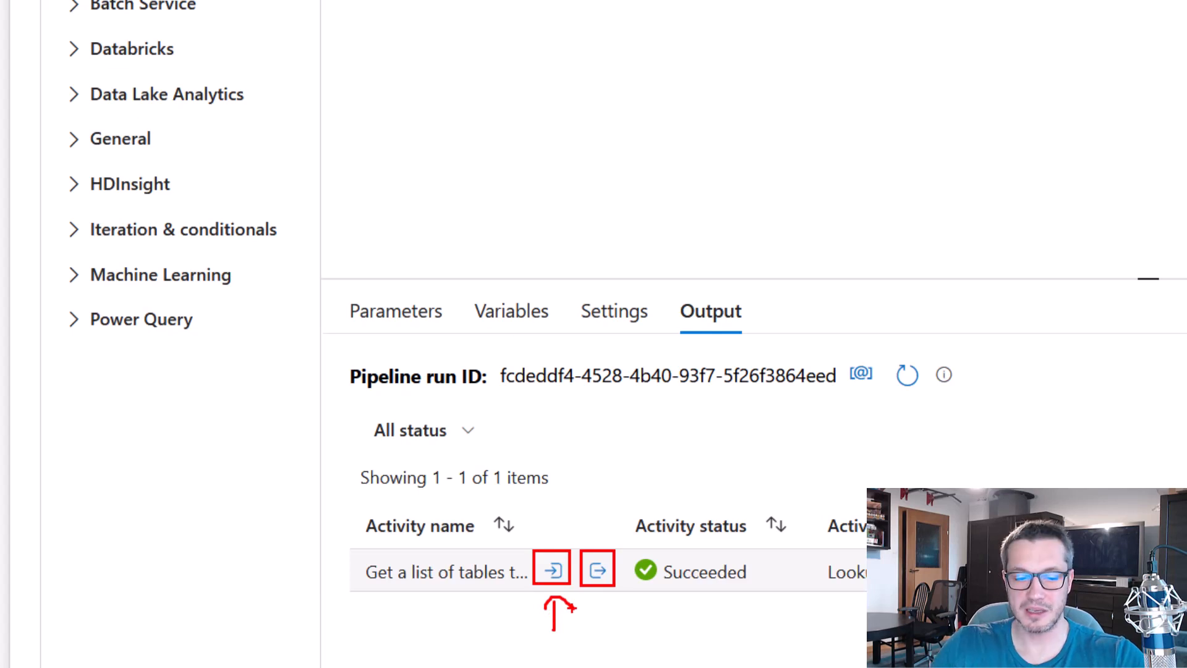
pyautogui.moveTo(614, 643)
pyautogui.mouseDown()
pyautogui.moveTo(601, 605)
pyautogui.moveTo(623, 609)
pyautogui.mouseUp()
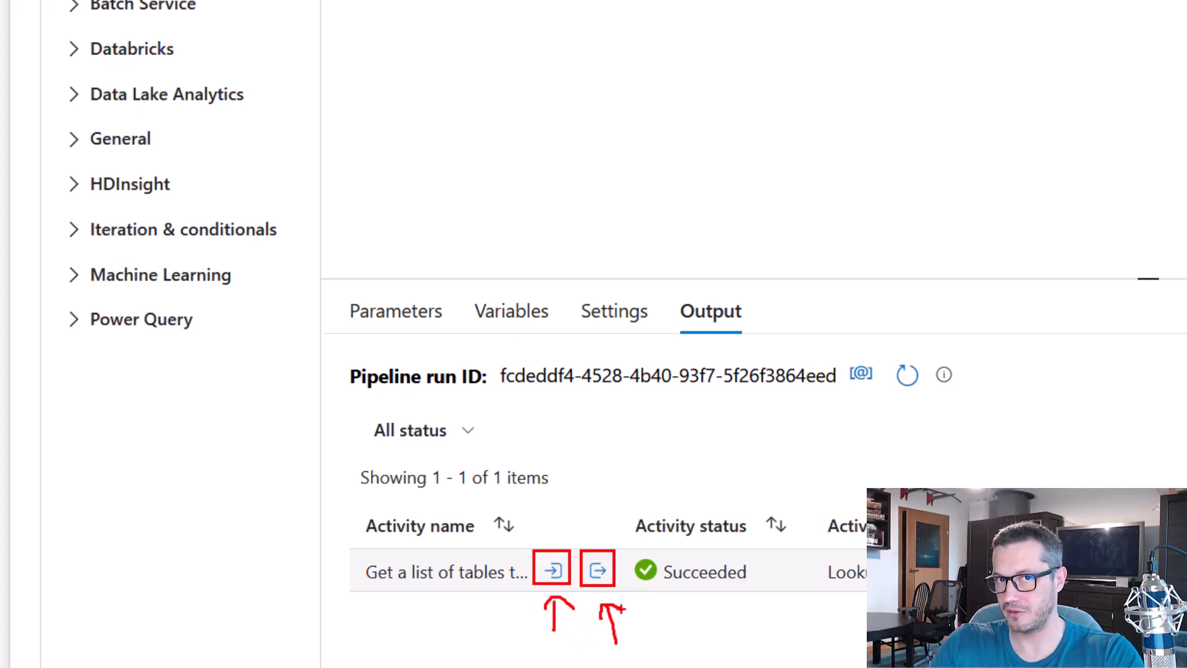
pyautogui.press('Escape')
pyautogui.moveTo(598, 576)
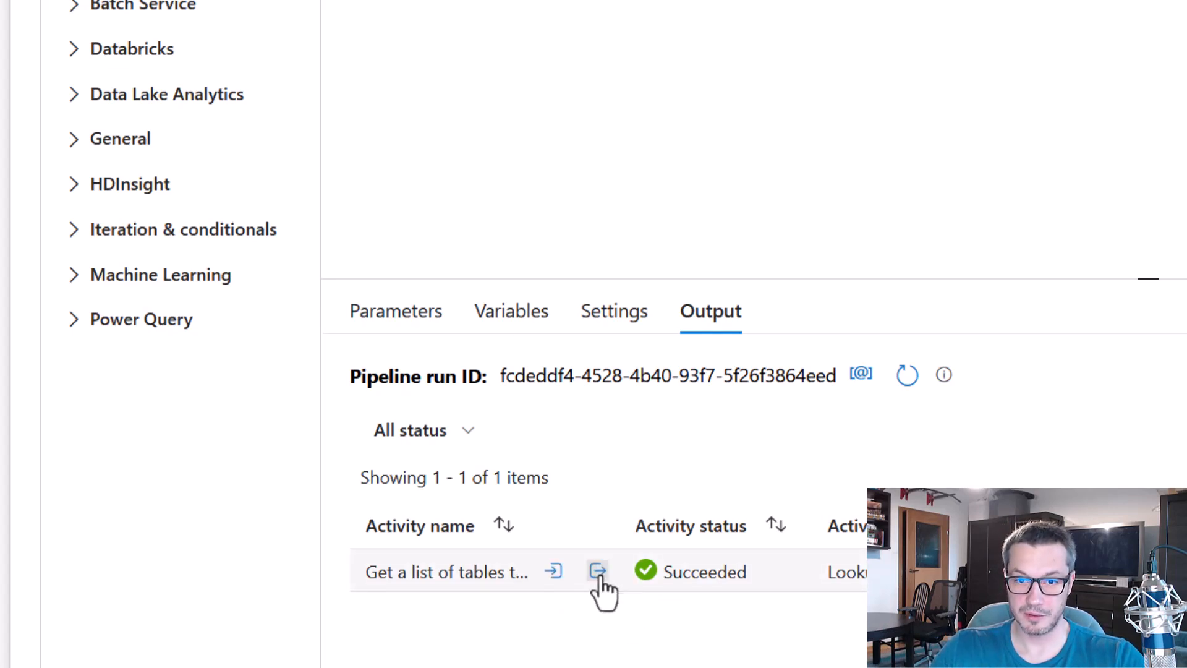
pyautogui.click(597, 575)
pyautogui.click(801, 198)
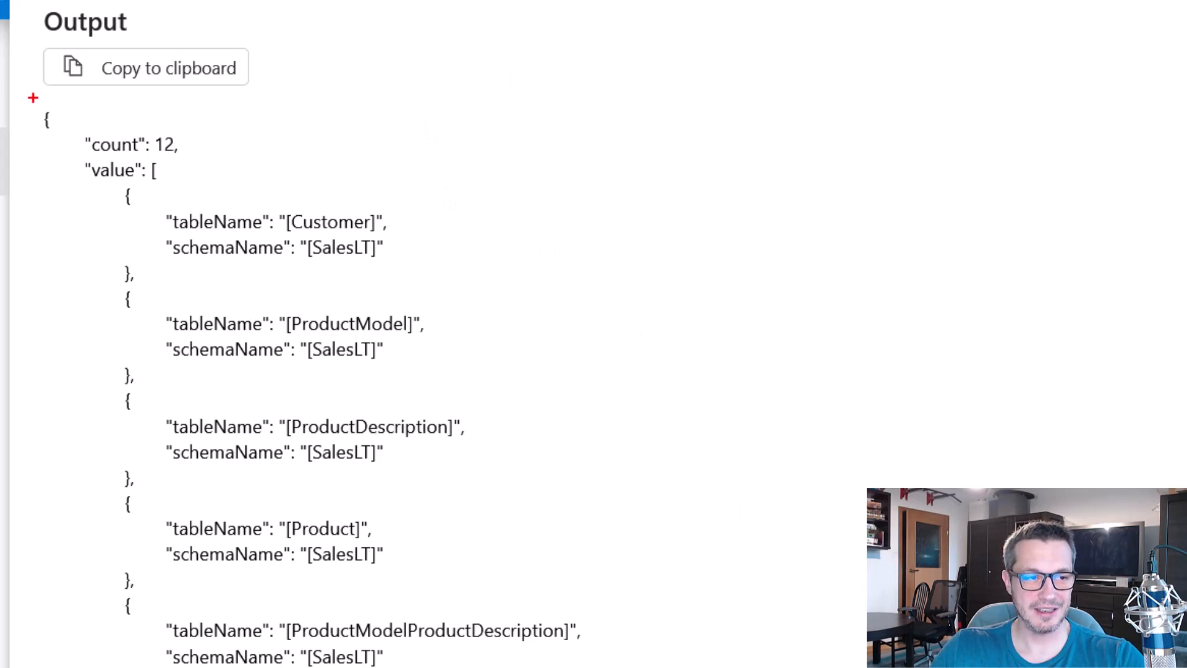
# Examine the Lookup output's value array and the tableName and schemaName properties of its items, and leave the output view.
pyautogui.moveTo(32, 97)
pyautogui.mouseDown()
pyautogui.moveTo(484, 667)
pyautogui.moveTo(730, 667)
pyautogui.mouseUp()
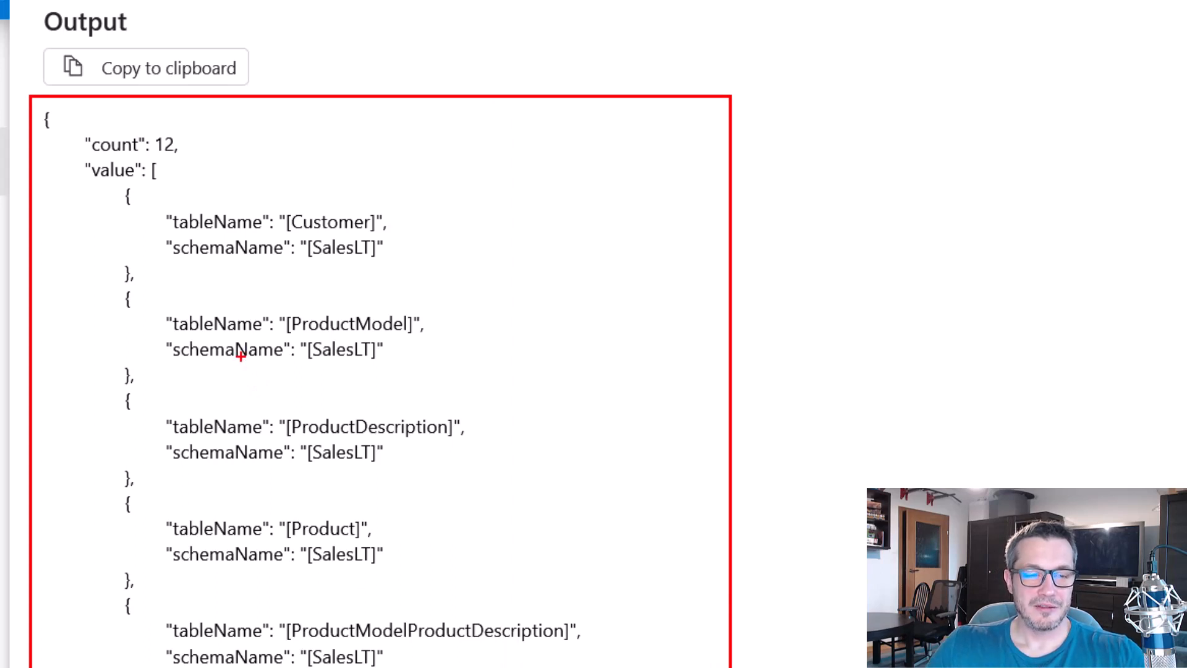
pyautogui.press('e')
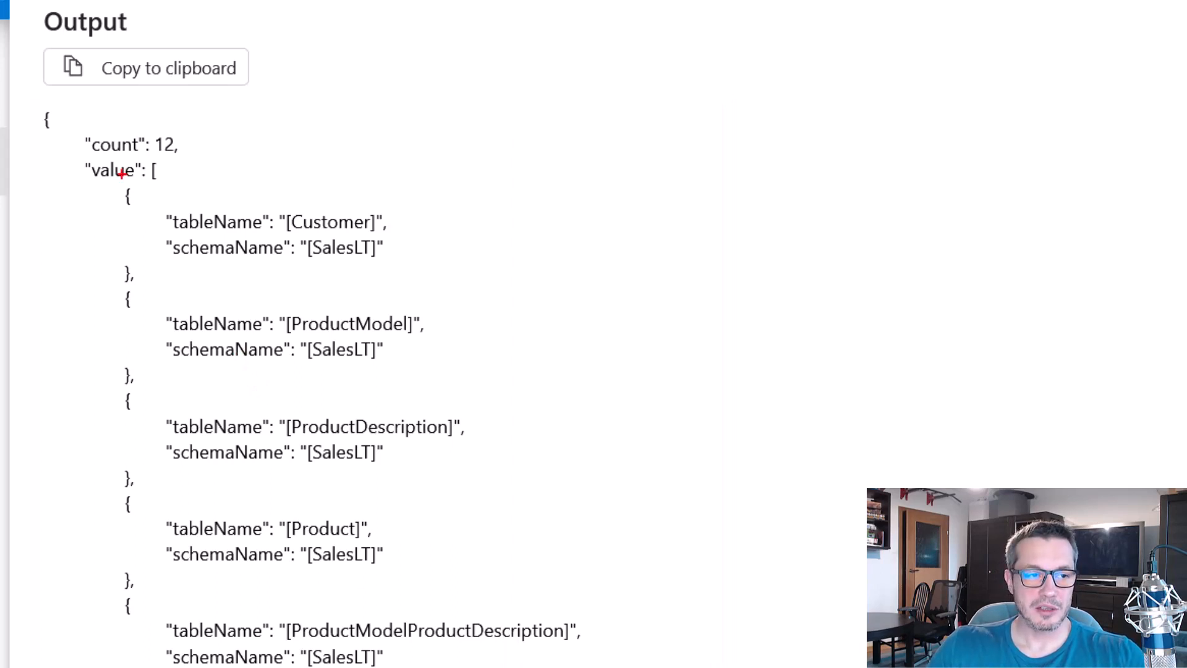
pyautogui.moveTo(77, 154); pyautogui.dragTo(138, 183)
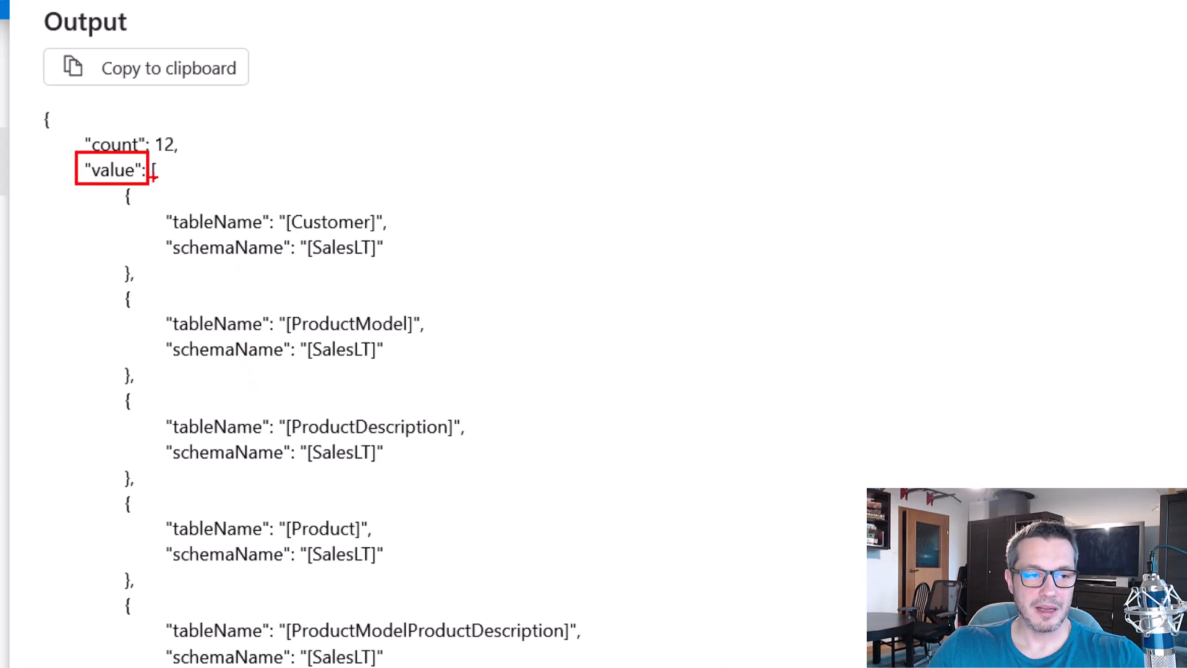
pyautogui.press('e')
pyautogui.moveTo(143, 160)
pyautogui.mouseDown()
pyautogui.moveTo(167, 189)
pyautogui.moveTo(159, 202)
pyautogui.moveTo(404, 272)
pyautogui.mouseUp()
pyautogui.press('e')
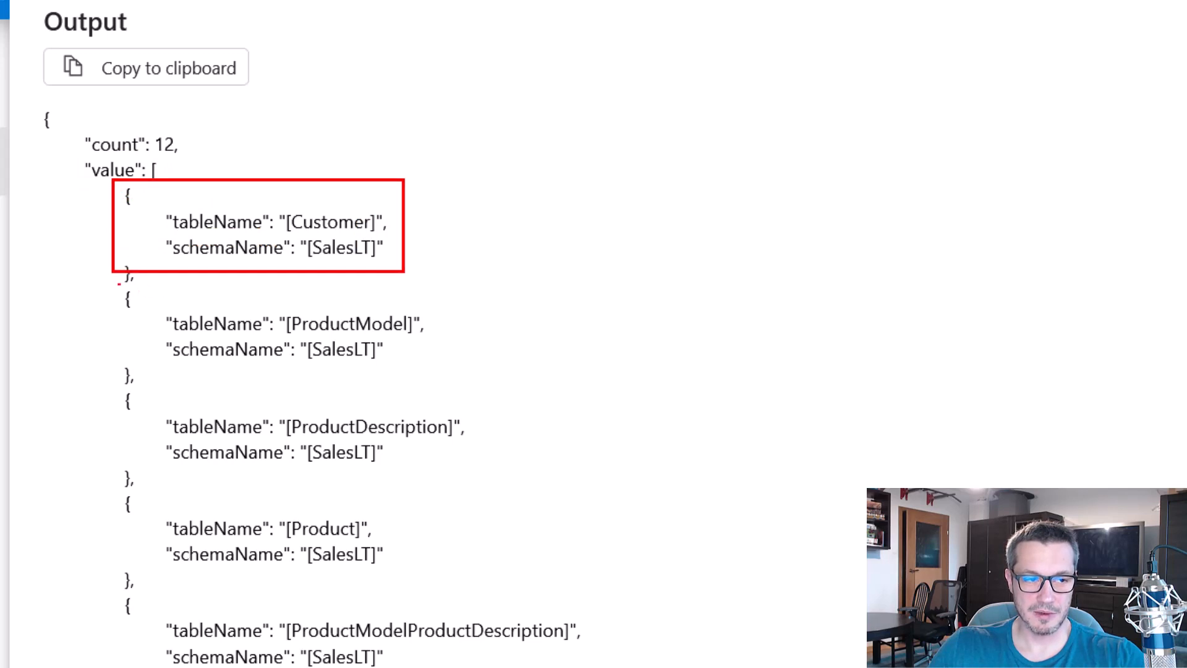
pyautogui.moveTo(117, 283); pyautogui.dragTo(454, 382)
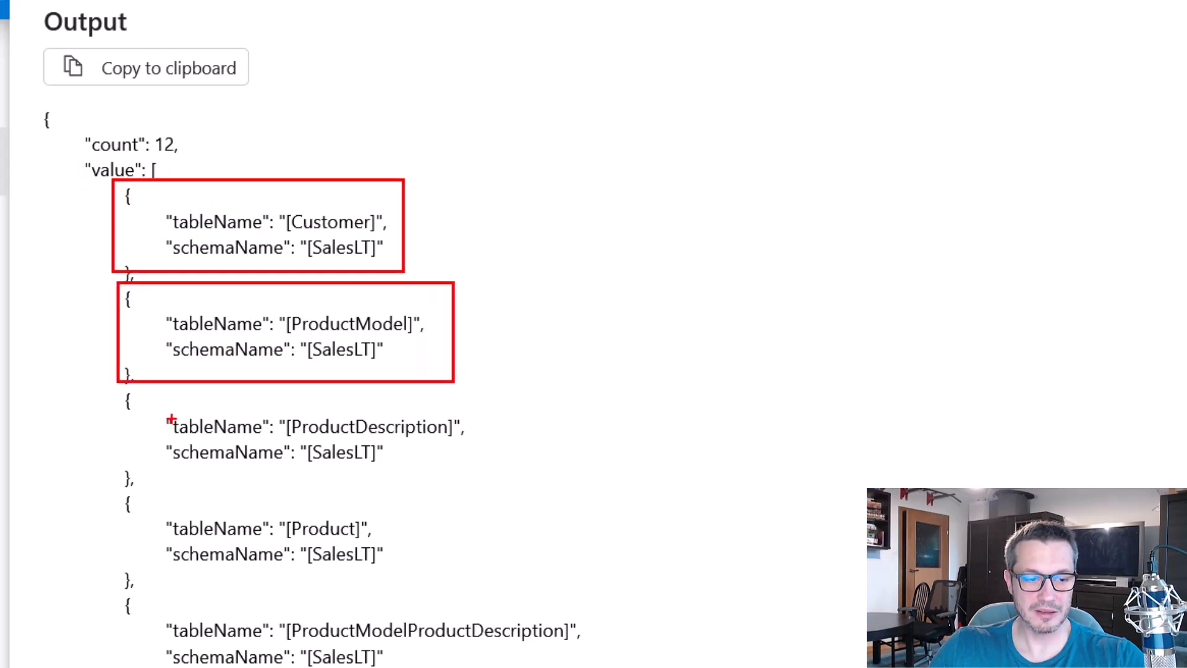
pyautogui.press('e')
pyautogui.moveTo(164, 404); pyautogui.dragTo(274, 436)
pyautogui.moveTo(165, 435); pyautogui.dragTo(294, 471)
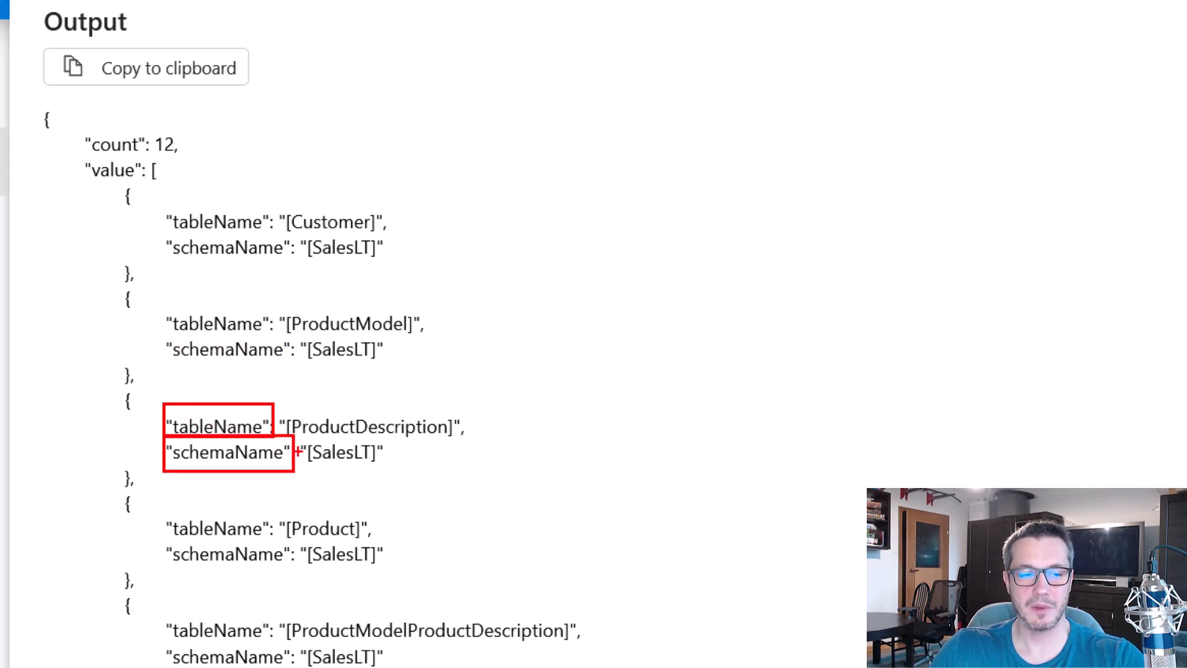
pyautogui.press('e')
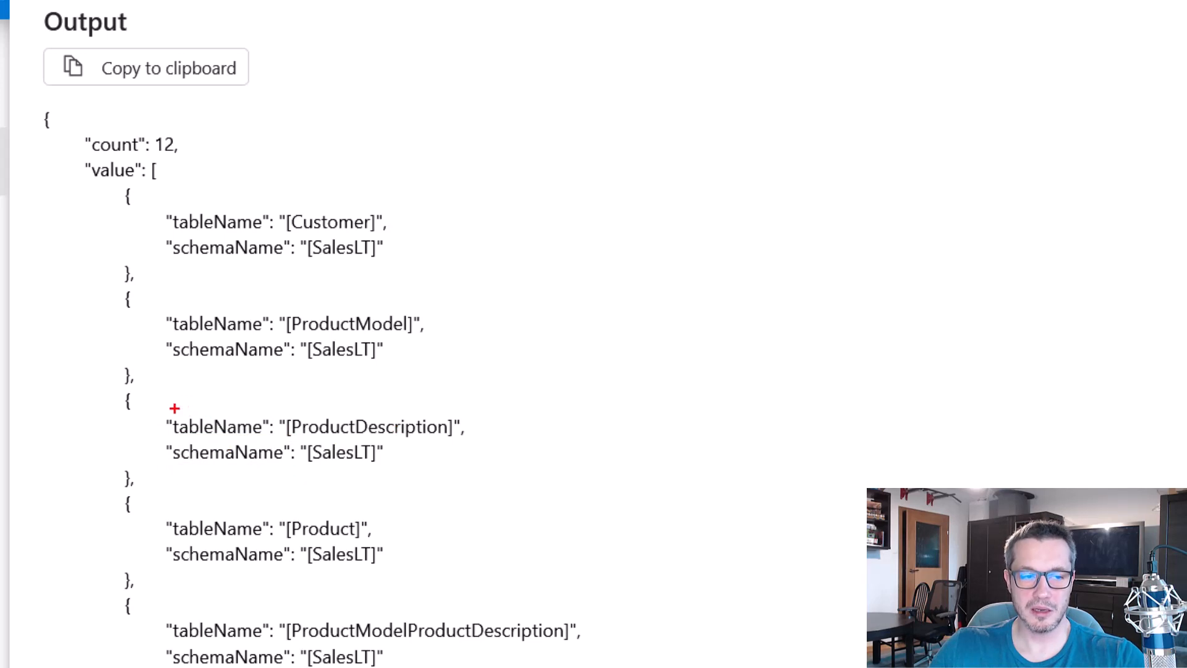
pyautogui.moveTo(123, 428)
pyautogui.mouseDown()
pyautogui.moveTo(163, 421)
pyautogui.moveTo(149, 455)
pyautogui.moveTo(162, 449)
pyautogui.mouseUp()
pyautogui.moveTo(162, 449); pyautogui.dragTo(150, 457)
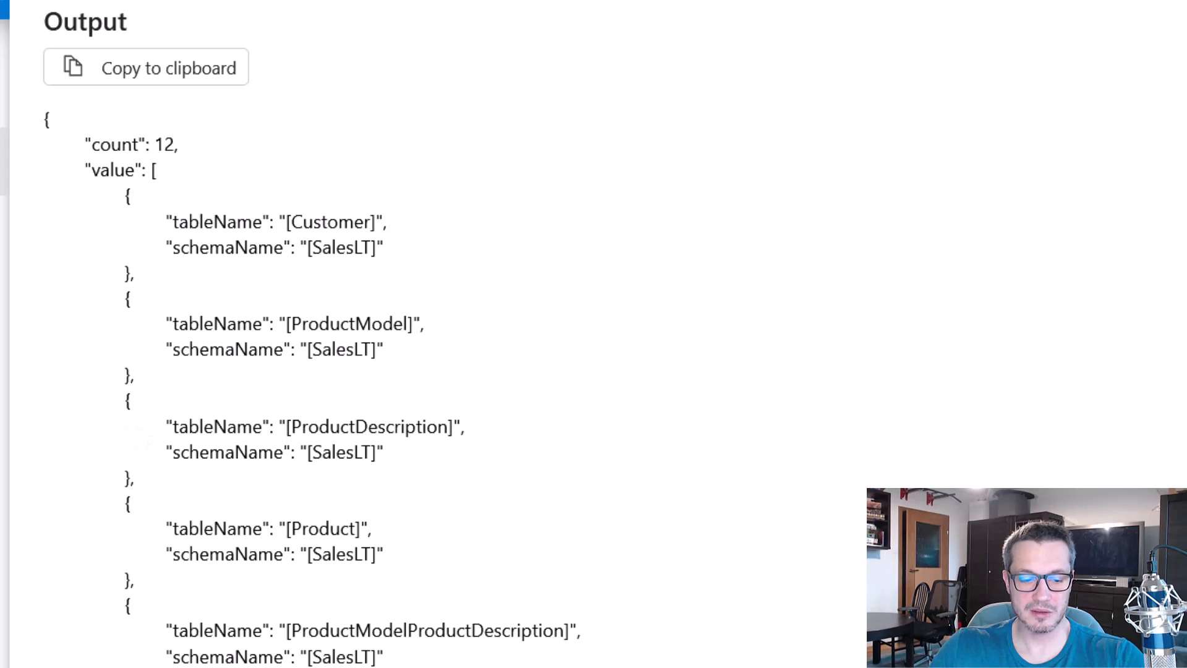
pyautogui.hotkey('alt', 'Tab')
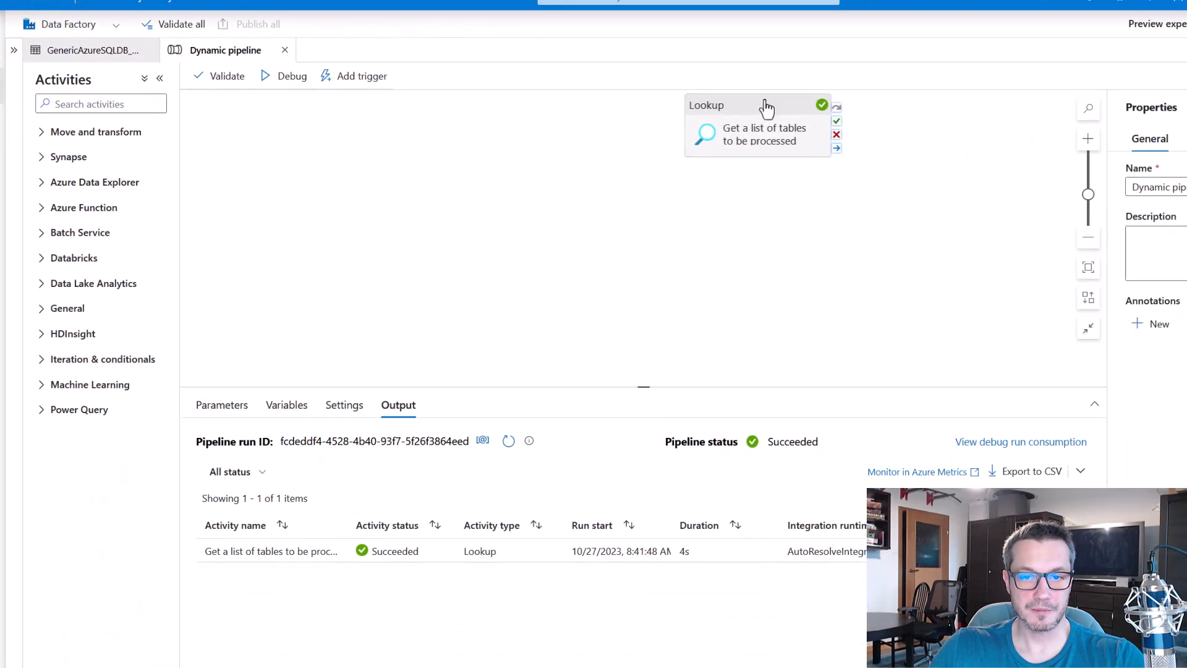
# Review the query in the Lookup activity's settings, enlarging its box to check the tableName and schemaName column aliases.
pyautogui.click(766, 109)
pyautogui.click(288, 409)
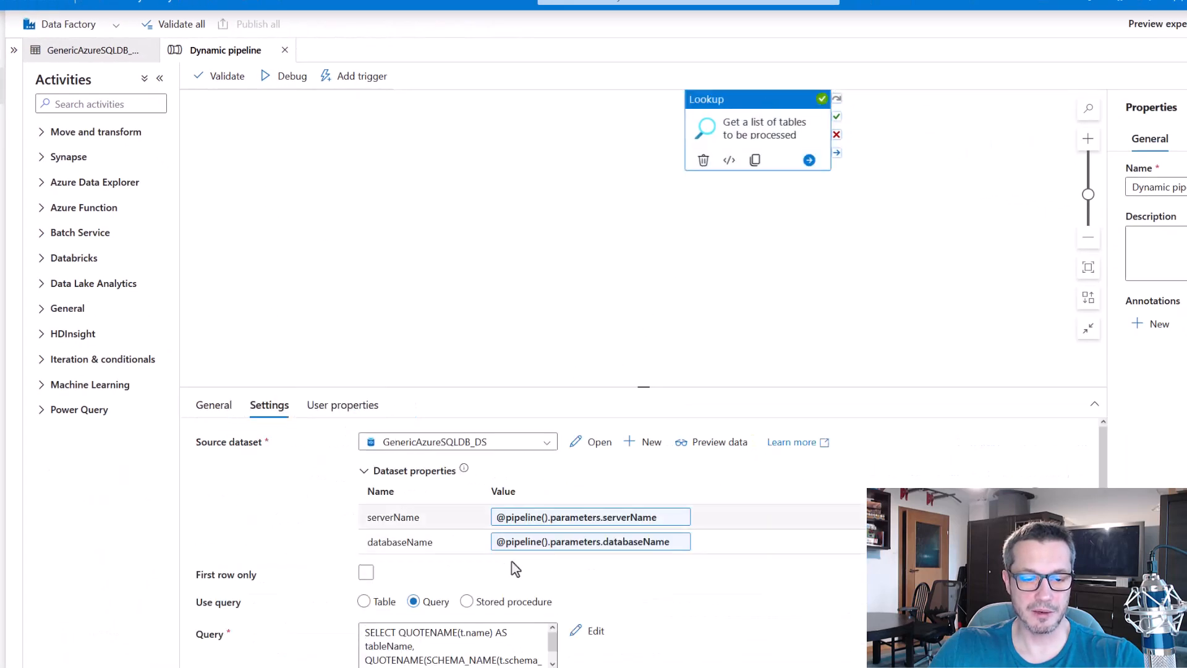
pyautogui.scroll(-1, 549, 583)
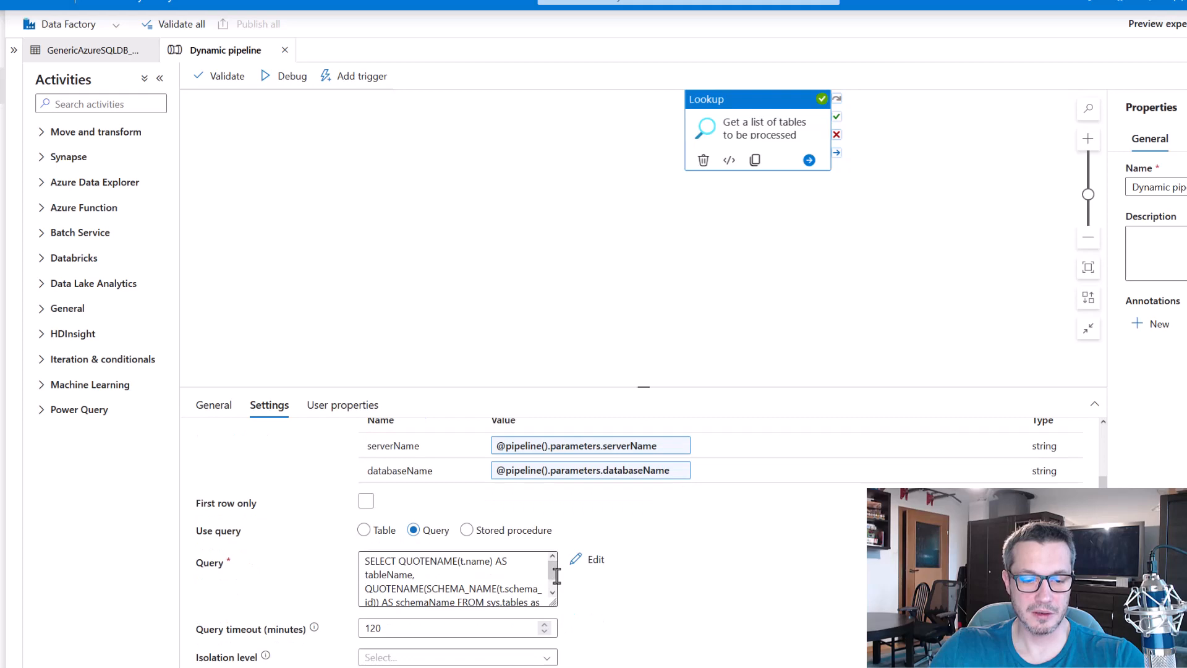
pyautogui.moveTo(555, 603); pyautogui.dragTo(703, 664)
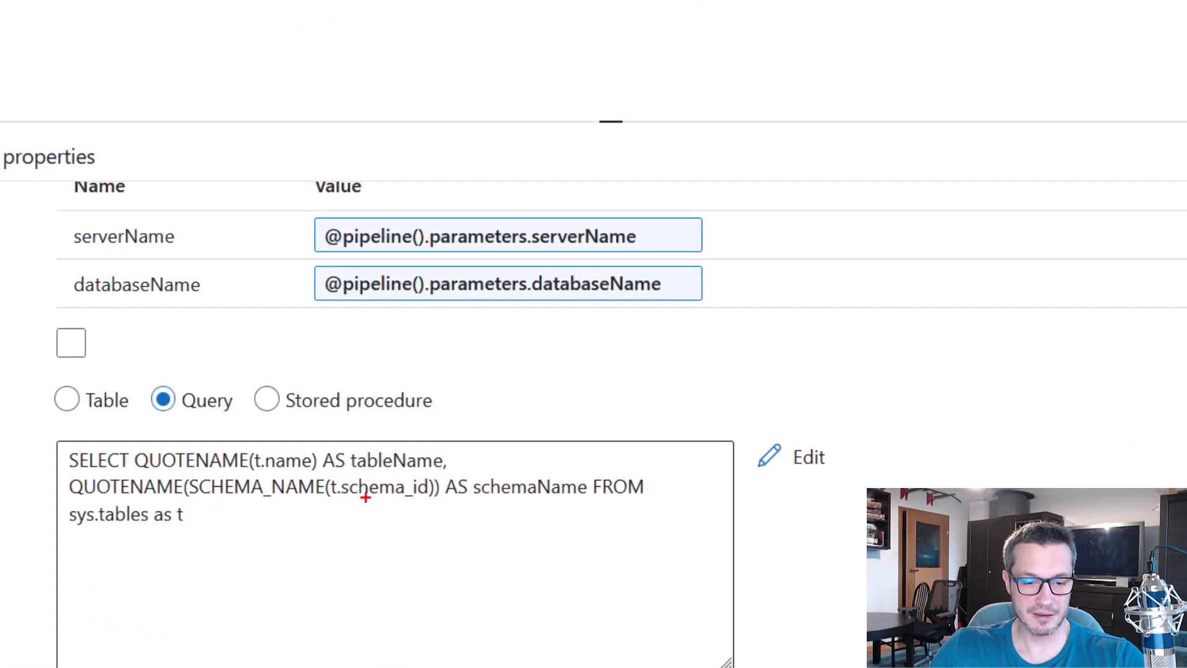
pyautogui.moveTo(344, 434); pyautogui.dragTo(595, 504)
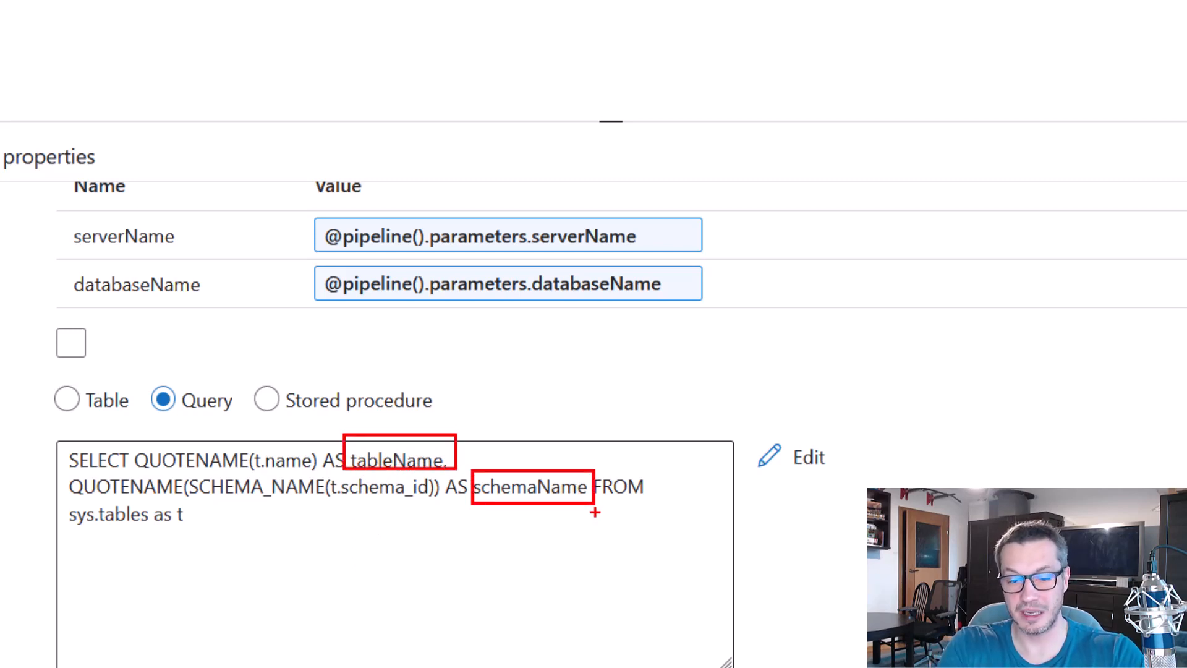
pyautogui.press('Escape')
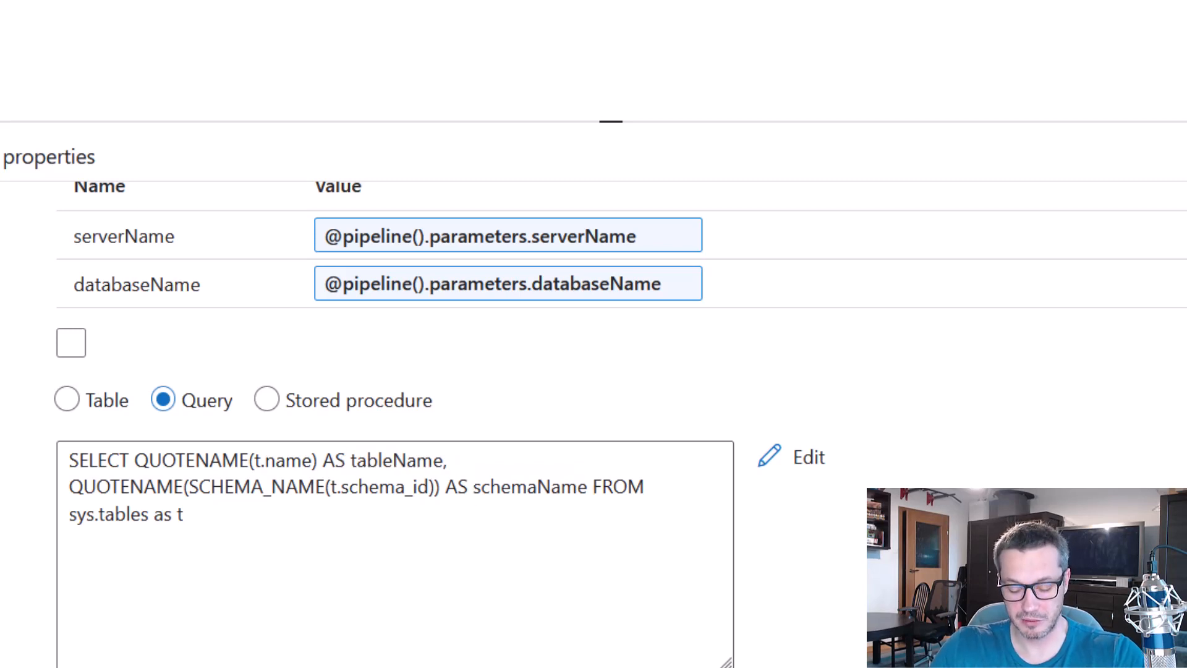
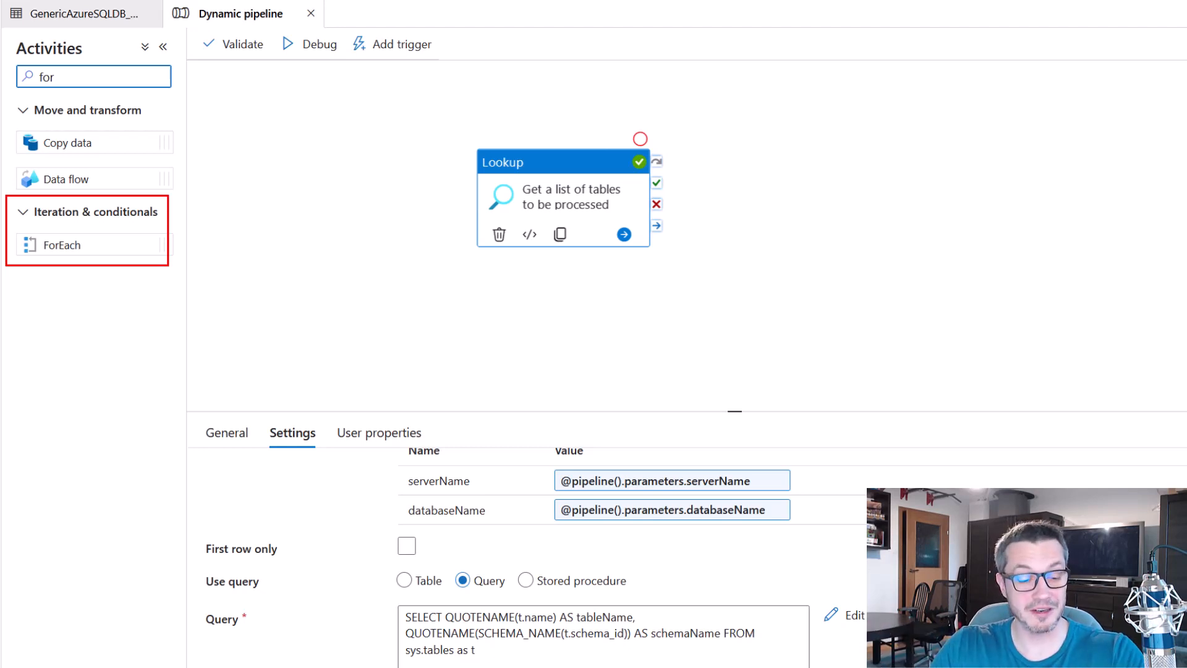
# Add a ForEach activity beside the Lookup, connect it to the Lookup's success output, and space the two activities apart.
pyautogui.moveTo(72, 244)
pyautogui.mouseDown()
pyautogui.moveTo(465, 292)
pyautogui.moveTo(775, 160)
pyautogui.mouseUp()
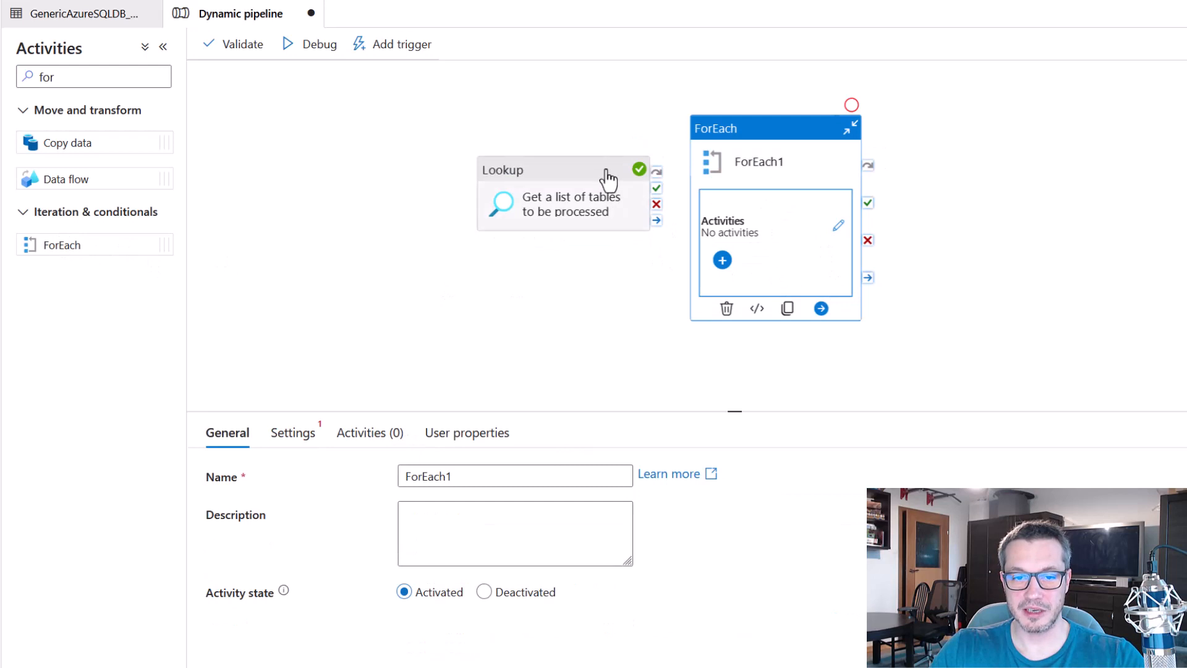
pyautogui.moveTo(657, 187); pyautogui.dragTo(705, 196)
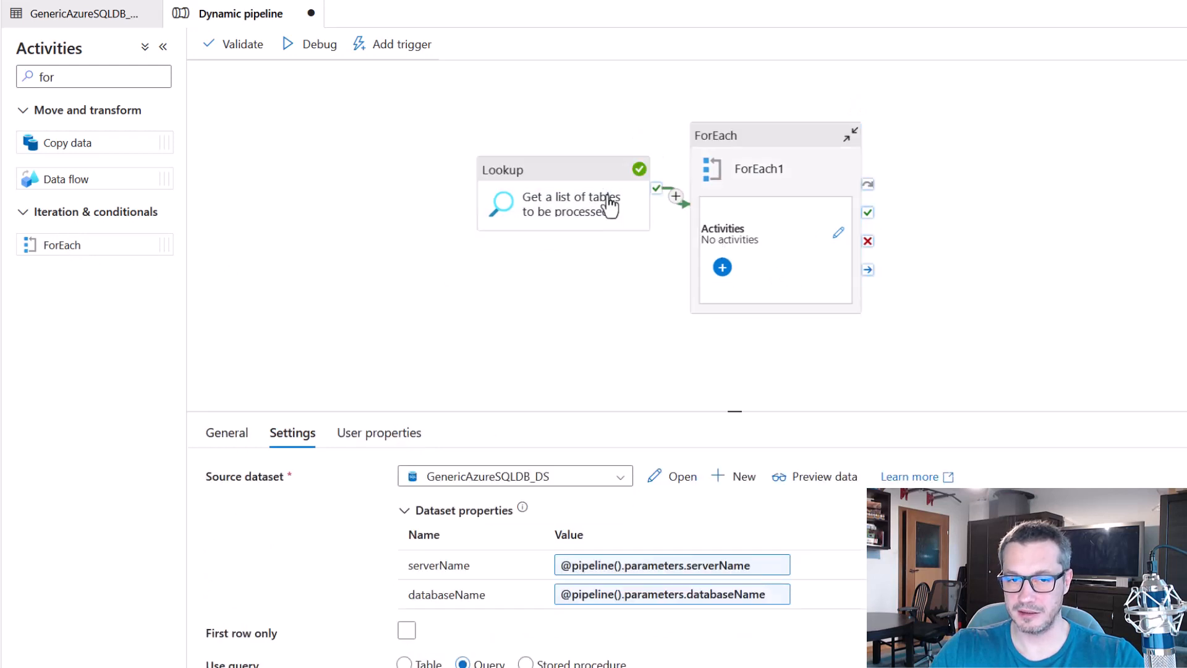
pyautogui.moveTo(583, 180); pyautogui.dragTo(539, 186)
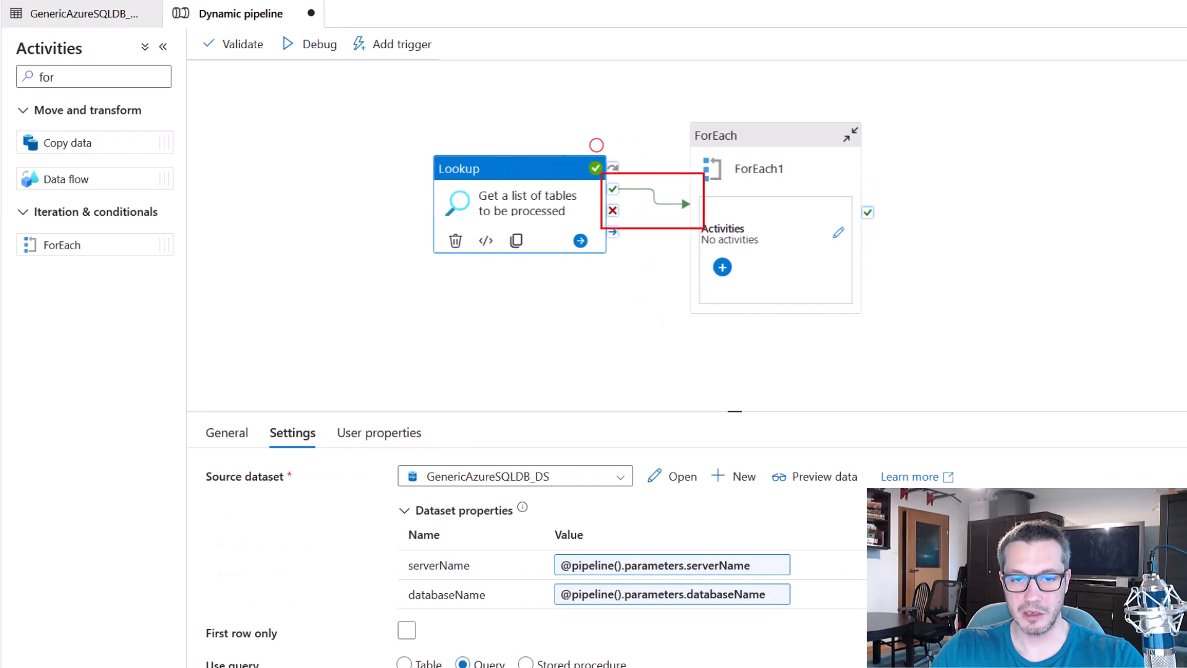
pyautogui.click(674, 312)
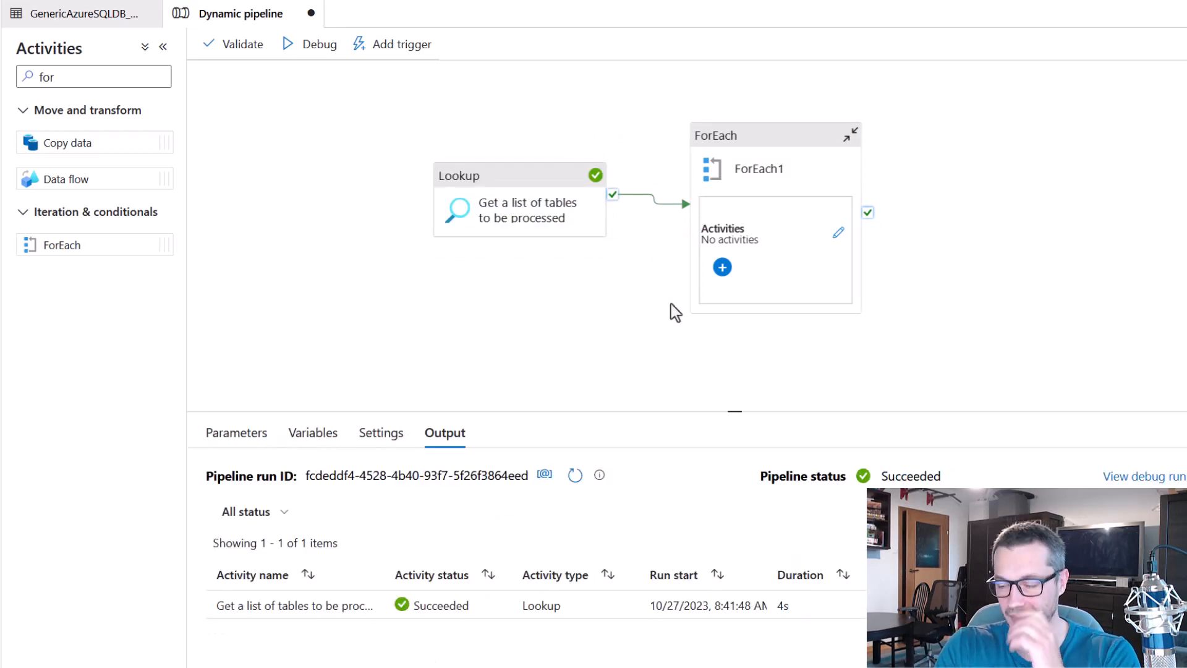
# Rename the ForEach activity as "Iterate over all tables".
pyautogui.click(756, 146)
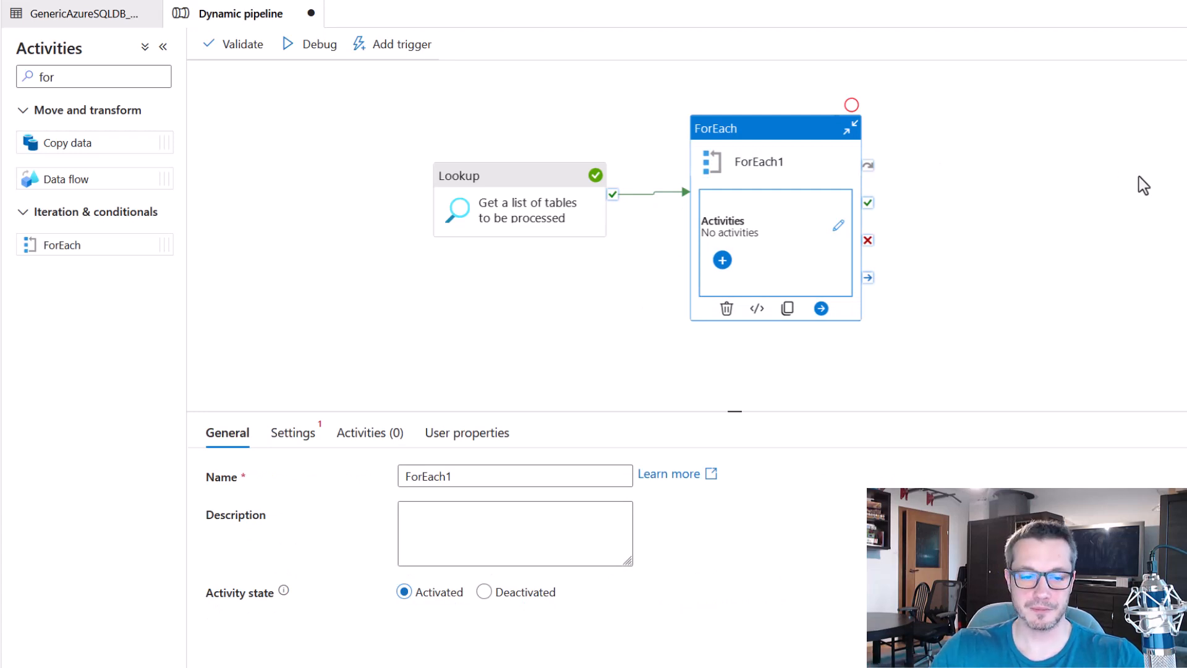
pyautogui.moveTo(480, 474); pyautogui.dragTo(346, 472)
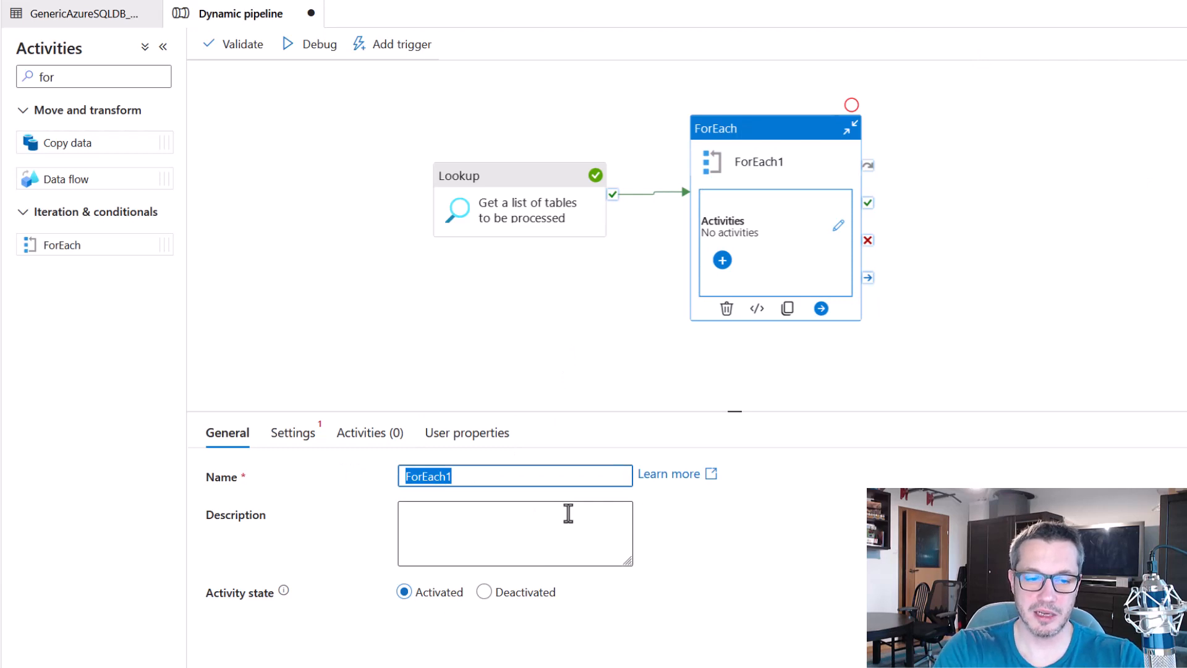
pyautogui.write('Iterat')
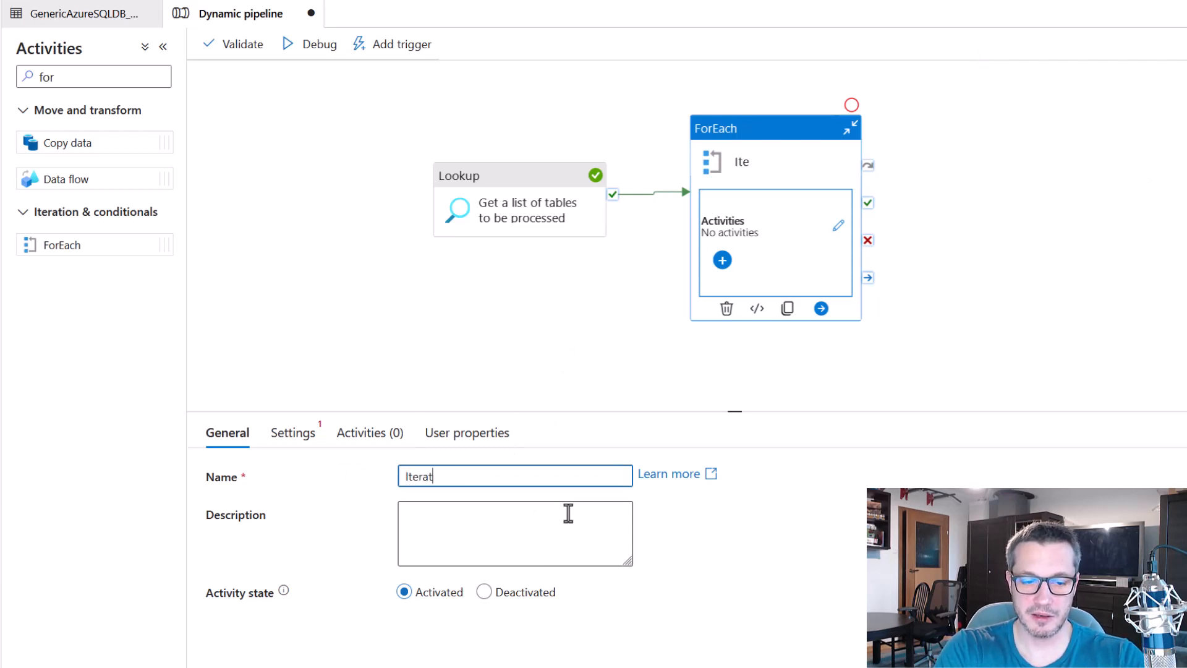
pyautogui.write('e over all')
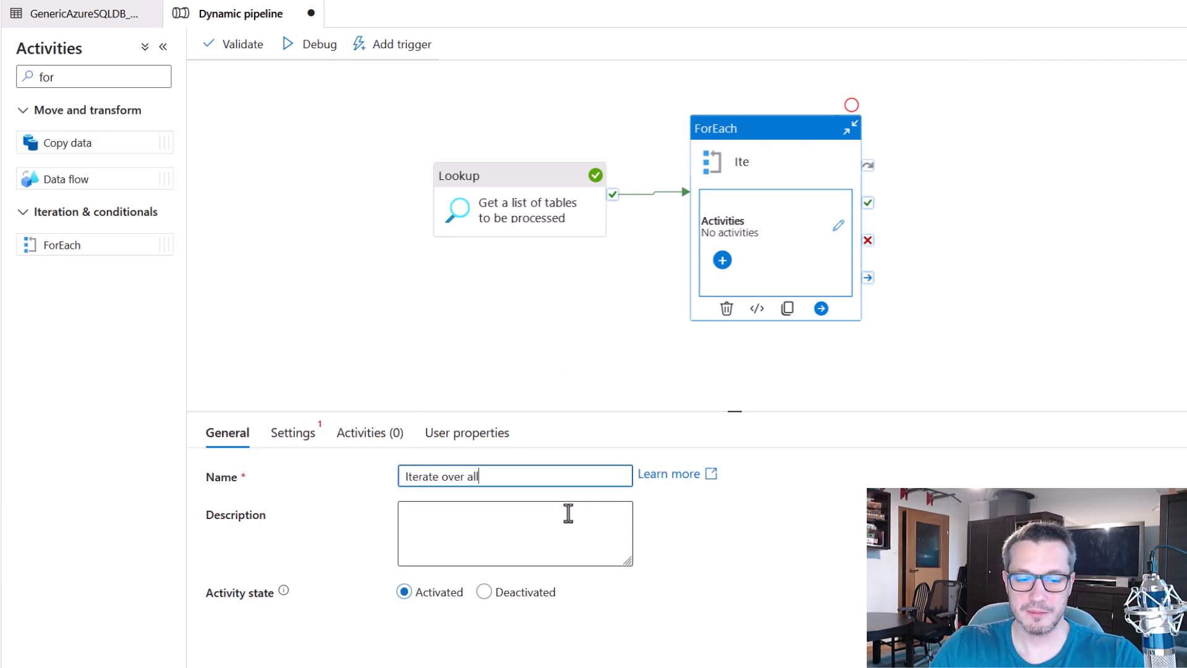
pyautogui.write(' tables')
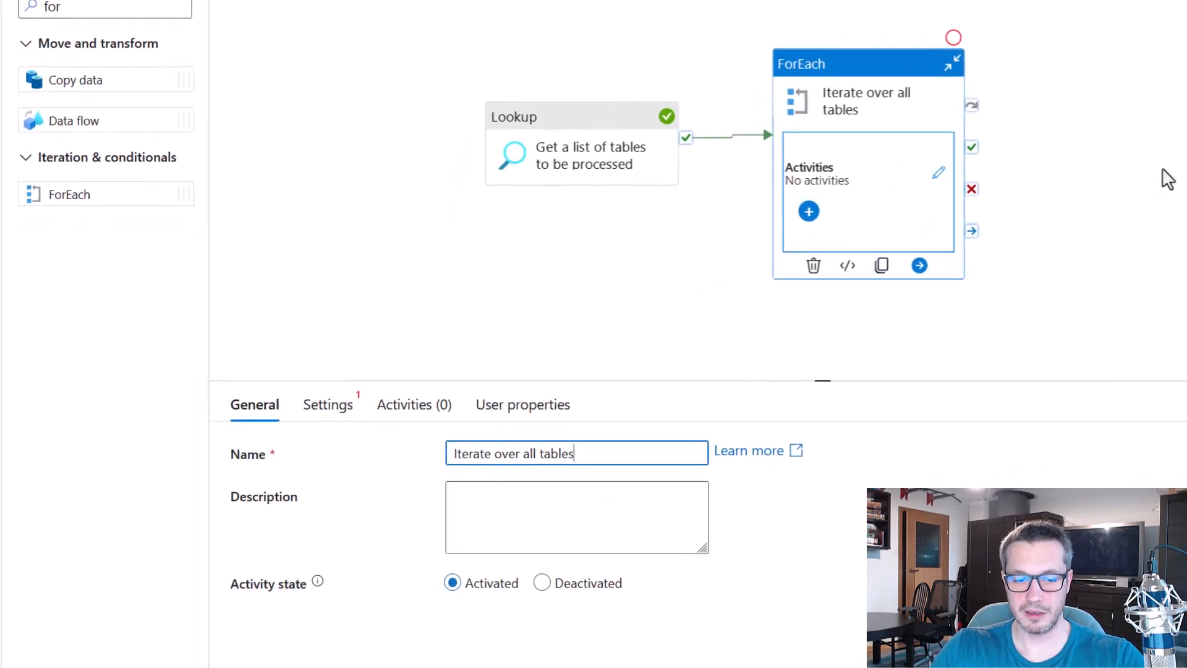
# Open the settings of the ForEach activity and start editing its Items property.
pyautogui.click(337, 413)
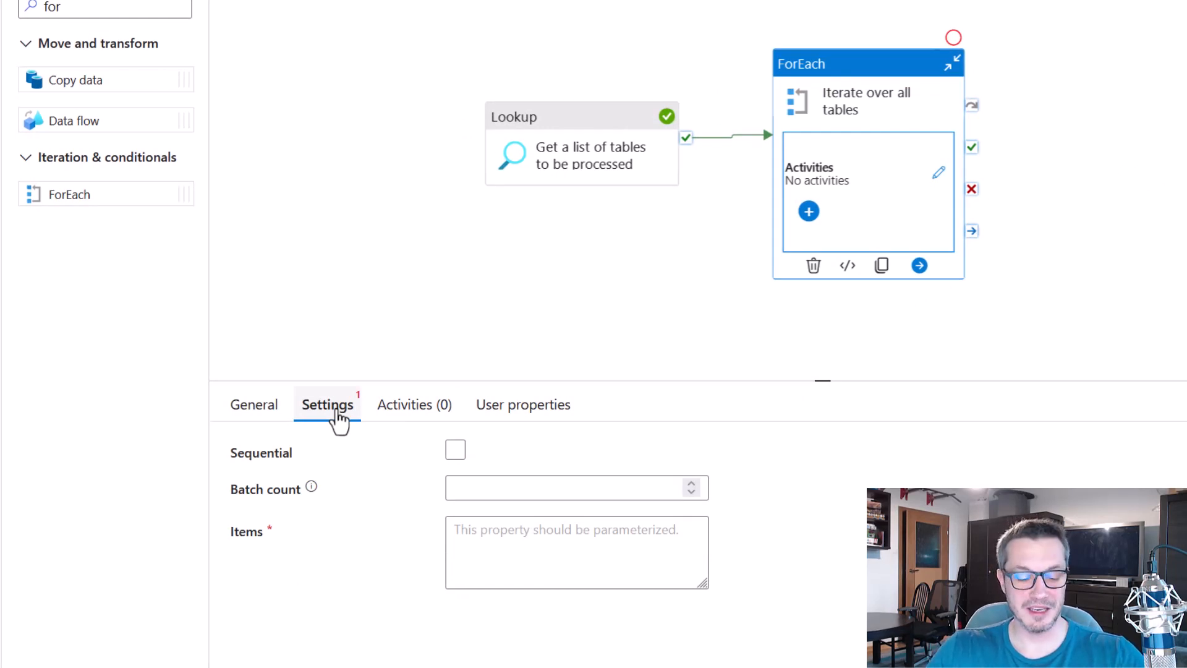
pyautogui.hotkey('ctrl', '2')
pyautogui.moveTo(223, 504)
pyautogui.mouseDown()
pyautogui.moveTo(589, 620)
pyautogui.moveTo(751, 612)
pyautogui.mouseUp()
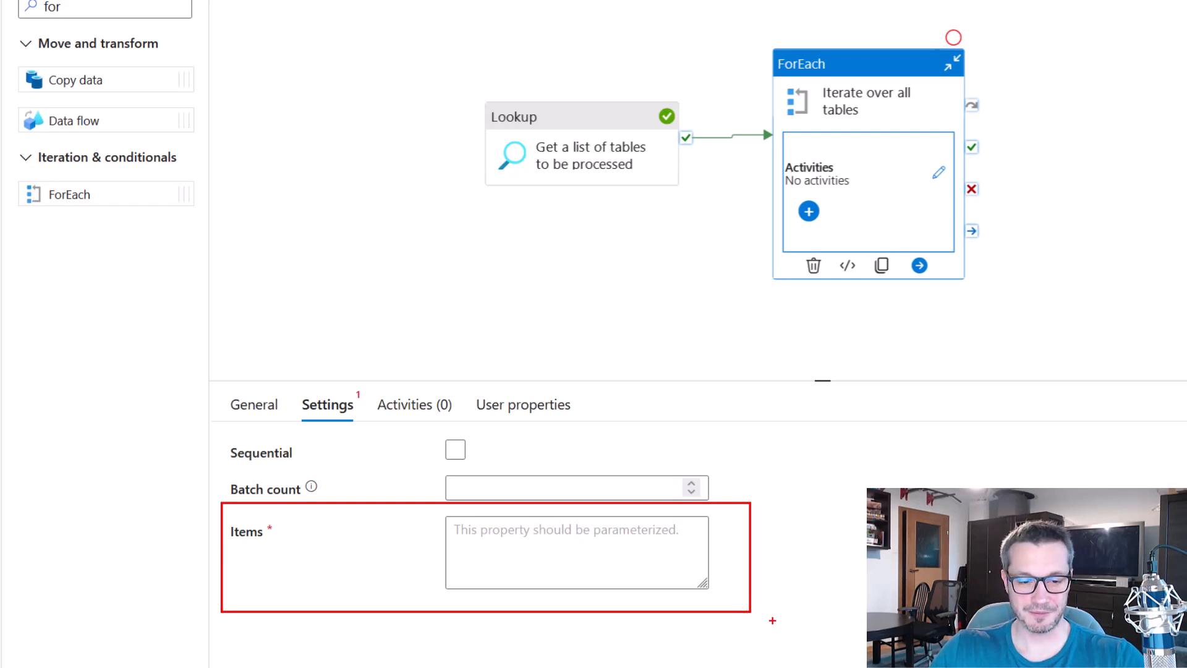
pyautogui.press('e')
pyautogui.press('Escape')
pyautogui.click(580, 541)
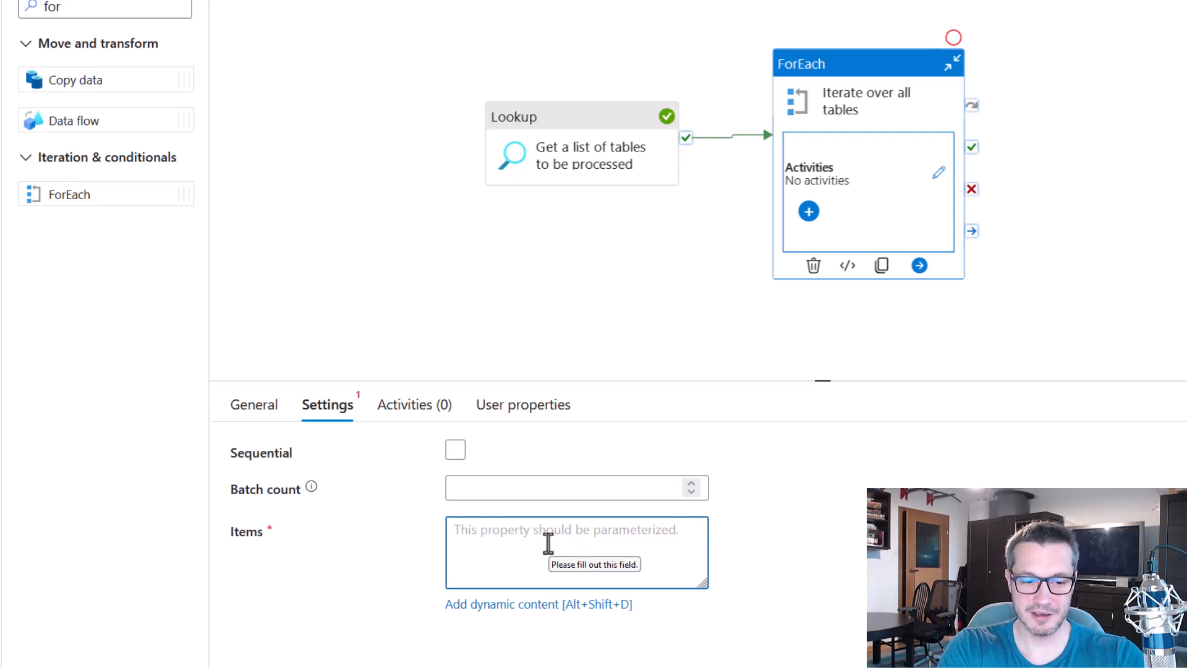
pyautogui.write('tes')
pyautogui.press('BackSpace')
pyautogui.press('BackSpace')
pyautogui.press('BackSpace')
pyautogui.write('o')
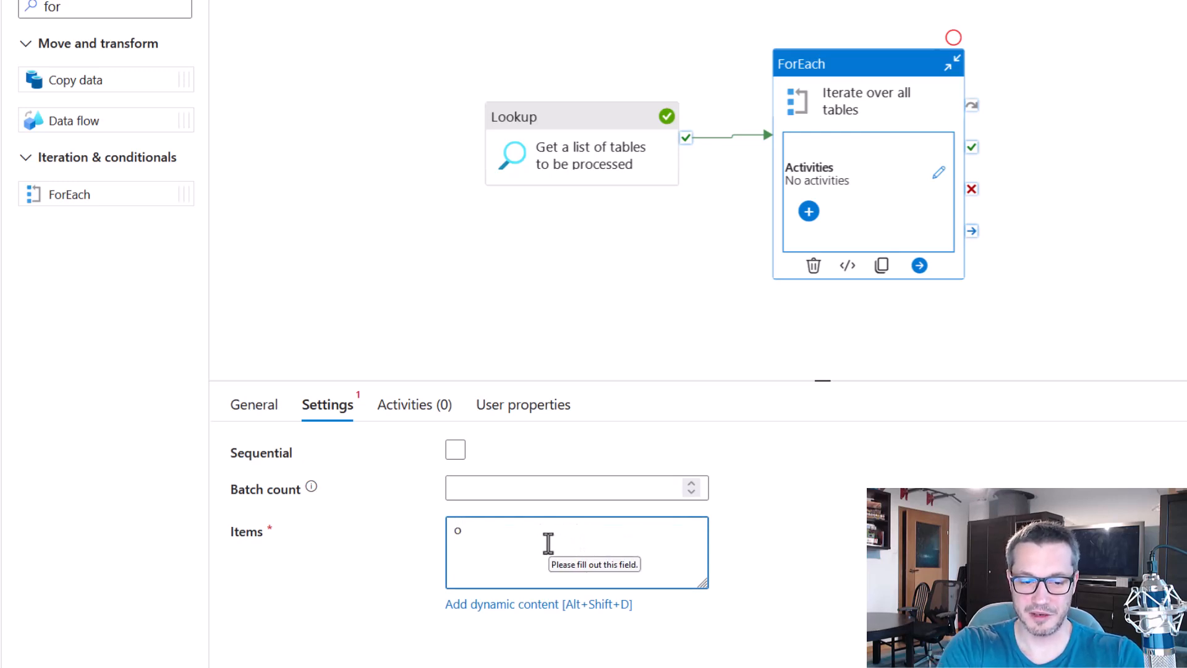
pyautogui.press('BackSpace')
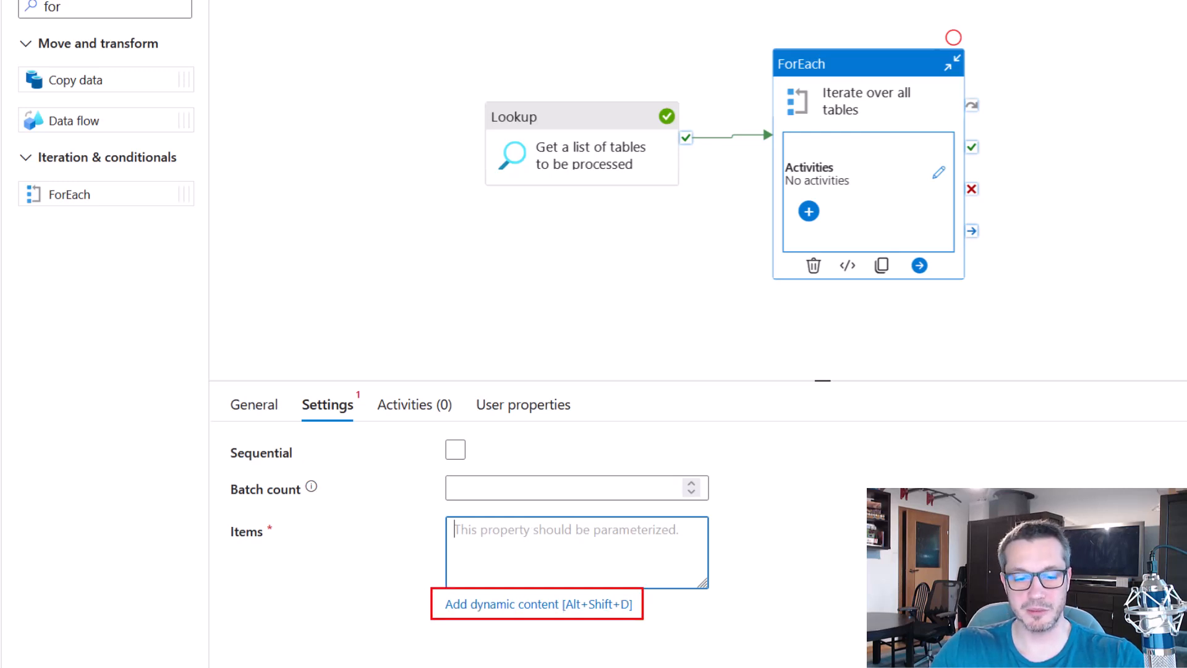
# Open the pipeline expression builder to add dynamic content for the ForEach's Items property.
pyautogui.click(610, 578)
pyautogui.click(603, 608)
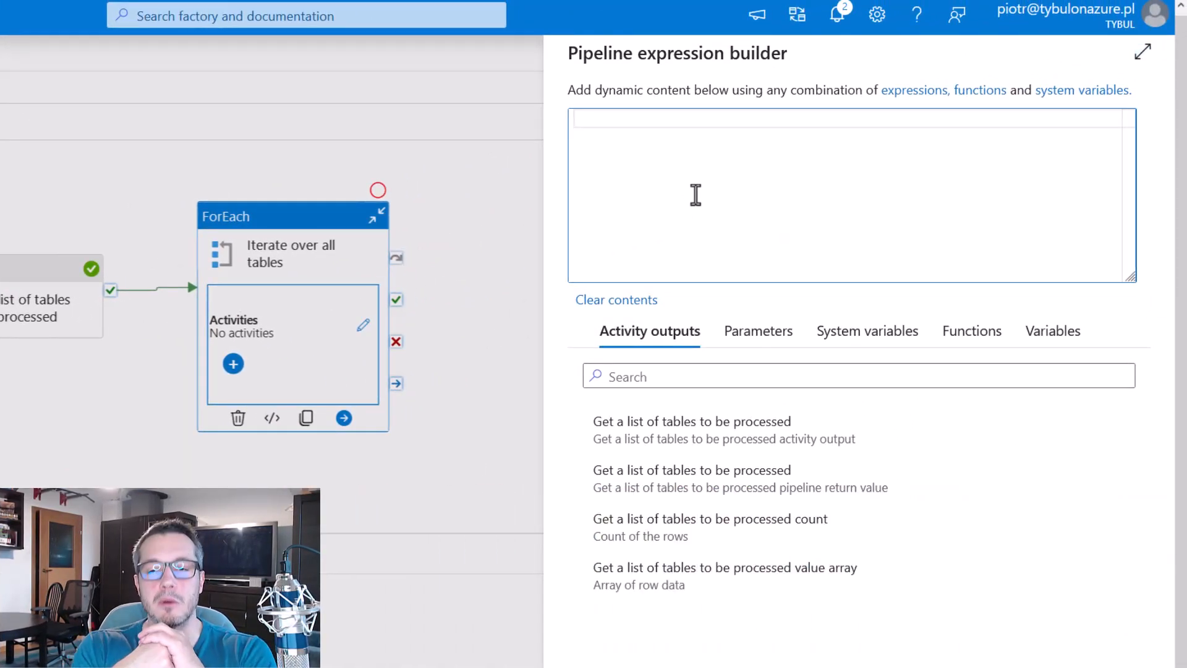
pyautogui.click(696, 194)
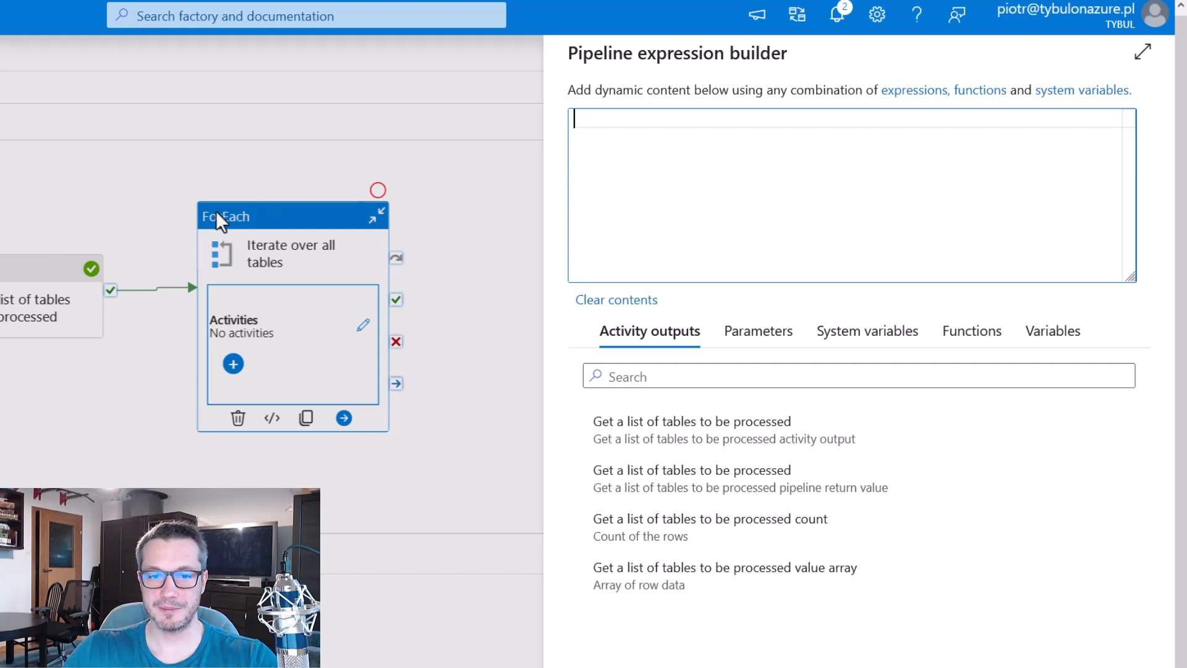
pyautogui.moveTo(187, 187)
pyautogui.mouseDown()
pyautogui.moveTo(421, 426)
pyautogui.moveTo(424, 451)
pyautogui.mouseUp()
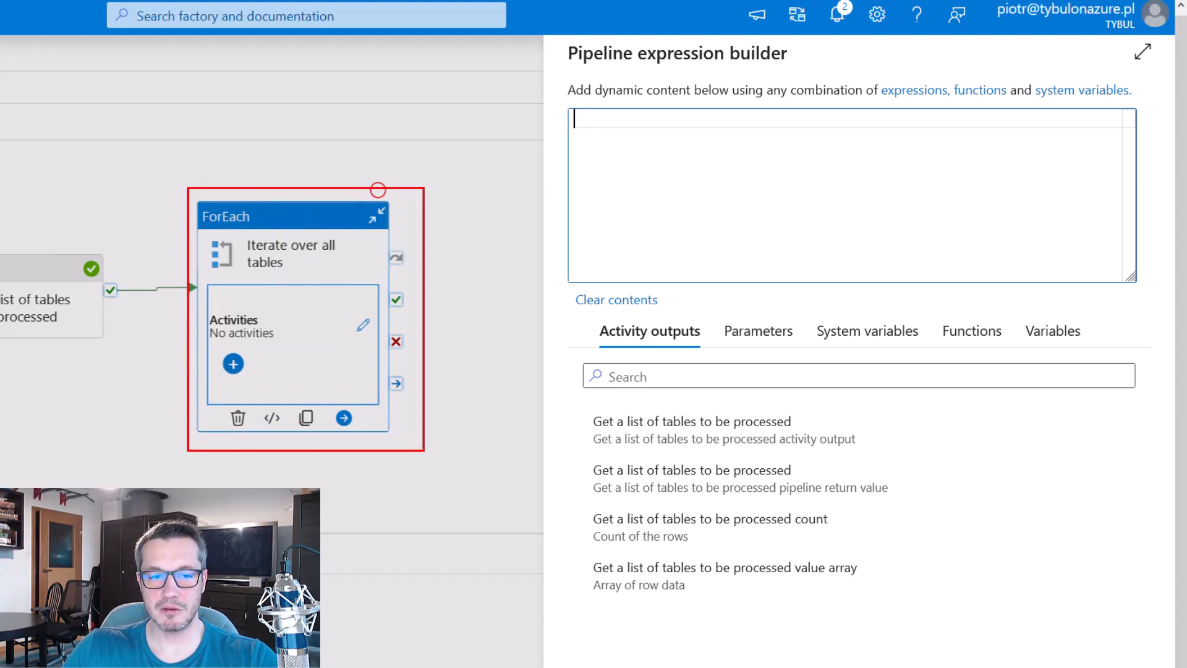
pyautogui.moveTo(1, 228); pyautogui.dragTo(114, 357)
pyautogui.press('e')
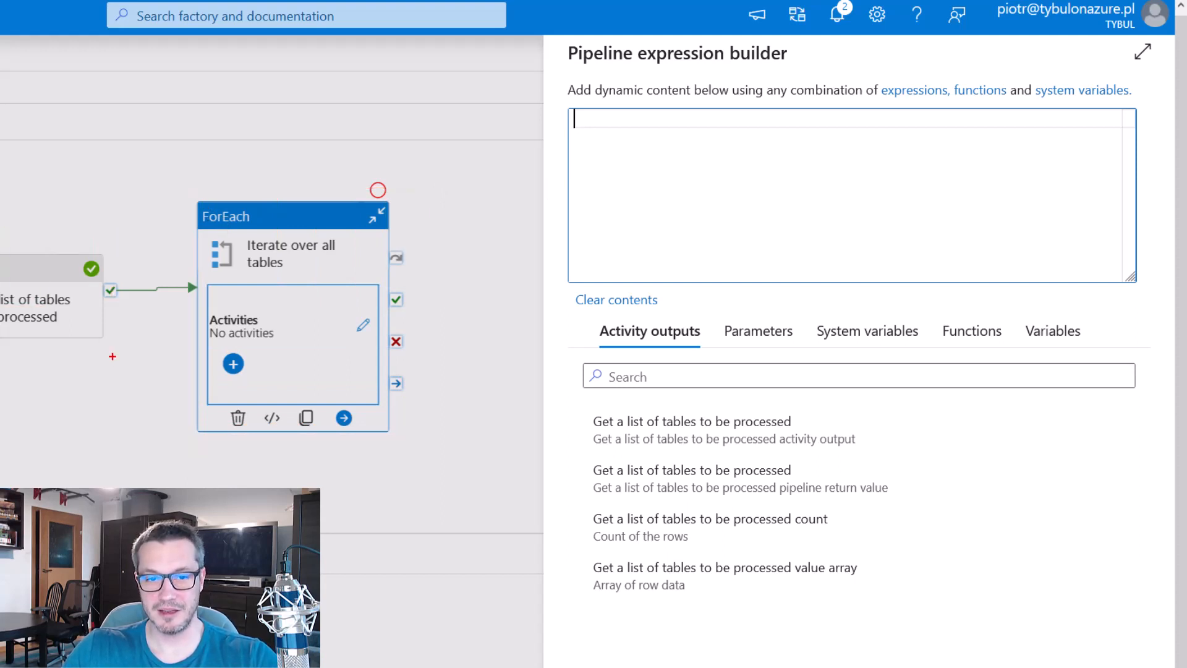
pyautogui.press('Escape')
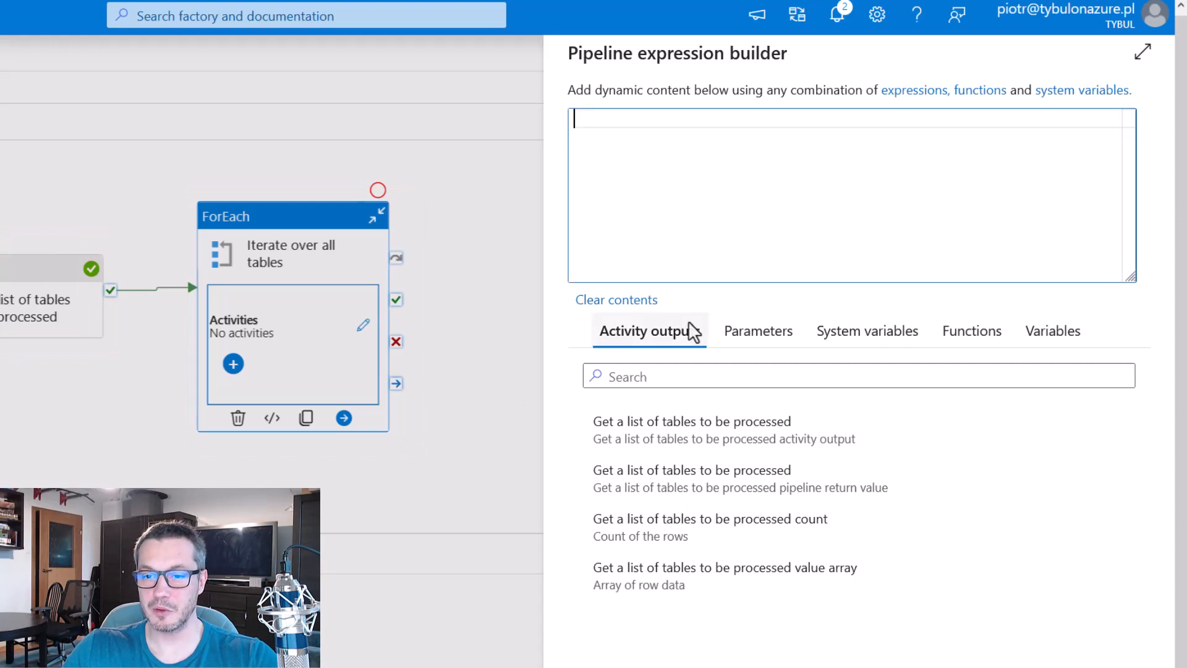
pyautogui.hotkey('ctrl', '2')
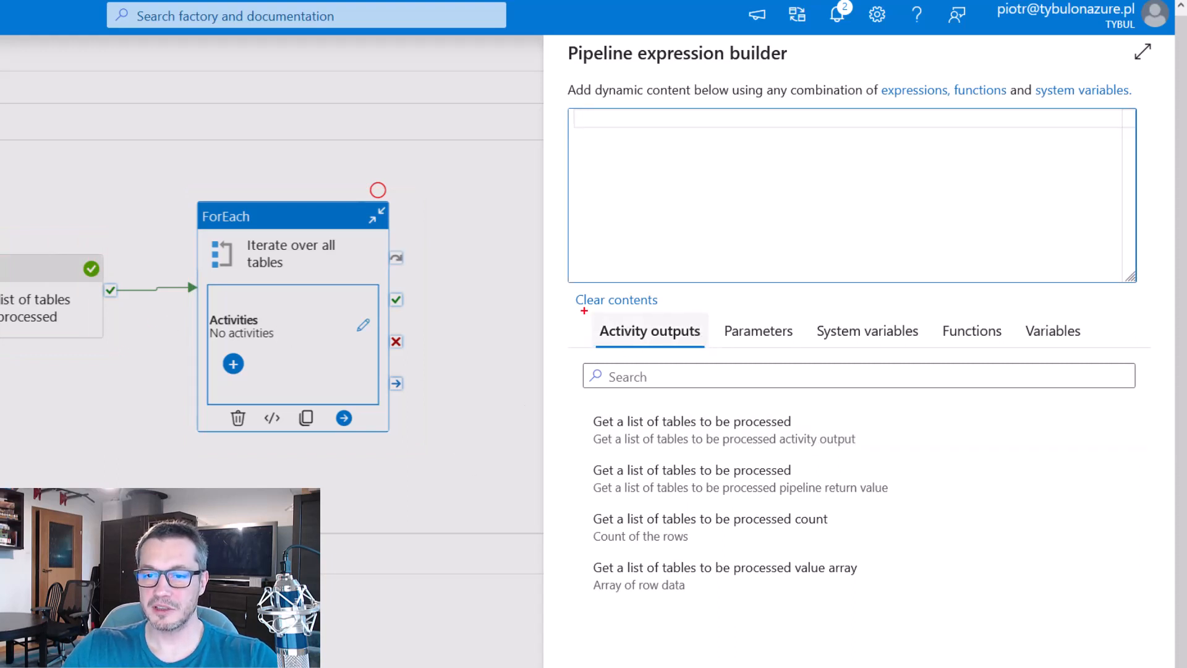
pyautogui.moveTo(583, 307)
pyautogui.mouseDown()
pyautogui.moveTo(692, 361)
pyautogui.moveTo(721, 361)
pyautogui.moveTo(719, 352)
pyautogui.mouseUp()
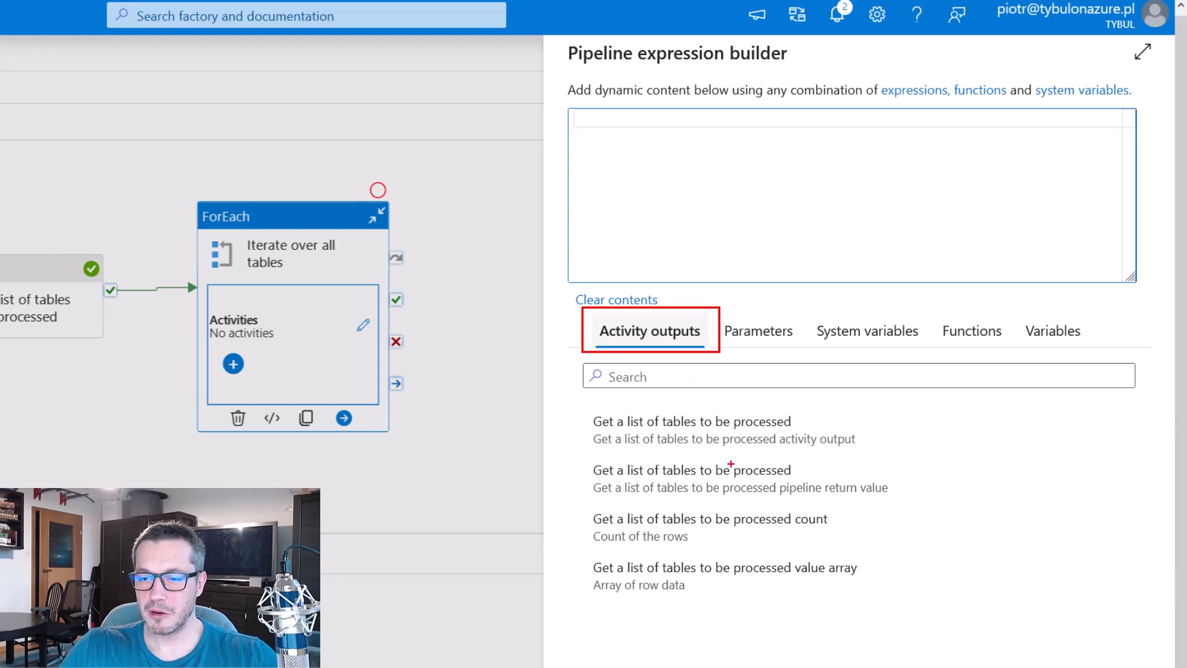
pyautogui.moveTo(574, 402); pyautogui.dragTo(925, 614)
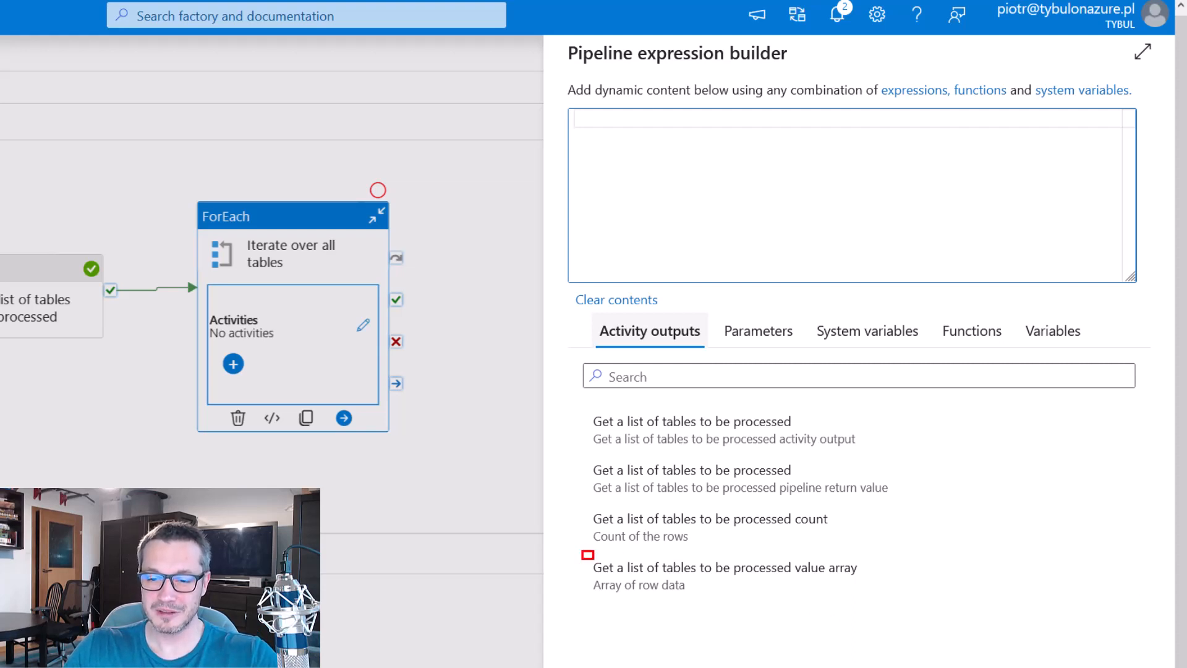
pyautogui.moveTo(593, 558); pyautogui.dragTo(876, 606)
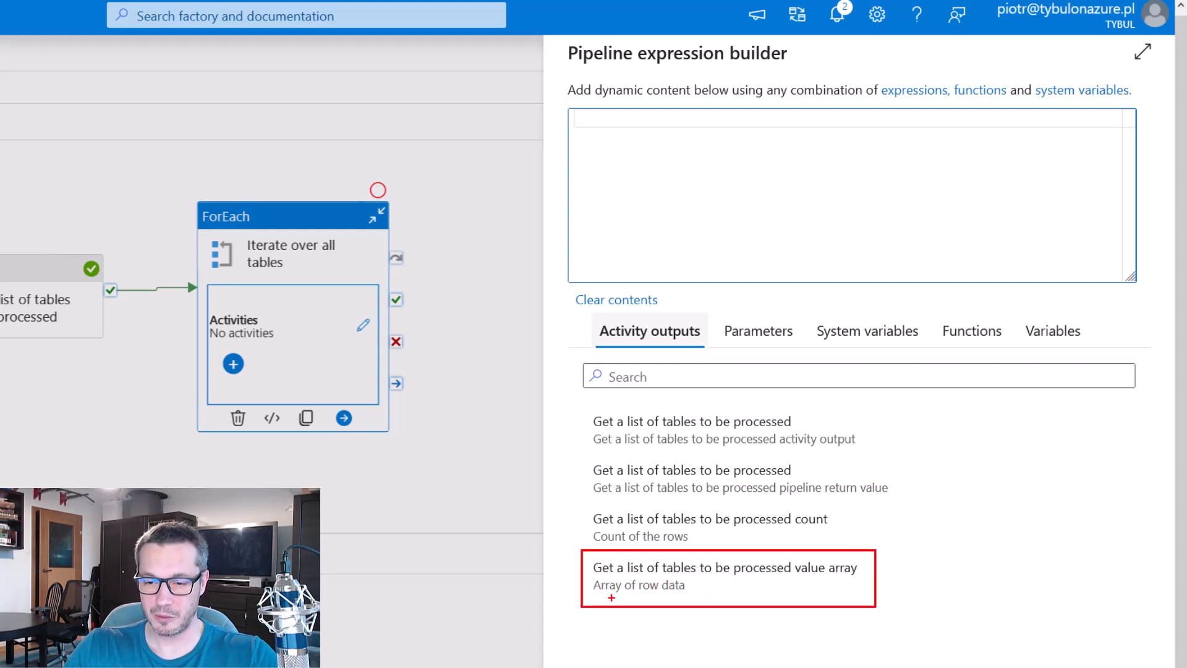
pyautogui.moveTo(602, 595); pyautogui.dragTo(673, 597)
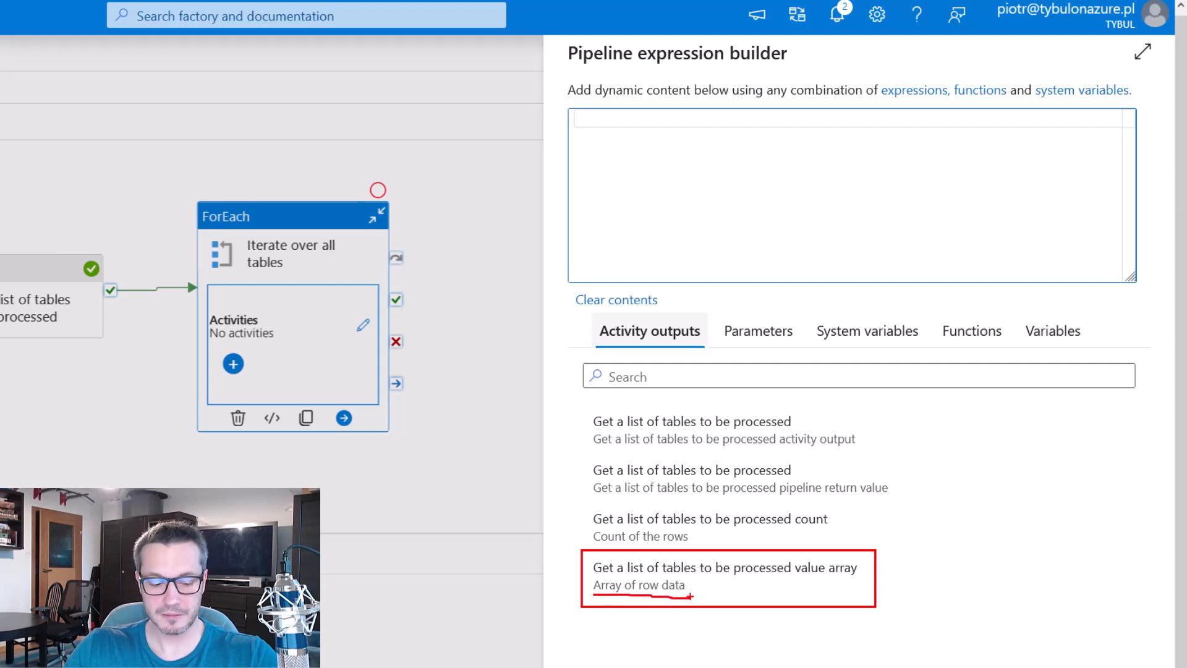
pyautogui.press('Escape')
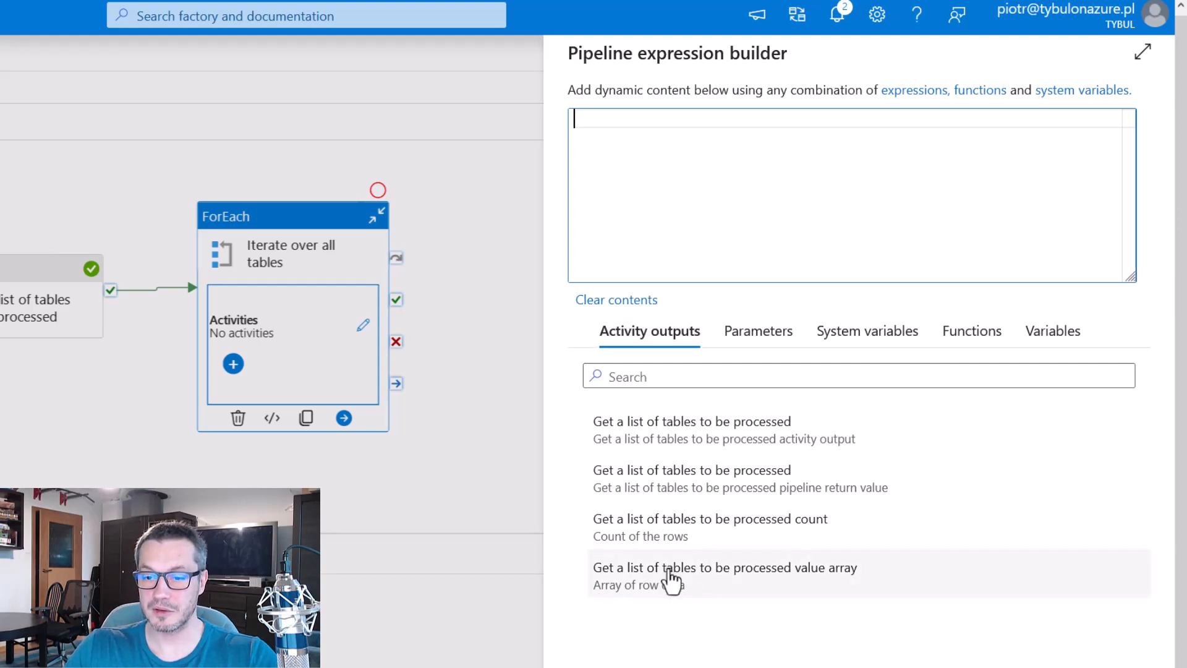
pyautogui.click(672, 581)
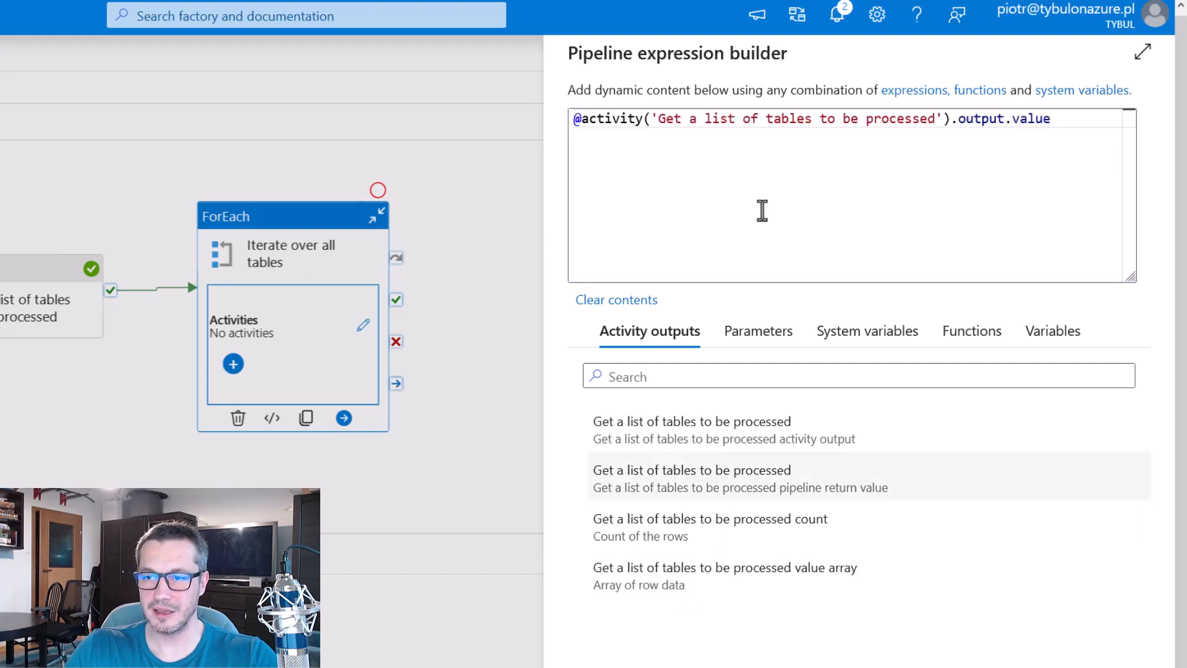
pyautogui.moveTo(559, 93)
pyautogui.mouseDown()
pyautogui.moveTo(705, 137)
pyautogui.moveTo(1068, 141)
pyautogui.mouseUp()
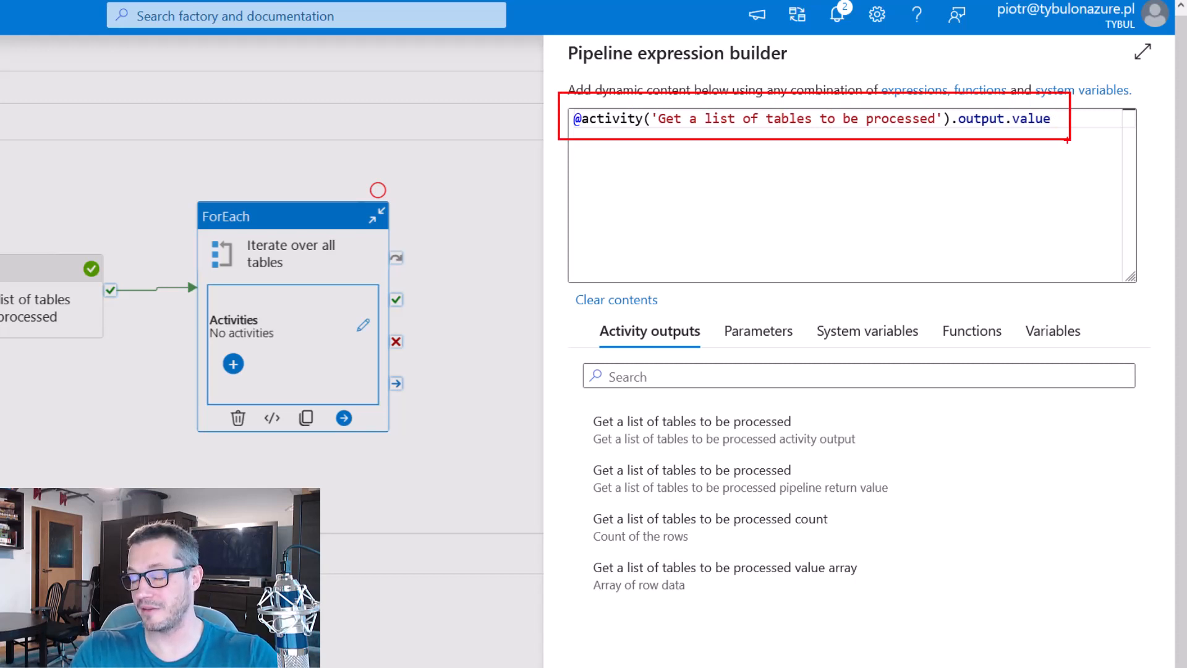
pyautogui.press('Escape')
pyautogui.press('Escape')
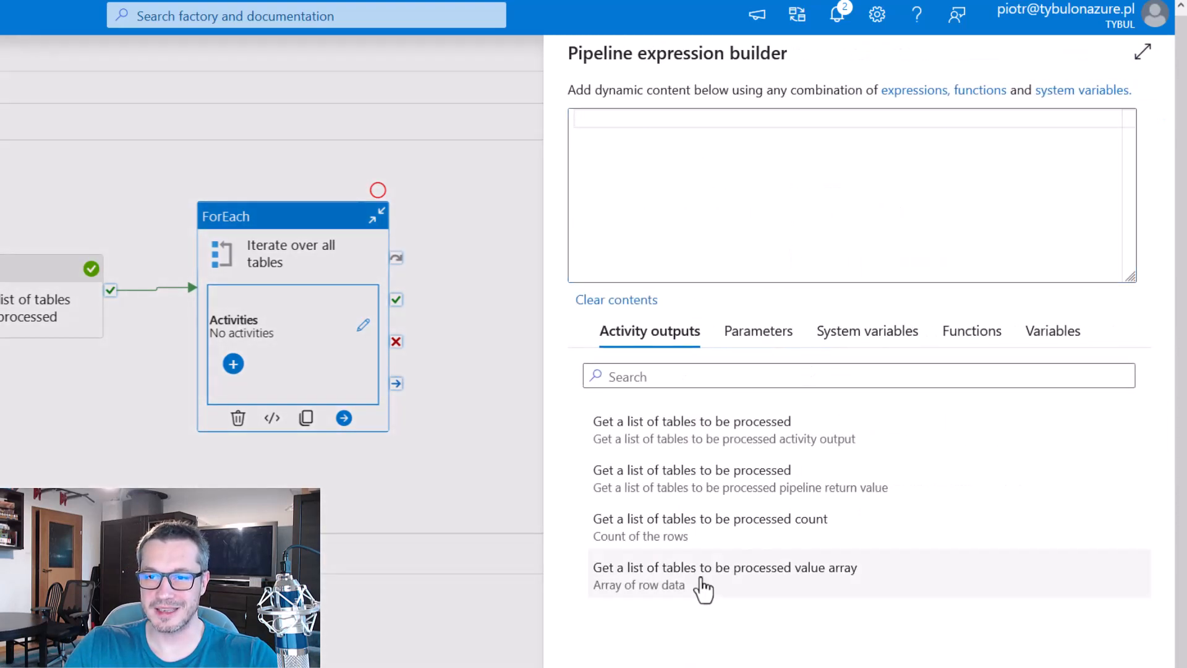
pyautogui.click(702, 586)
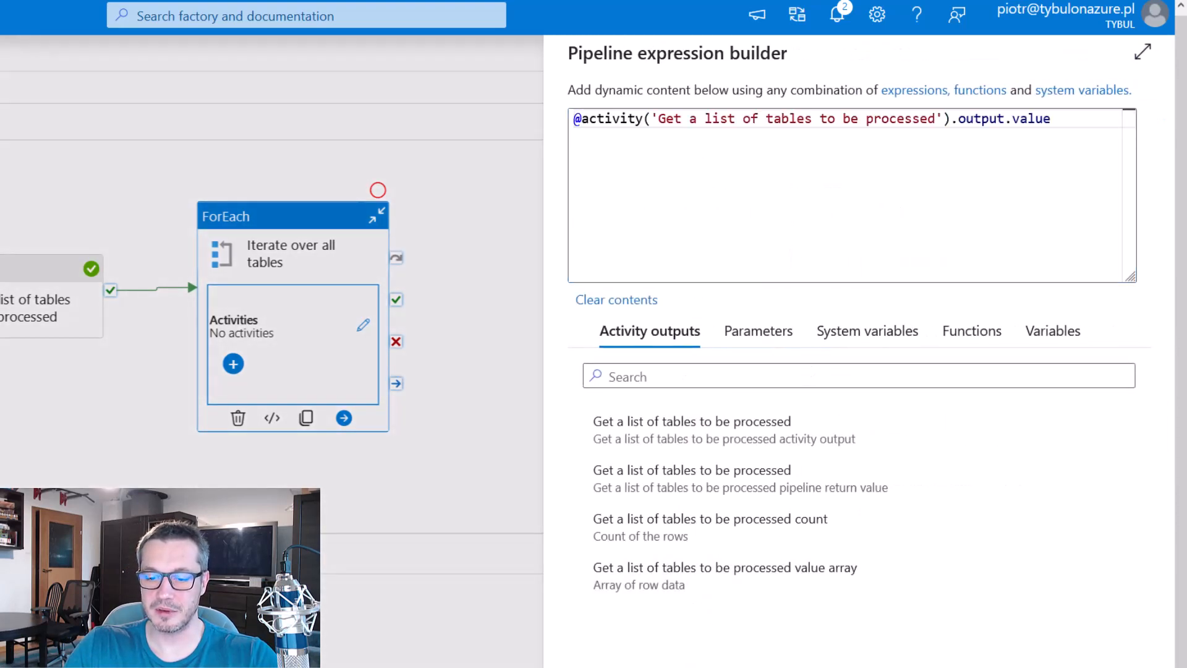
pyautogui.click(596, 666)
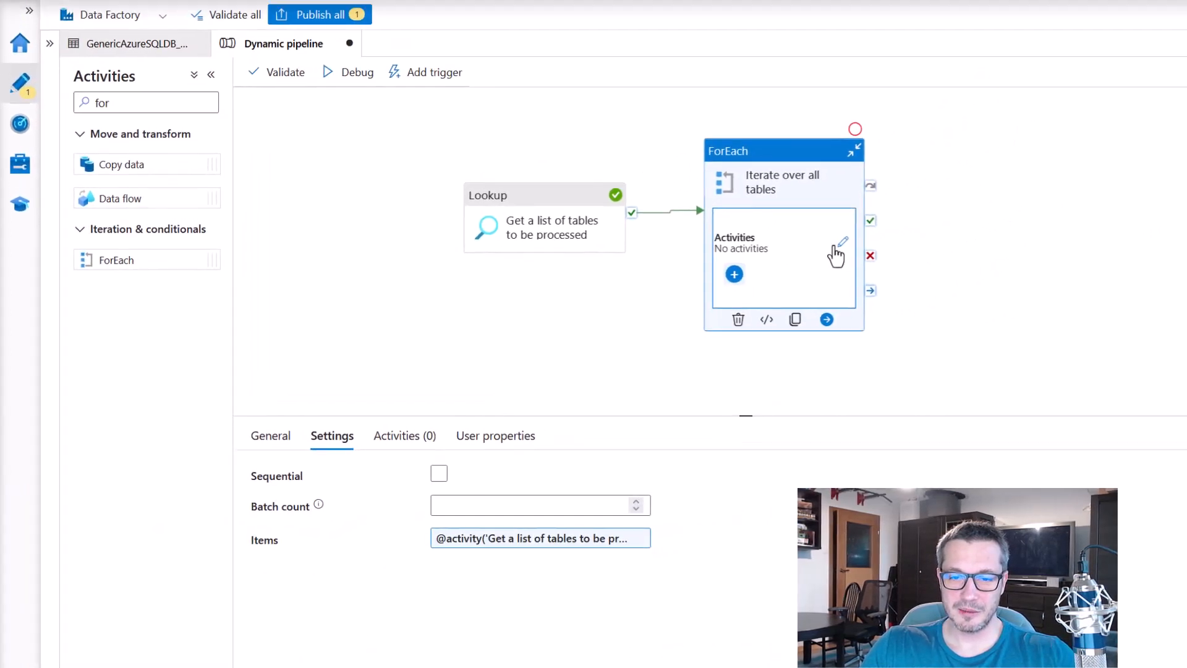
# Open the inner activities of the "Iterate over all tables" ForEach and add a Copy data activity inside it.
pyautogui.click(841, 242)
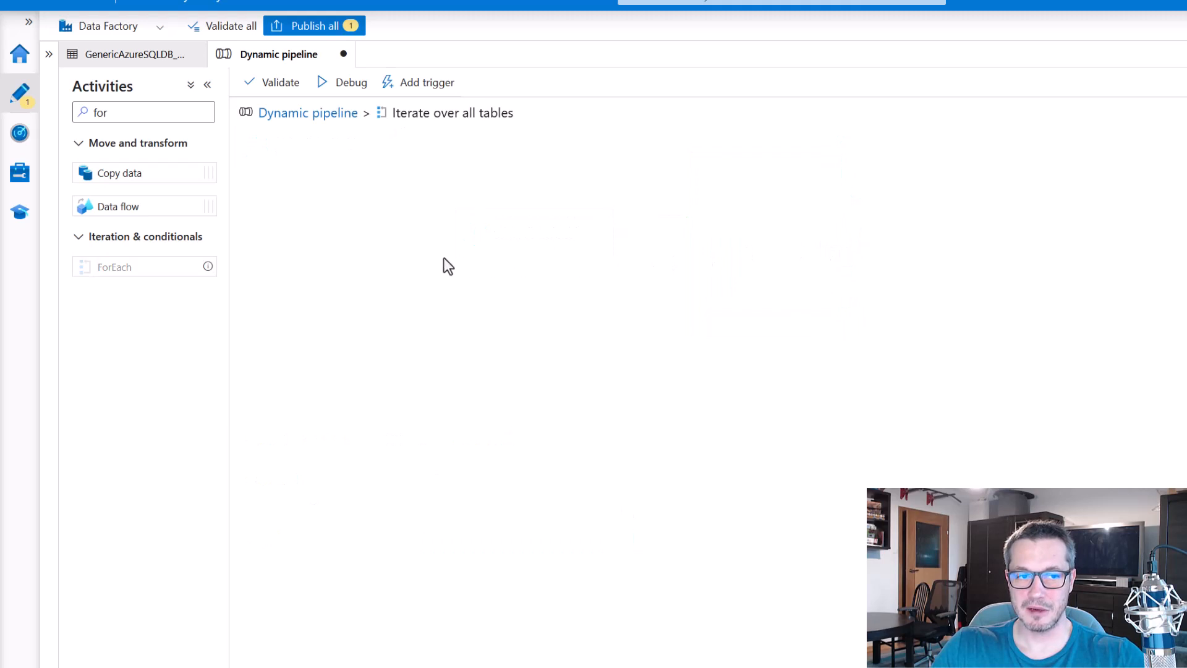
pyautogui.moveTo(230, 93)
pyautogui.mouseDown()
pyautogui.moveTo(874, 435)
pyautogui.moveTo(1160, 630)
pyautogui.moveTo(1186, 667)
pyautogui.mouseUp()
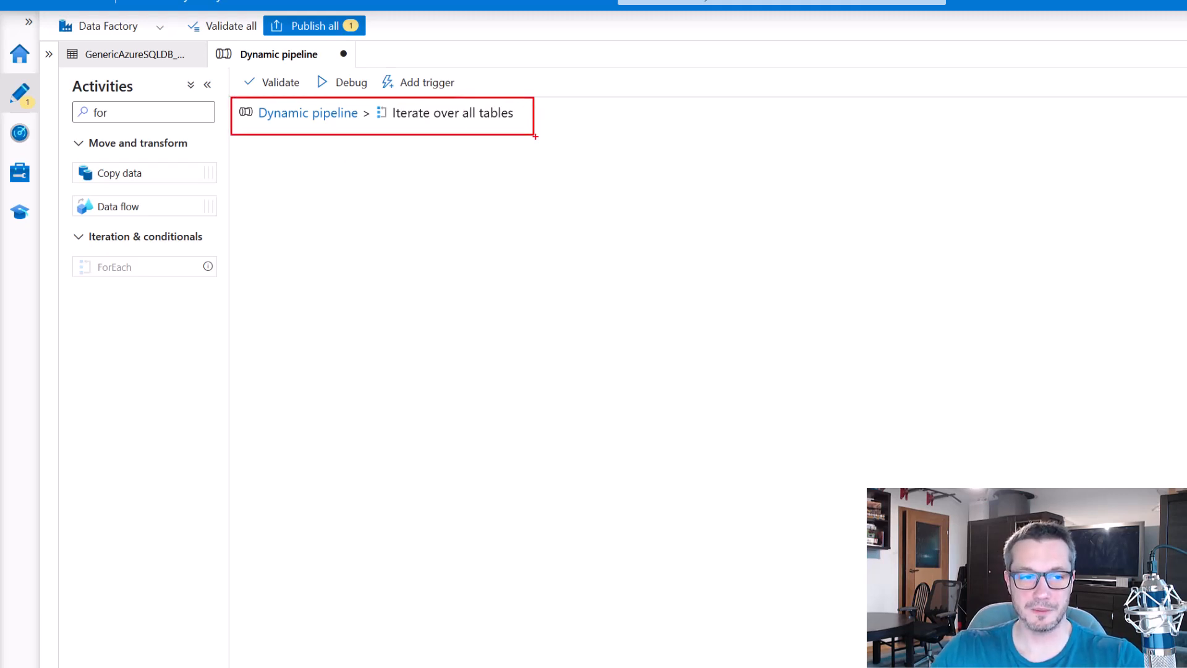
pyautogui.moveTo(109, 172); pyautogui.dragTo(668, 283)
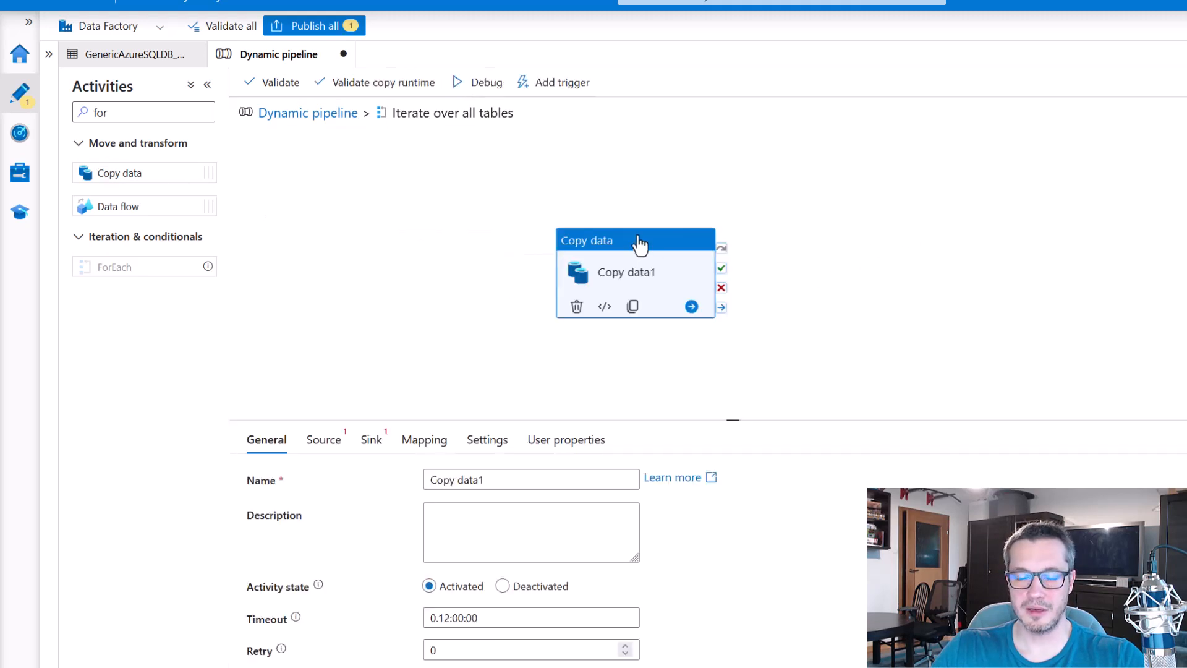
# Rename the Copy data activity as "Copy data from table".
pyautogui.moveTo(503, 479); pyautogui.dragTo(409, 477)
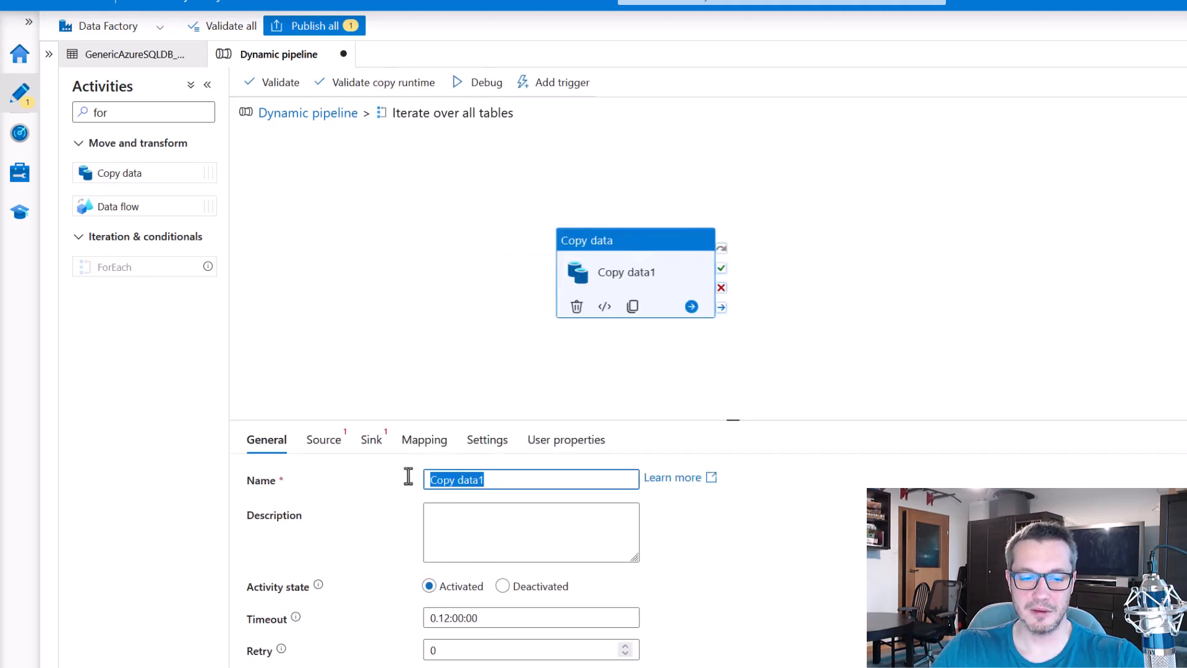
pyautogui.write('Copy ta')
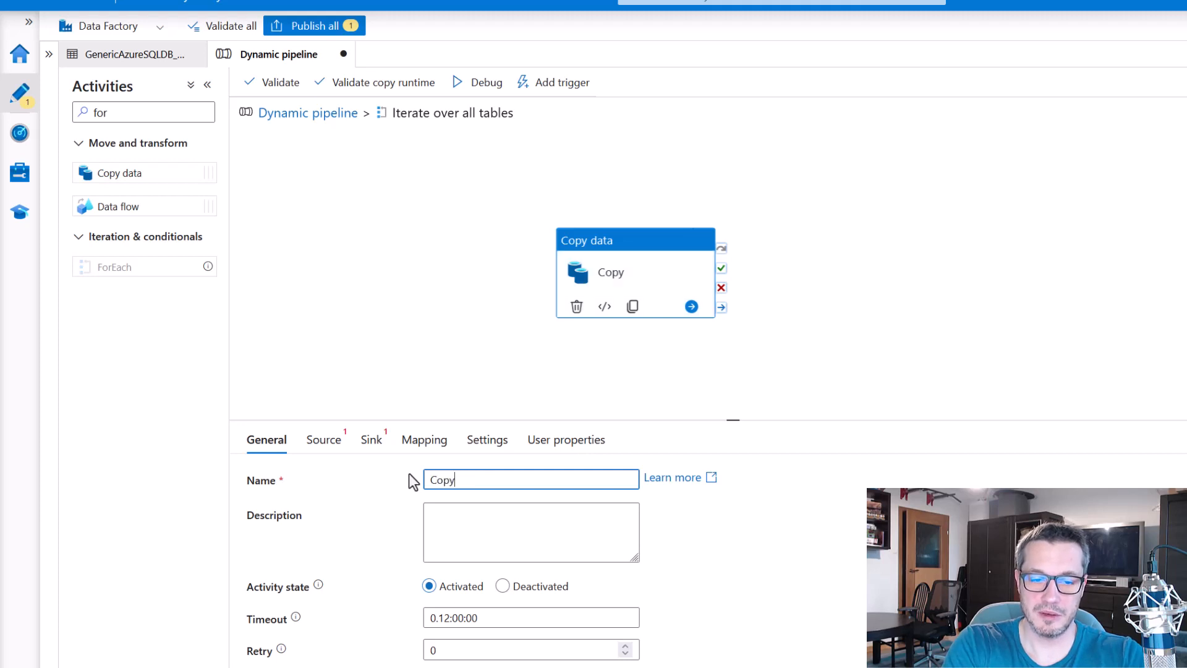
pyautogui.press('BackSpace')
pyautogui.press('BackSpace')
pyautogui.write('data fro')
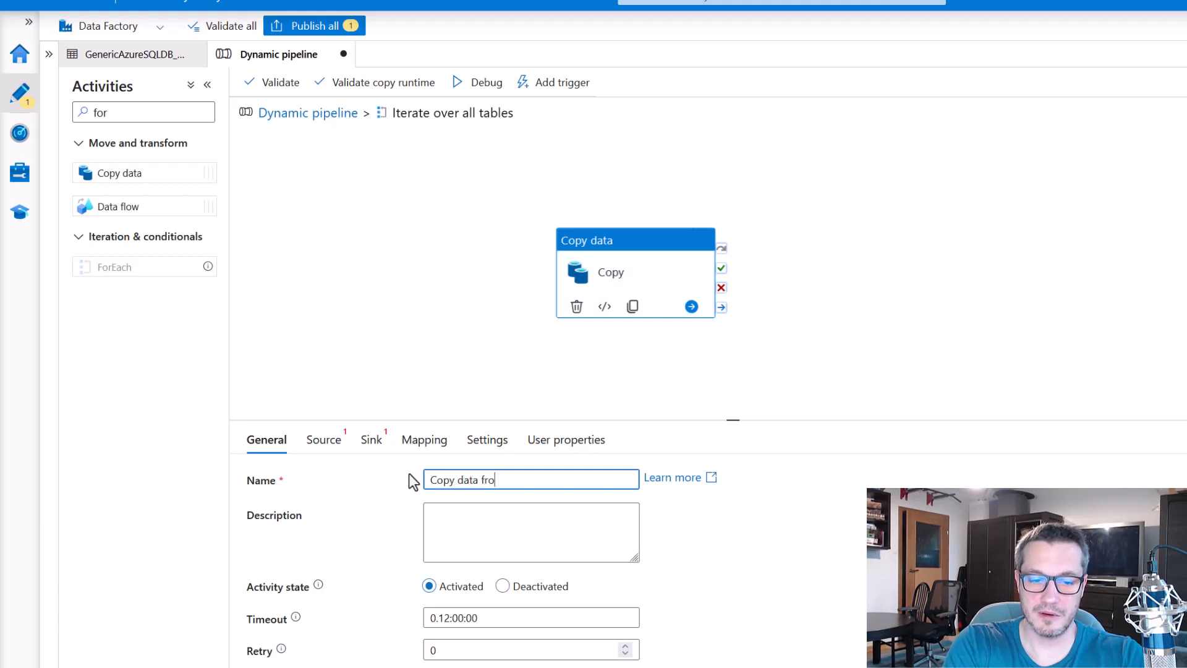
pyautogui.write('m table')
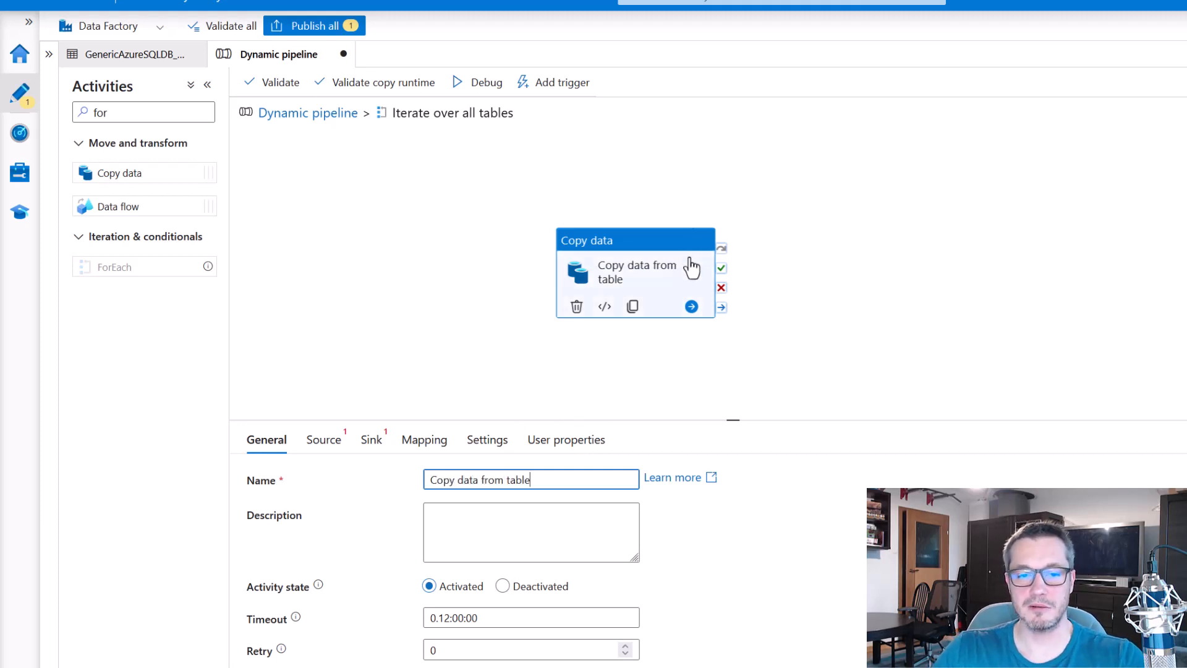
pyautogui.click(680, 250)
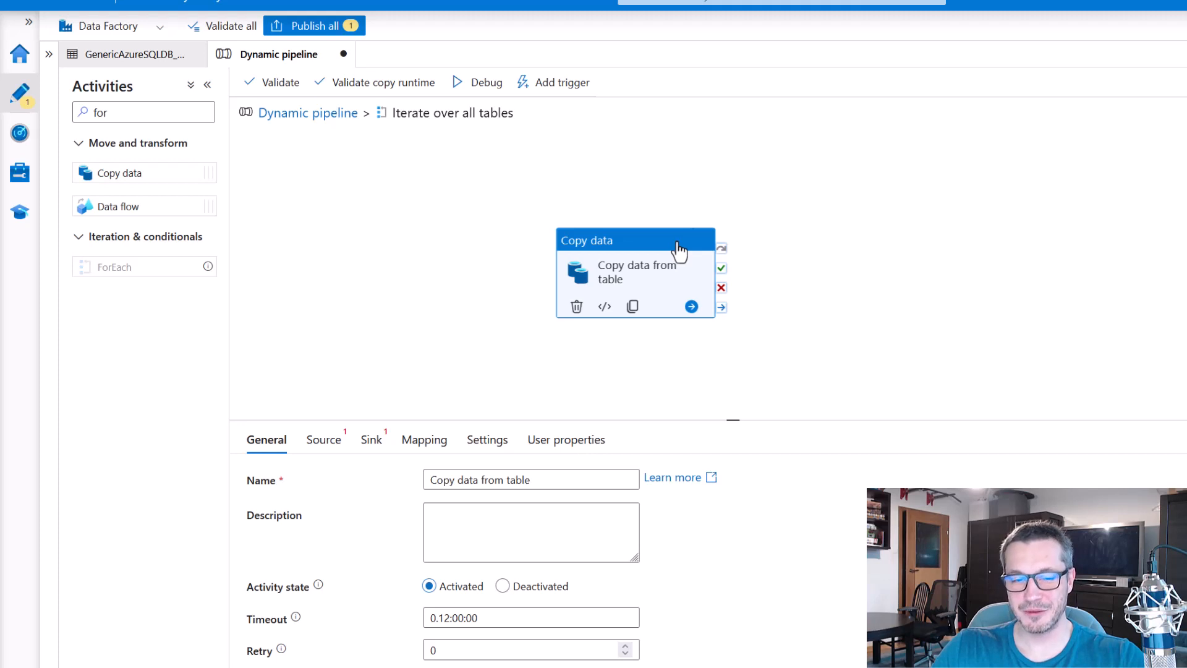
# Choose GenericAzureSQLDB_DS as the source dataset of the copy activity.
pyautogui.click(317, 442)
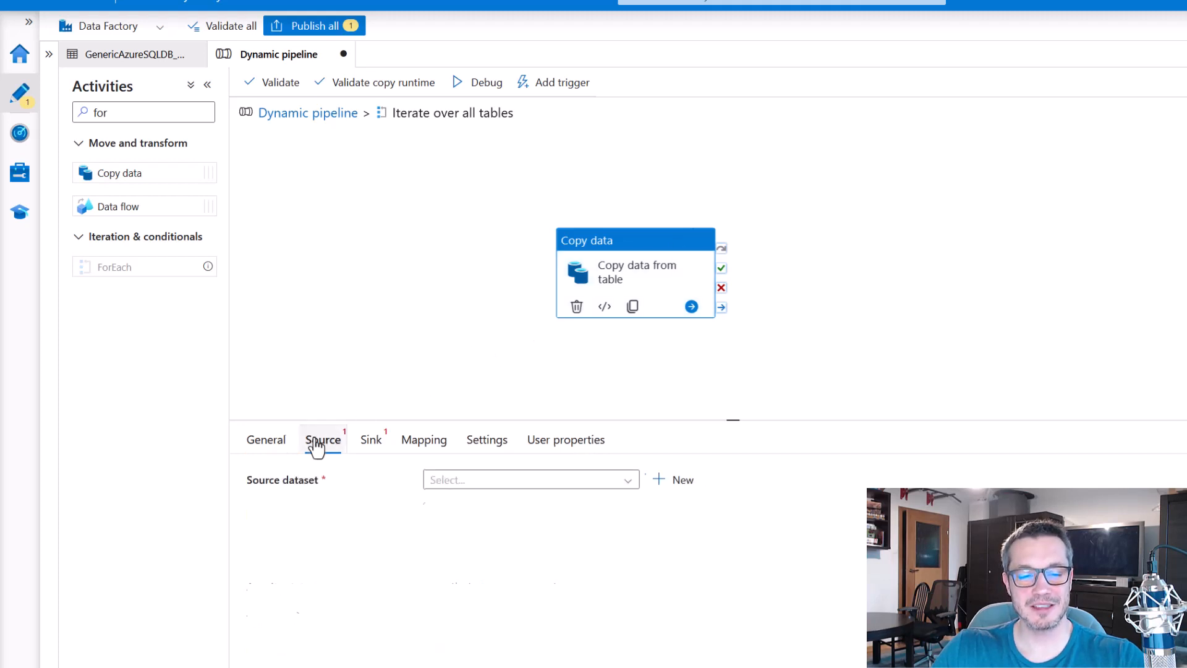
pyautogui.click(372, 447)
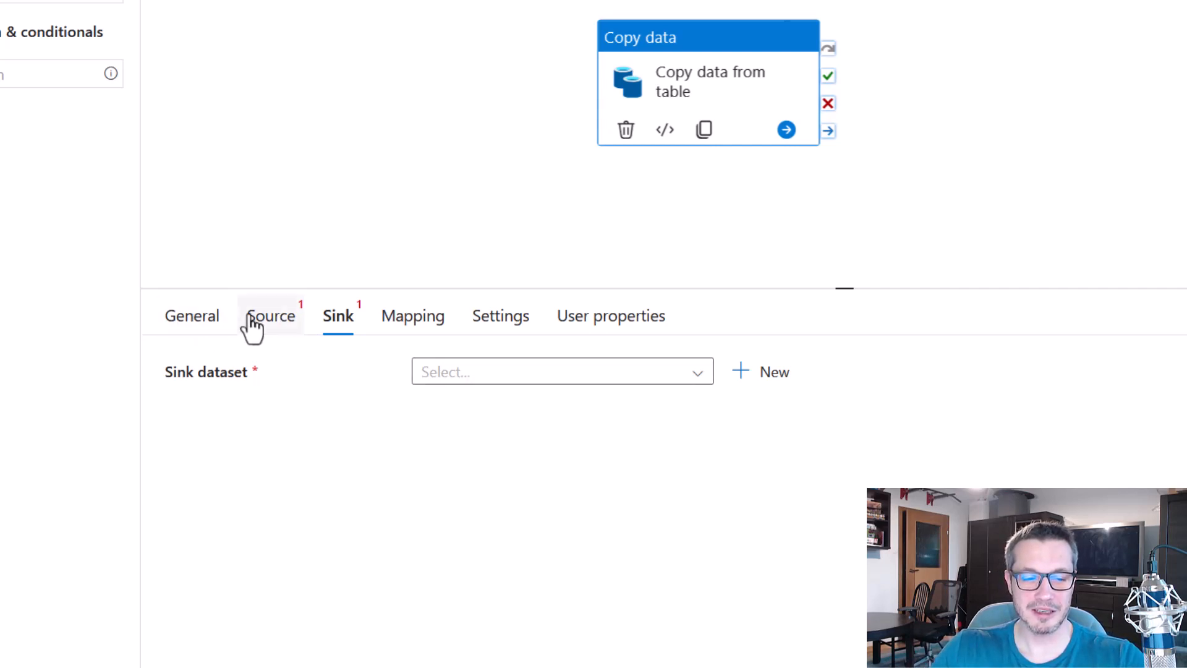
pyautogui.click(253, 322)
pyautogui.click(524, 373)
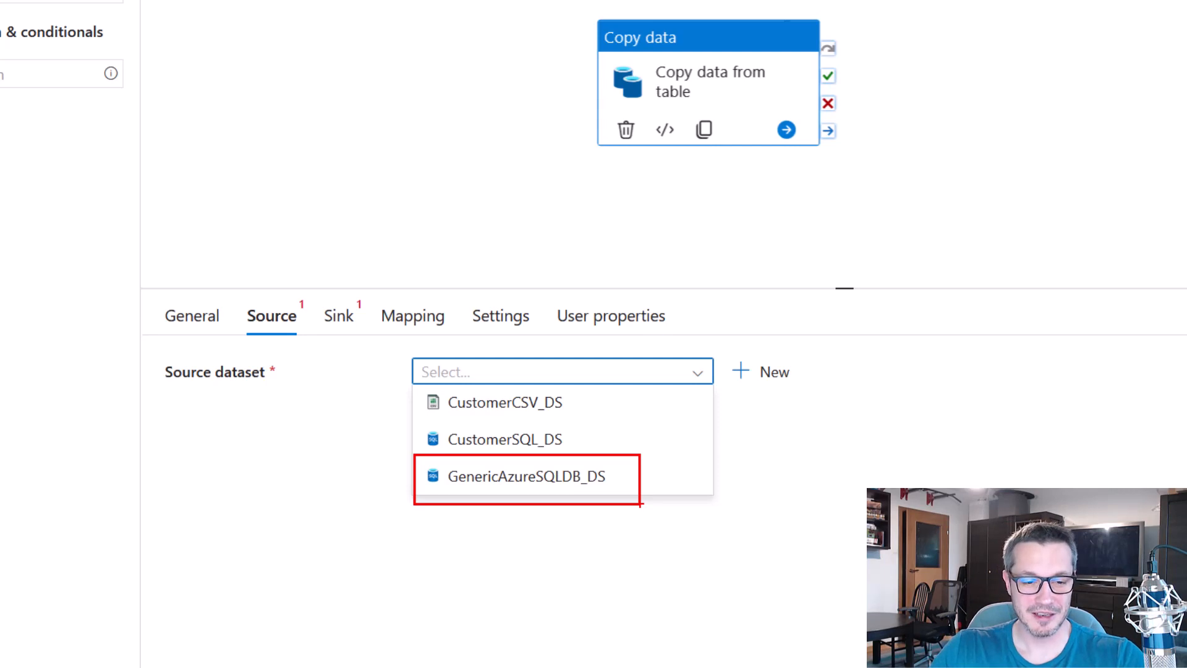
pyautogui.press('Escape')
pyautogui.click(607, 376)
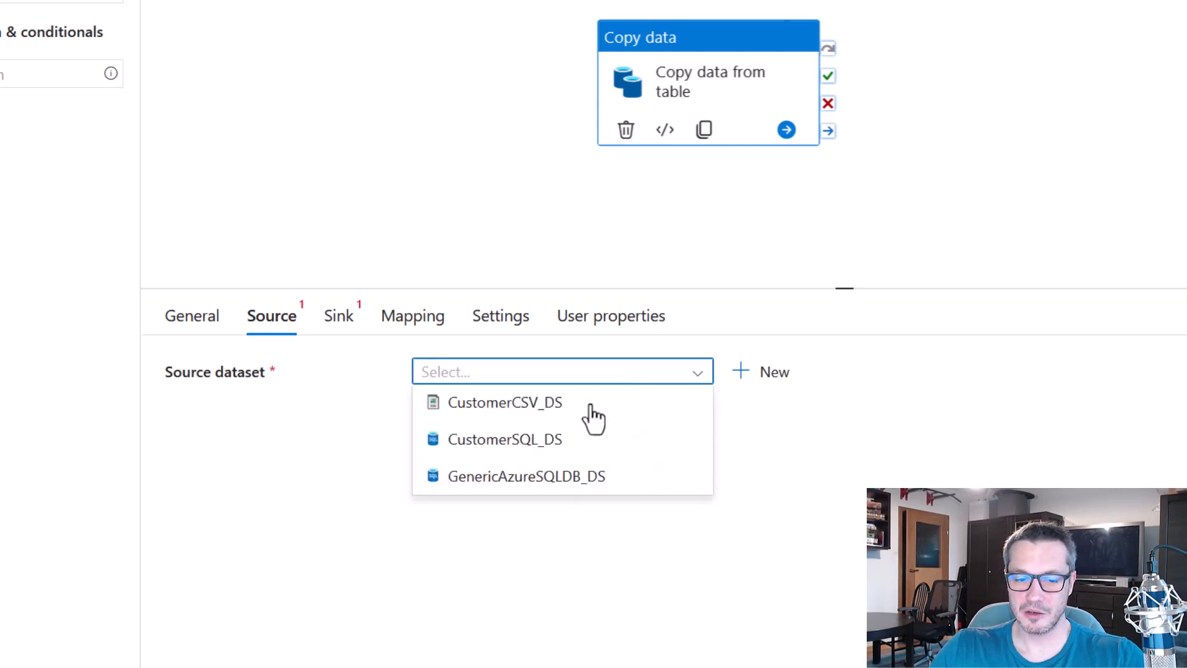
pyautogui.click(570, 487)
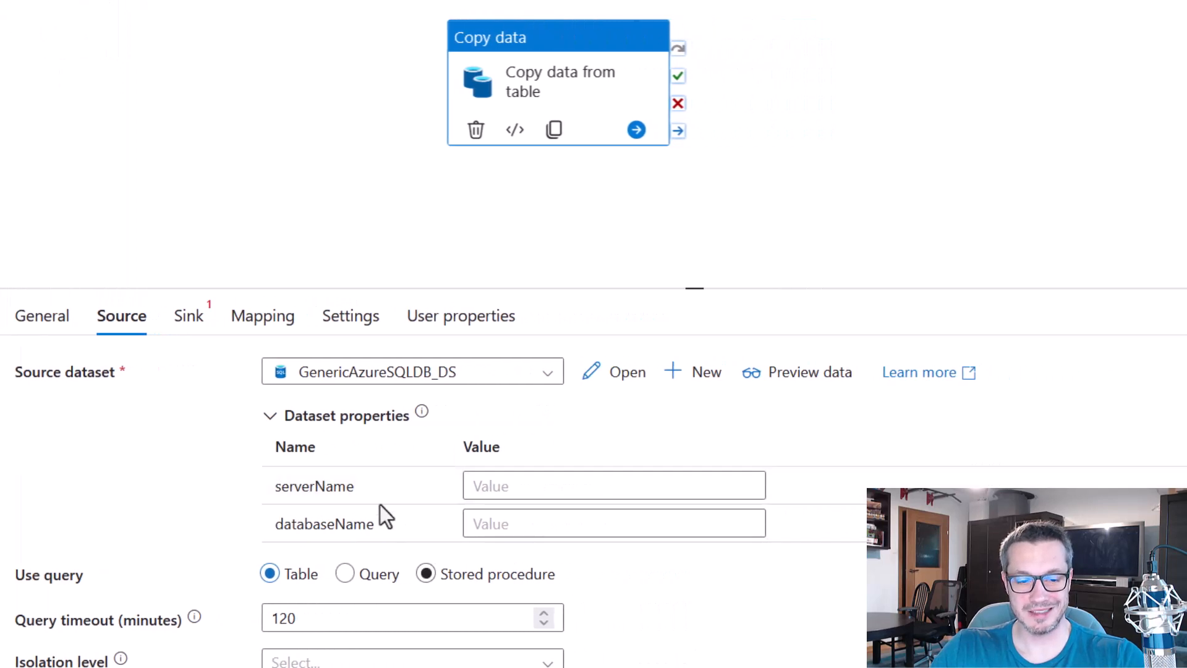
pyautogui.moveTo(256, 453)
pyautogui.mouseDown()
pyautogui.moveTo(694, 576)
pyautogui.moveTo(801, 559)
pyautogui.mouseUp()
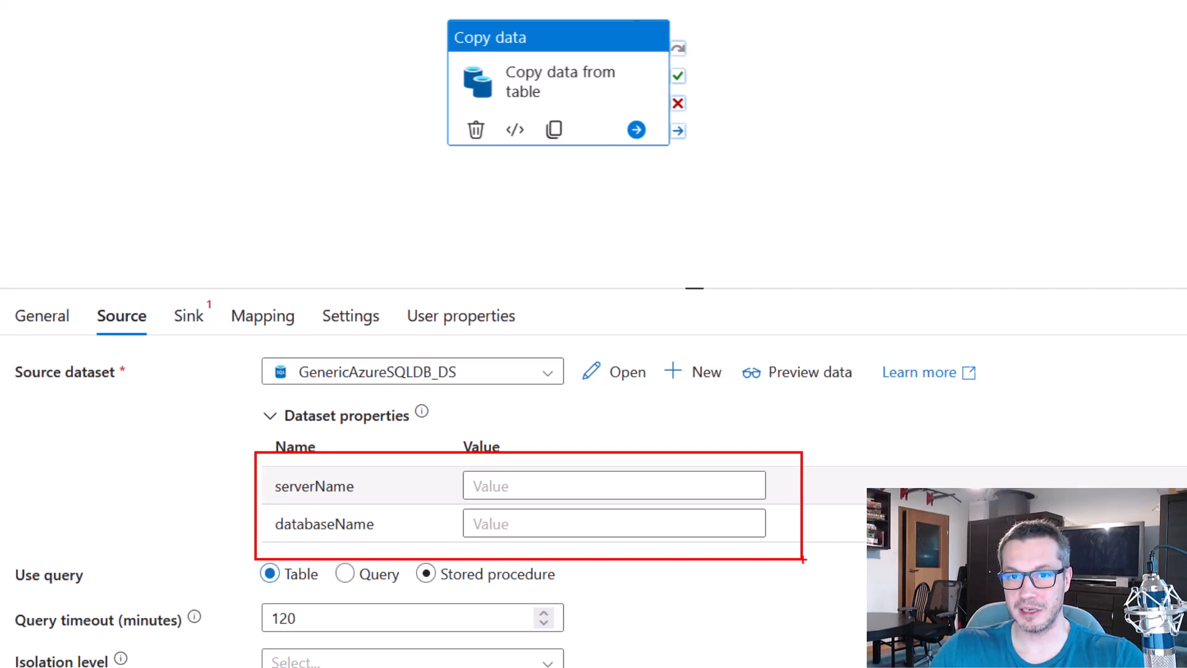
pyautogui.click(644, 484)
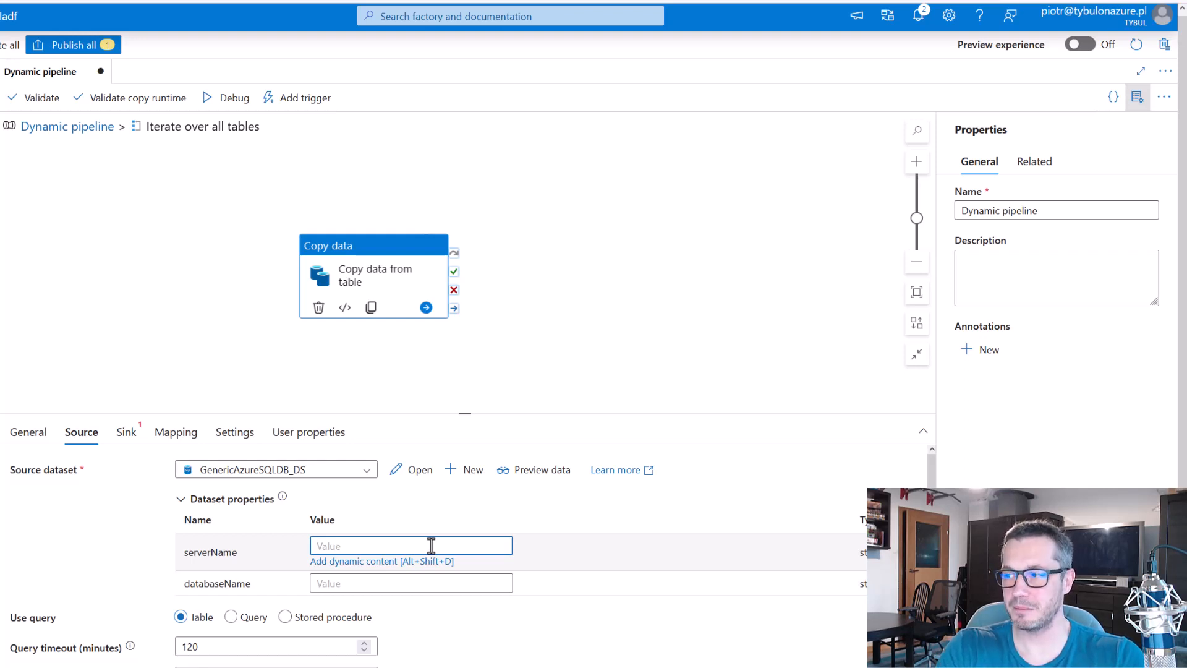
pyautogui.click(422, 562)
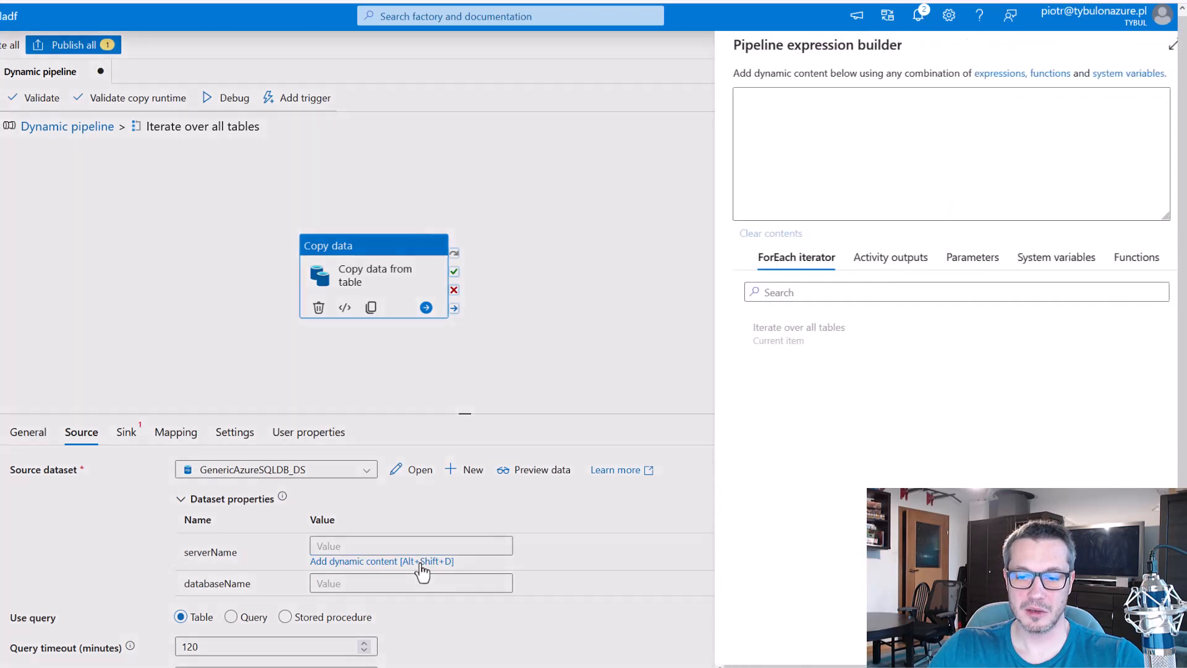
pyautogui.click(950, 265)
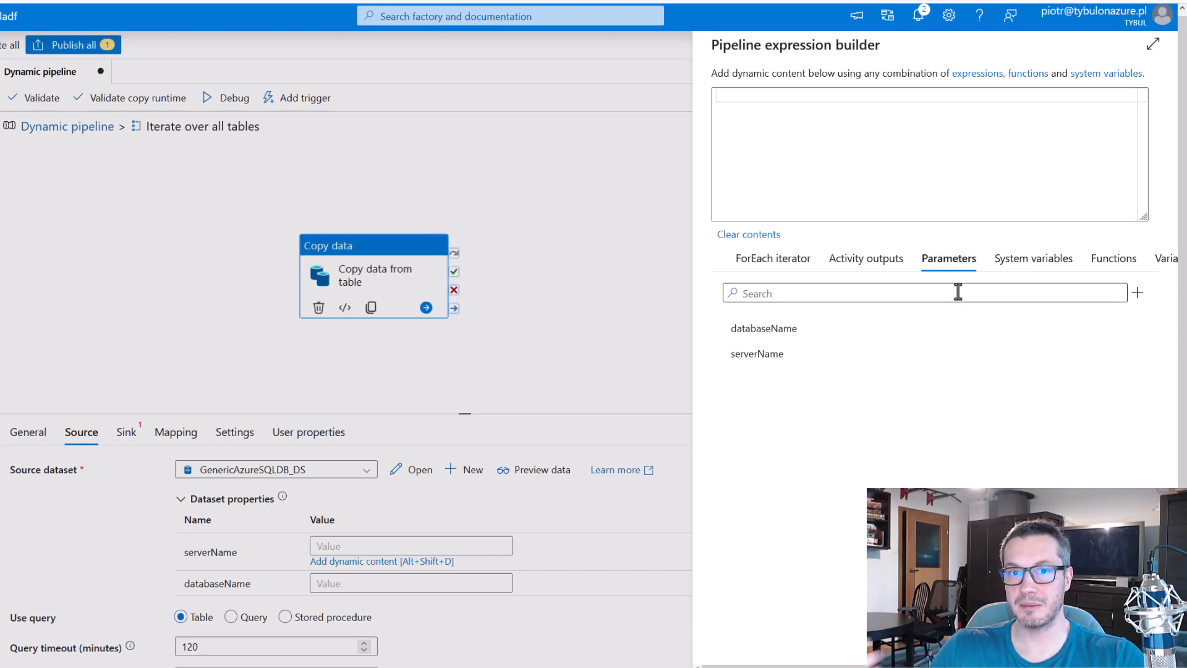
pyautogui.click(776, 355)
pyautogui.click(732, 666)
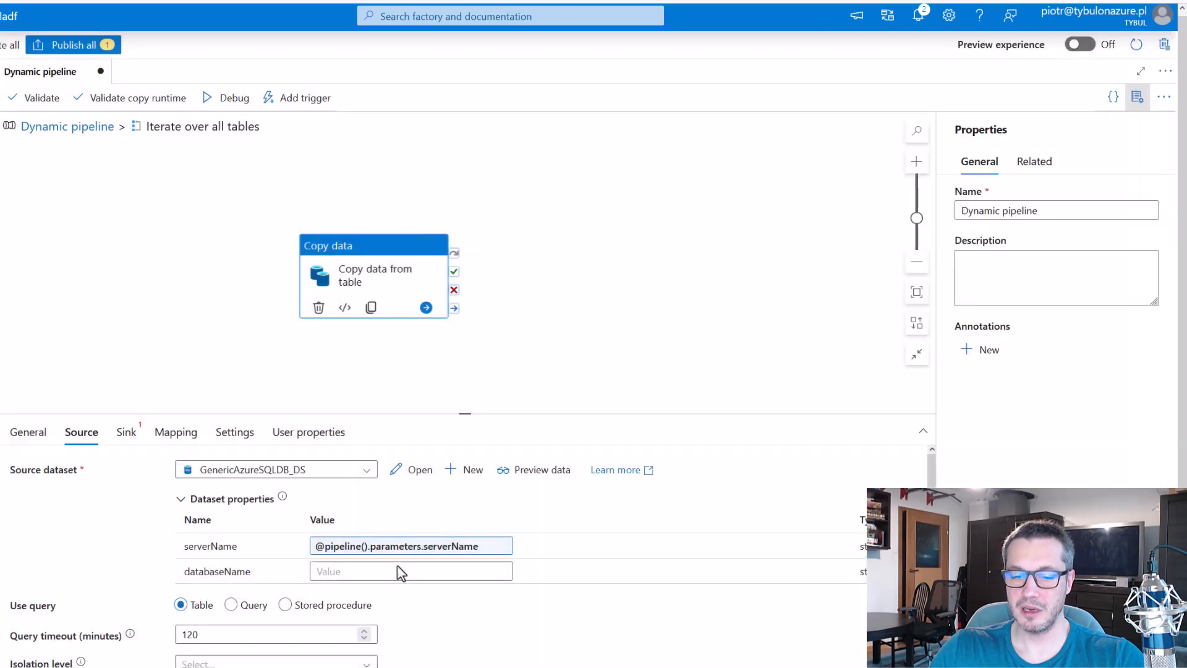
pyautogui.click(399, 568)
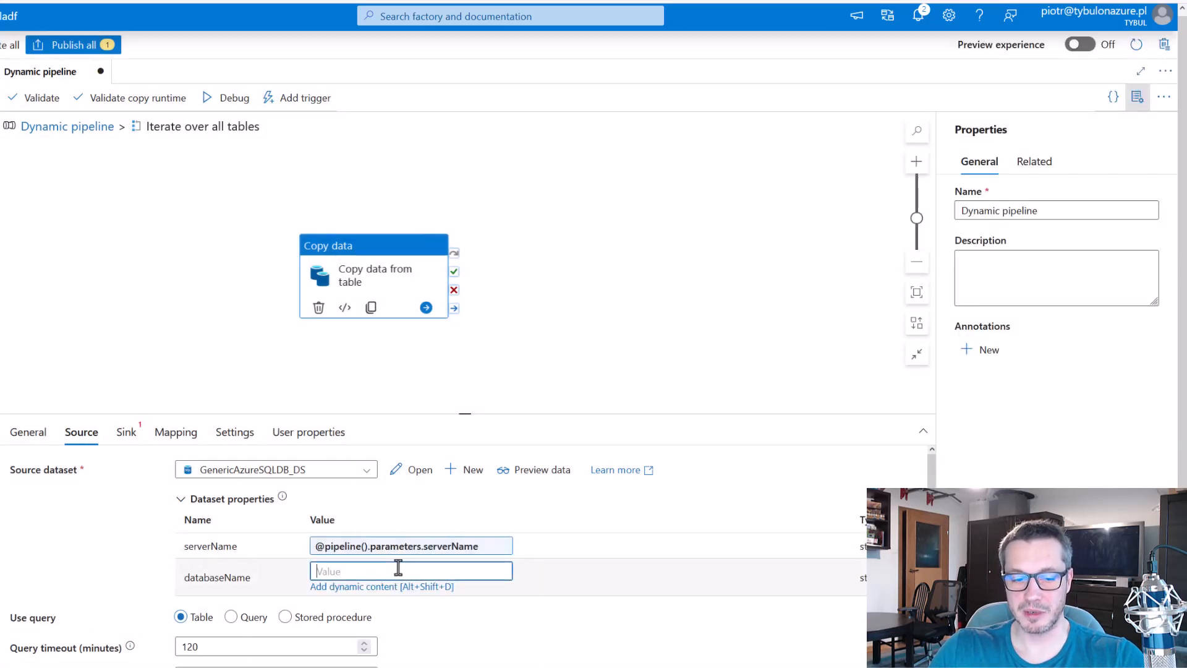
pyautogui.click(403, 589)
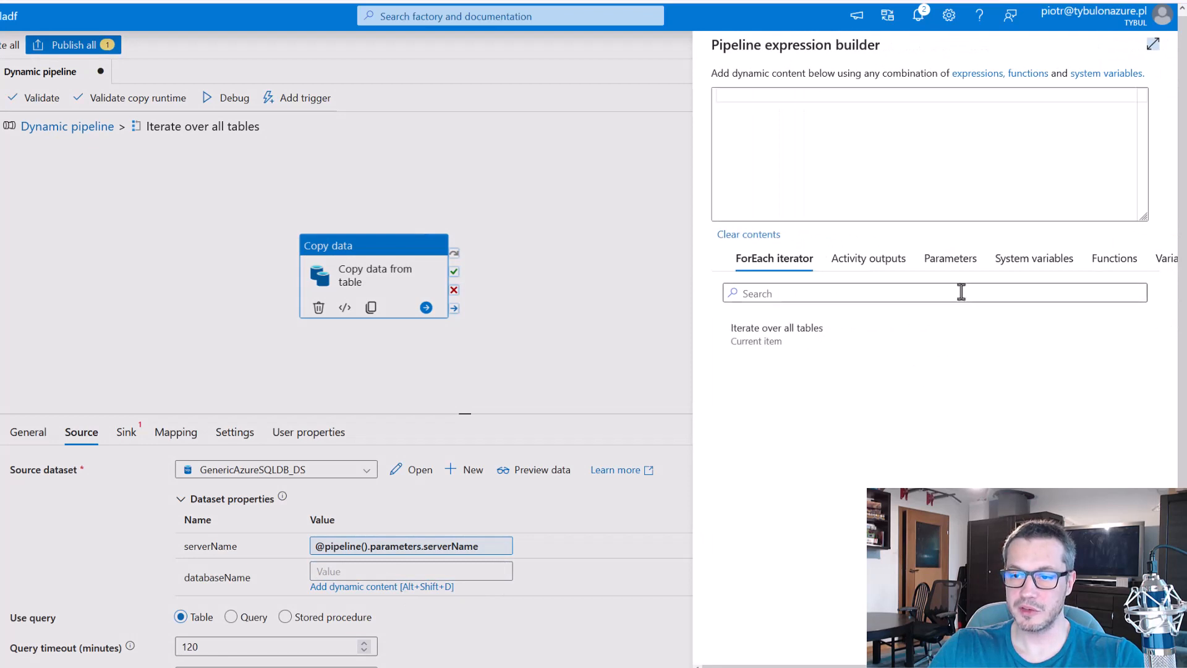
pyautogui.click(958, 262)
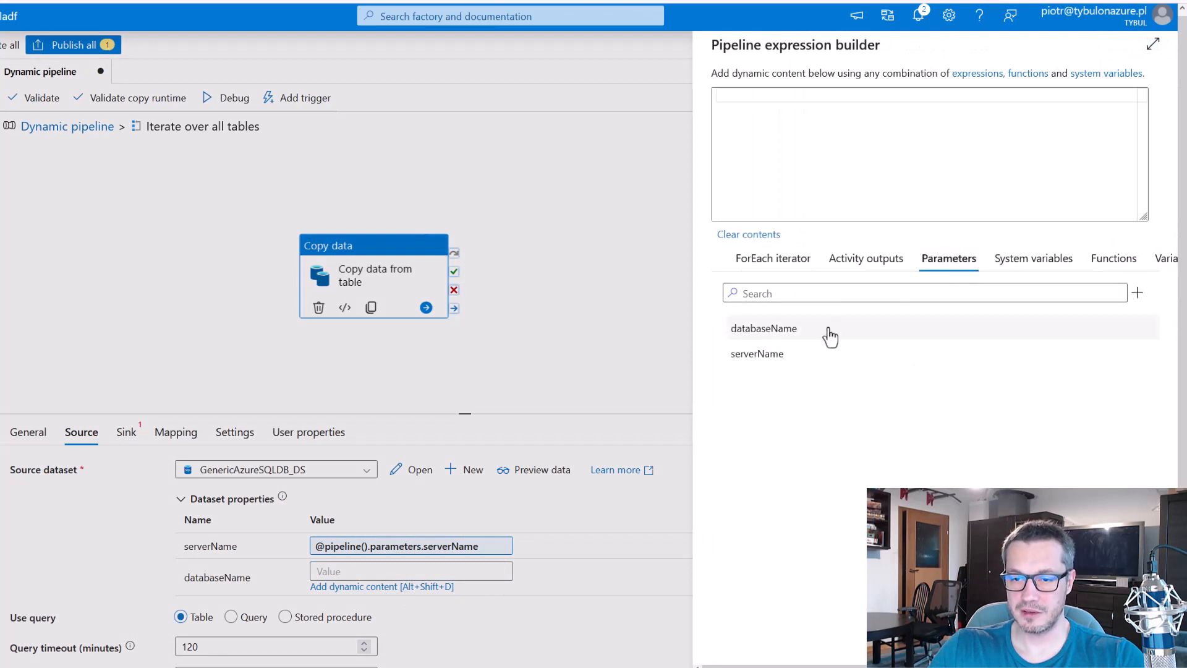
pyautogui.click(785, 330)
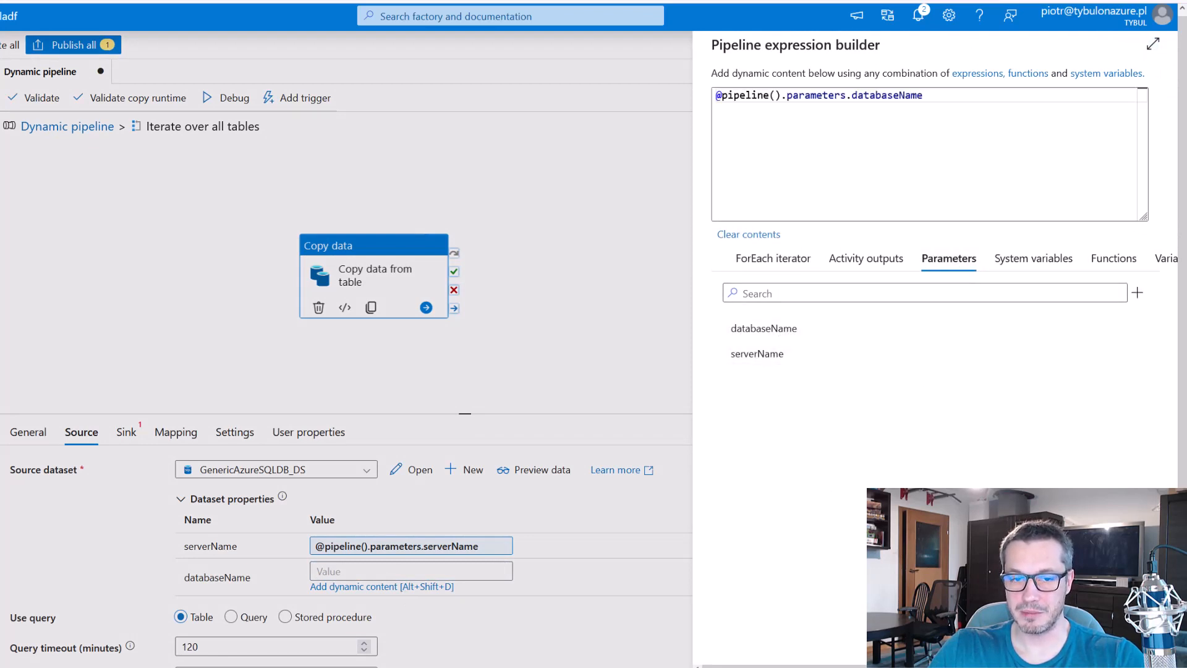
pyautogui.click(732, 666)
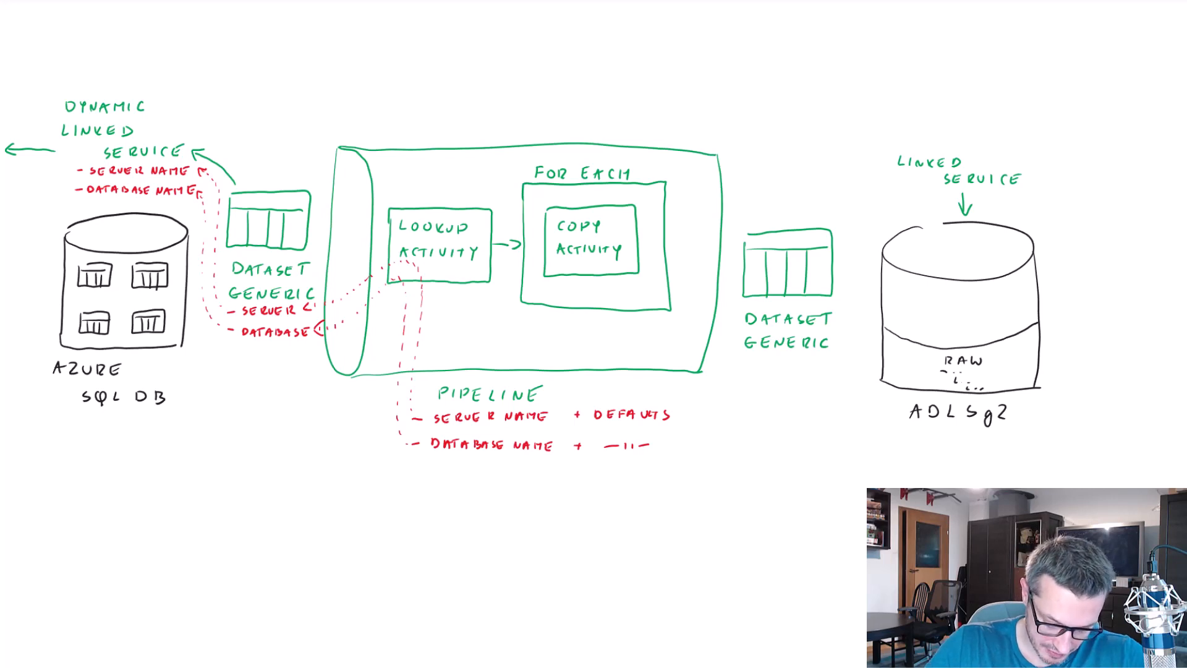
# In the whiteboard diagram, draw a curved red arrow from the Copy activity inside the For Each to the generic dataset beside Azure SQL DB.
pyautogui.moveTo(560, 214); pyautogui.dragTo(482, 181)
pyautogui.hotkey('ctrl', 'z')
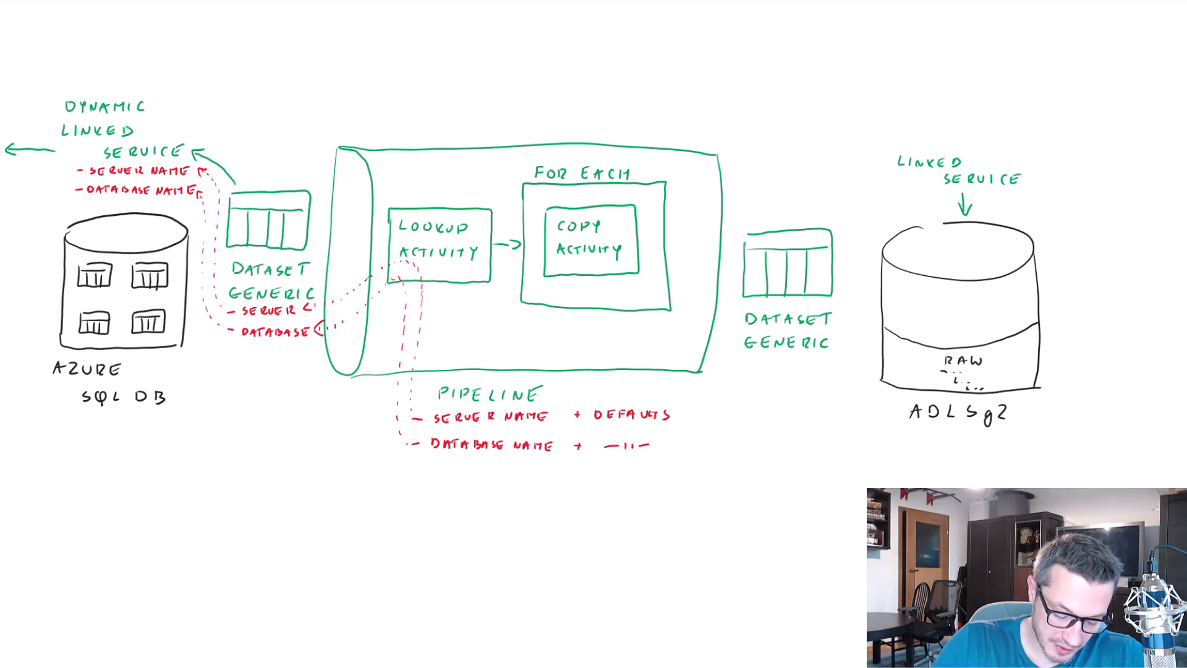
pyautogui.moveTo(559, 216); pyautogui.dragTo(289, 180)
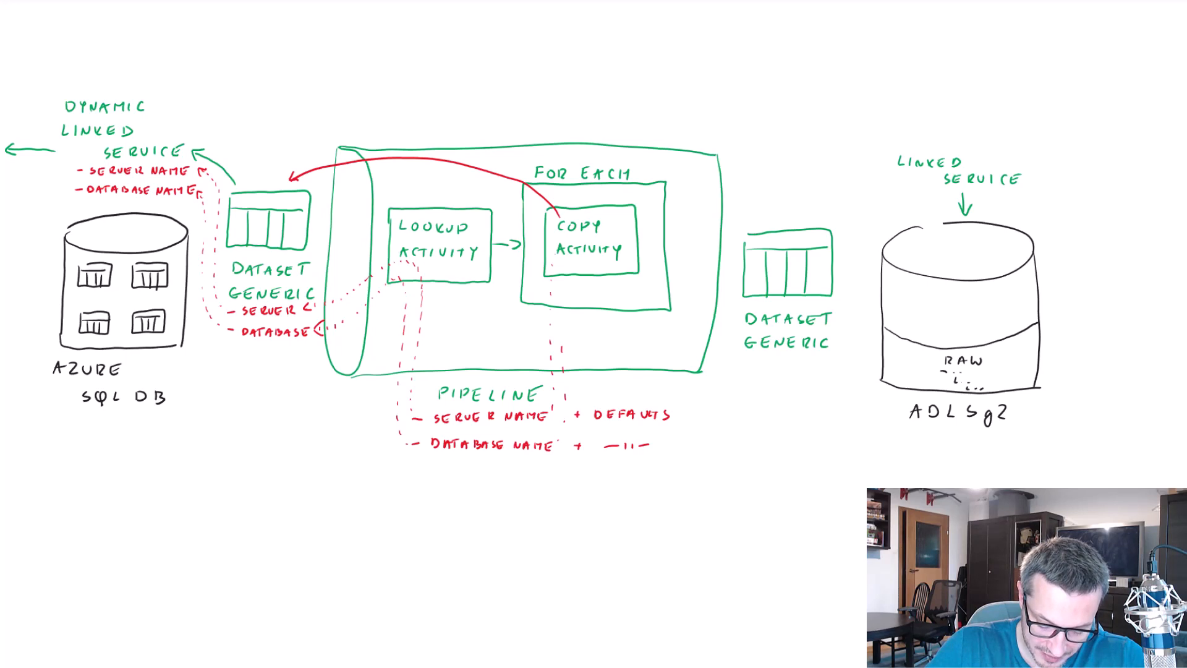
# In the whiteboard diagram, add arrowheads at the Copy activity to the dashed lines from the pipeline's server name and database name parameters.
pyautogui.moveTo(548, 262); pyautogui.dragTo(556, 260)
pyautogui.moveTo(561, 263); pyautogui.dragTo(569, 261)
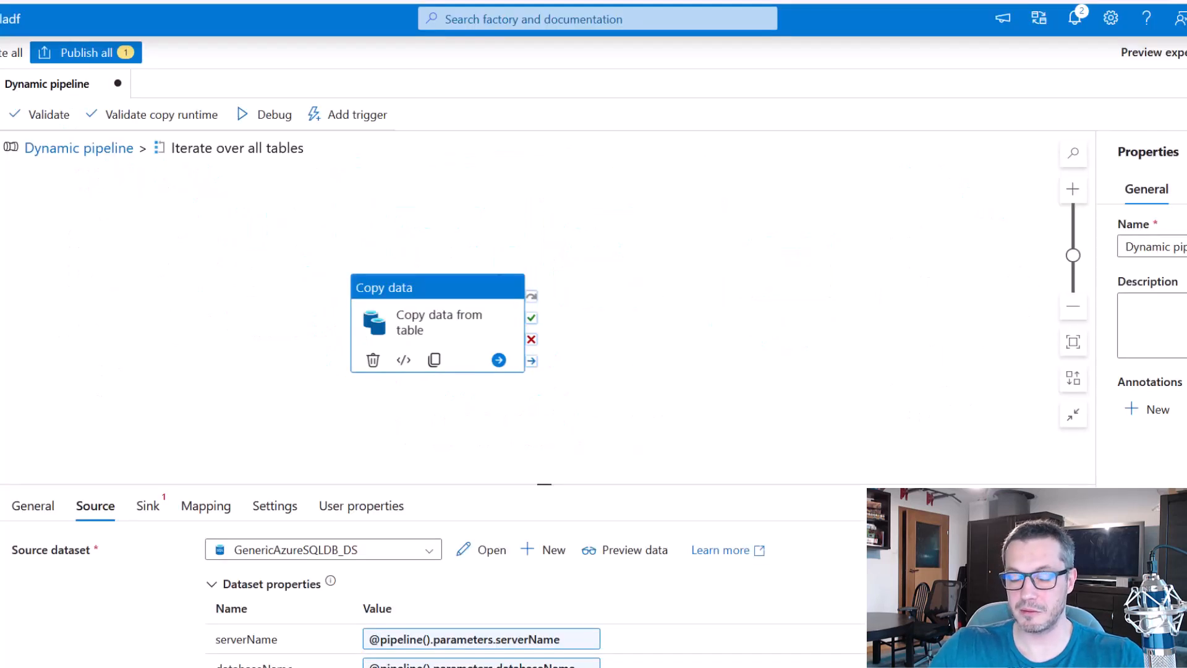
# Switch the copy activity's source from Table to Query and open the dynamic content editor for the query.
pyautogui.moveTo(1092, 505); pyautogui.dragTo(1093, 532)
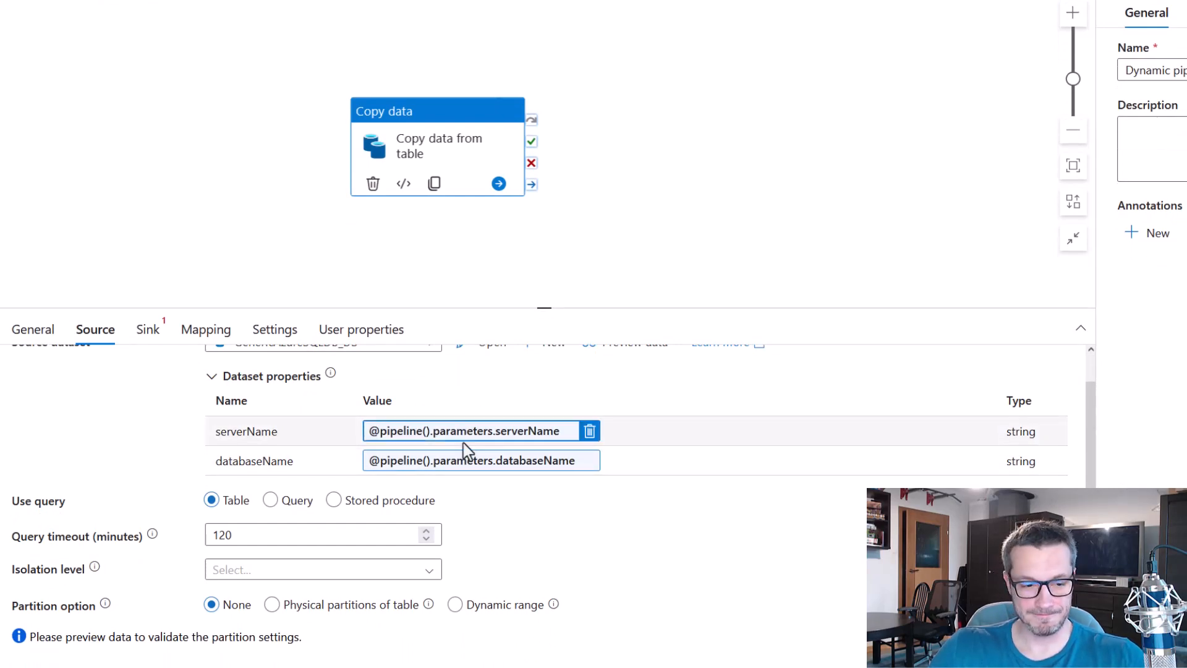
pyautogui.click(271, 502)
pyautogui.scroll(-2, 797, 505)
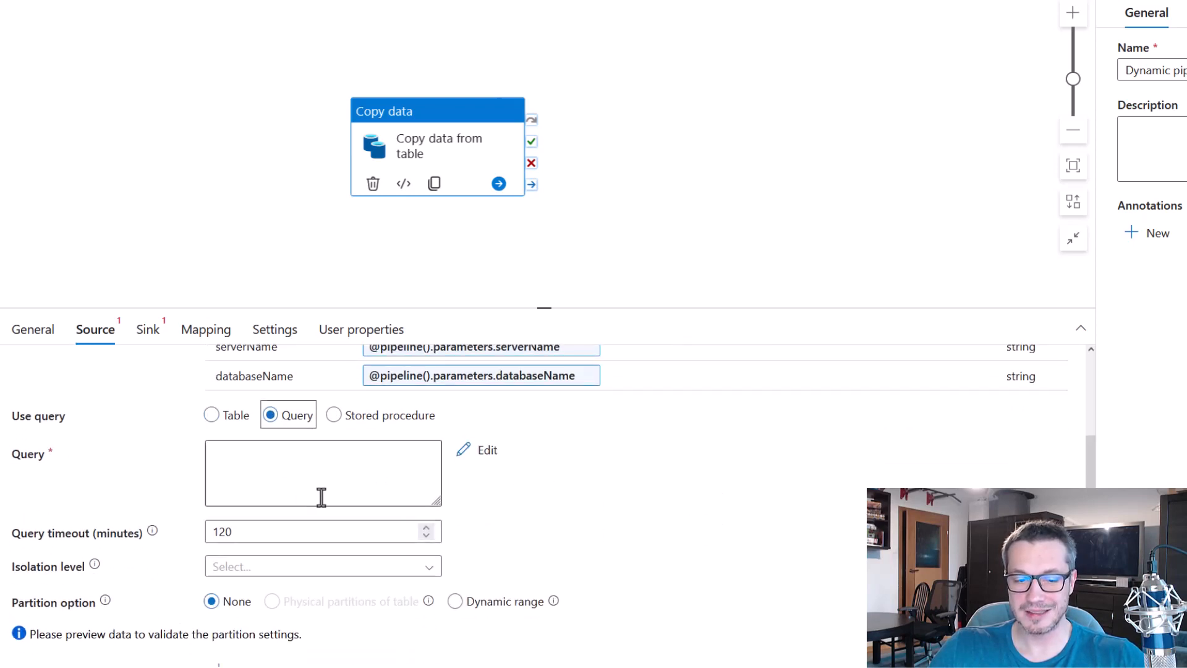
pyautogui.click(291, 486)
pyautogui.click(296, 520)
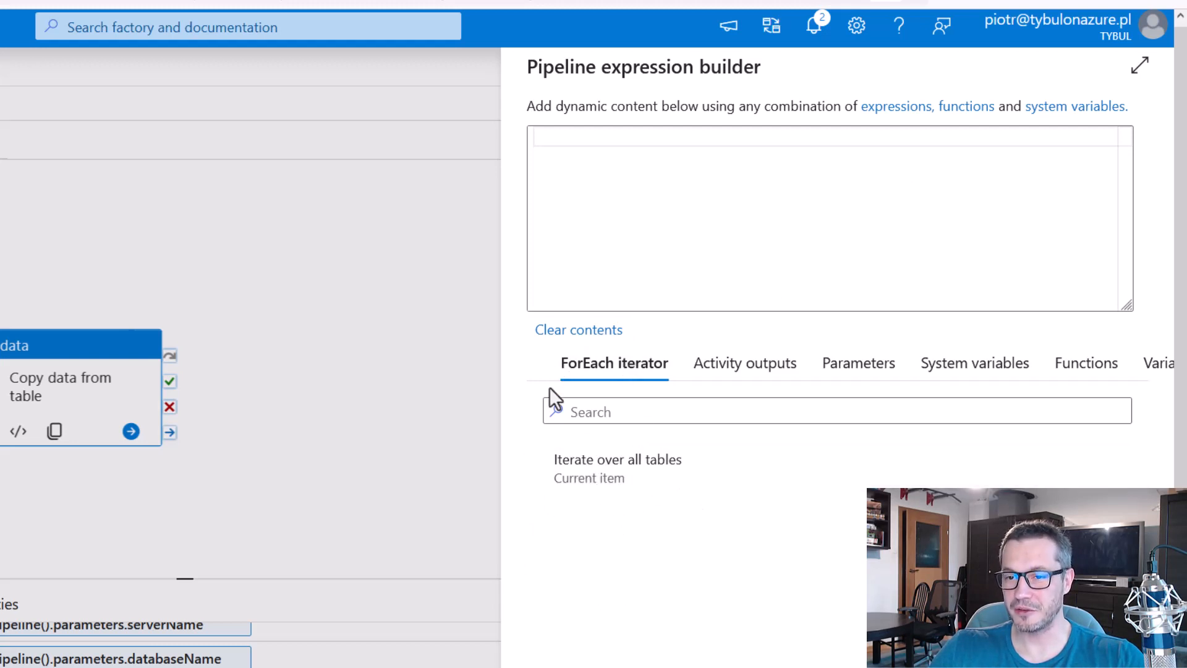
pyautogui.click(608, 485)
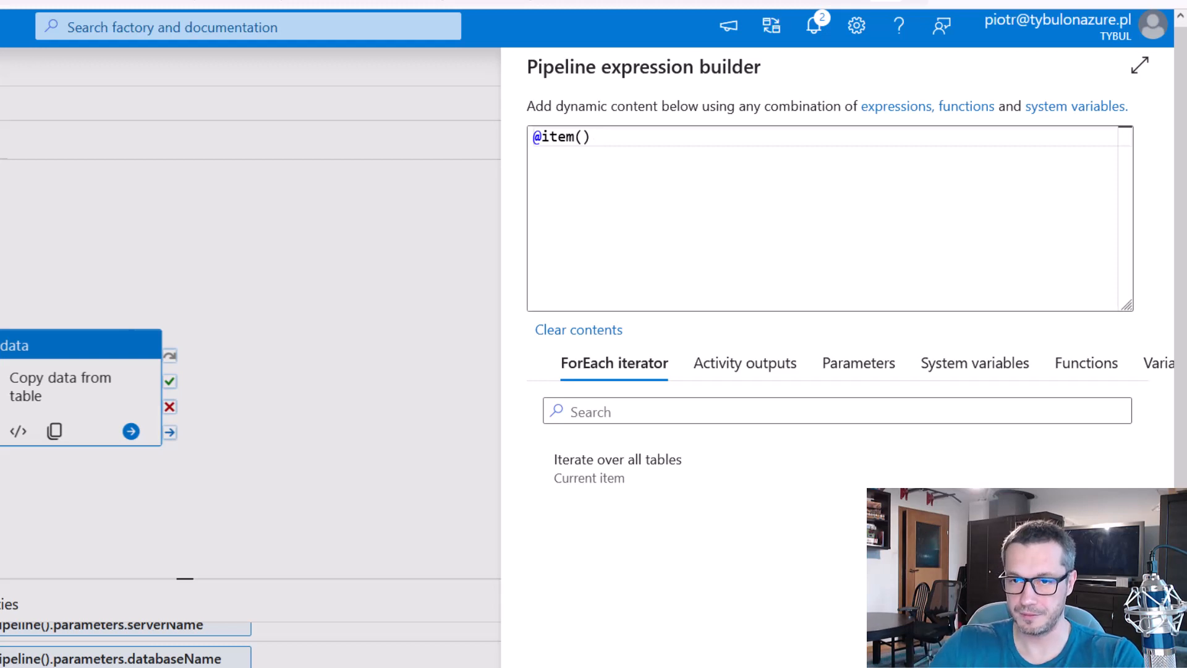
pyautogui.moveTo(592, 137); pyautogui.dragTo(527, 151)
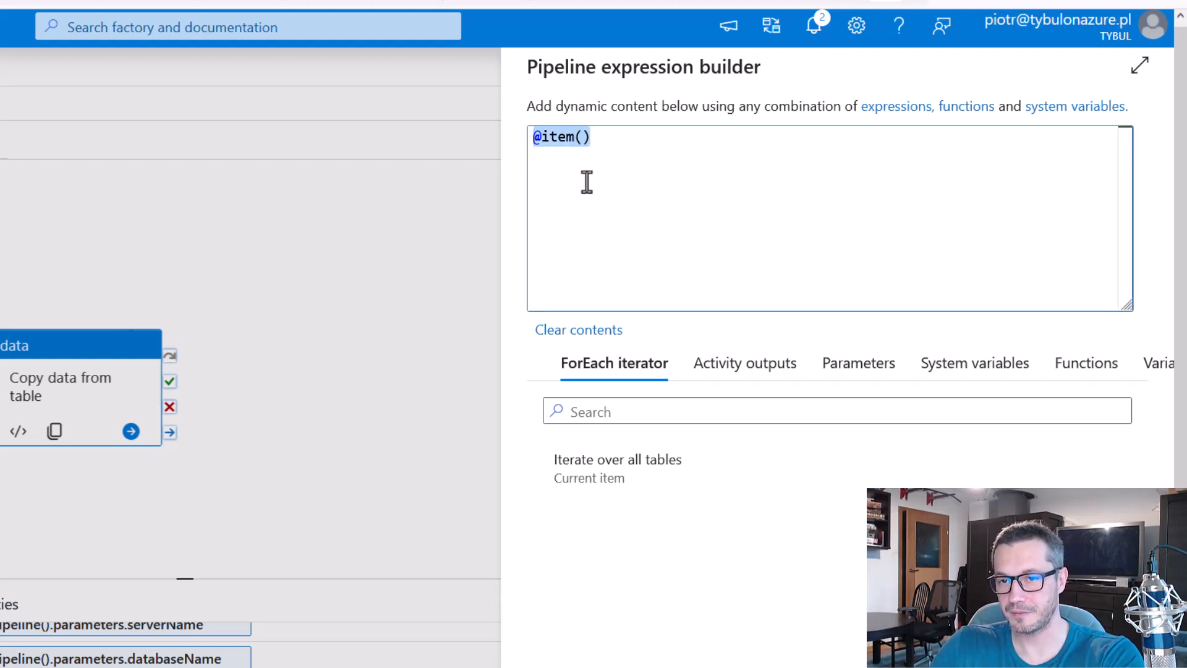
pyautogui.press('BackSpace')
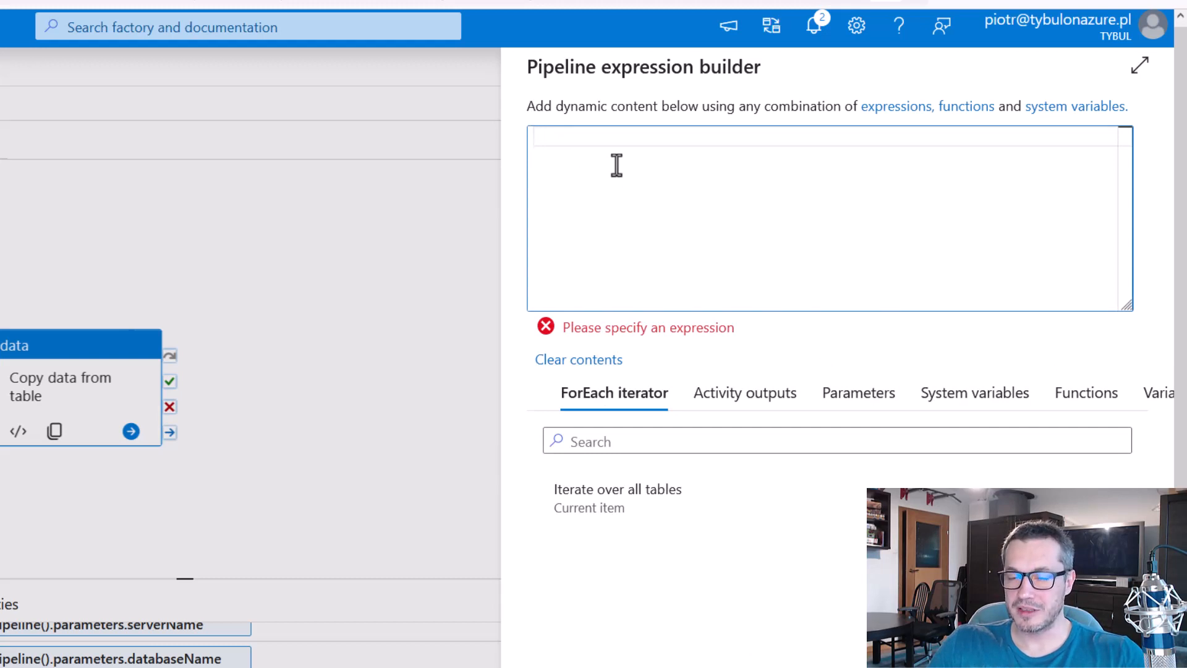
pyautogui.write("@concat('SELECT * FROM ', item().schemaName, '.', item().tableName)")
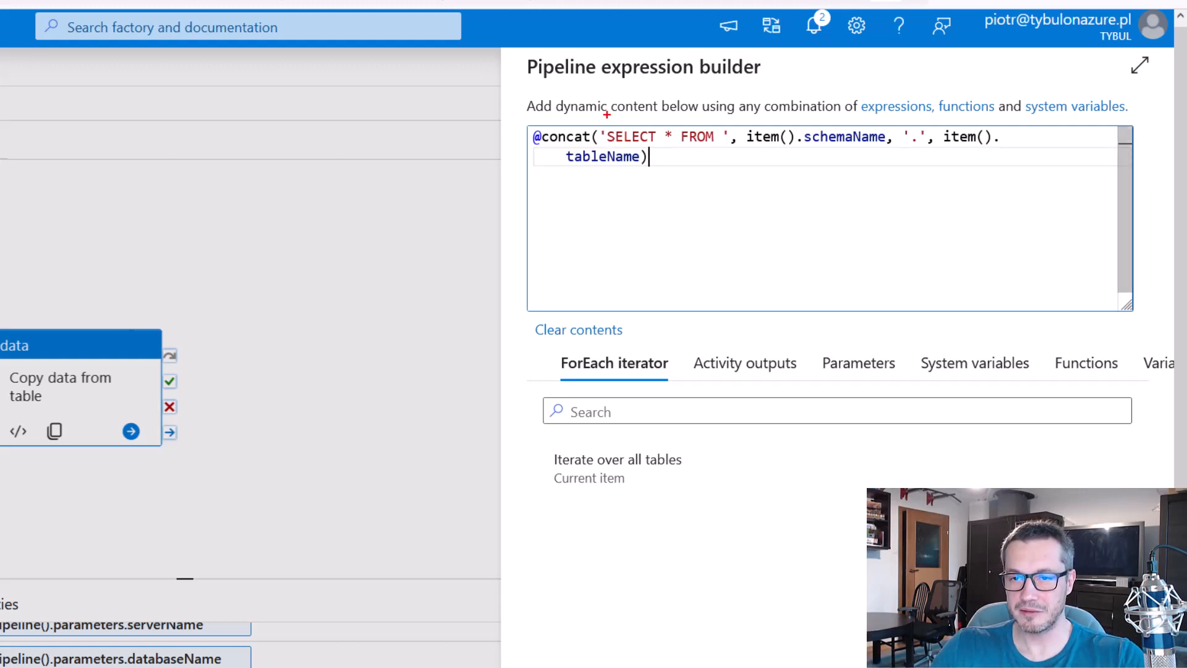
pyautogui.moveTo(607, 115); pyautogui.dragTo(723, 149)
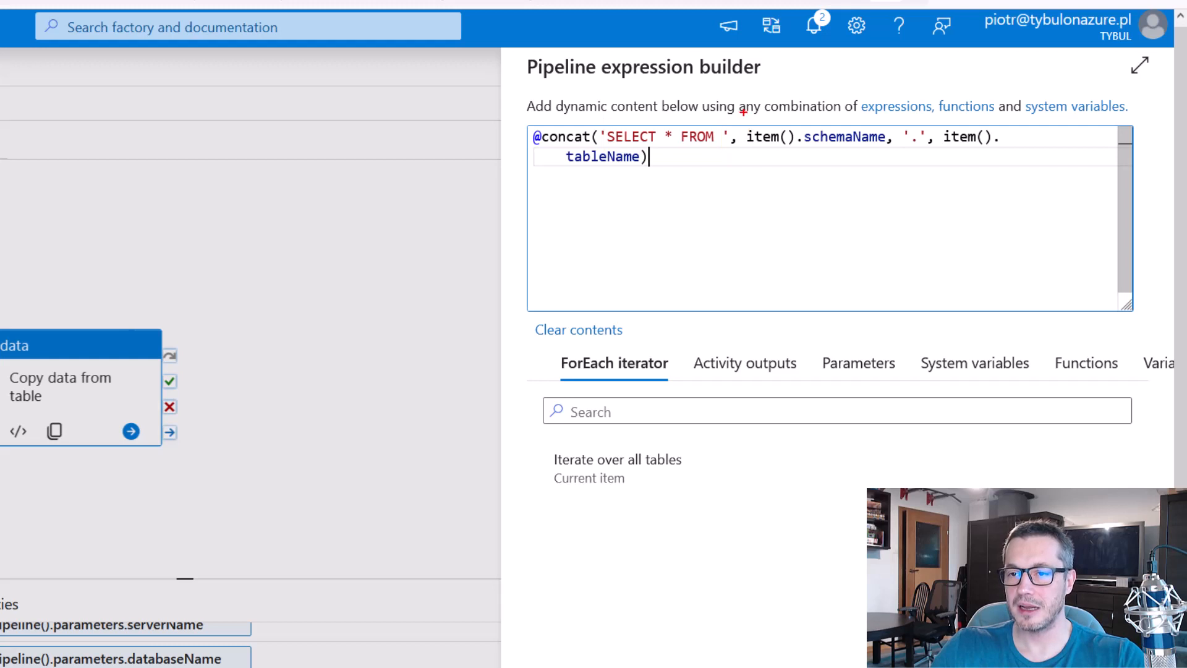
pyautogui.moveTo(744, 114)
pyautogui.mouseDown()
pyautogui.moveTo(849, 154)
pyautogui.moveTo(898, 156)
pyautogui.mouseUp()
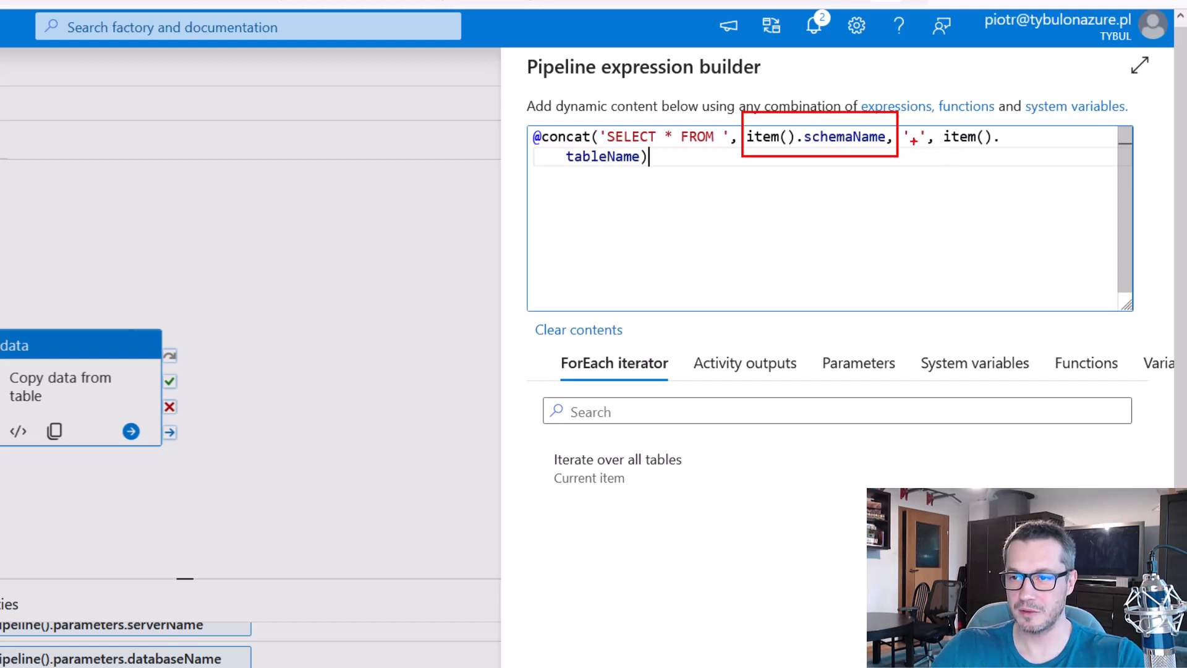
pyautogui.moveTo(555, 140); pyautogui.dragTo(657, 176)
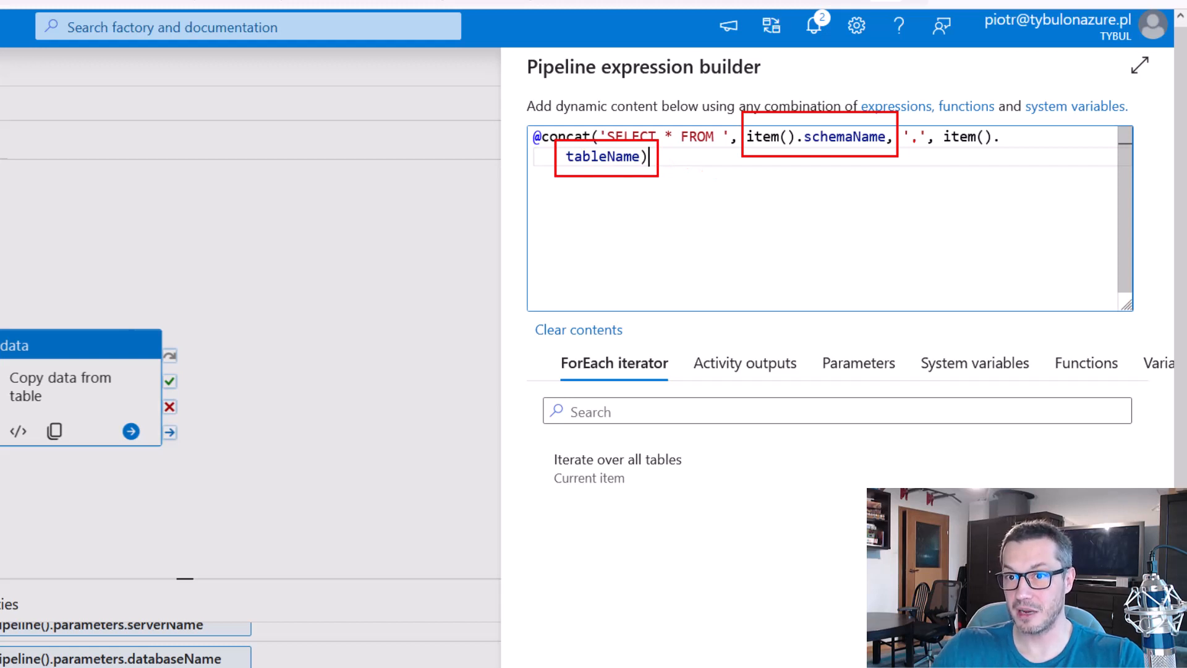
pyautogui.press('Escape')
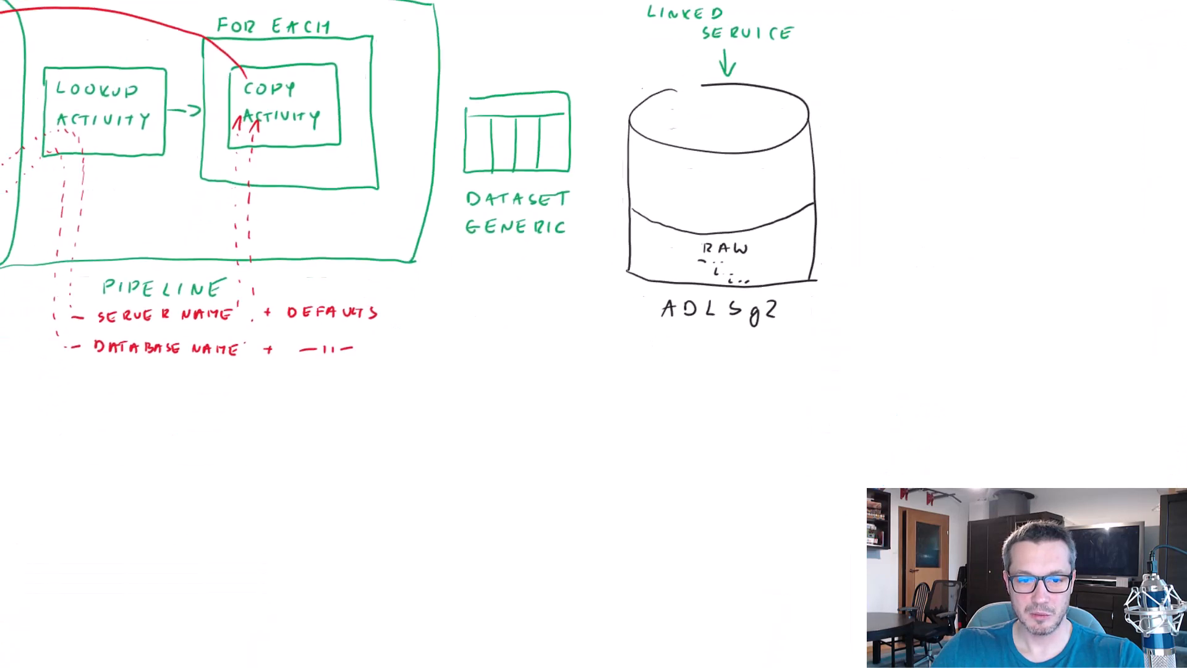
pyautogui.moveTo(164, 614); pyautogui.dragTo(191, 502)
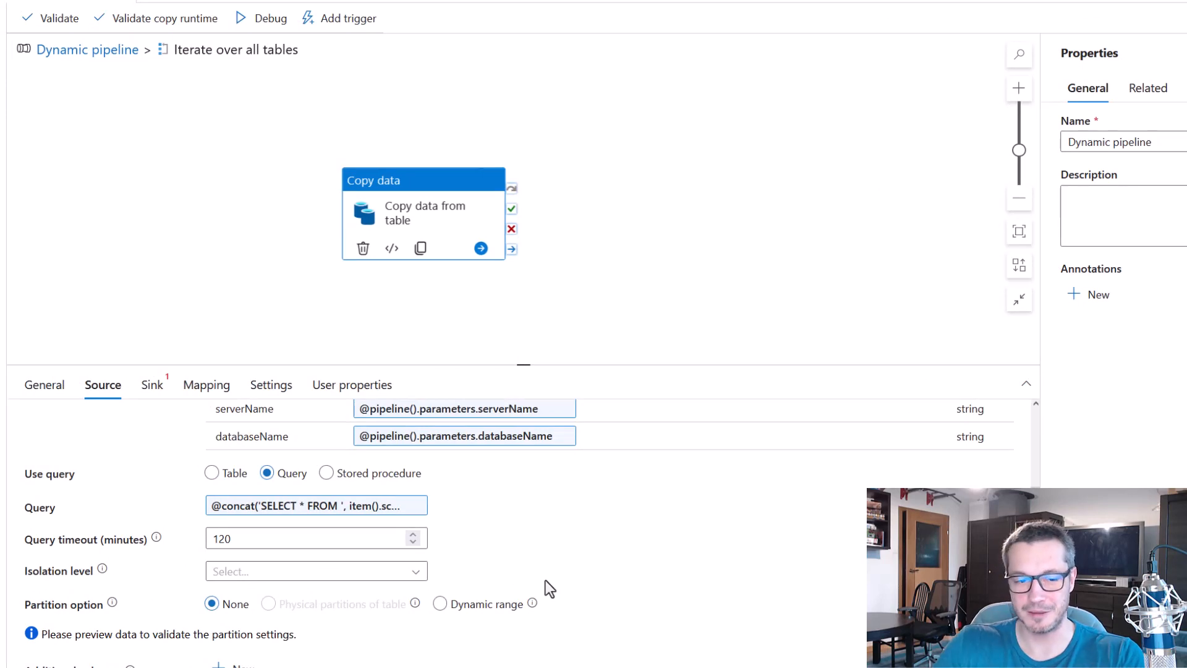
# Start a new sink dataset for the copy activity using Azure Data Lake Storage Gen2 with the DelimitedText format.
pyautogui.click(152, 385)
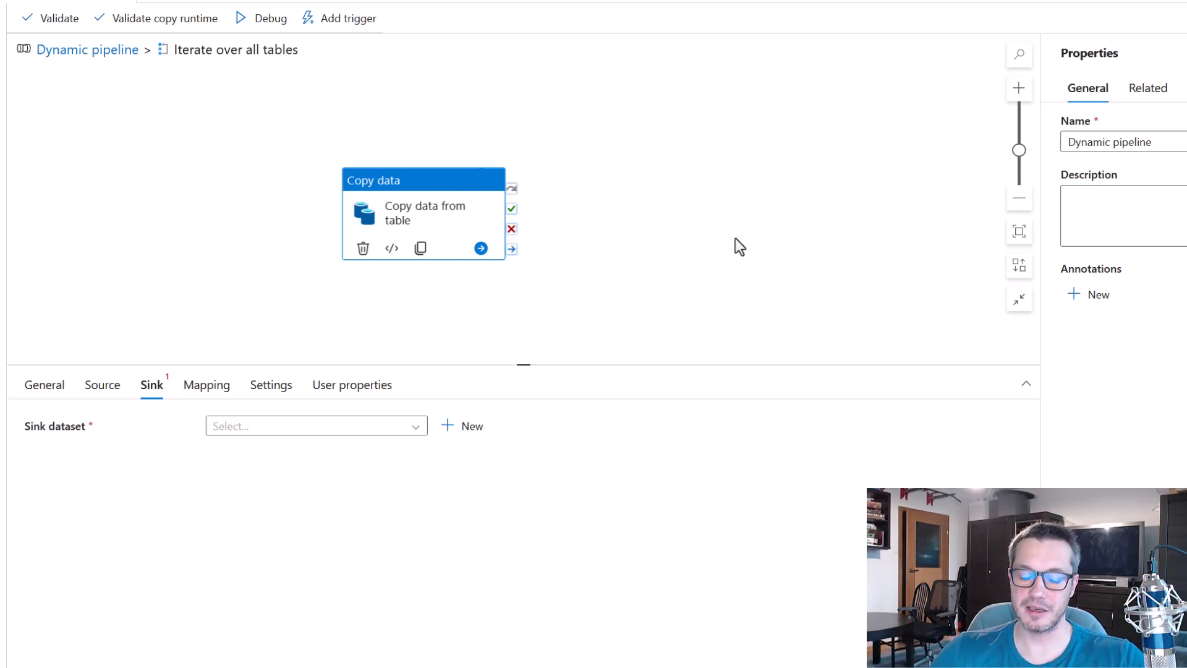
pyautogui.click(417, 433)
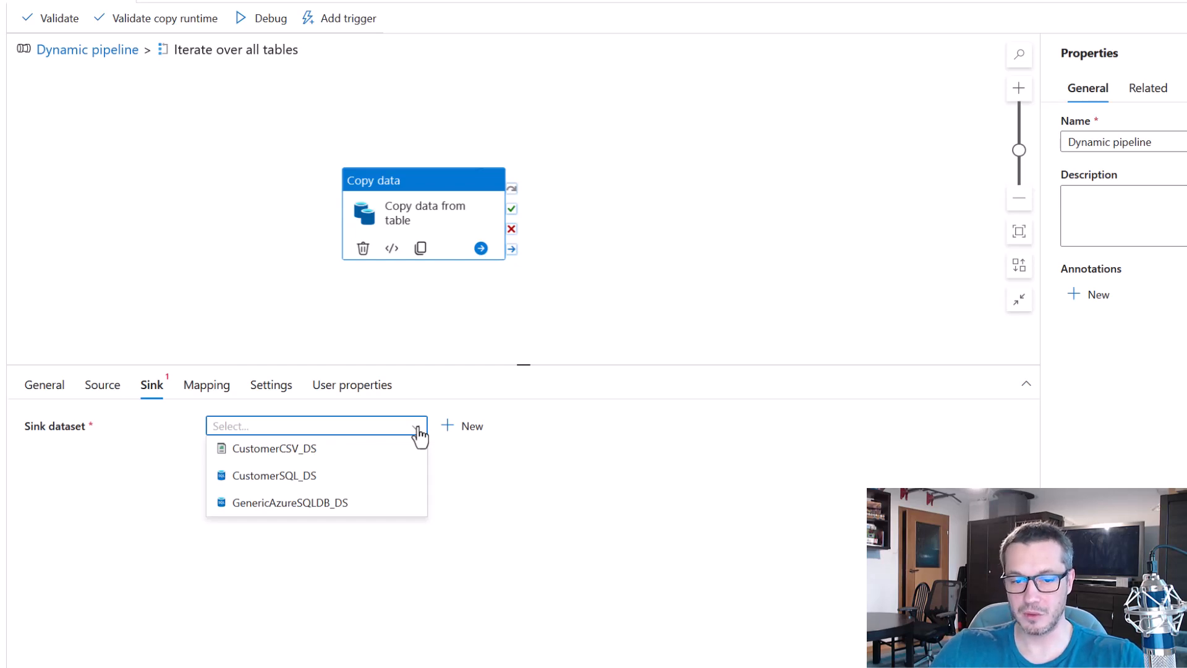
pyautogui.click(461, 430)
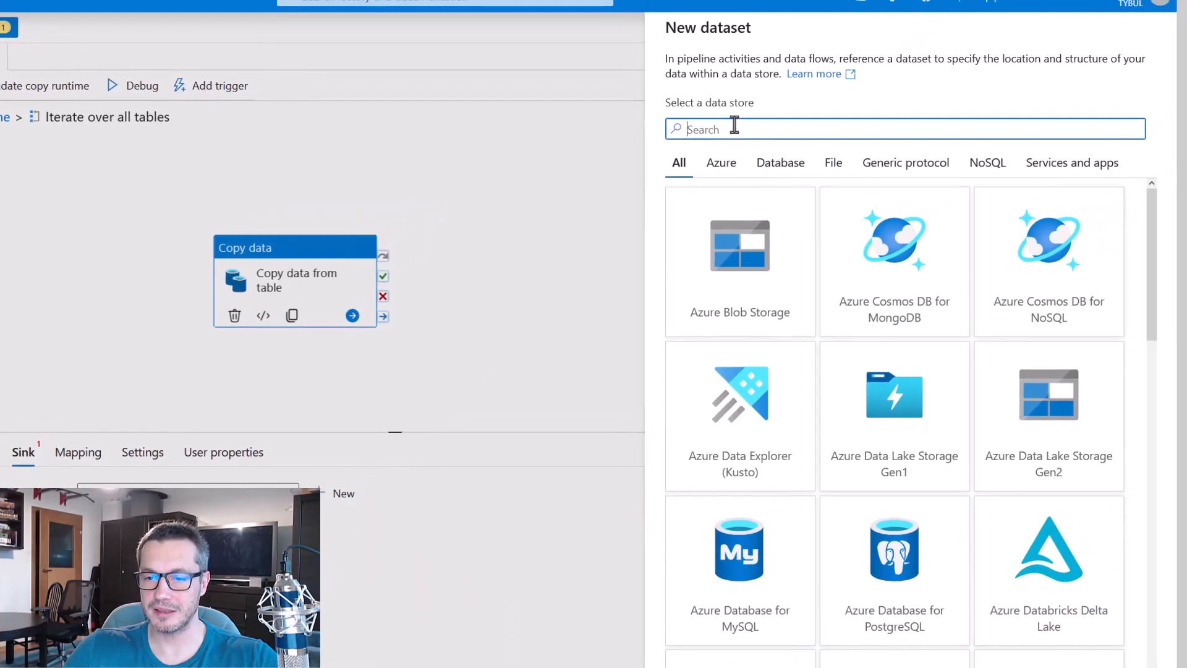
pyautogui.click(1063, 405)
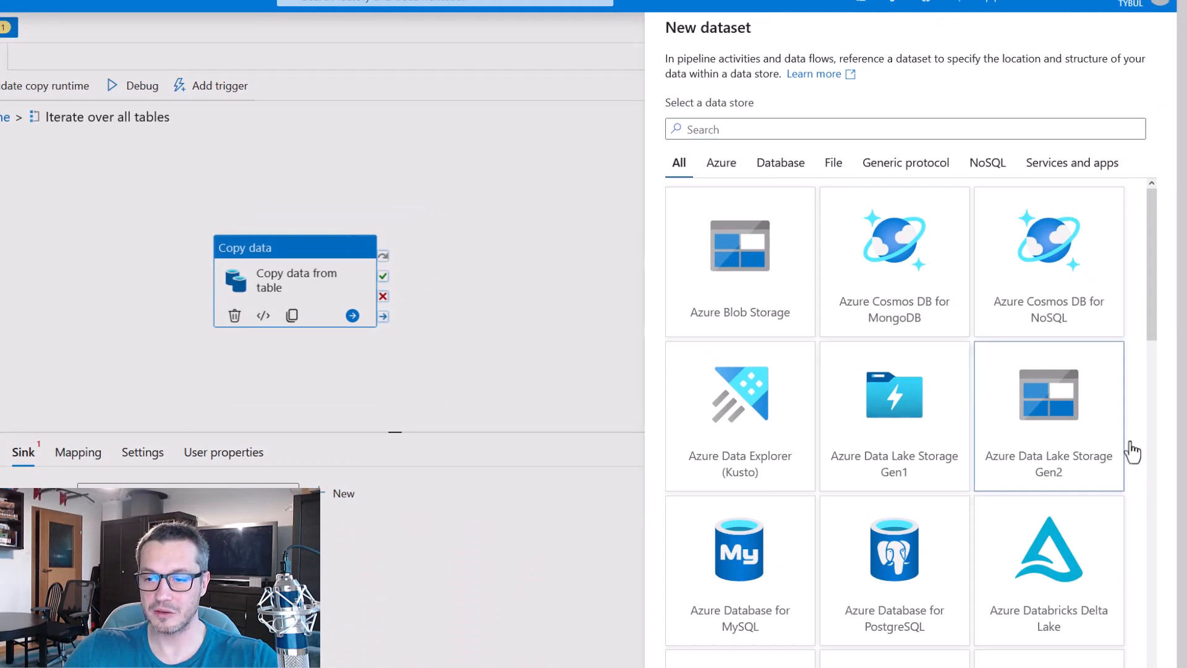
pyautogui.click(693, 667)
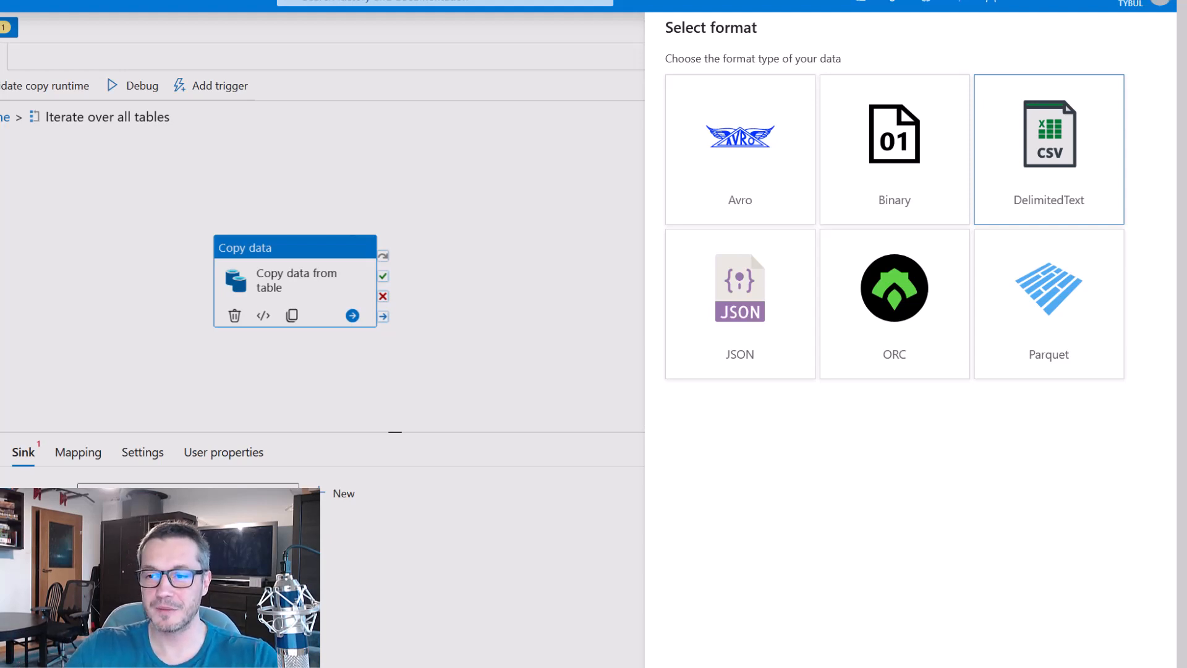
pyautogui.press('Return')
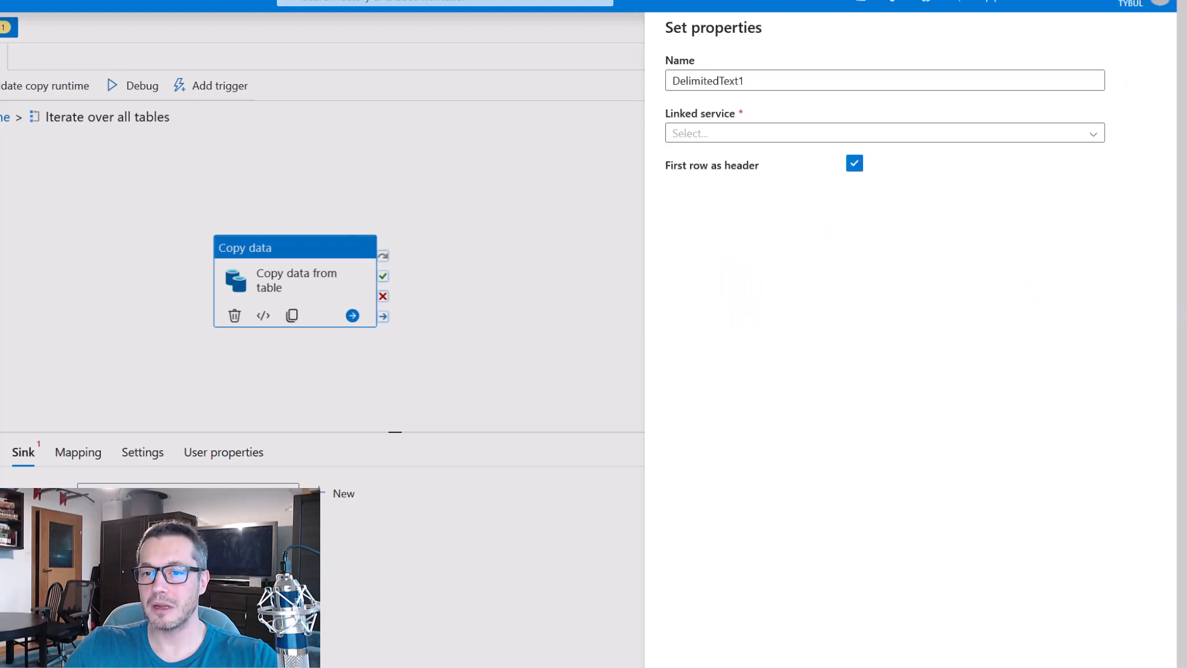
# Name the new sink dataset GenericADLSg2CSV_DS.
pyautogui.moveTo(769, 81); pyautogui.dragTo(626, 81)
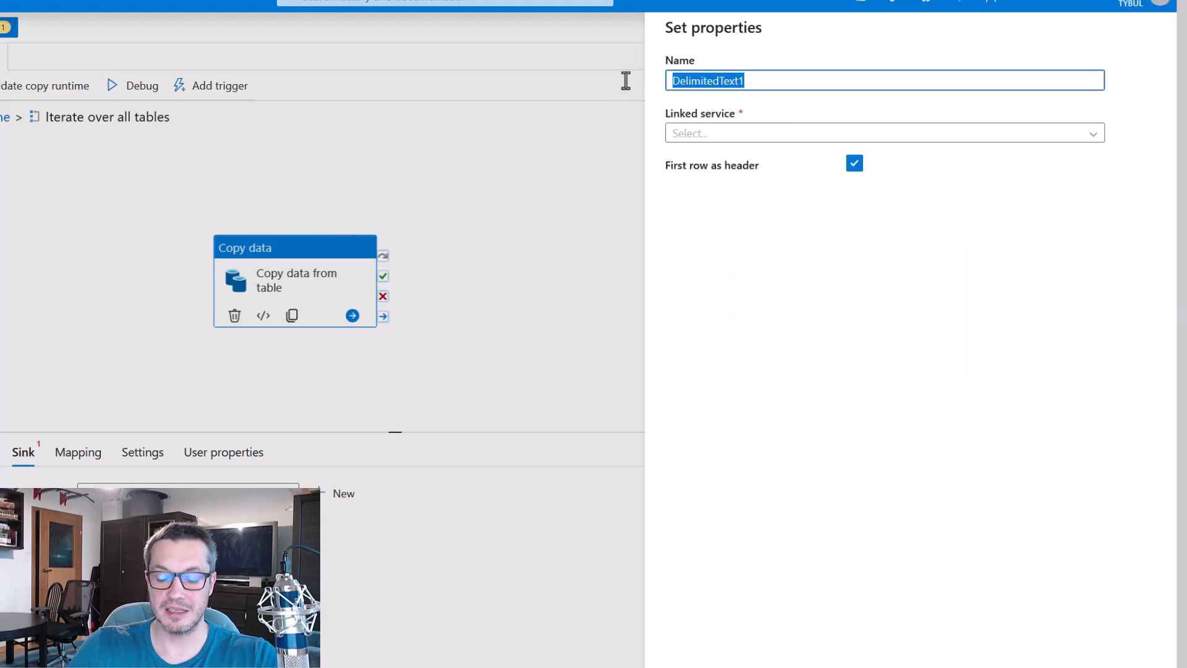
pyautogui.write('Gener')
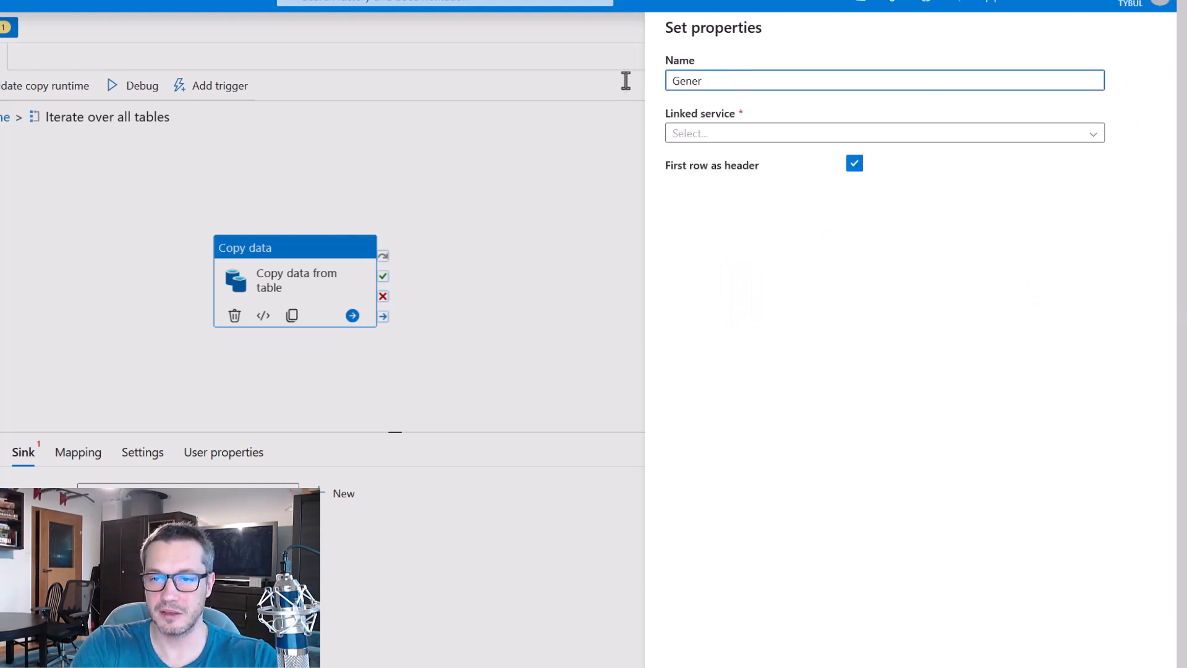
pyautogui.write('aic')
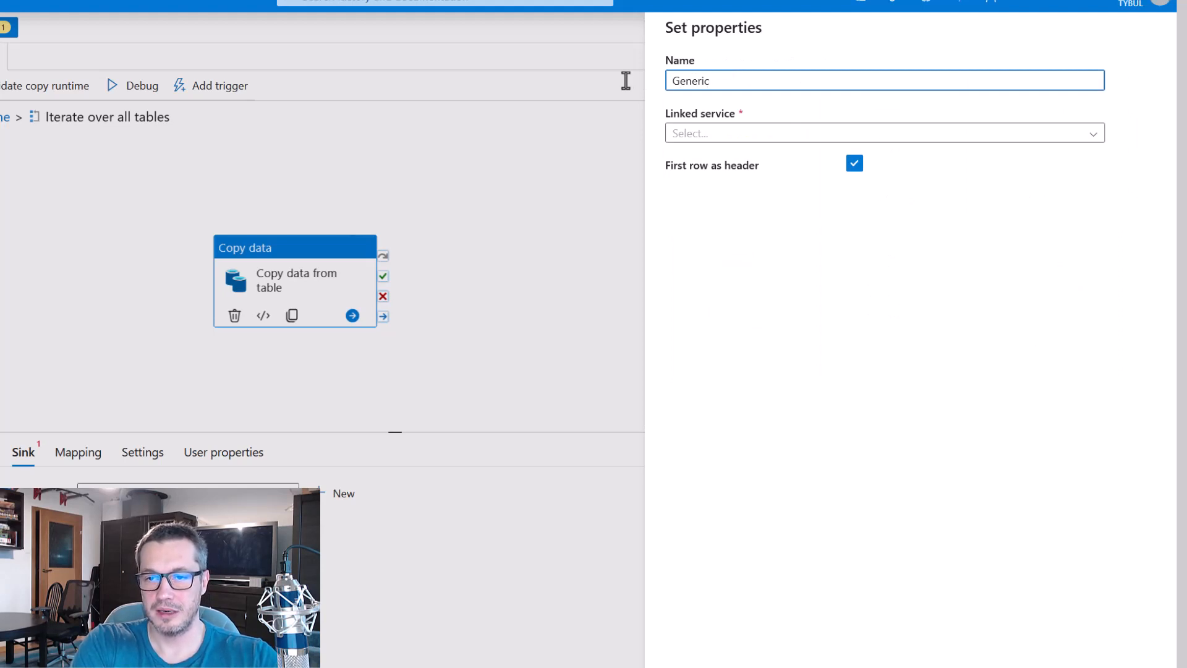
pyautogui.write('ADLSg2CS')
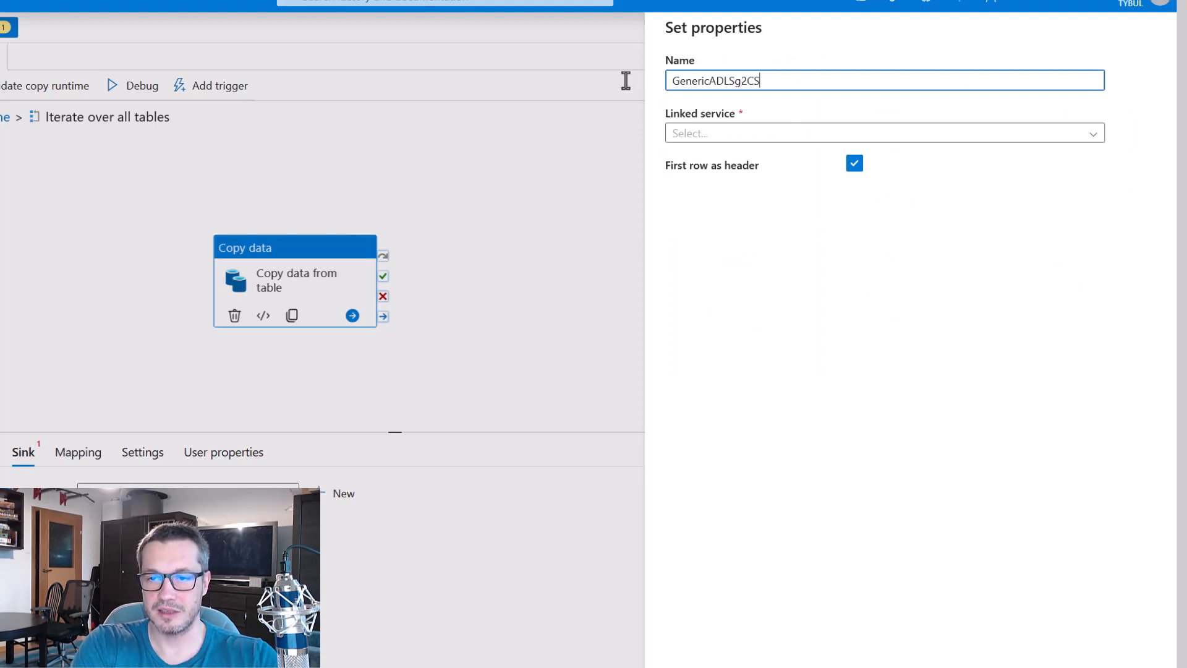
pyautogui.write('V_DS')
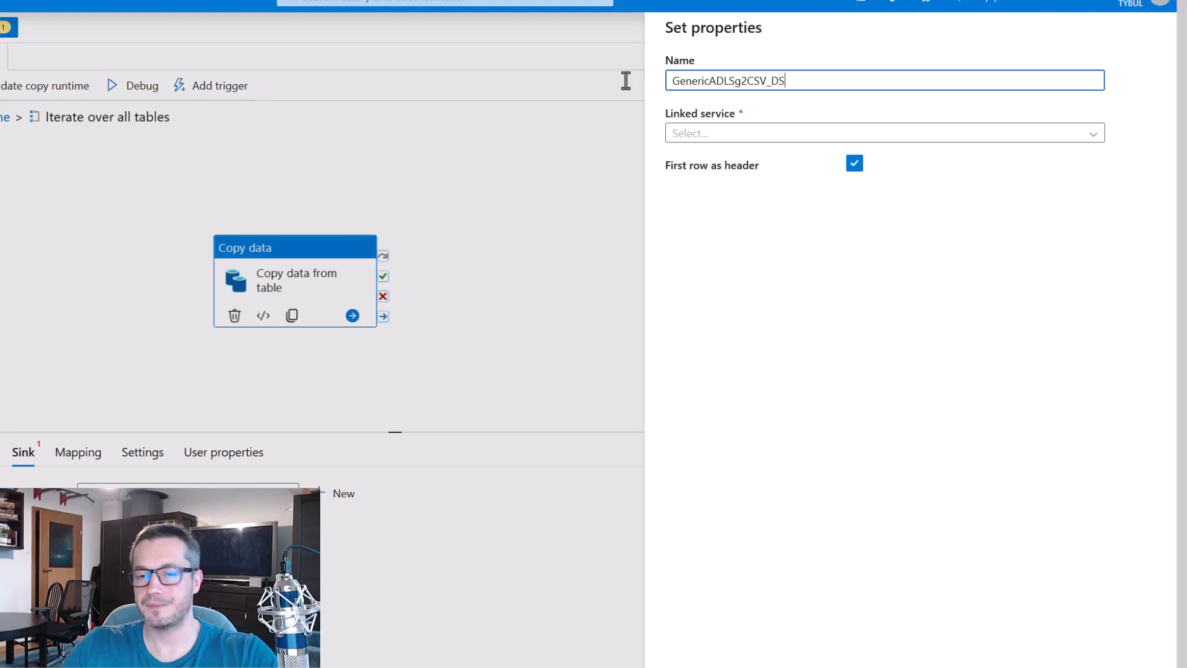
# Assign the linked service ADLSg2_LS to the sink dataset and create it with an empty file path.
pyautogui.click(810, 136)
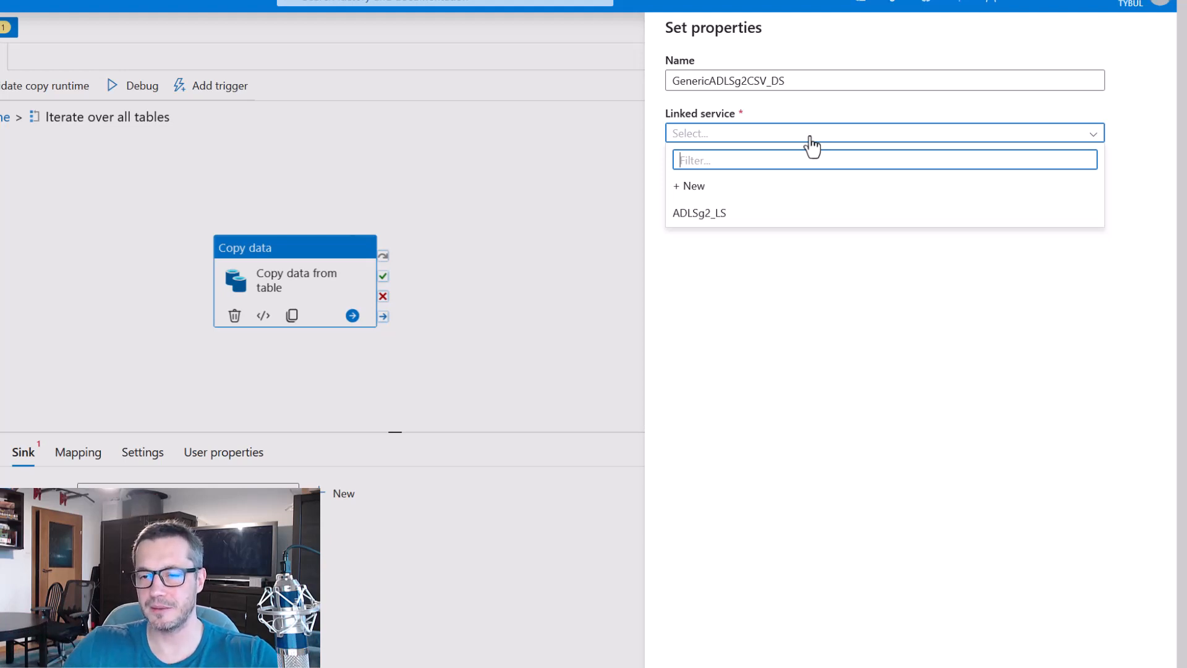
pyautogui.click(743, 213)
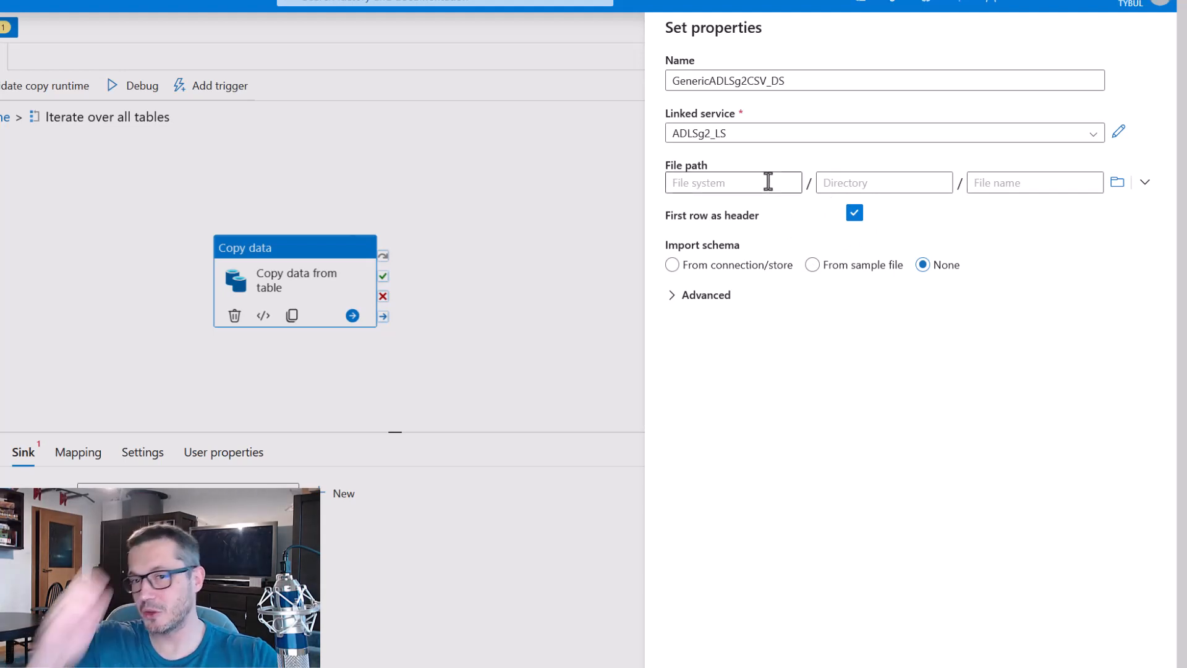
pyautogui.click(875, 183)
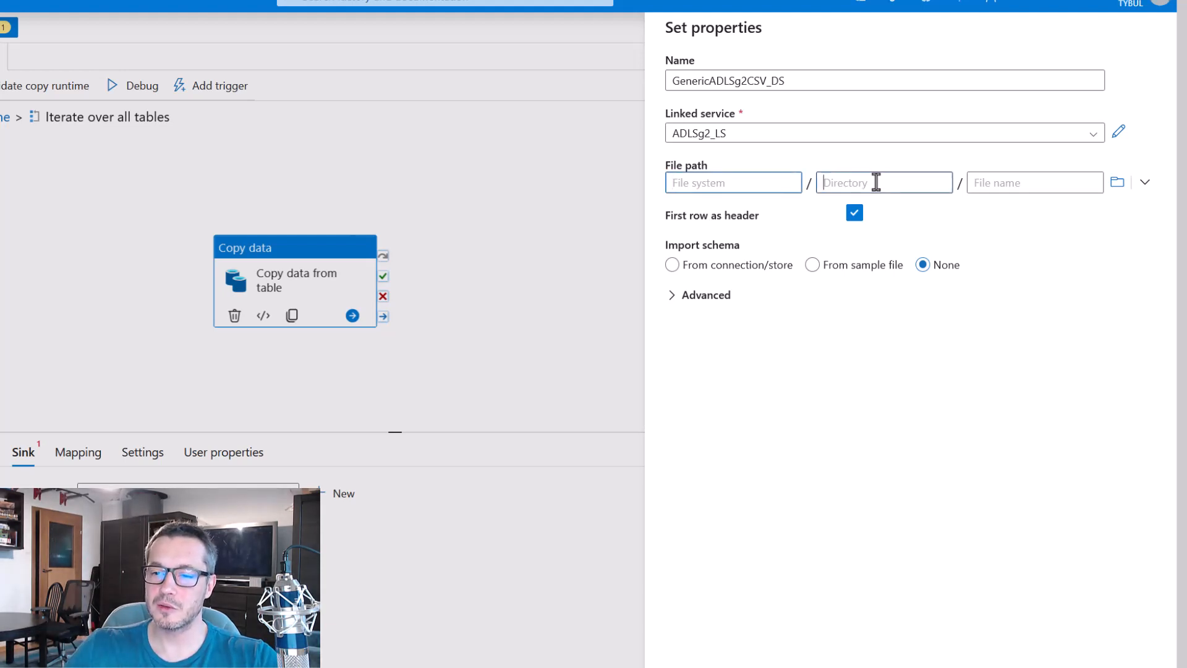
pyautogui.click(1006, 180)
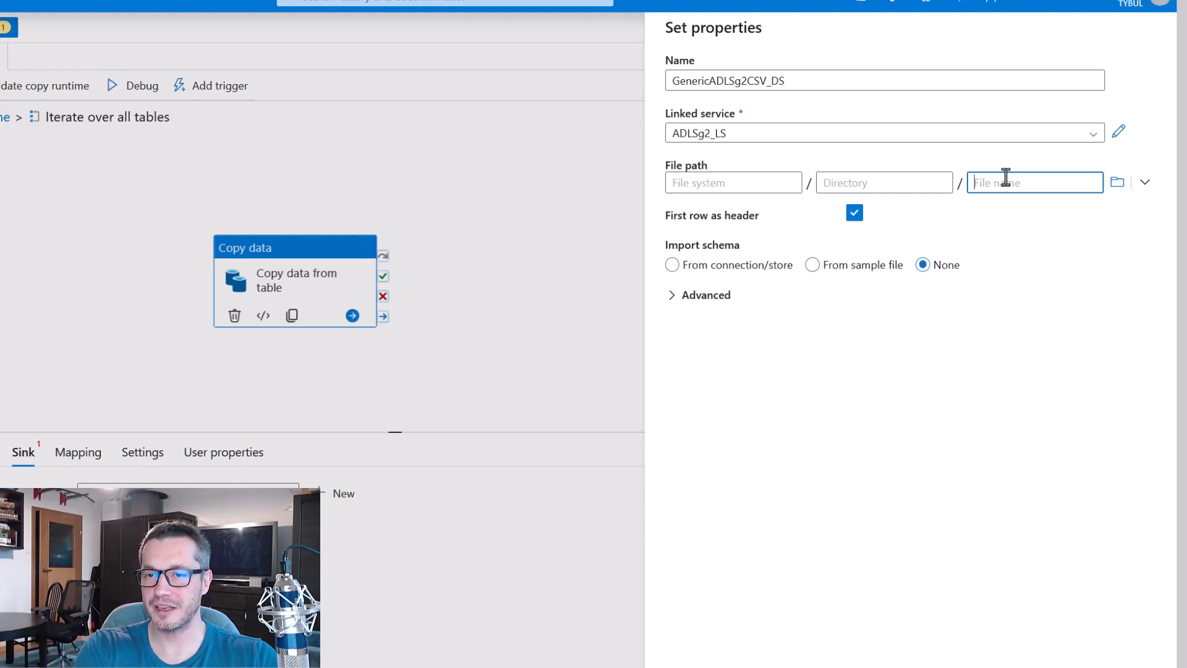
pyautogui.click(926, 183)
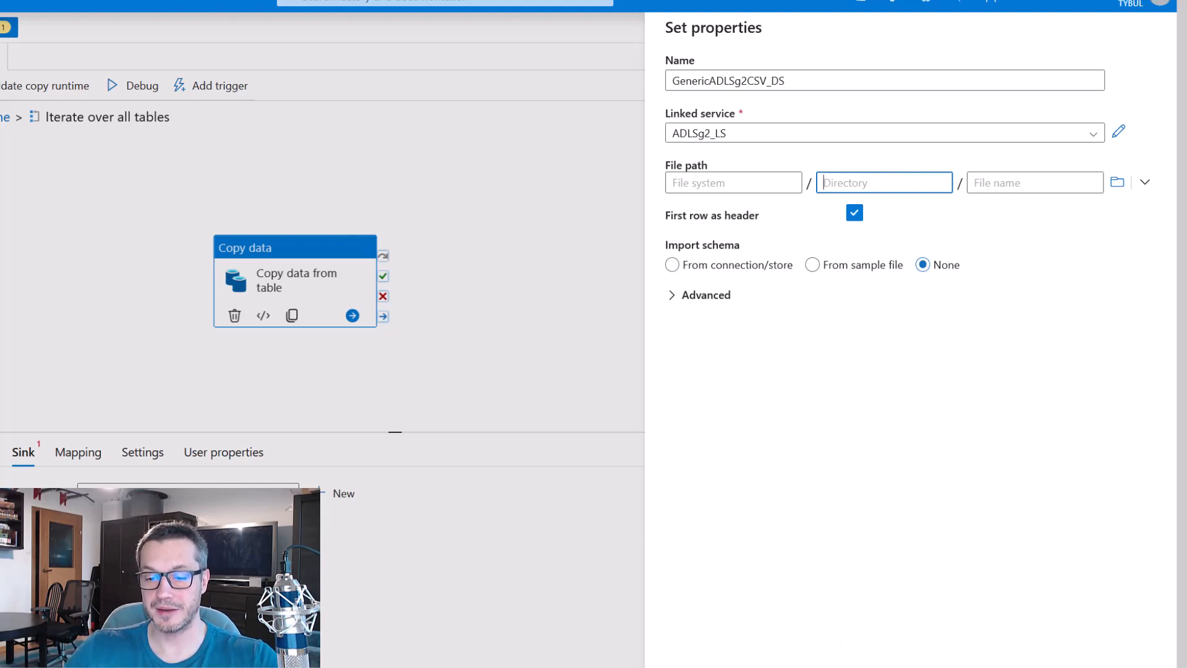
pyautogui.click(688, 667)
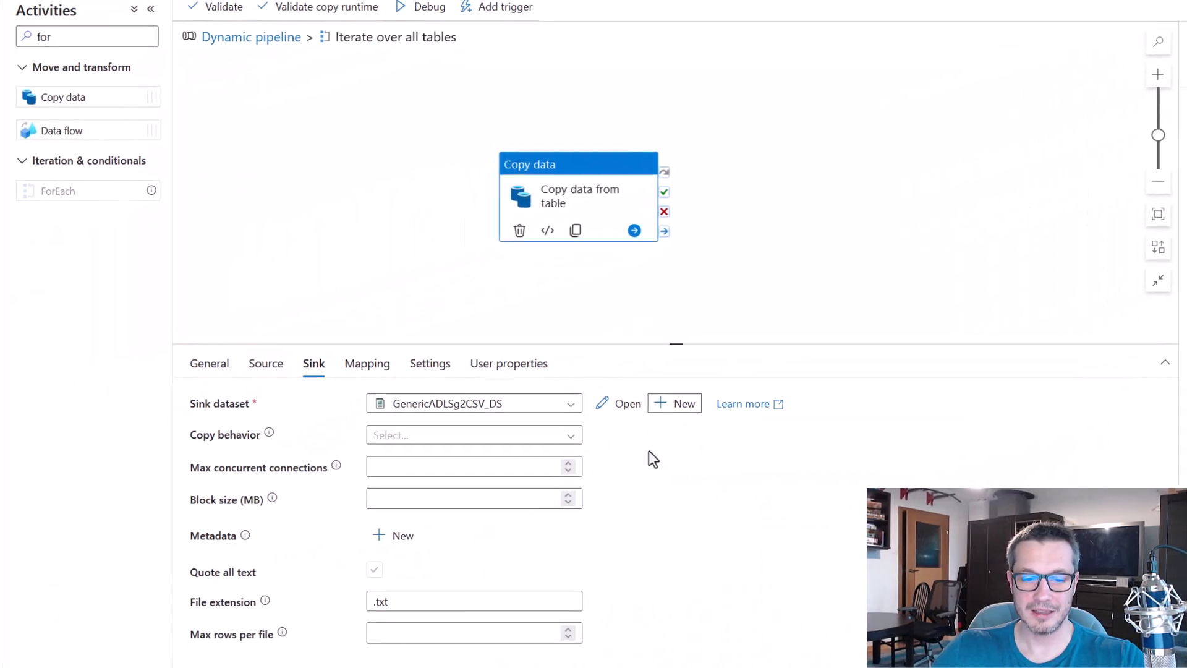
# Open the GenericADLSg2CSV_DS dataset and examine the dynamic content options for its directory and file name.
pyautogui.click(629, 404)
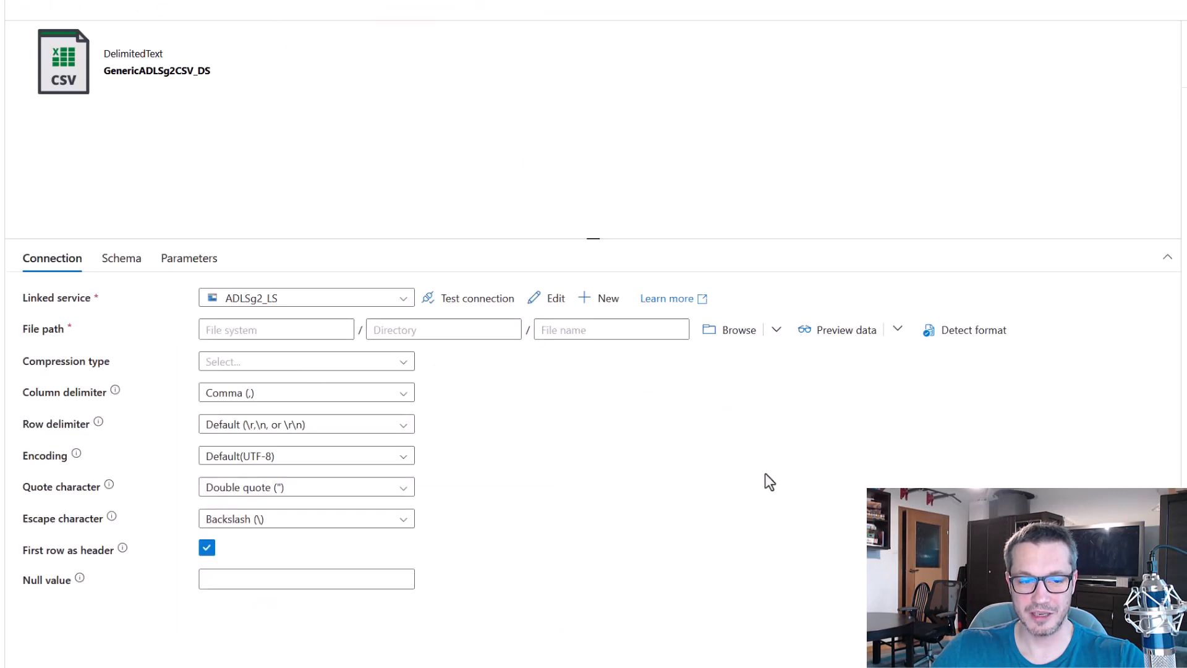
pyautogui.click(416, 329)
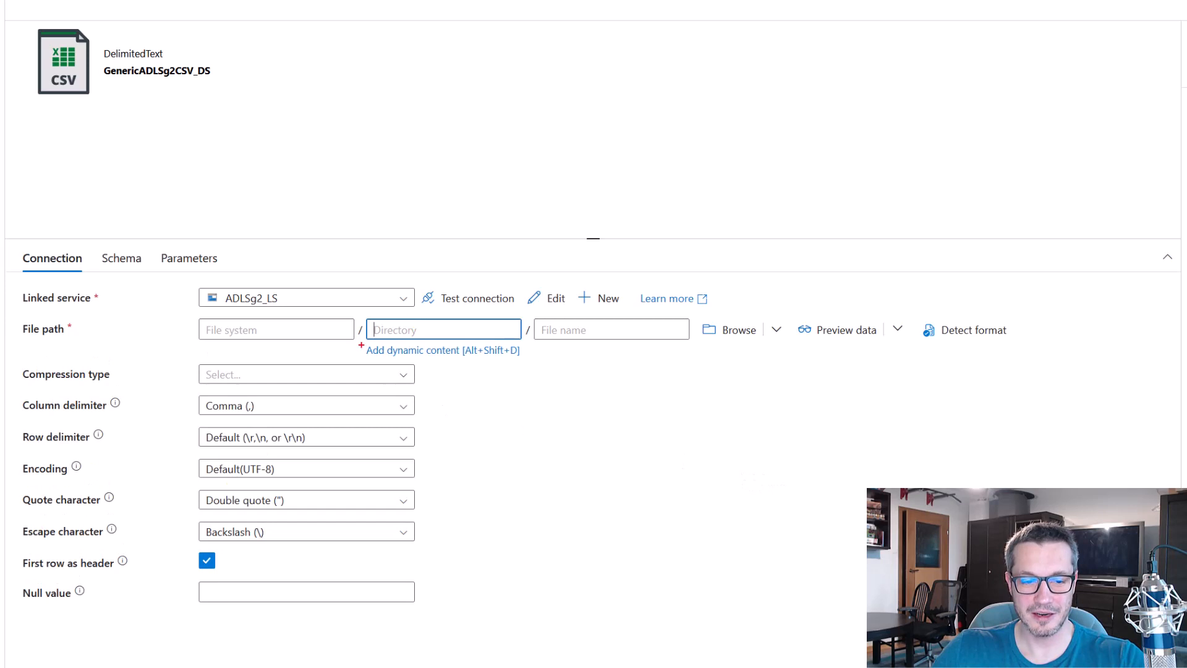
pyautogui.moveTo(364, 338); pyautogui.dragTo(518, 364)
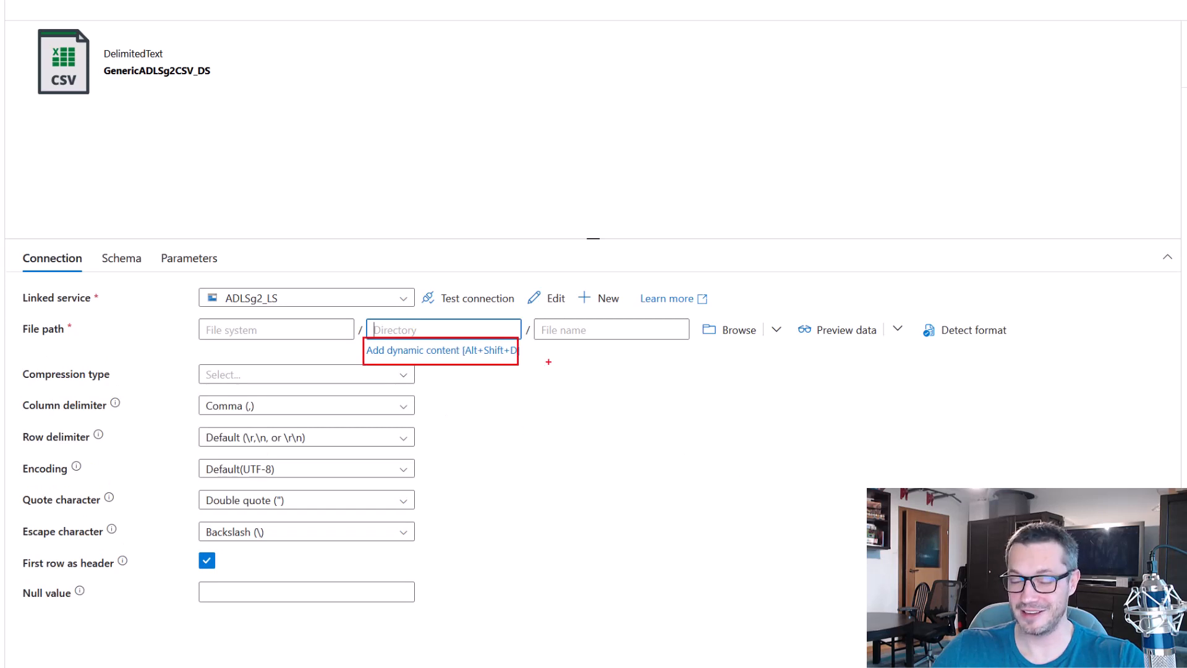
pyautogui.click(557, 330)
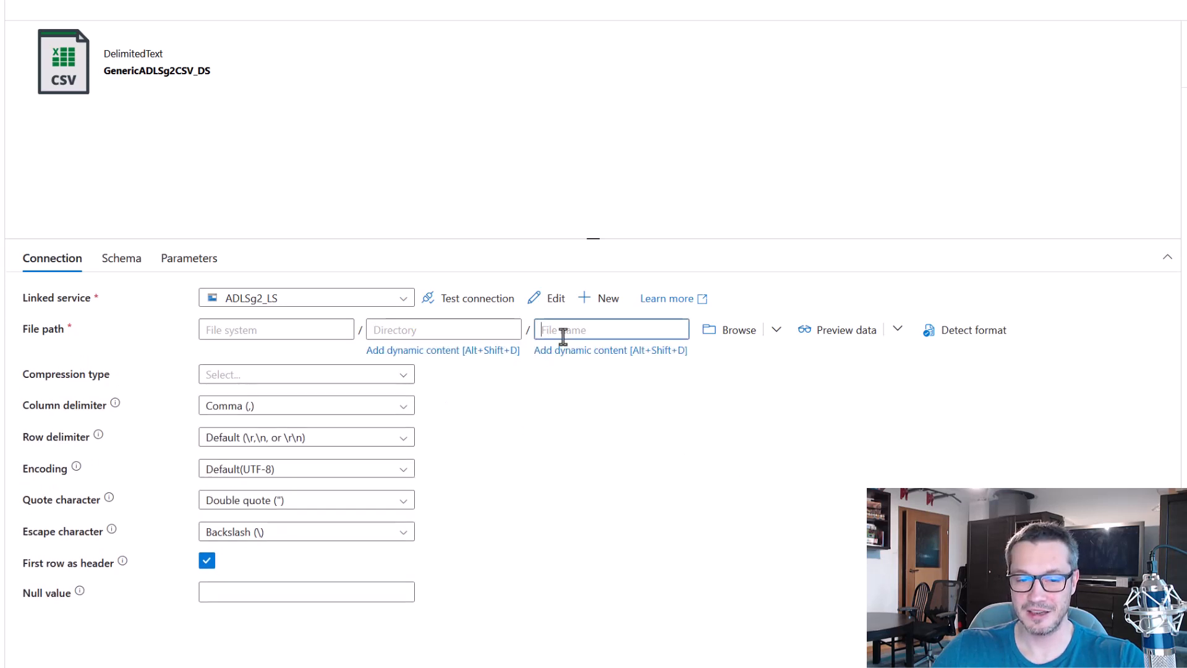
pyautogui.hotkey('ctrl', '2')
pyautogui.moveTo(531, 340); pyautogui.dragTo(691, 359)
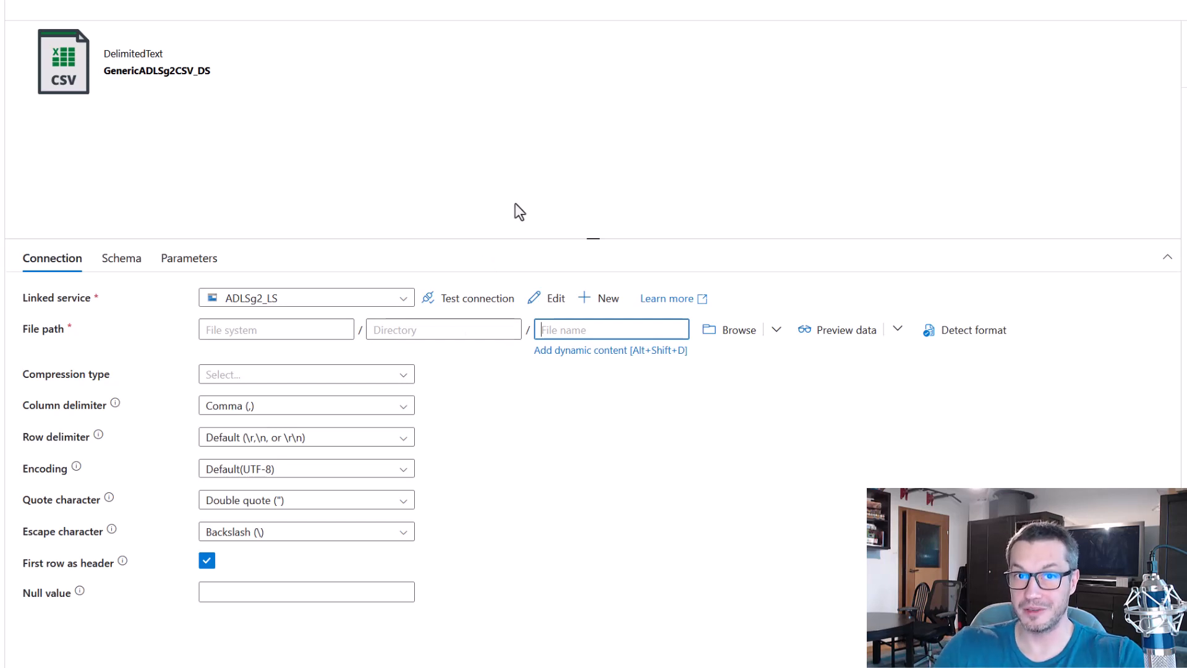
# Switch to the whiteboard and handwrite a RAW root folder with a SERVER + branch beneath it, below the ADLSg2 drawing.
pyautogui.click(191, 260)
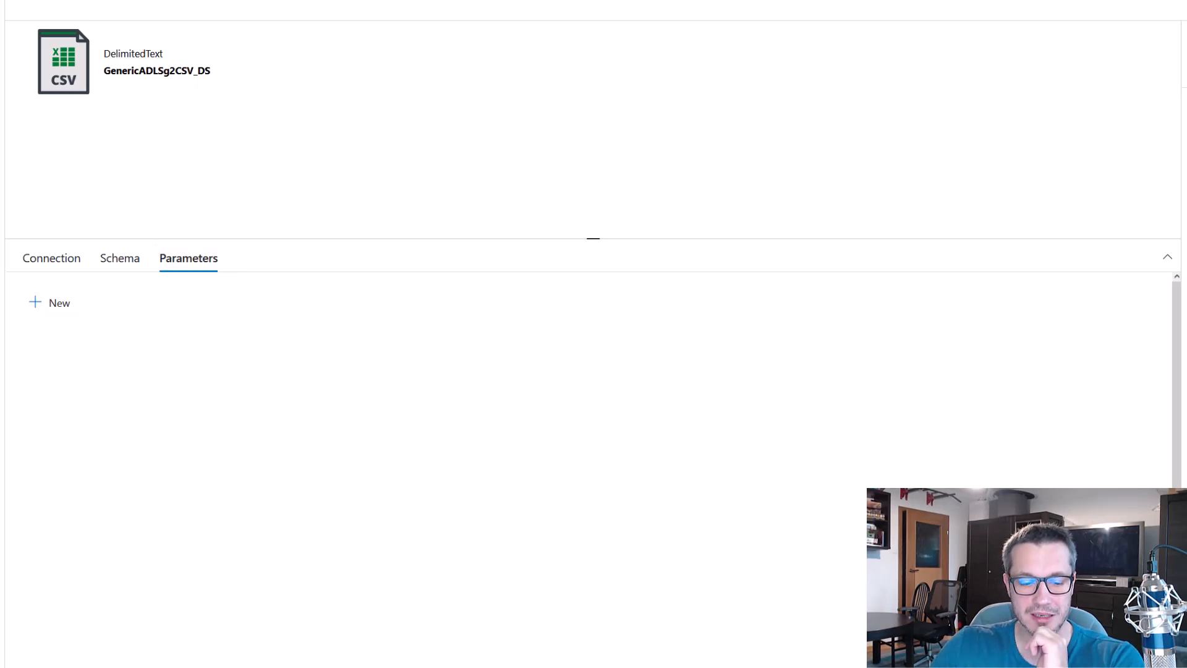
pyautogui.click(260, 667)
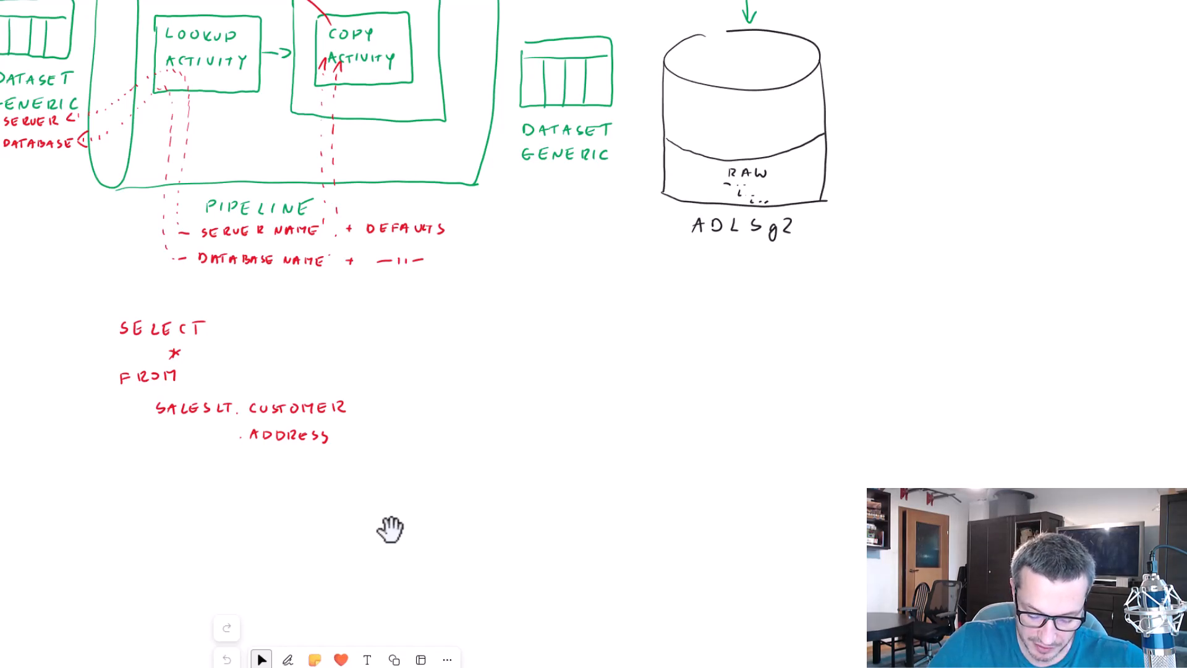
pyautogui.moveTo(560, 308); pyautogui.dragTo(567, 318)
pyautogui.moveTo(573, 318); pyautogui.dragTo(582, 319)
pyautogui.moveTo(574, 315); pyautogui.dragTo(604, 306)
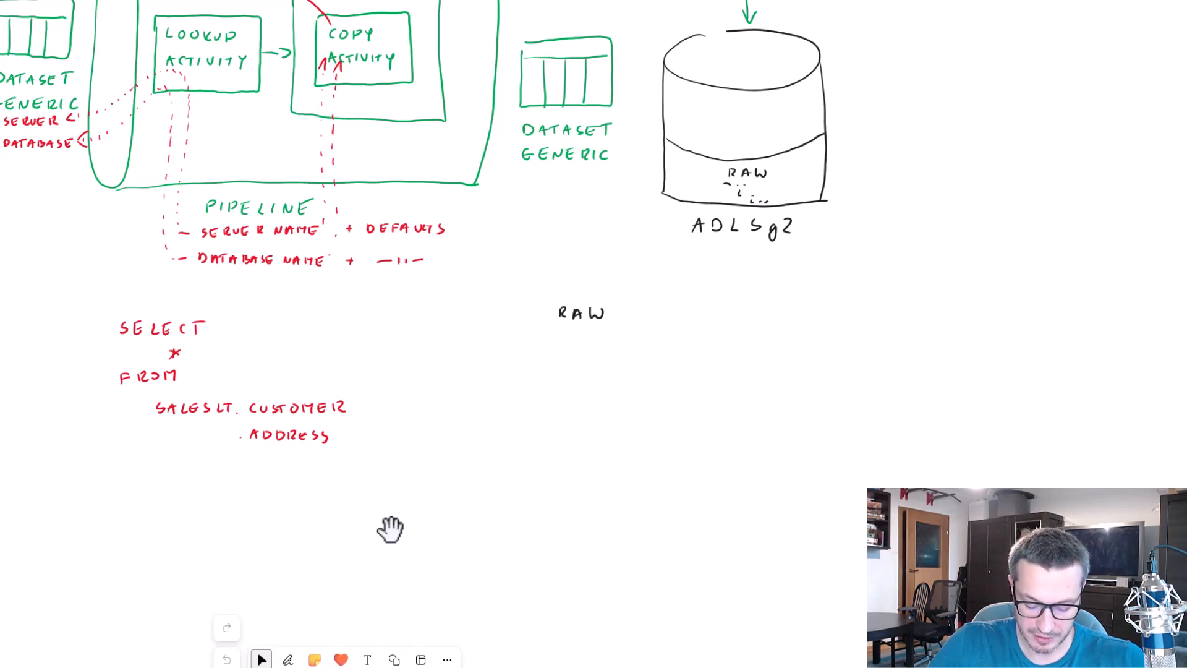
pyautogui.moveTo(579, 329); pyautogui.dragTo(592, 346)
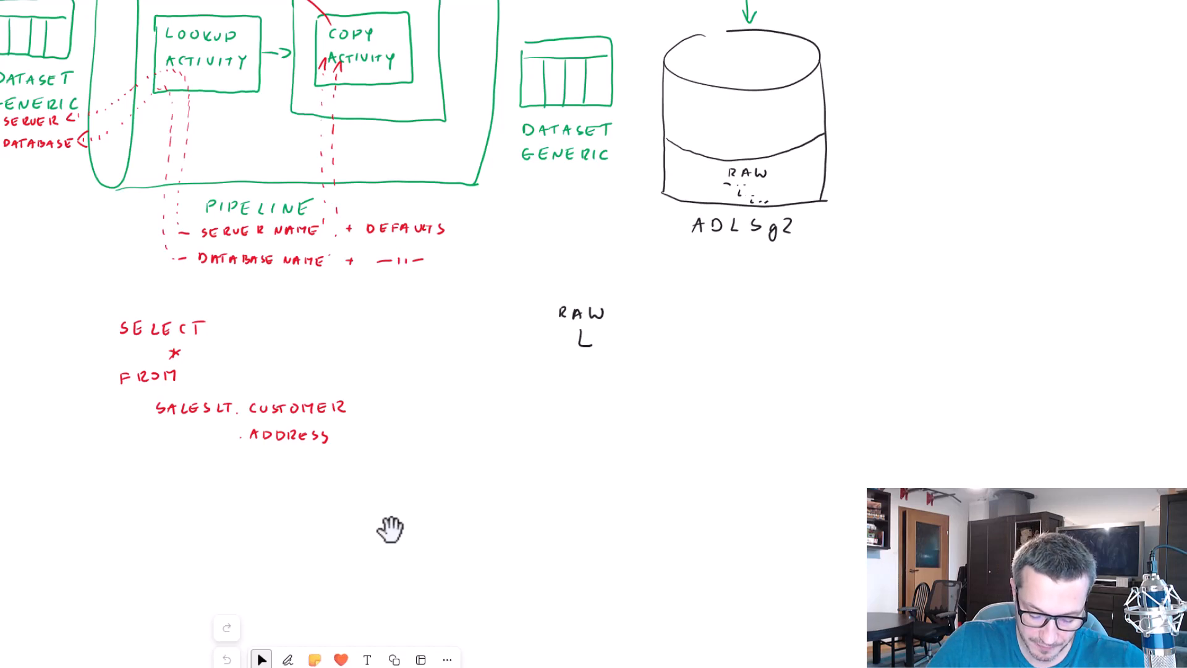
pyautogui.moveTo(607, 340); pyautogui.dragTo(602, 349)
pyautogui.moveTo(611, 340); pyautogui.dragTo(619, 346)
pyautogui.moveTo(625, 350); pyautogui.dragTo(642, 342)
pyautogui.moveTo(651, 342); pyautogui.dragTo(697, 345)
pyautogui.moveTo(690, 338); pyautogui.dragTo(691, 352)
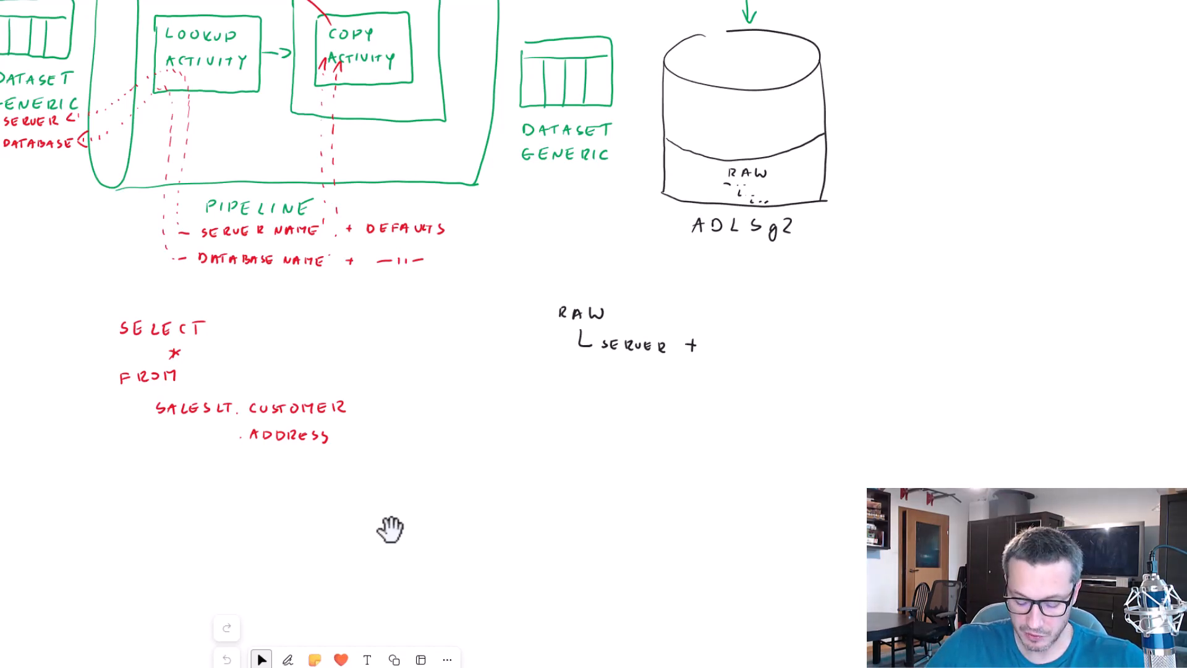
# Handwrite a DATABASE + branch under SERVER in the folder structure sketch.
pyautogui.moveTo(615, 363); pyautogui.dragTo(625, 381)
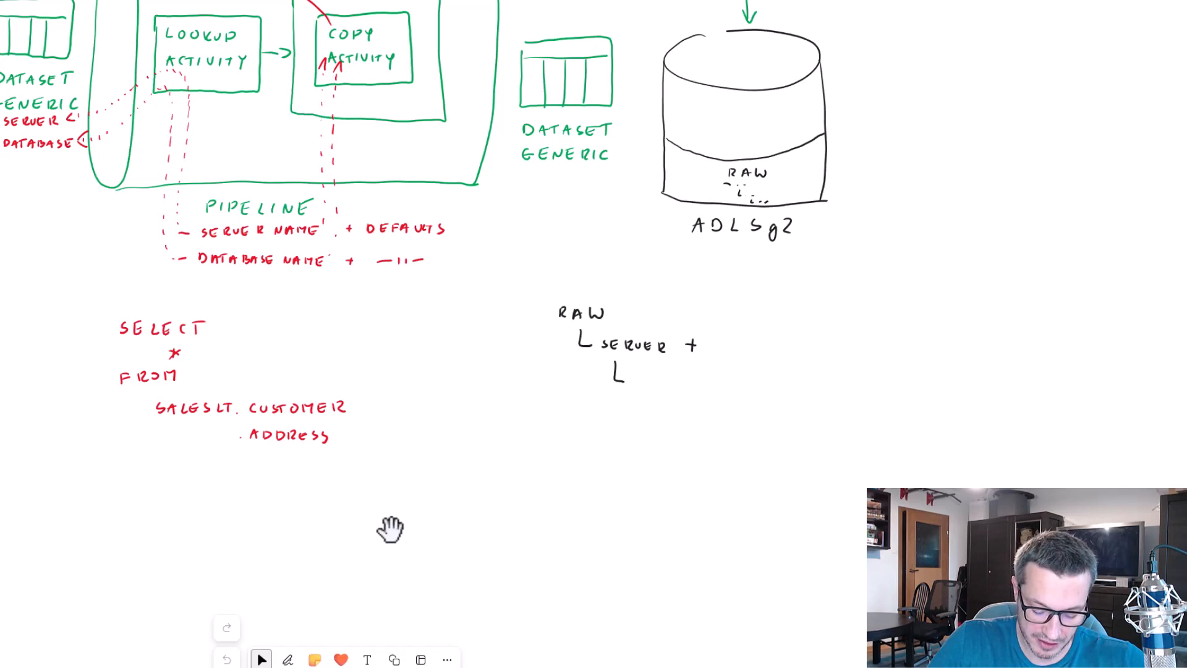
pyautogui.moveTo(636, 378); pyautogui.dragTo(636, 388)
pyautogui.moveTo(645, 389); pyautogui.dragTo(660, 379)
pyautogui.moveTo(656, 380); pyautogui.dragTo(656, 388)
pyautogui.moveTo(665, 390); pyautogui.dragTo(686, 390)
pyautogui.moveTo(689, 391); pyautogui.dragTo(704, 393)
pyautogui.moveTo(716, 384); pyautogui.dragTo(719, 391)
pyautogui.moveTo(737, 389); pyautogui.dragTo(747, 388)
pyautogui.moveTo(742, 382); pyautogui.dragTo(742, 395)
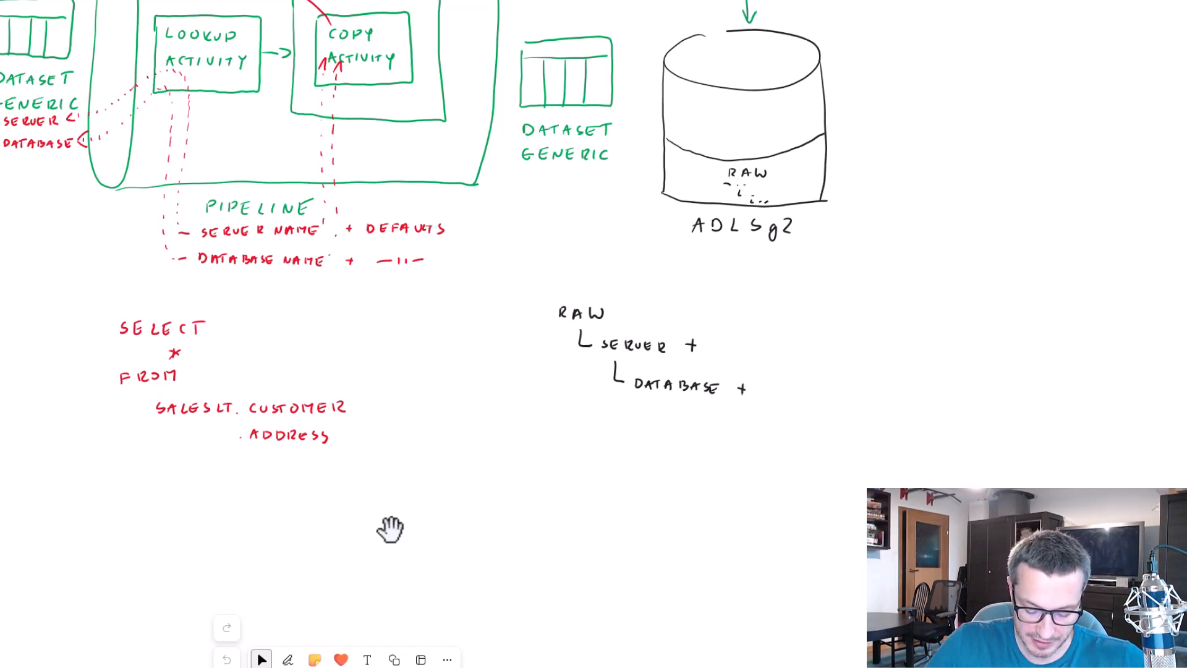
# Extend the folder sketch below DATABASE with nested Y=?, M=? and D=? levels ending in a CSV file icon.
pyautogui.moveTo(663, 400); pyautogui.dragTo(672, 419)
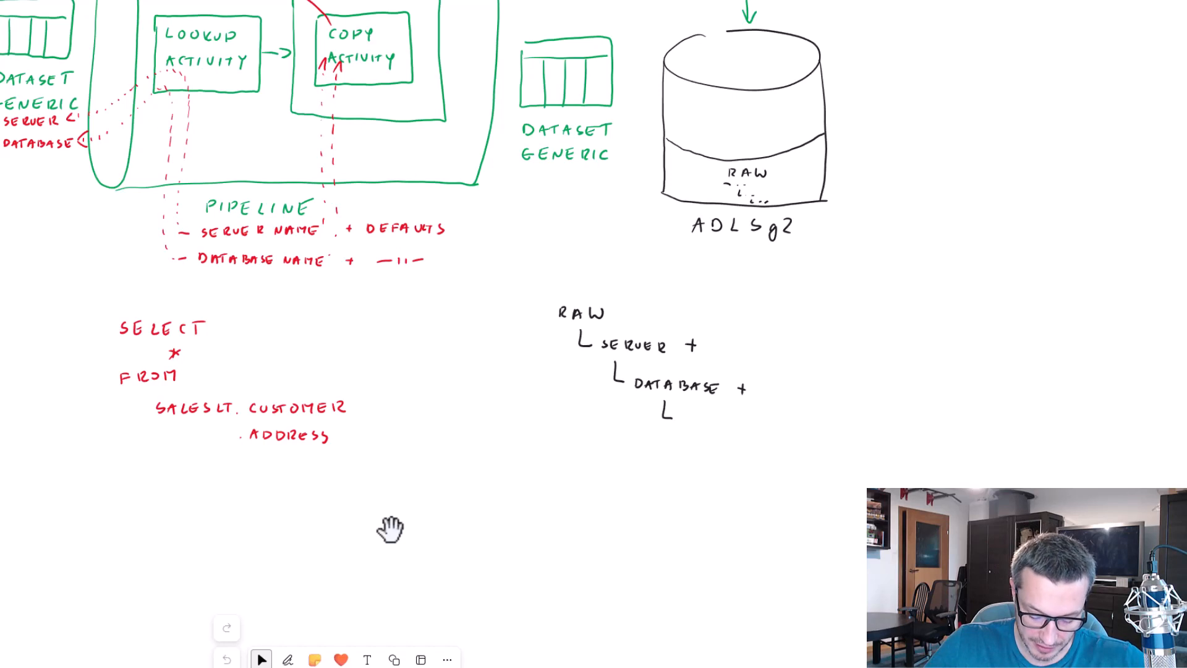
pyautogui.moveTo(682, 411)
pyautogui.mouseDown()
pyautogui.moveTo(689, 425)
pyautogui.moveTo(706, 416)
pyautogui.mouseUp()
pyautogui.moveTo(698, 422); pyautogui.dragTo(706, 420)
pyautogui.click(716, 426)
pyautogui.moveTo(713, 412)
pyautogui.mouseDown()
pyautogui.moveTo(713, 451)
pyautogui.moveTo(734, 458)
pyautogui.mouseUp()
pyautogui.moveTo(737, 449); pyautogui.dragTo(745, 449)
pyautogui.moveTo(737, 455); pyautogui.dragTo(753, 452)
pyautogui.click(754, 458)
pyautogui.moveTo(742, 474)
pyautogui.mouseDown()
pyautogui.moveTo(759, 494)
pyautogui.moveTo(778, 487)
pyautogui.mouseUp()
pyautogui.moveTo(772, 492); pyautogui.dragTo(778, 493)
pyautogui.click(790, 498)
pyautogui.moveTo(785, 482)
pyautogui.mouseDown()
pyautogui.moveTo(781, 527)
pyautogui.moveTo(811, 523)
pyautogui.moveTo(804, 536)
pyautogui.mouseUp()
pyautogui.moveTo(803, 546); pyautogui.dragTo(811, 550)
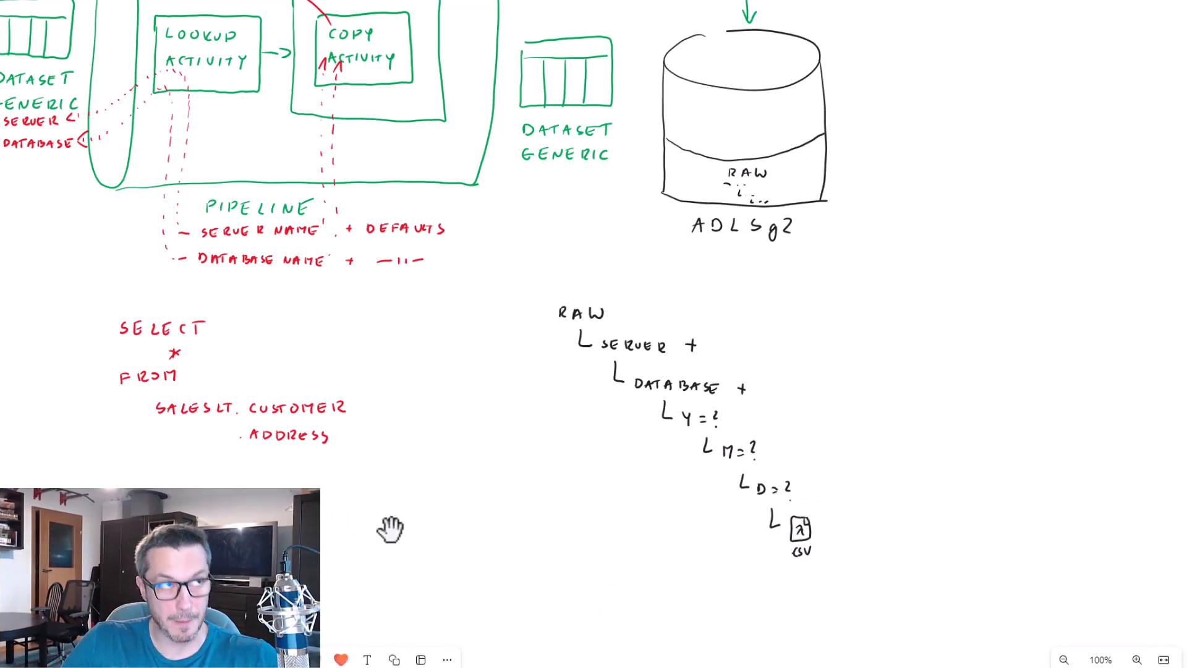
# Handwrite a note beside the CSV file in the folder sketch and add small marks above it.
pyautogui.moveTo(839, 518); pyautogui.dragTo(852, 513)
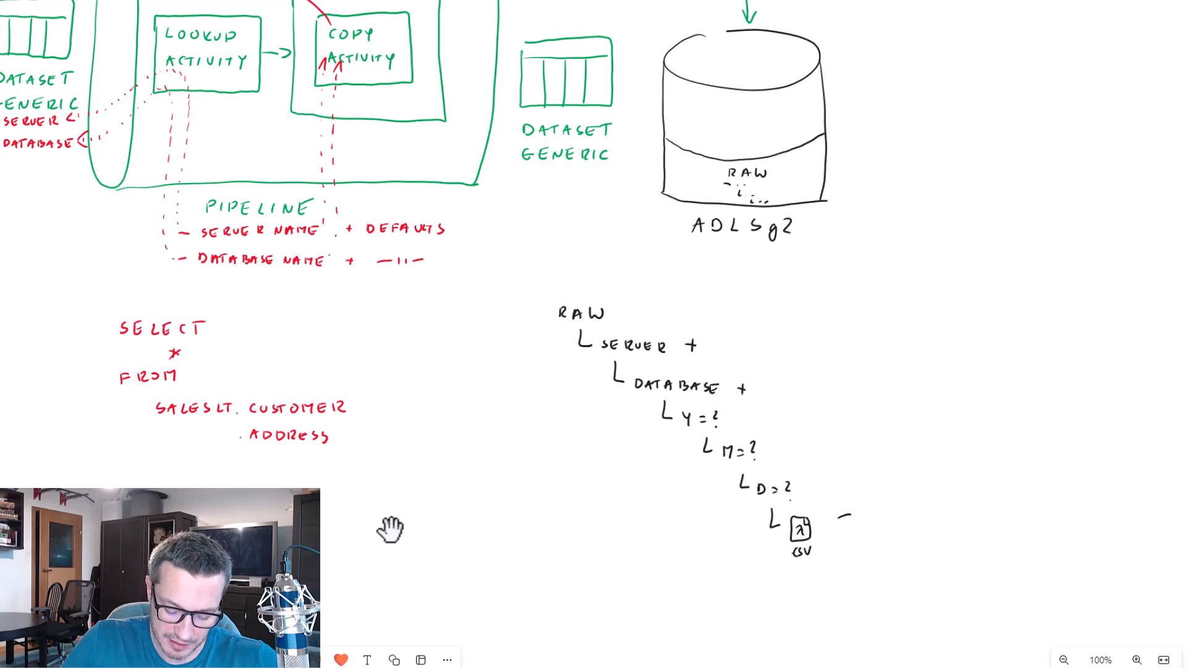
pyautogui.moveTo(872, 510); pyautogui.dragTo(866, 517)
pyautogui.moveTo(881, 510); pyautogui.dragTo(892, 520)
pyautogui.moveTo(895, 514); pyautogui.dragTo(920, 519)
pyautogui.moveTo(927, 515); pyautogui.dragTo(929, 520)
pyautogui.moveTo(939, 517); pyautogui.dragTo(968, 518)
pyautogui.moveTo(964, 510); pyautogui.dragTo(976, 509)
pyautogui.moveTo(987, 512); pyautogui.dragTo(997, 518)
pyautogui.moveTo(1003, 502); pyautogui.dragTo(1005, 518)
pyautogui.click(1023, 520)
pyautogui.moveTo(1007, 513); pyautogui.dragTo(1043, 519)
pyautogui.moveTo(1053, 506); pyautogui.dragTo(1063, 507)
pyautogui.moveTo(898, 489); pyautogui.dragTo(903, 494)
pyautogui.moveTo(987, 489); pyautogui.dragTo(997, 489)
pyautogui.moveTo(992, 483); pyautogui.dragTo(992, 495)
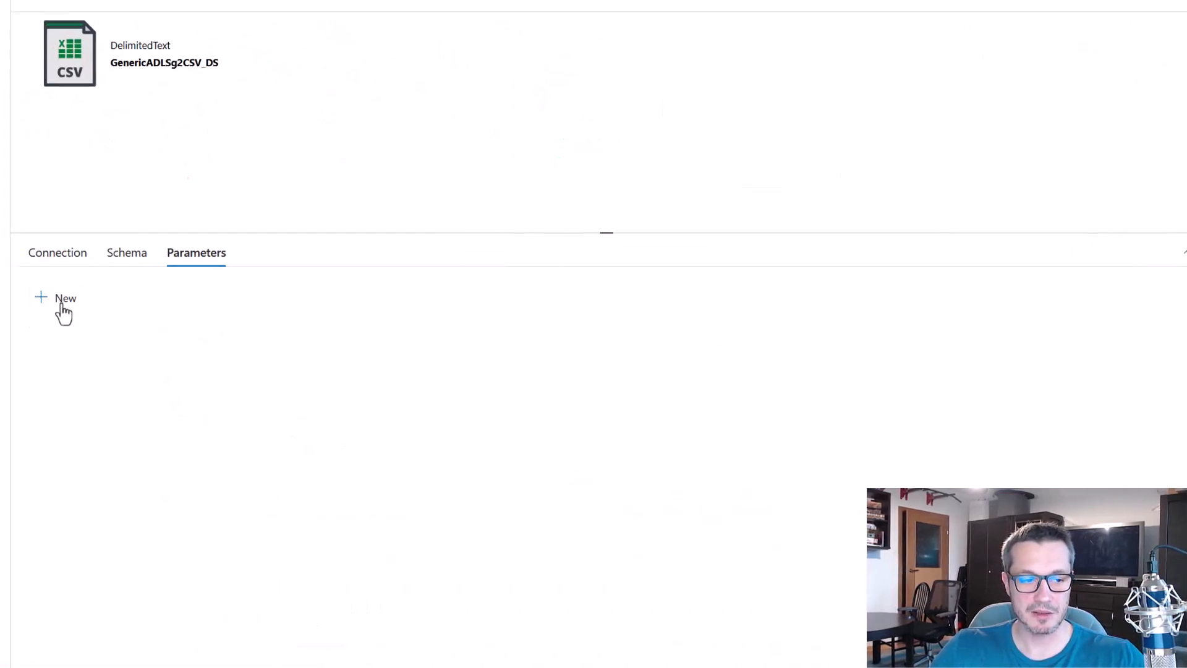
# Return to the GenericADLSg2CSV_DS dataset and add a String parameter named serverName.
pyautogui.click(43, 298)
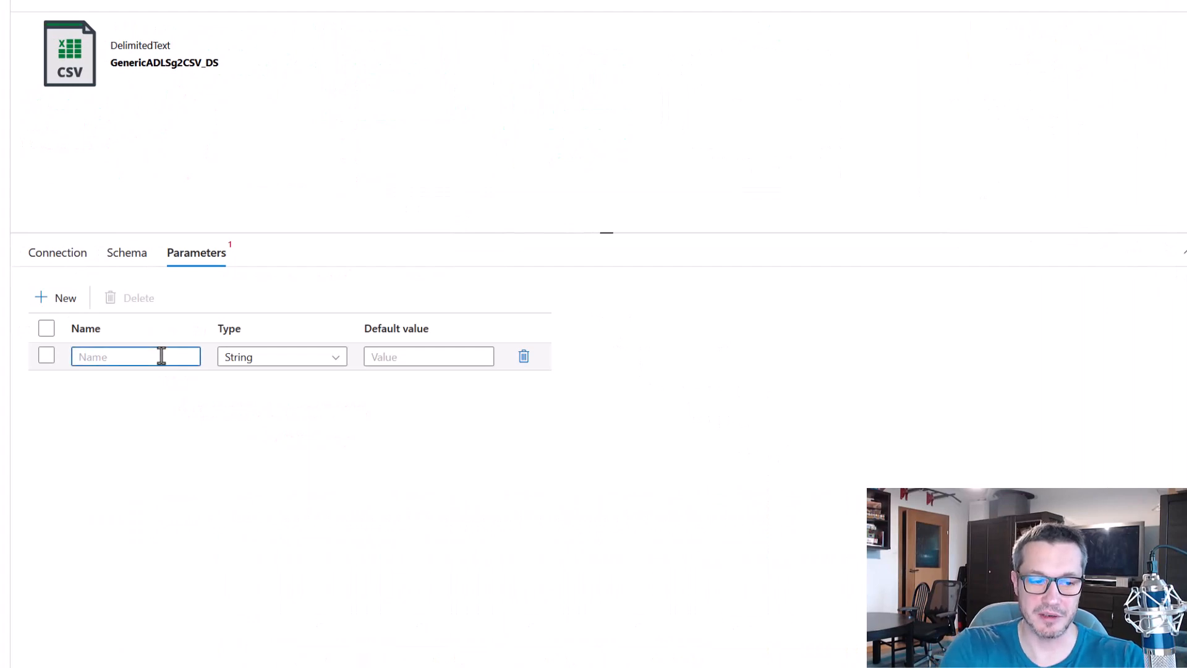
pyautogui.write('serve')
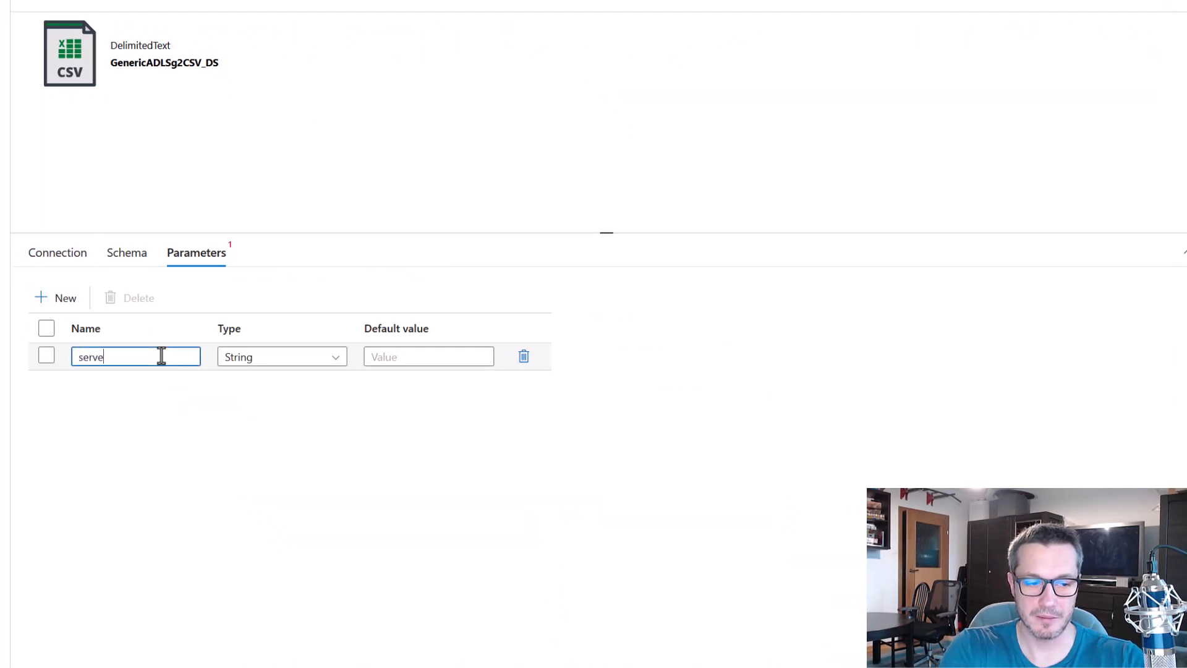
pyautogui.write('rName')
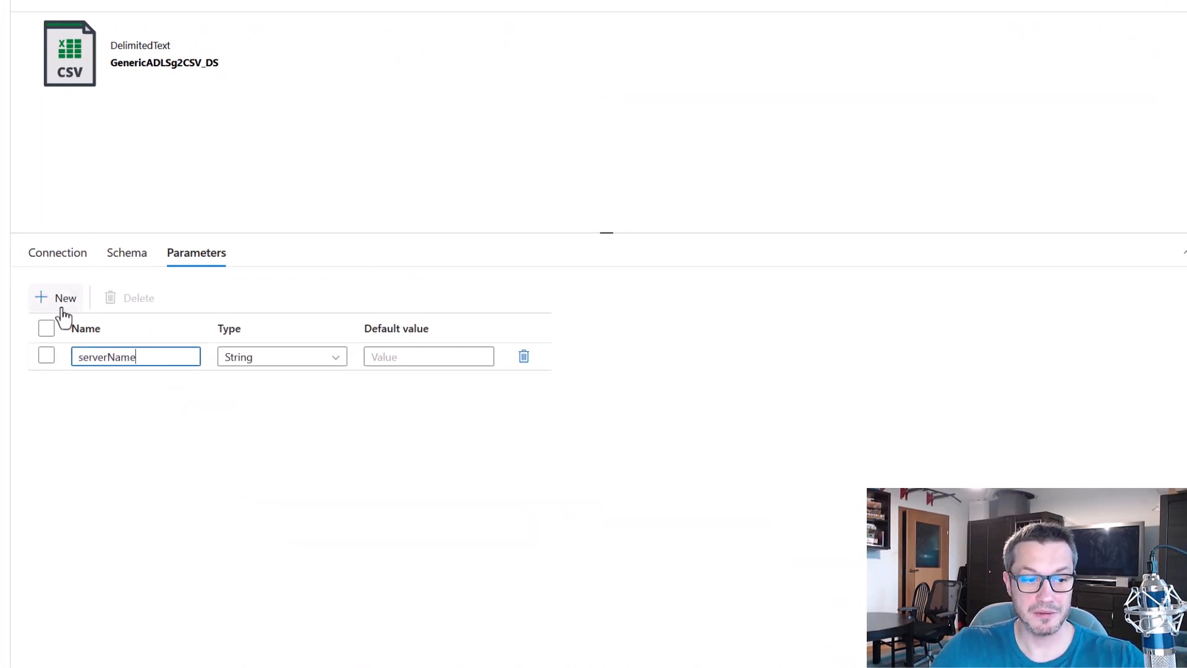
# Add a second String parameter named databaseName to the dataset.
pyautogui.click(62, 308)
pyautogui.click(127, 379)
pyautogui.write('da')
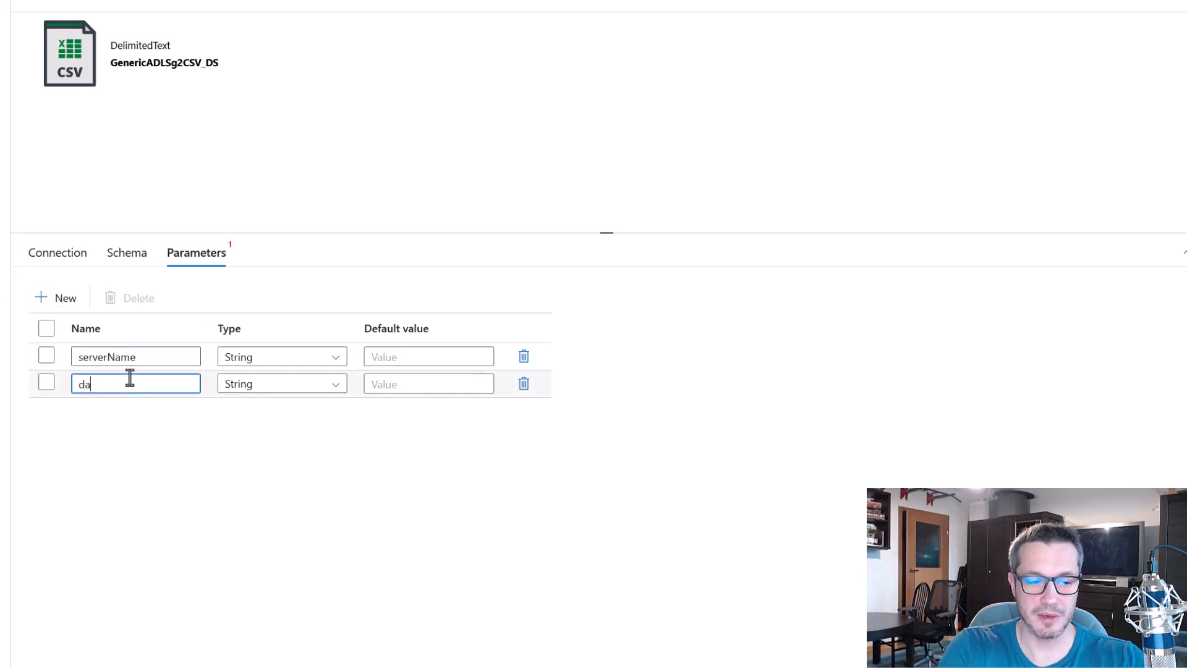
pyautogui.write('tabaesNam')
pyautogui.press('BackSpace')
pyautogui.press('BackSpace')
pyautogui.press('BackSpace')
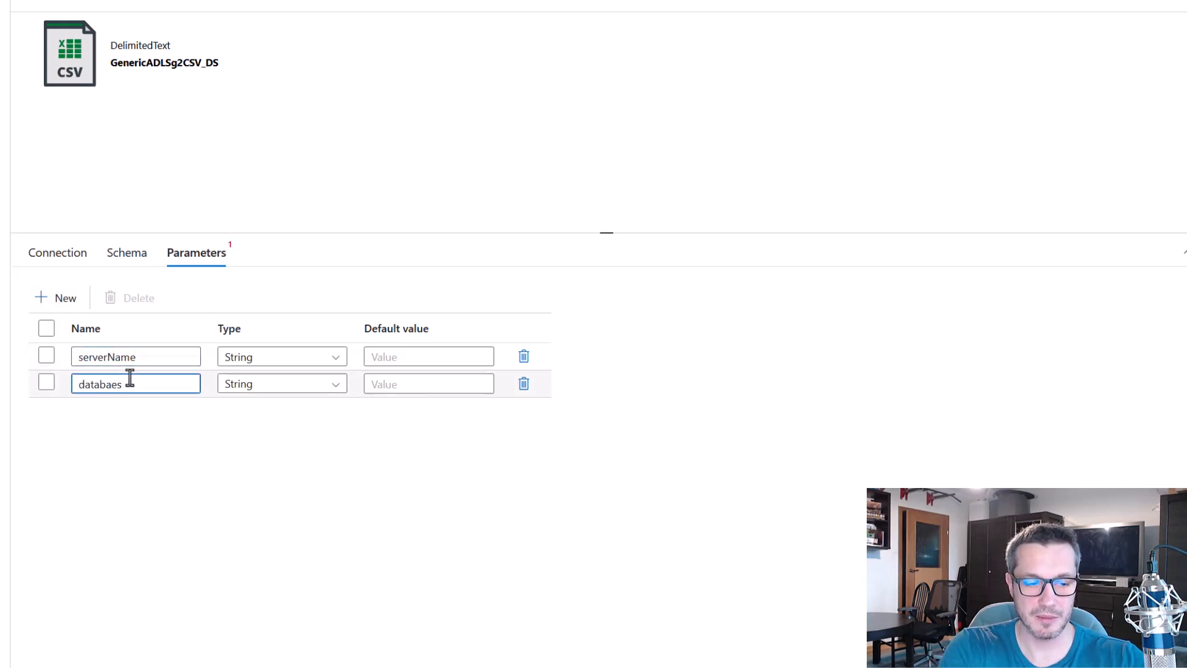
pyautogui.press('BackSpace')
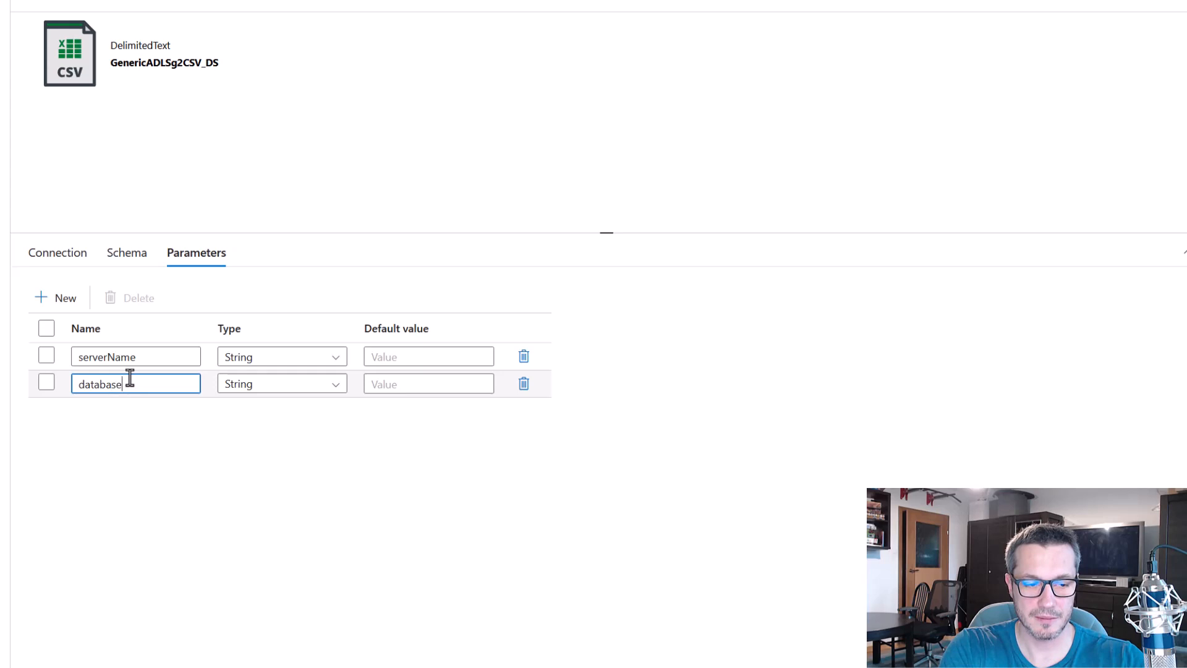
pyautogui.write('seName')
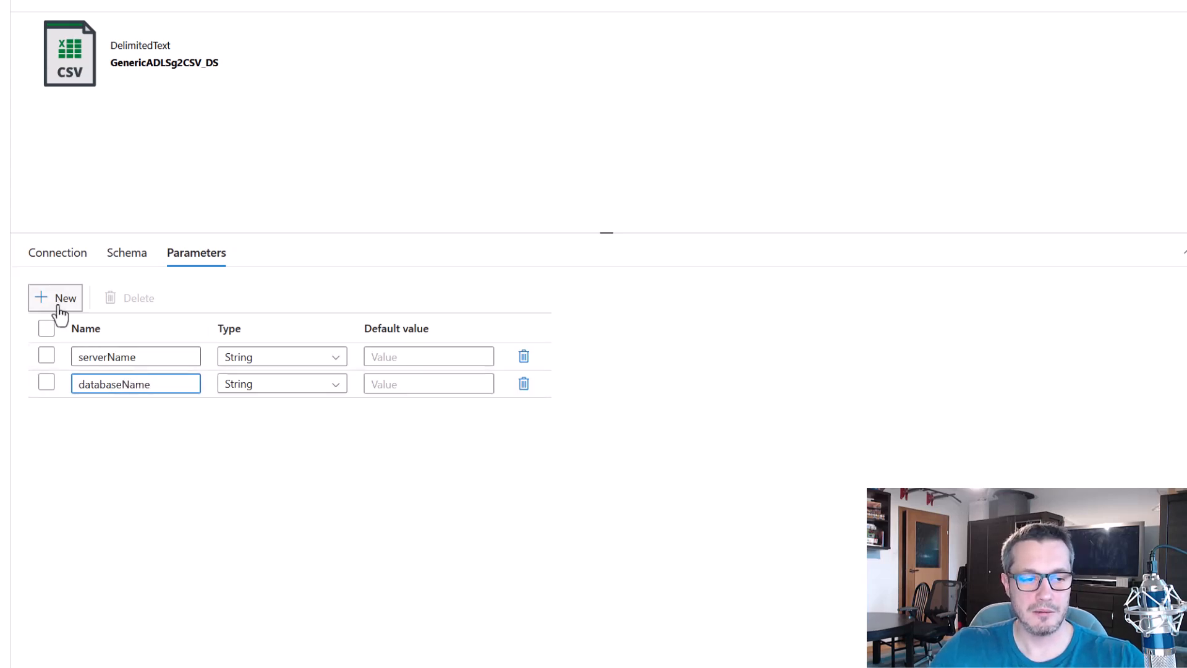
# Add a third String parameter named schemaName to the dataset.
pyautogui.click(53, 298)
pyautogui.click(141, 413)
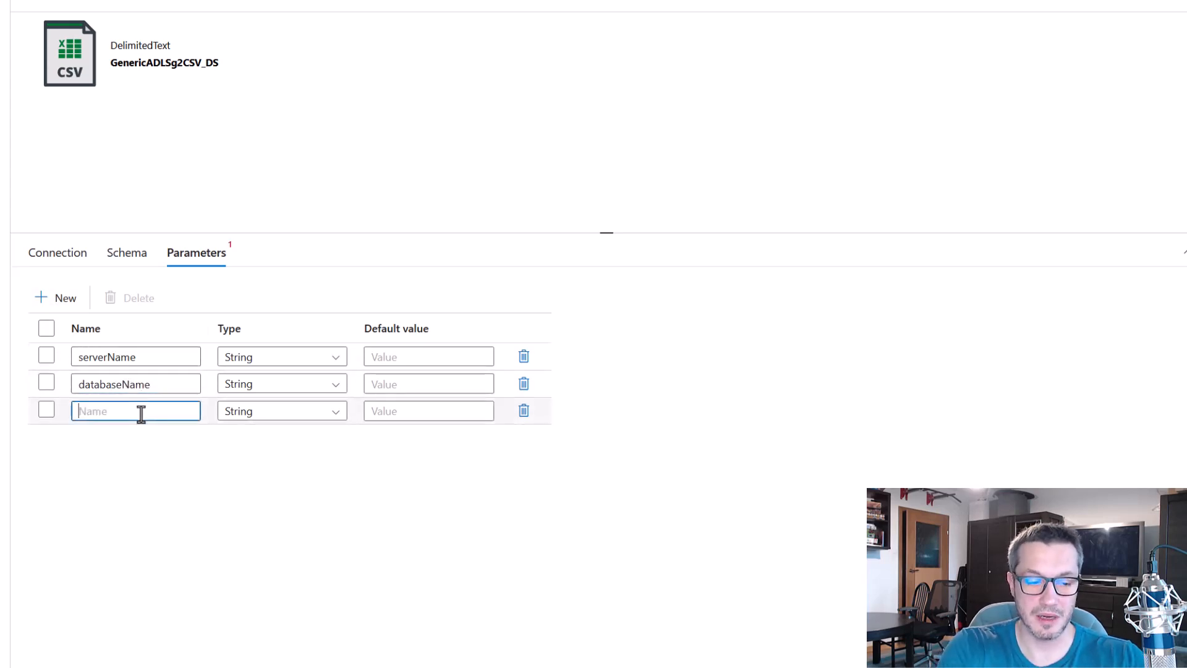
pyautogui.write('schem')
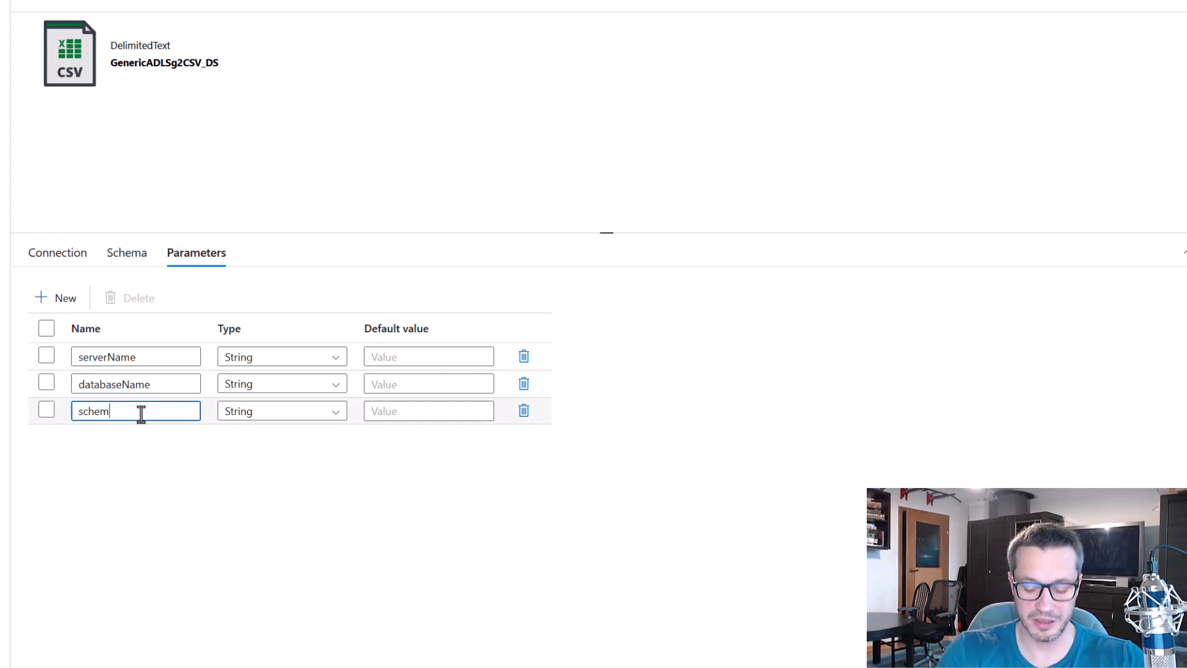
pyautogui.write('aName')
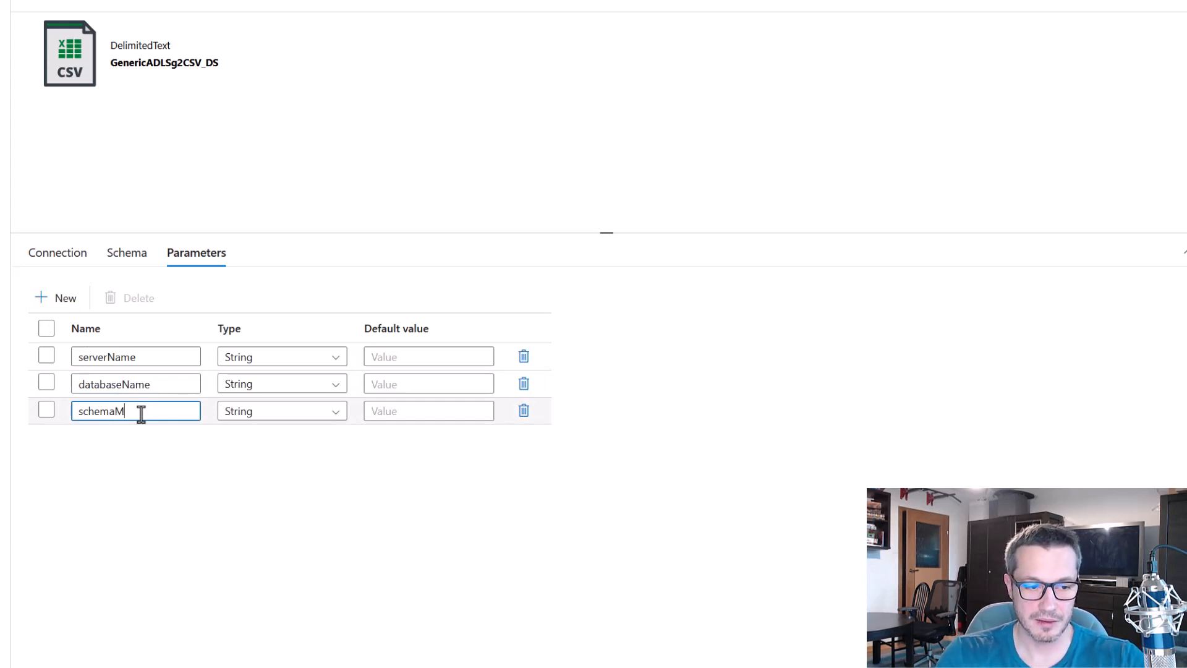
pyautogui.press('BackSpace')
pyautogui.press('BackSpace')
pyautogui.press('BackSpace')
pyautogui.press('BackSpace')
pyautogui.write('Name')
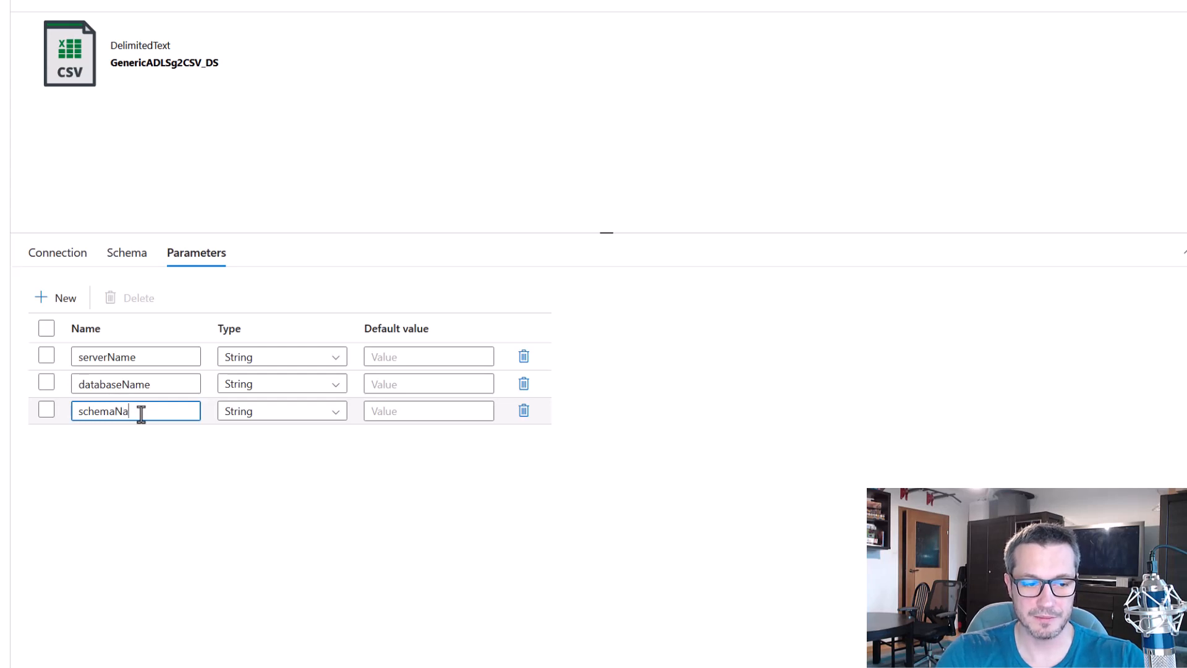
# Add a fourth String parameter named tableName to the dataset.
pyautogui.click(45, 301)
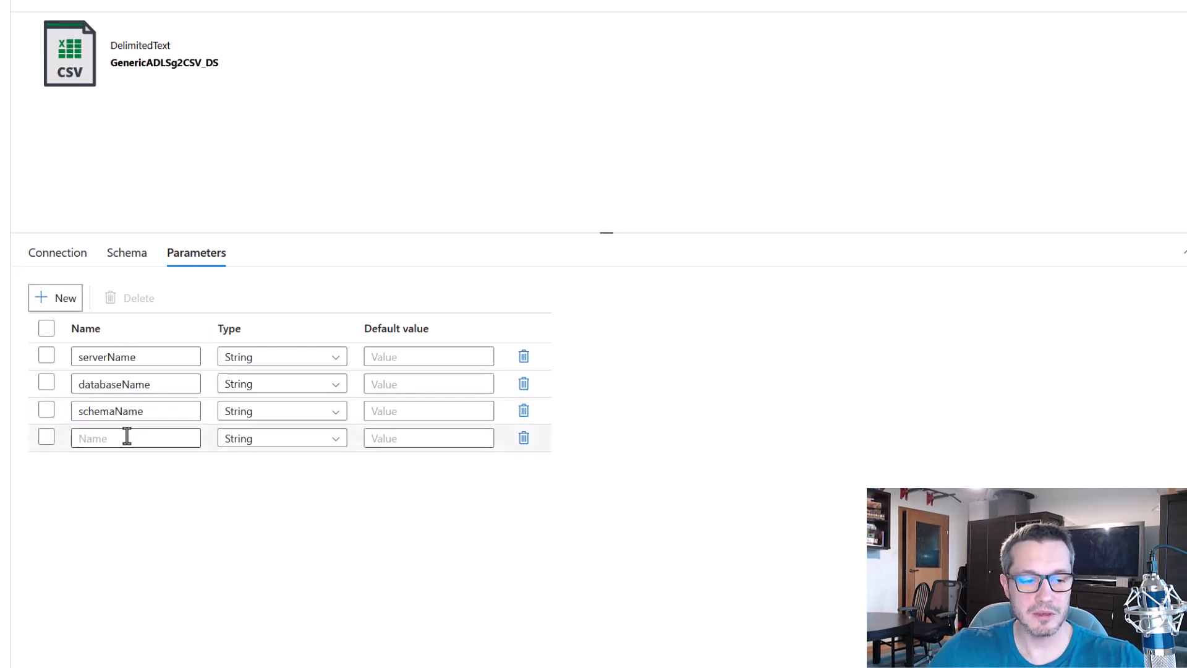
pyautogui.click(127, 436)
pyautogui.write('tab')
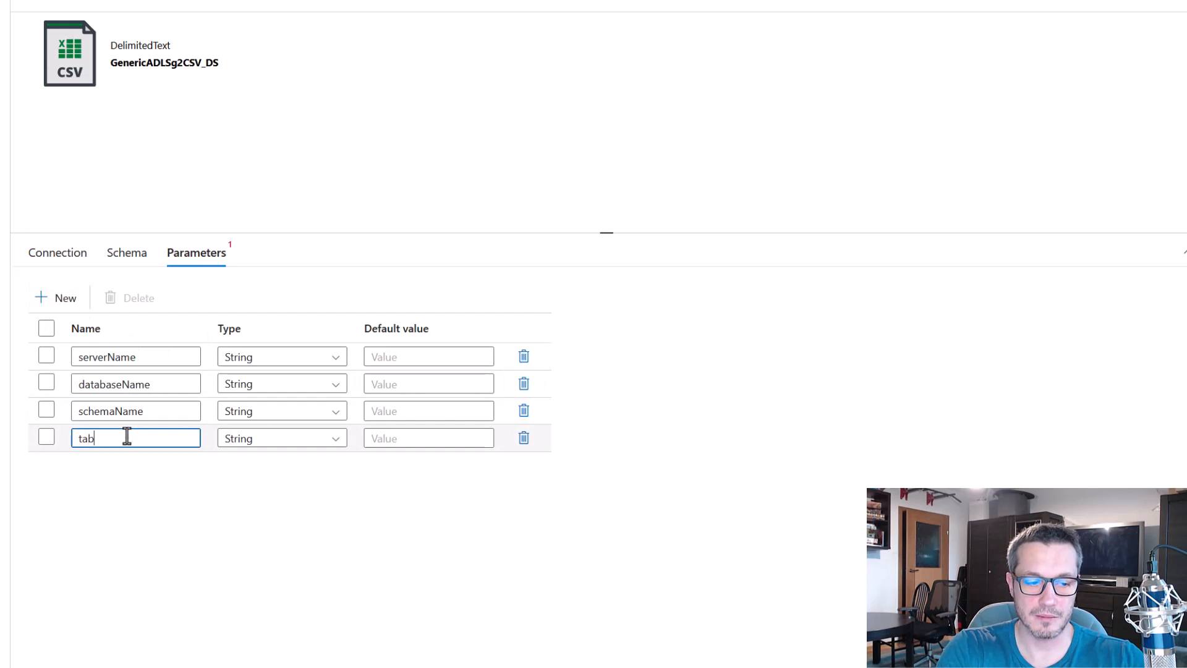
pyautogui.write('leName')
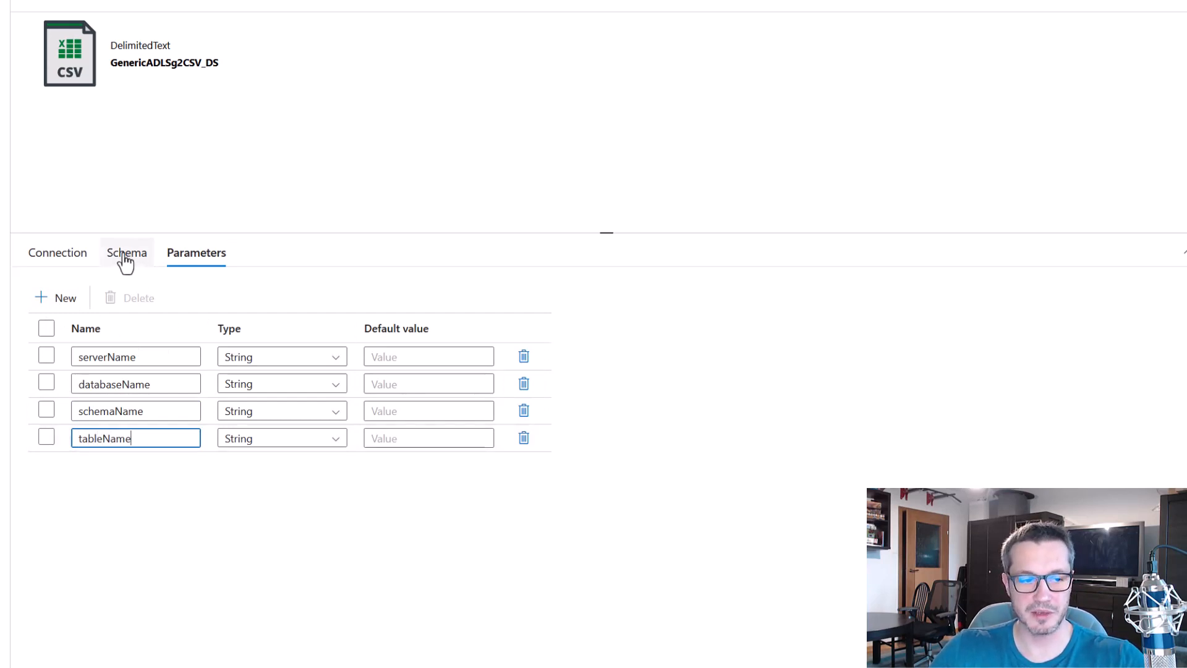
# Set the file system of the dataset's file path to raw.
pyautogui.click(73, 255)
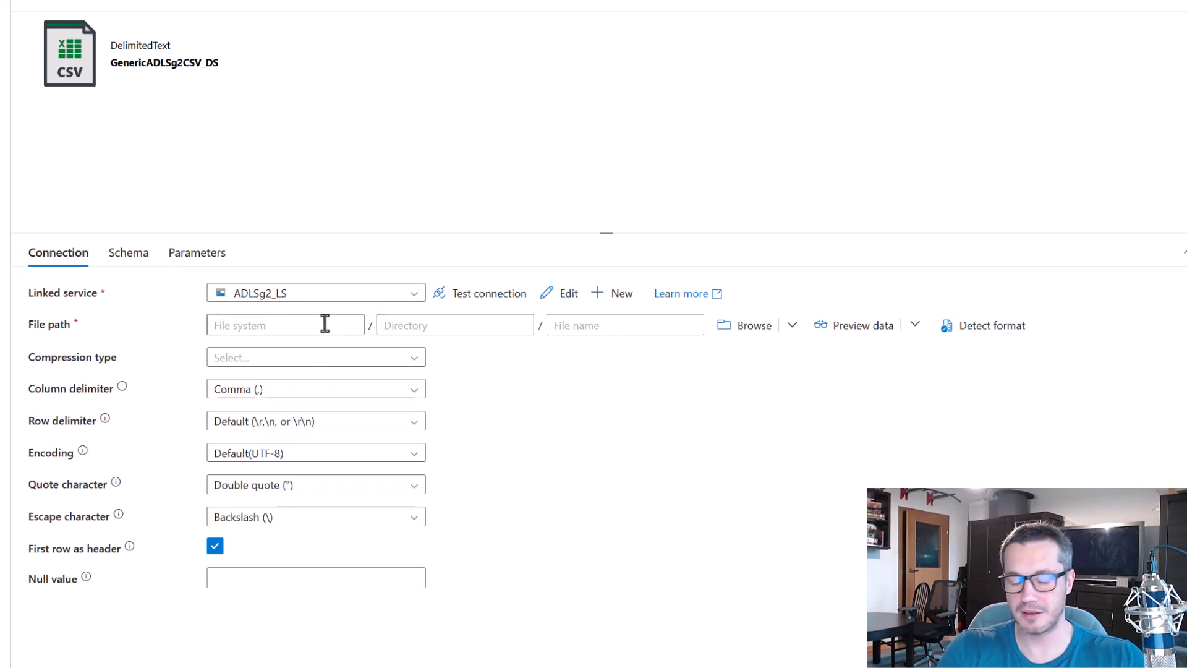
pyautogui.click(325, 322)
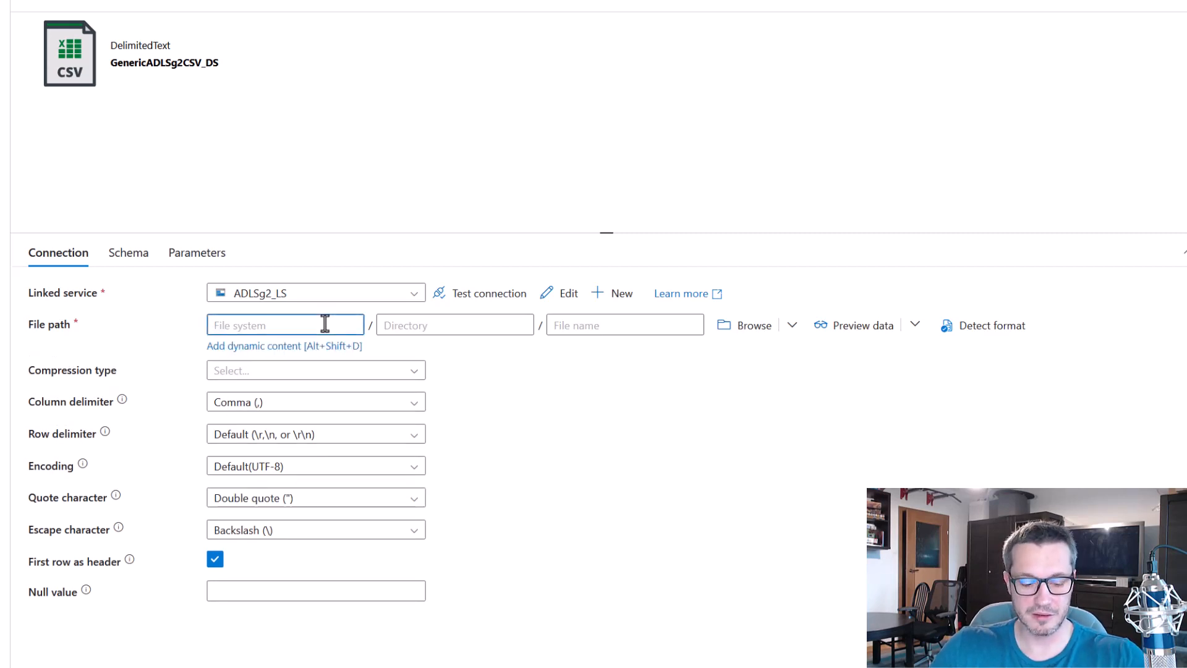
pyautogui.write('raw')
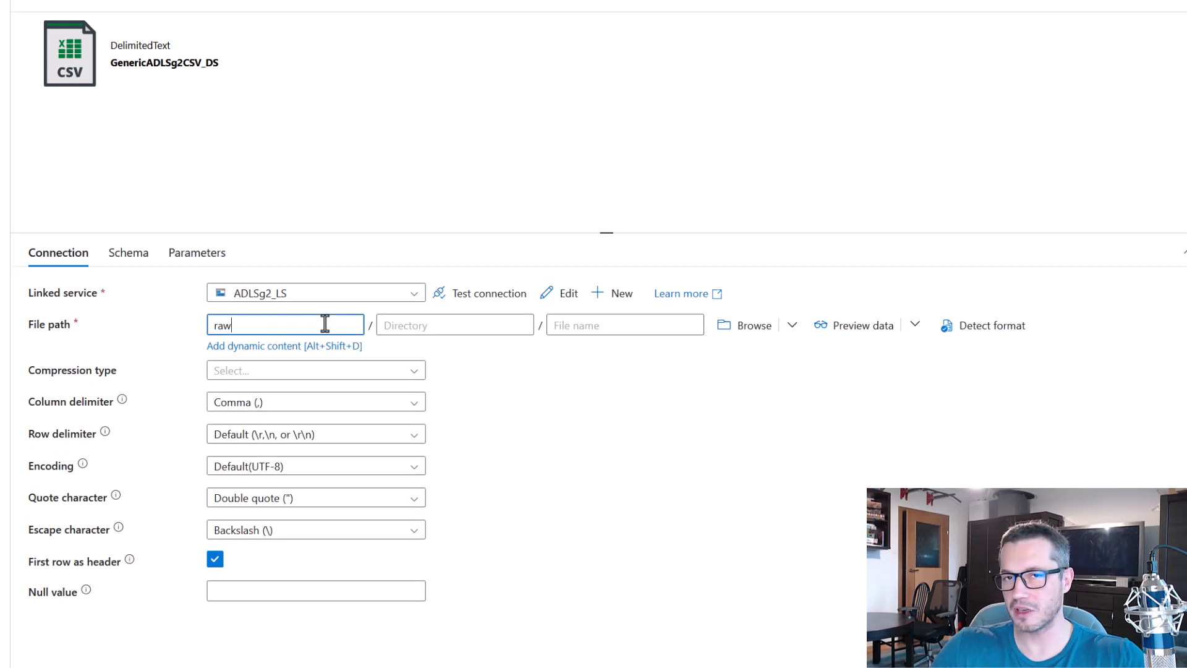
# Set the directory's dynamic content to join serverName and databaseName with /Year=, /Month= and /Day= folders formatted from utcnow() as yyyy, MM and dd.
pyautogui.click(487, 323)
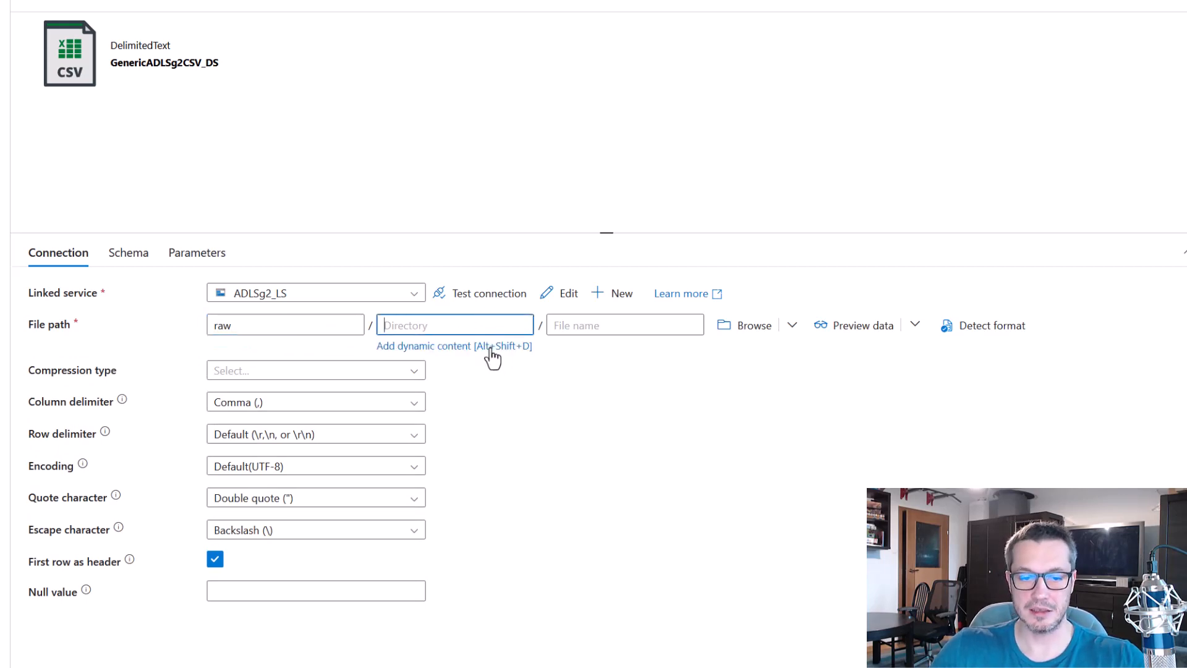
pyautogui.click(488, 347)
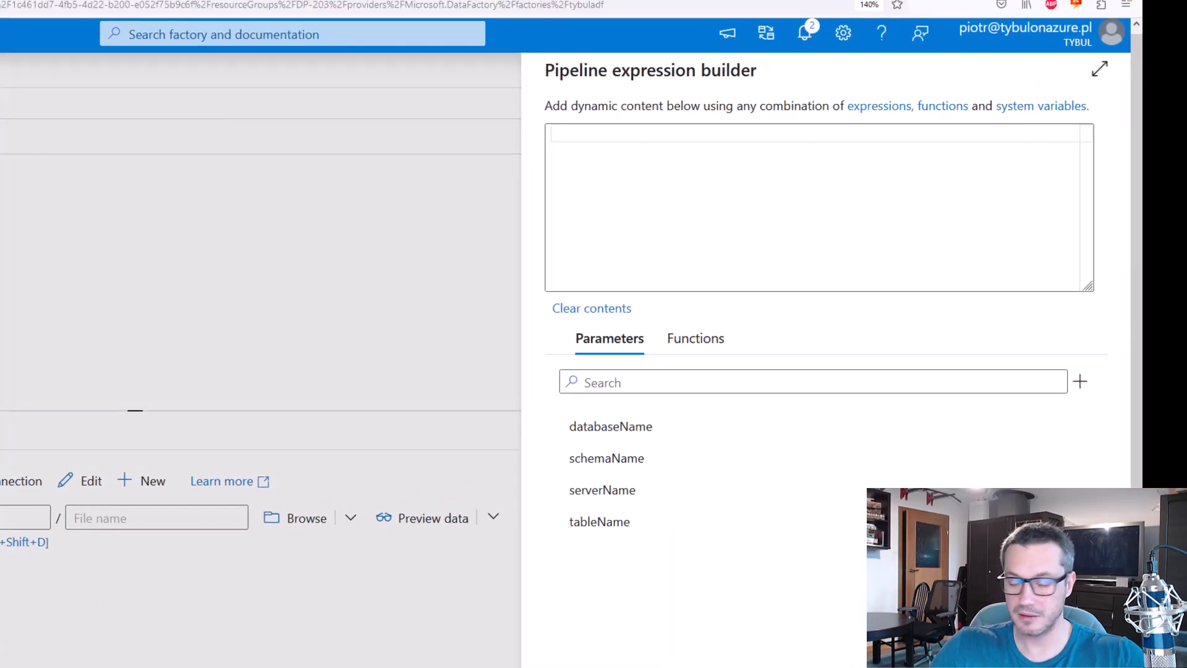
pyautogui.click(747, 183)
pyautogui.hotkey('ctrl', 'v')
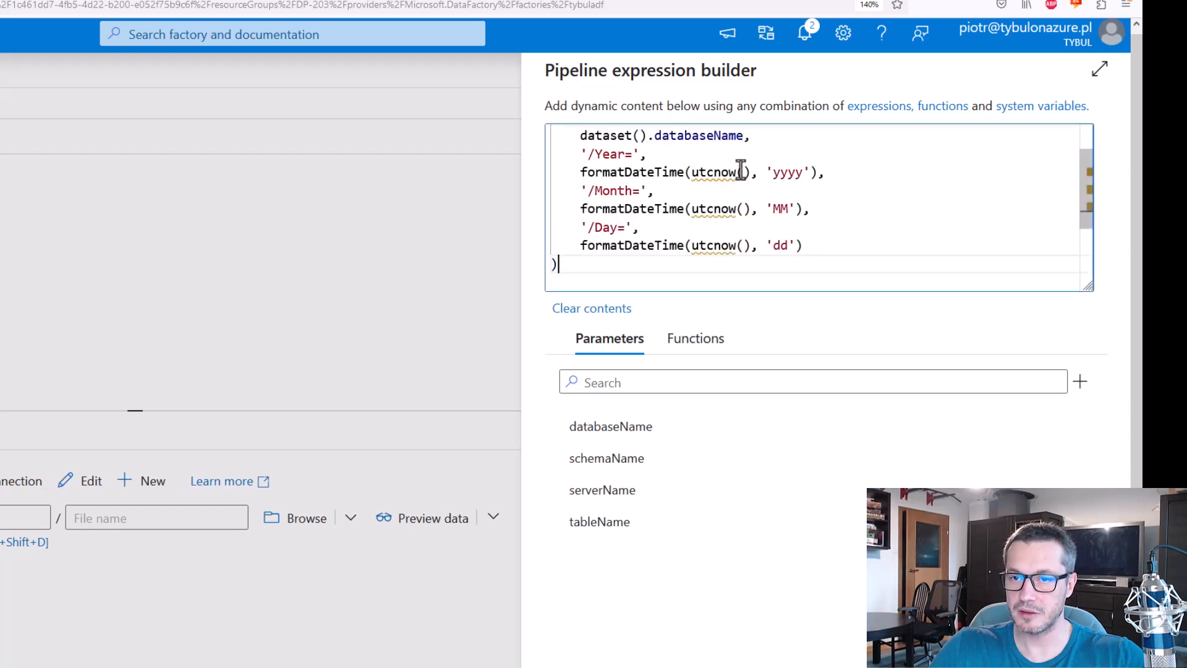
pyautogui.moveTo(1087, 285); pyautogui.dragTo(1094, 431)
pyautogui.scroll(2, 1015, 334)
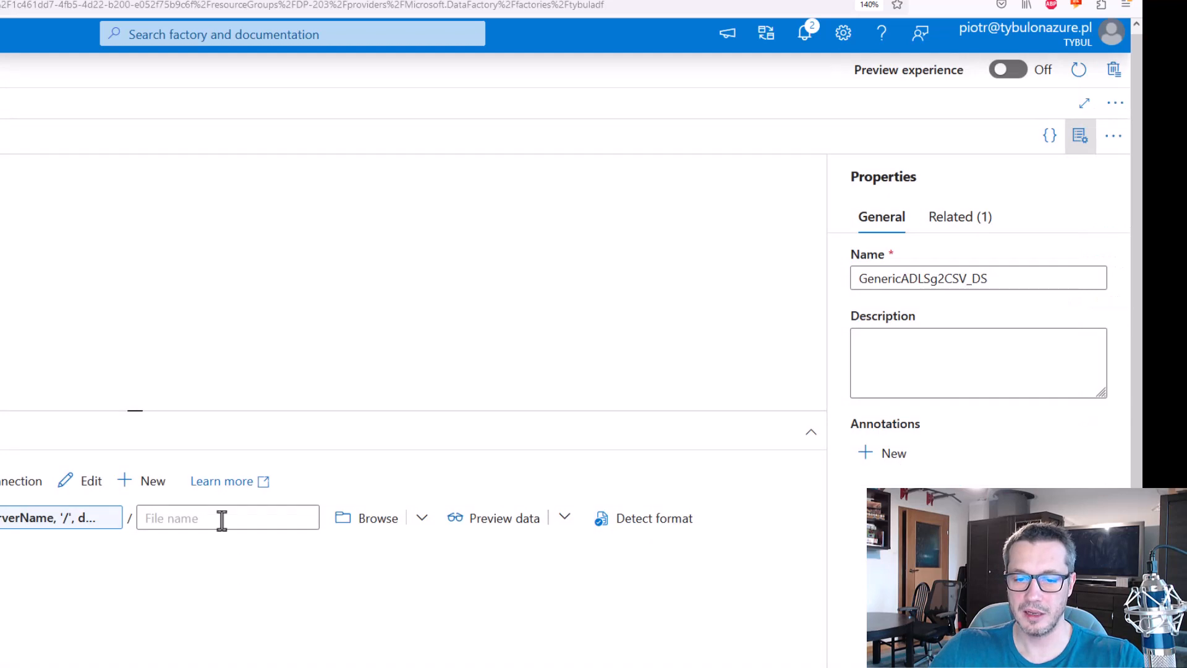
pyautogui.click(219, 518)
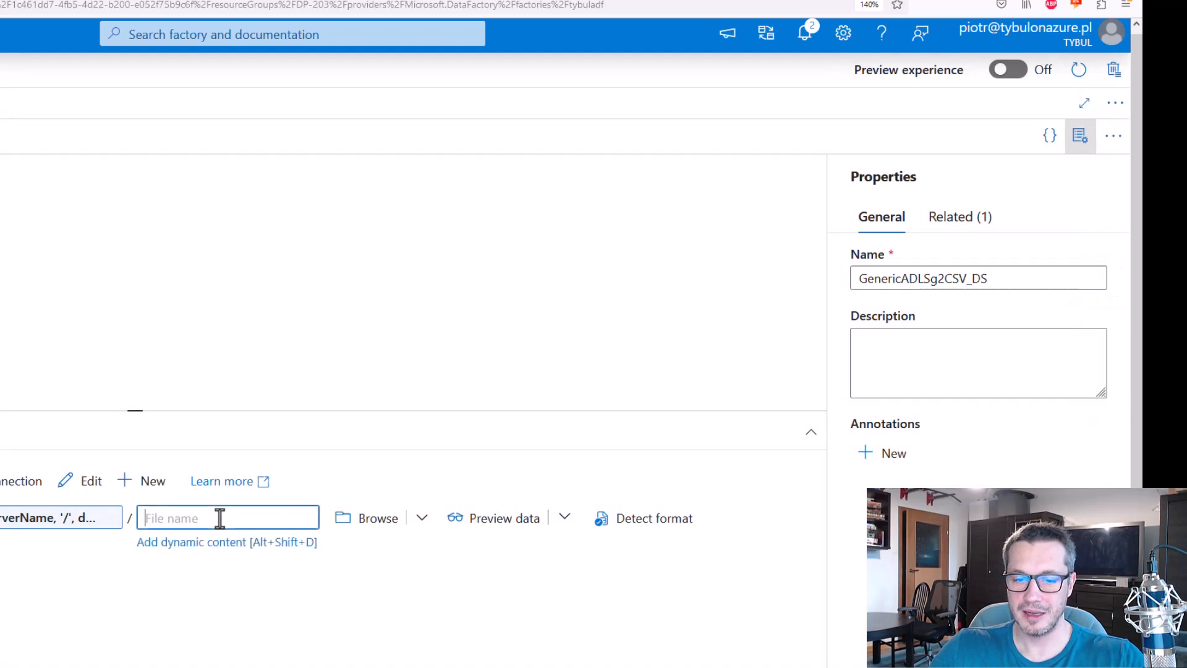
pyautogui.click(235, 544)
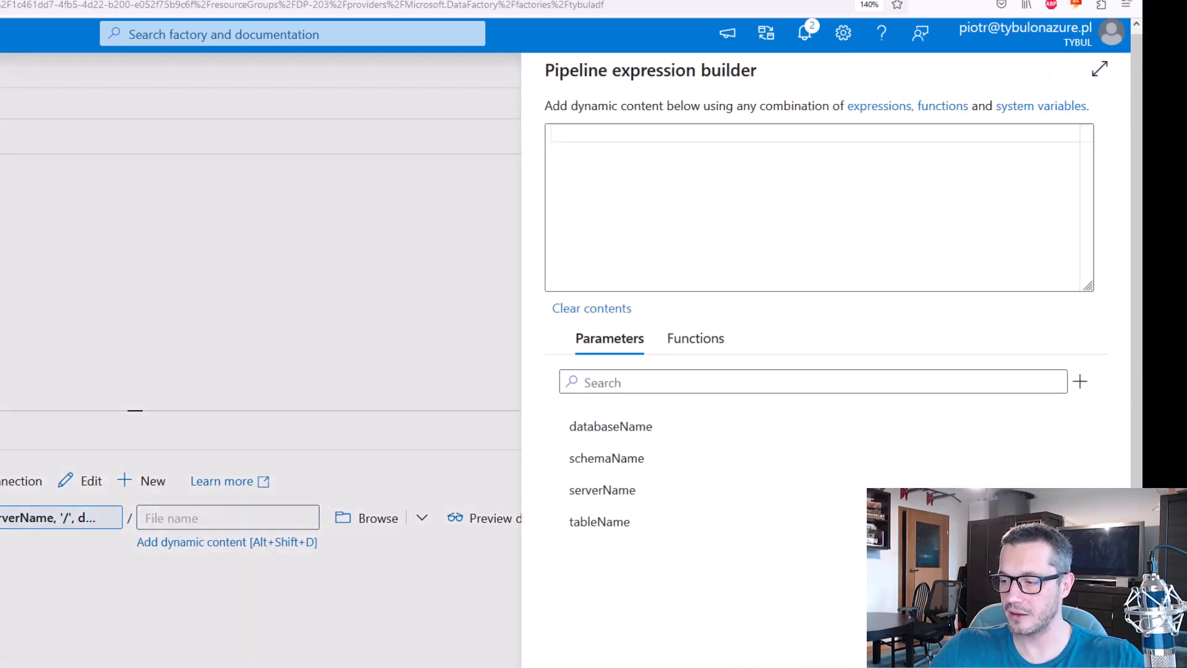
pyautogui.click(755, 220)
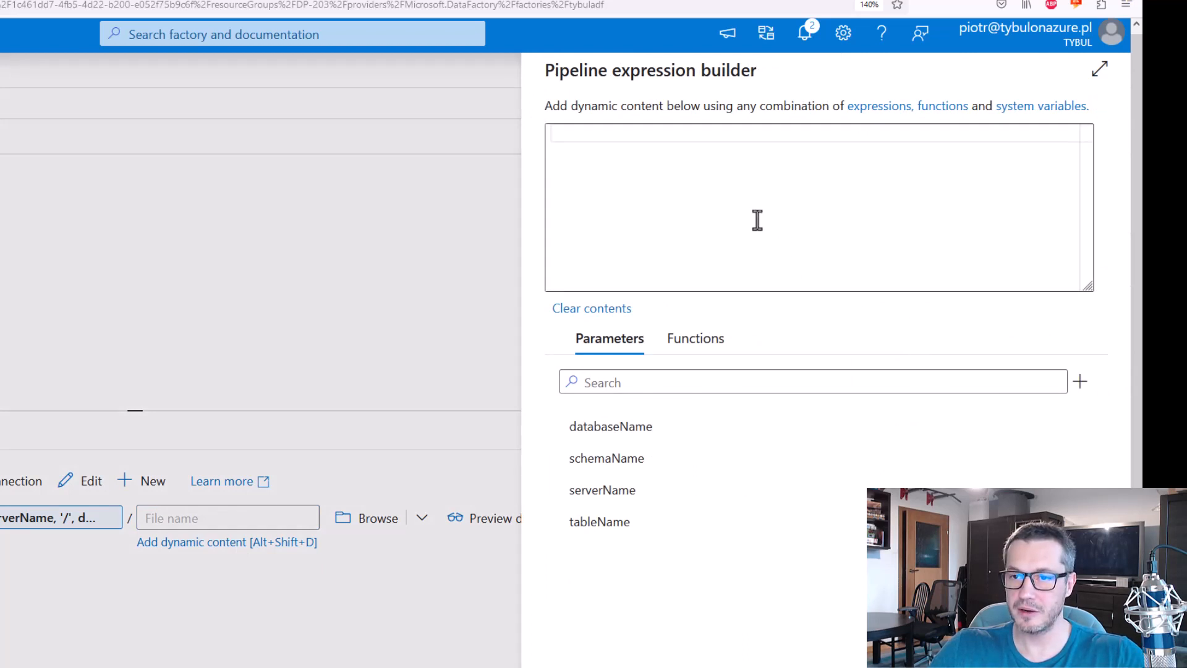
pyautogui.write("@concat(dataset().schemaName, '_', dataset().tableName, '.csv')")
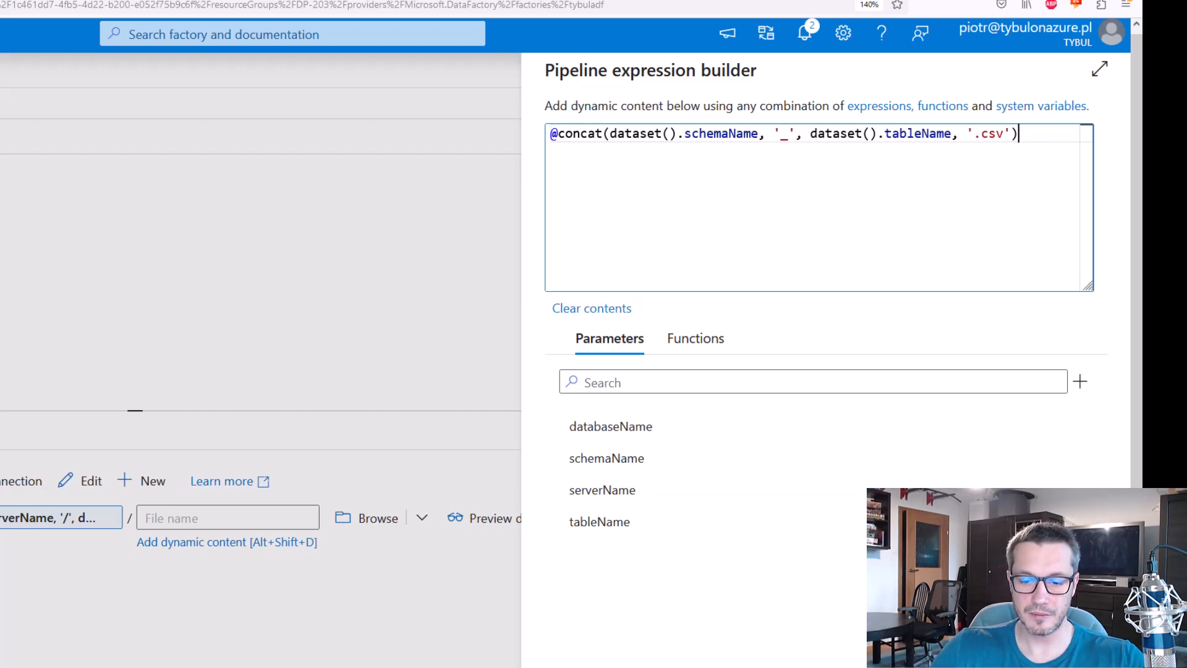
pyautogui.click(569, 666)
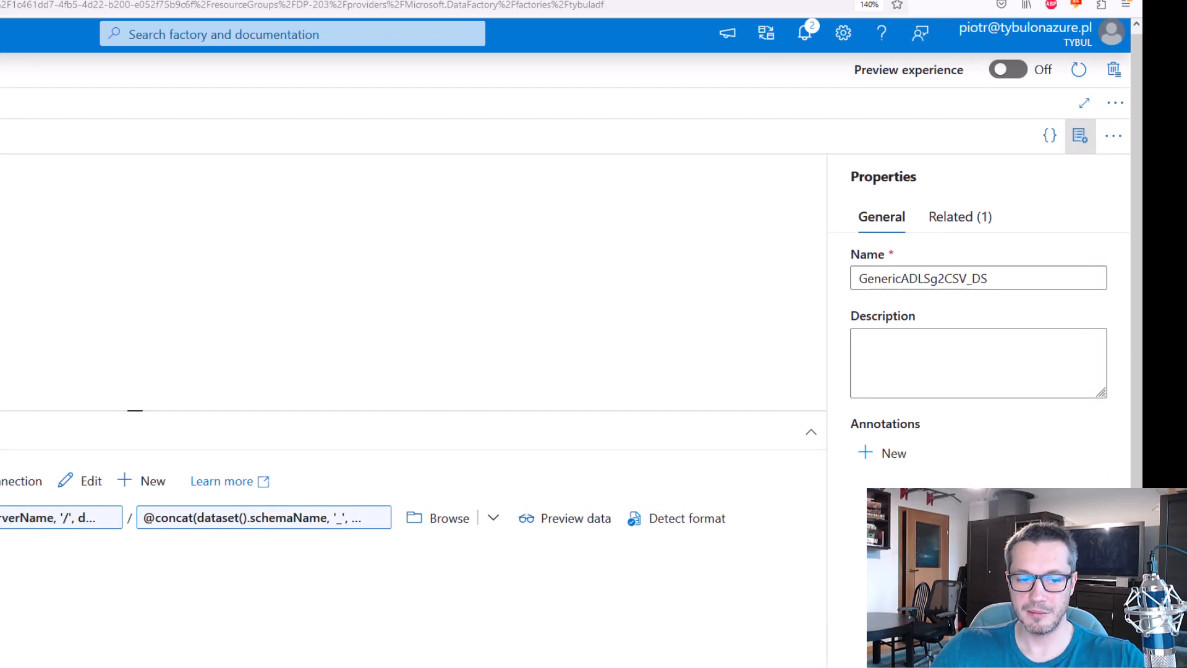
pyautogui.hotkey('alt', 'Tab')
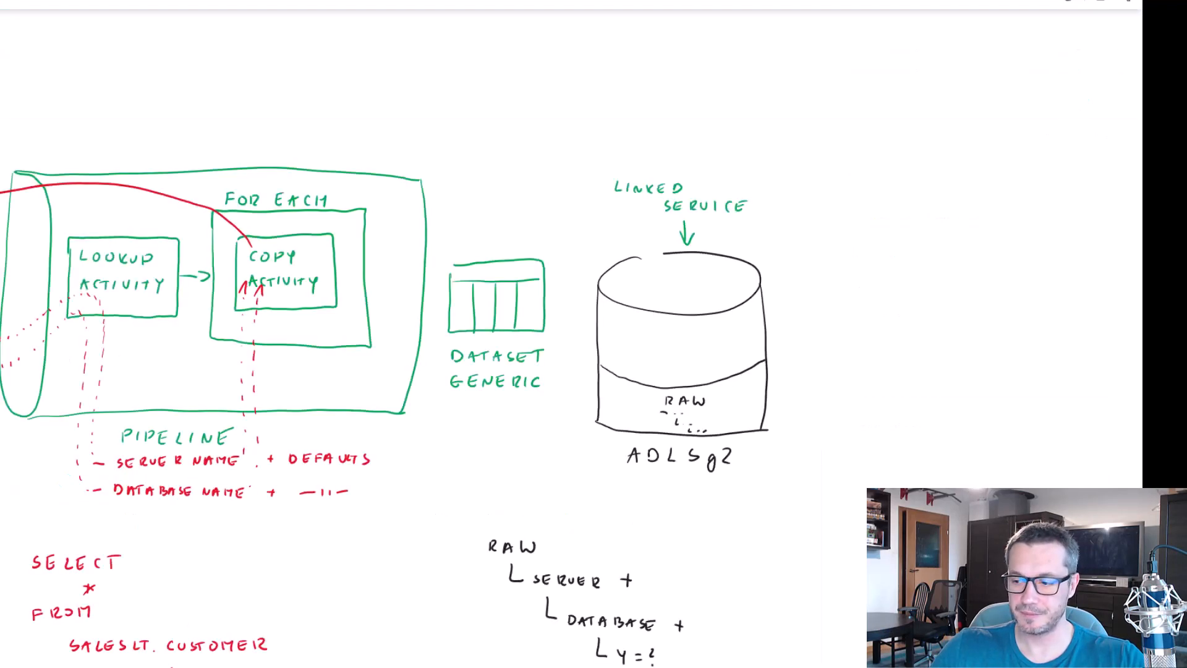
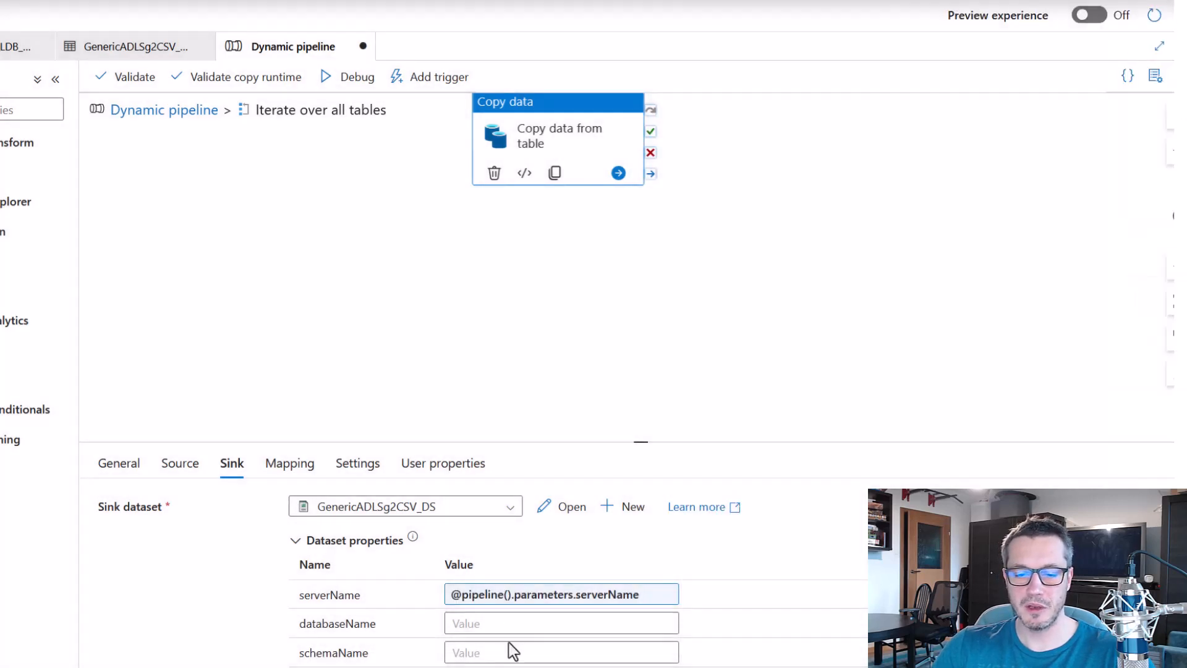
pyautogui.click(501, 623)
pyautogui.click(603, 641)
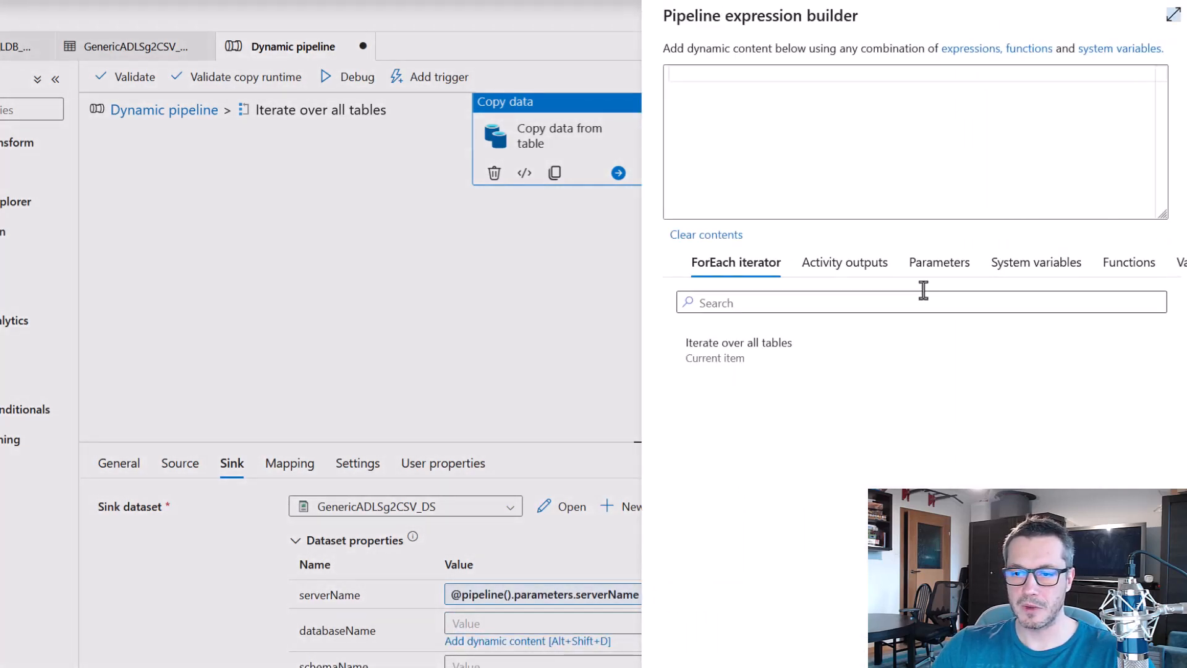
pyautogui.click(937, 262)
pyautogui.click(729, 351)
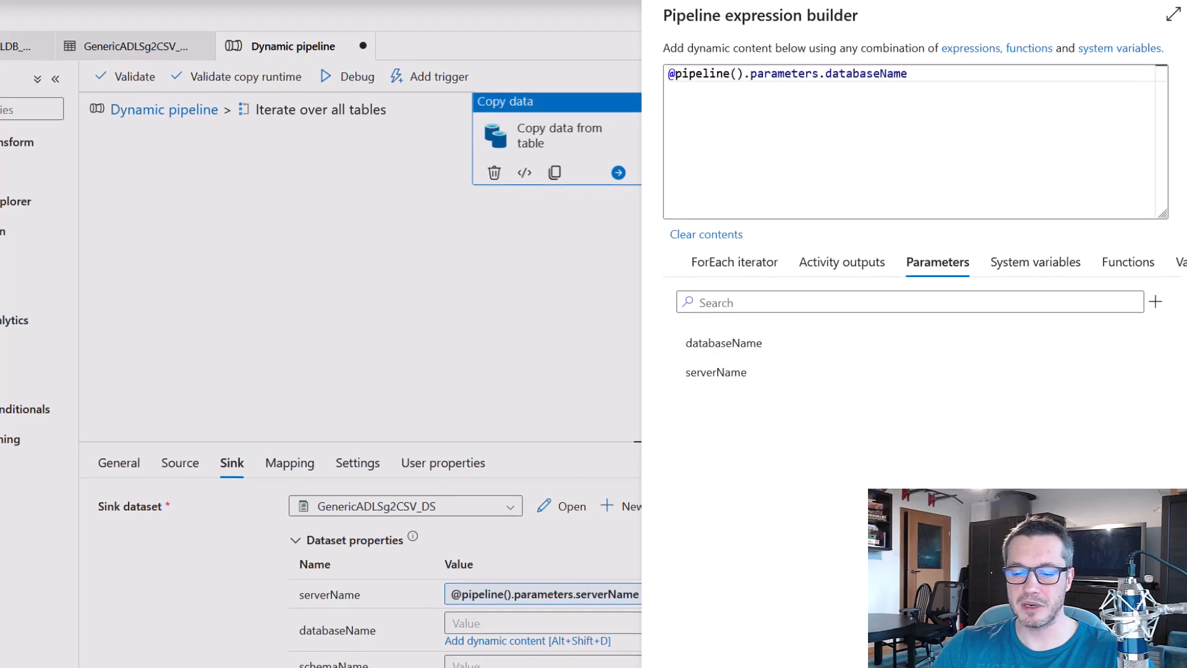
pyautogui.click(692, 665)
pyautogui.click(516, 656)
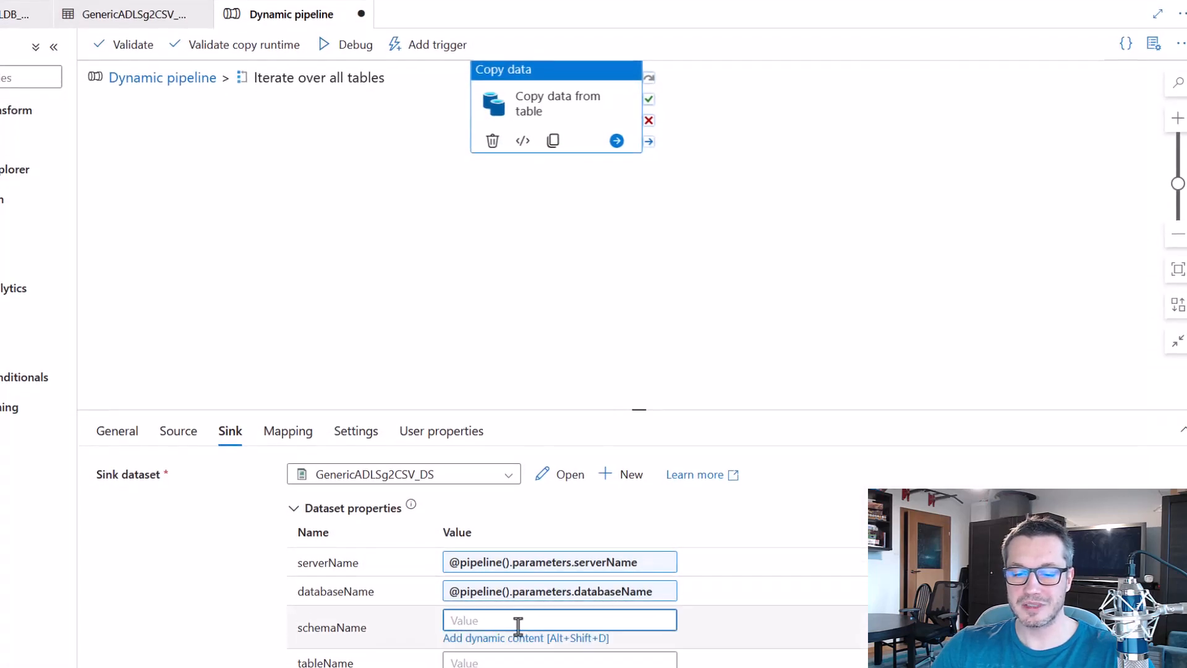
pyautogui.click(532, 639)
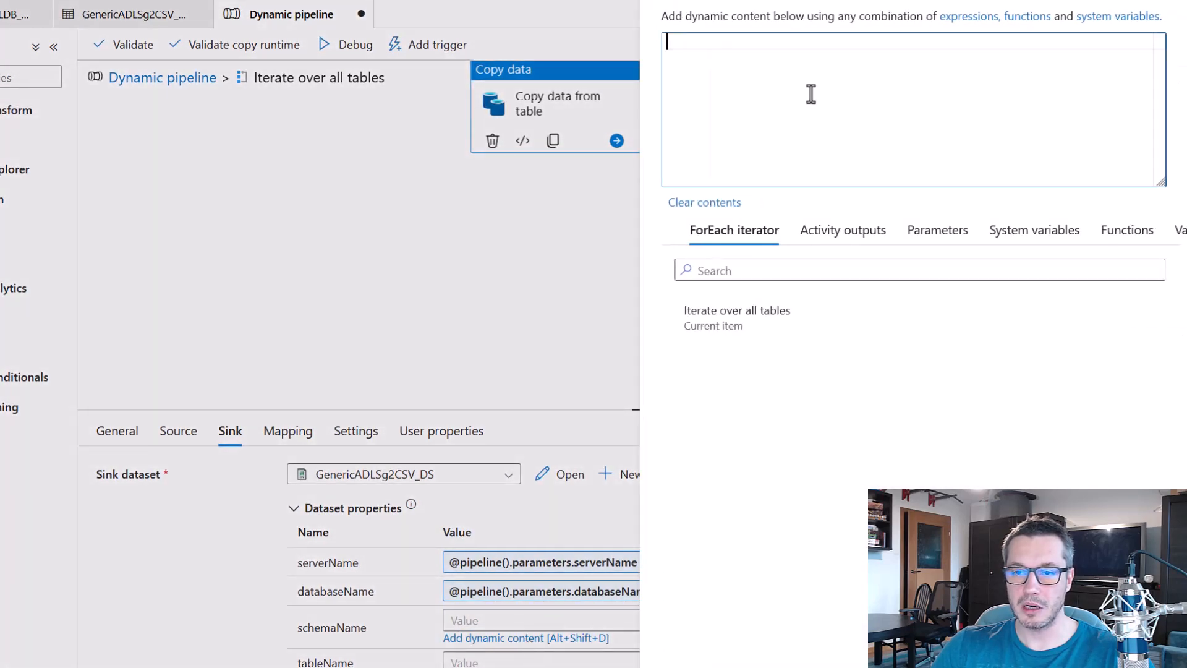
pyautogui.click(740, 334)
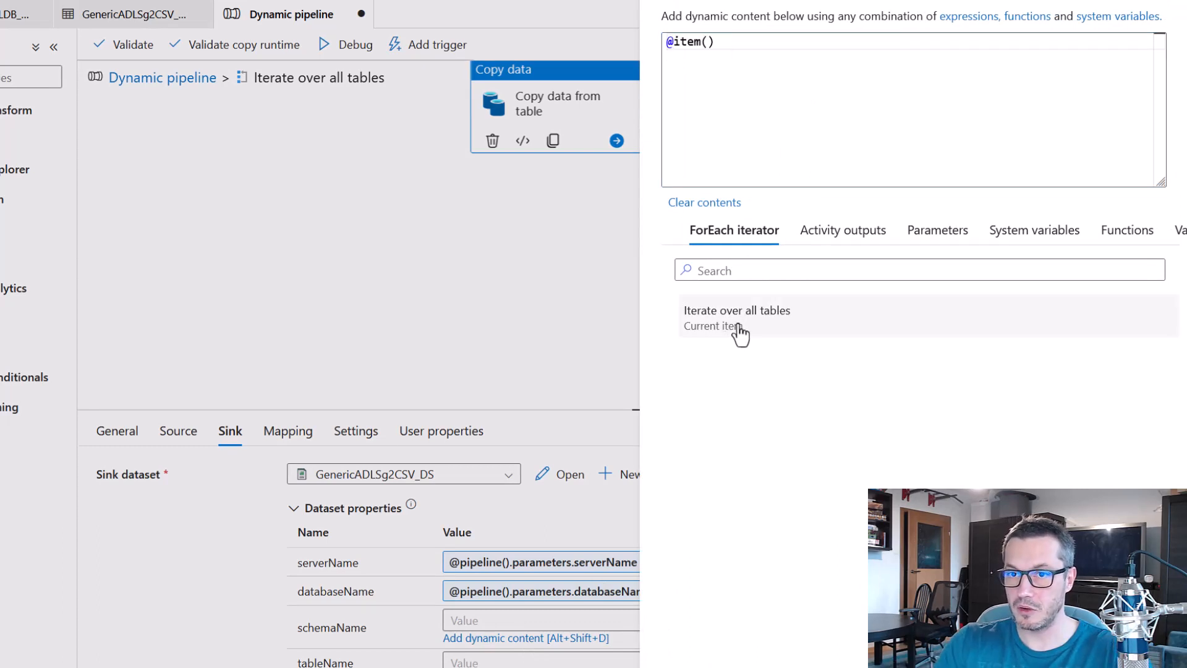
pyautogui.click(717, 42)
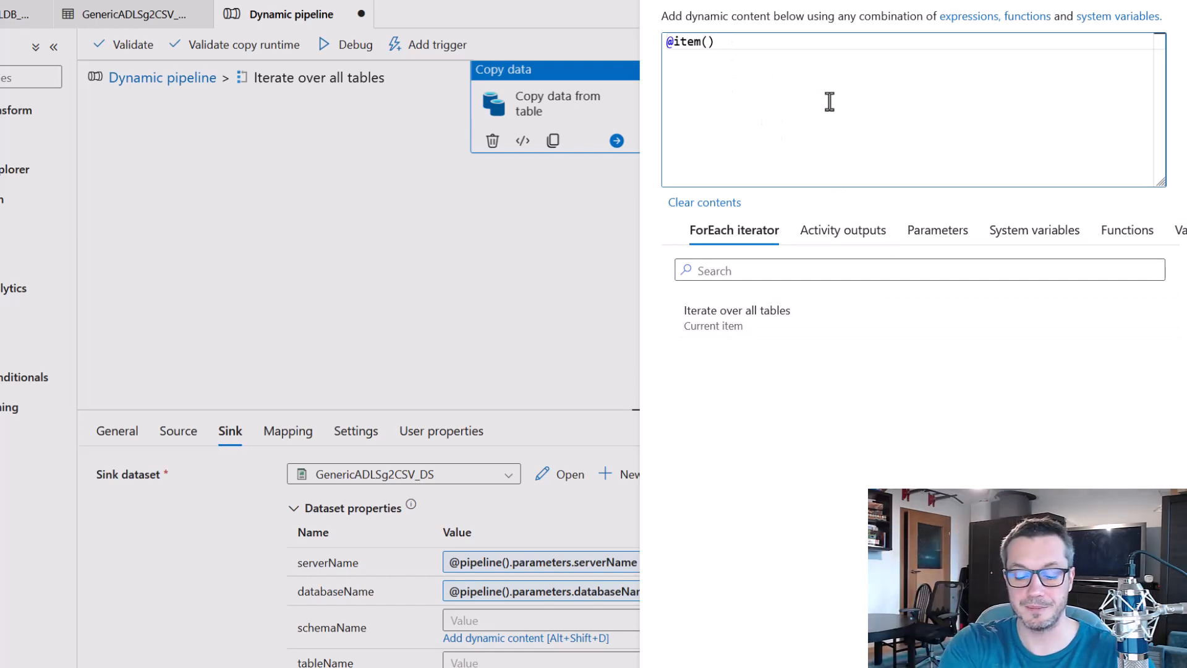
pyautogui.write('.')
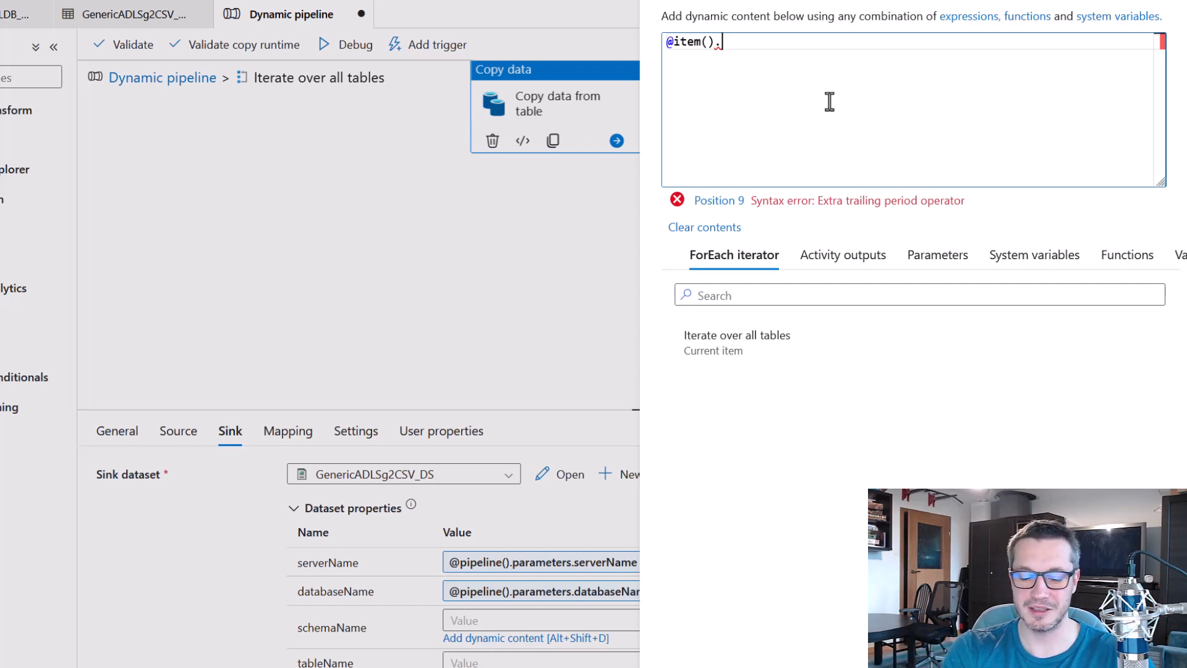
pyautogui.write('sch')
pyautogui.press('Return')
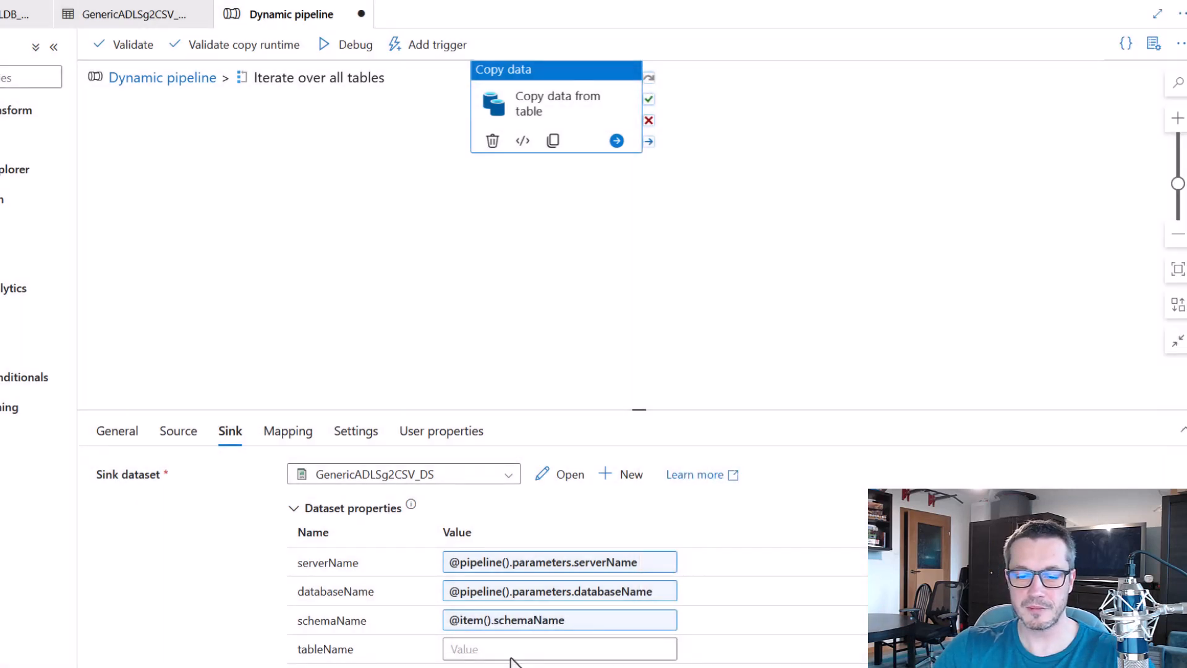
pyautogui.click(504, 649)
pyautogui.click(494, 664)
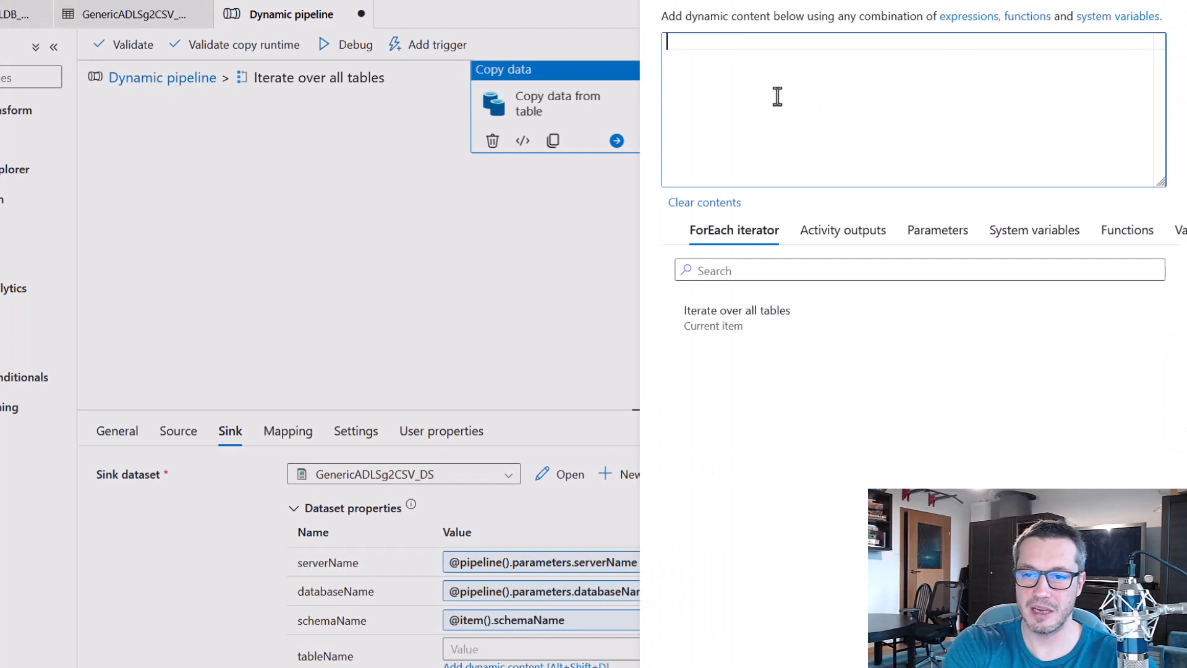
pyautogui.click(739, 321)
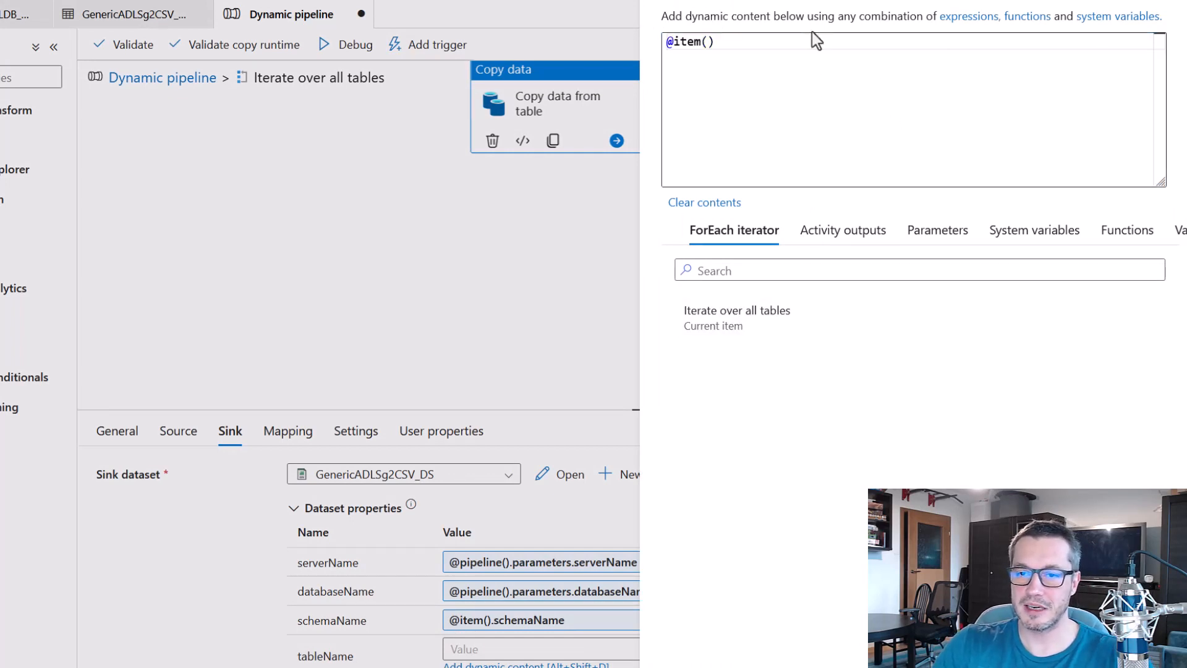
pyautogui.click(797, 50)
pyautogui.write('.')
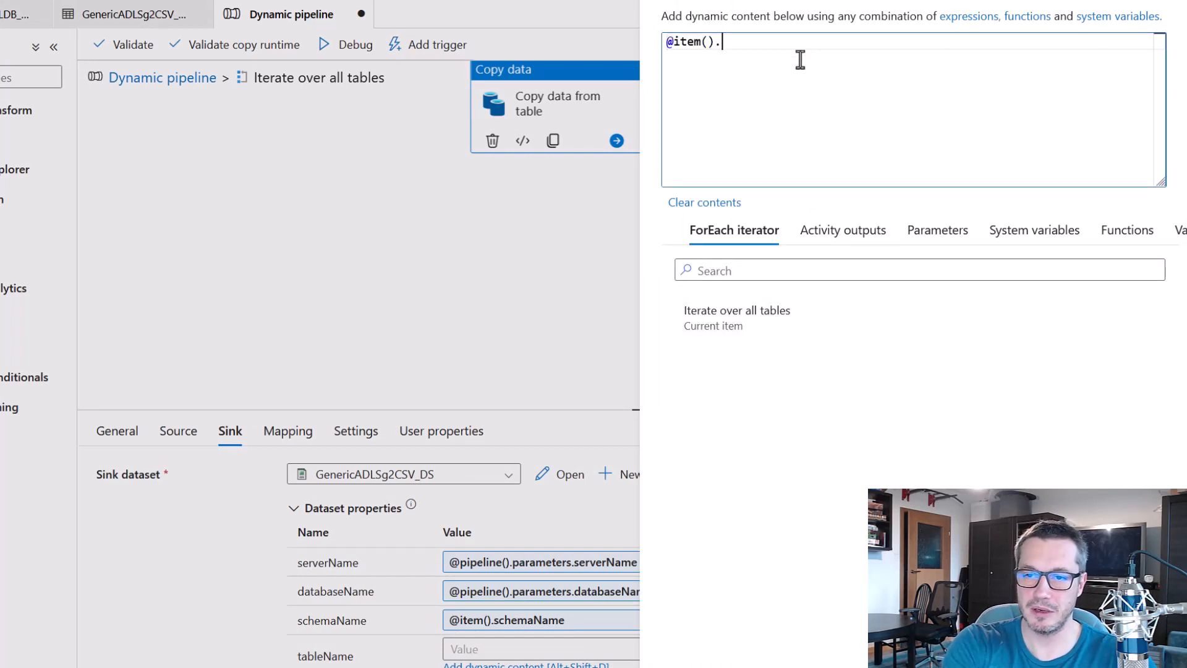
pyautogui.write('table')
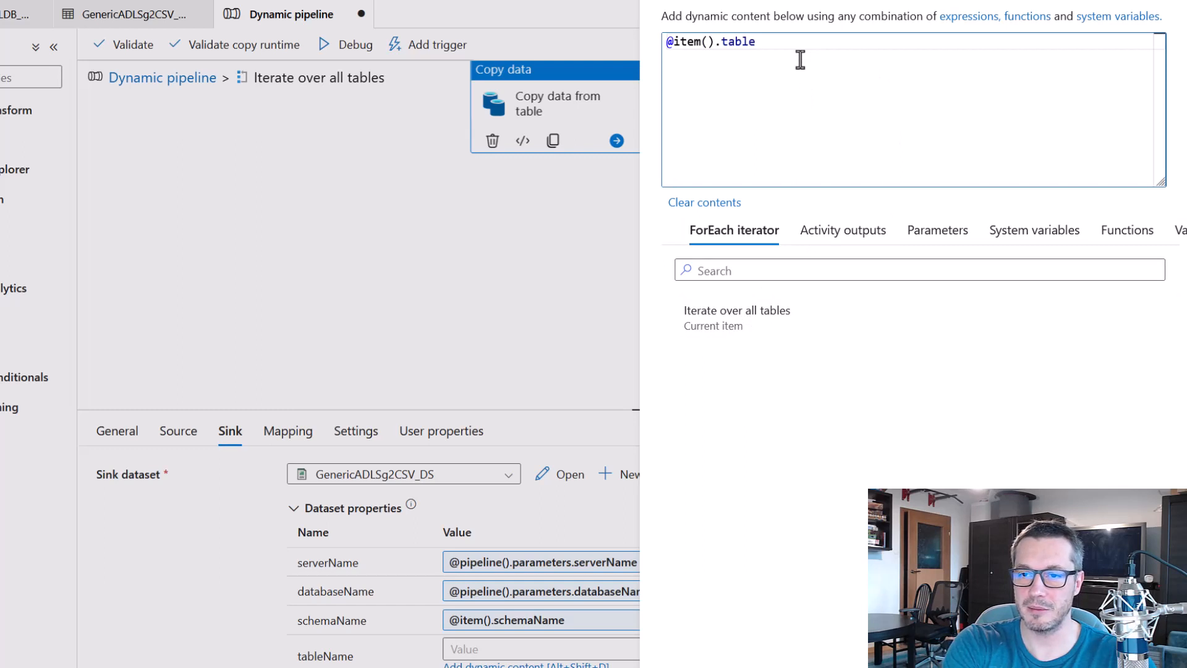
pyautogui.write('Name')
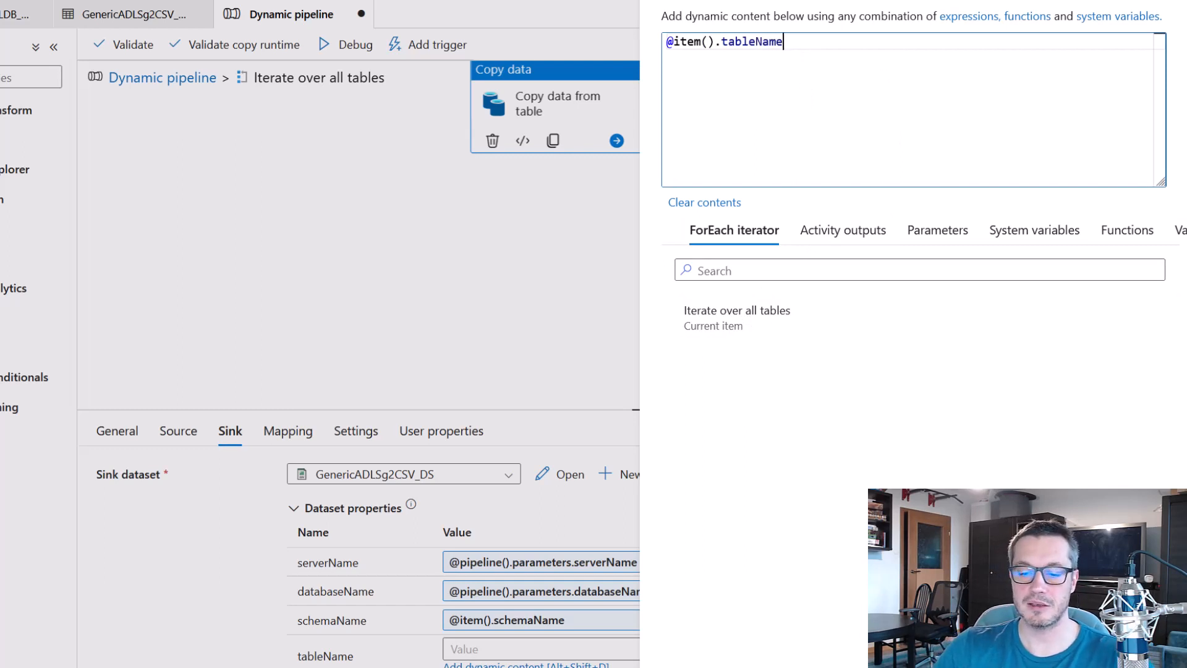
pyautogui.click(524, 347)
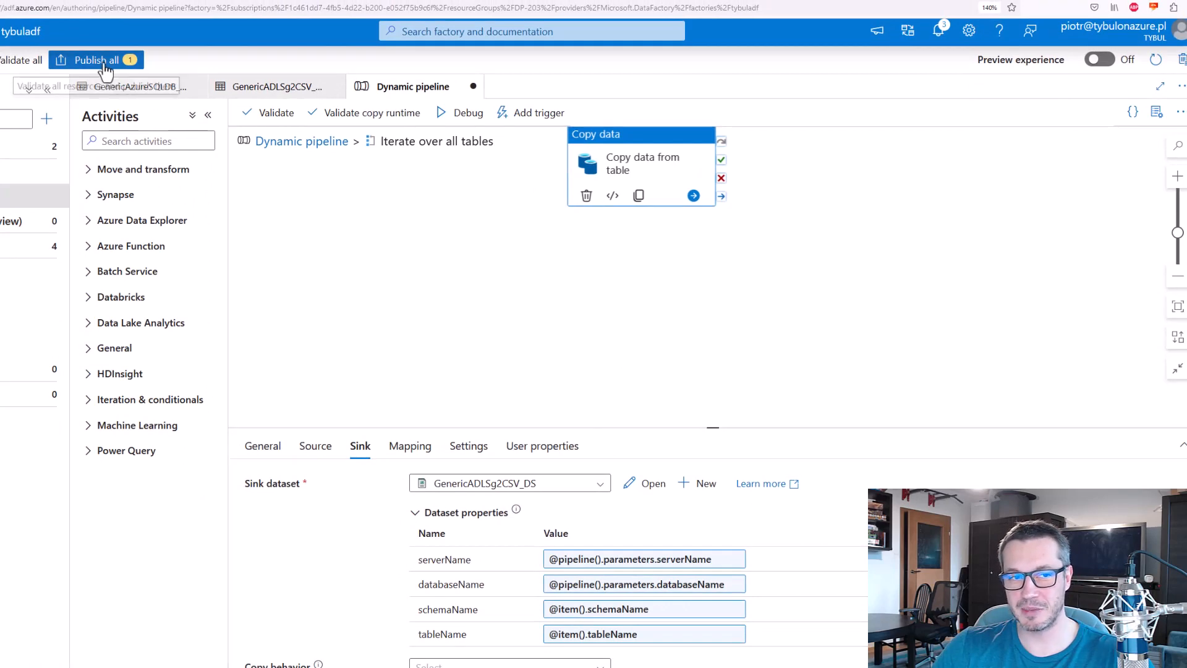
# Publish the pending changes to Dynamic pipeline to the live environment.
pyautogui.click(104, 64)
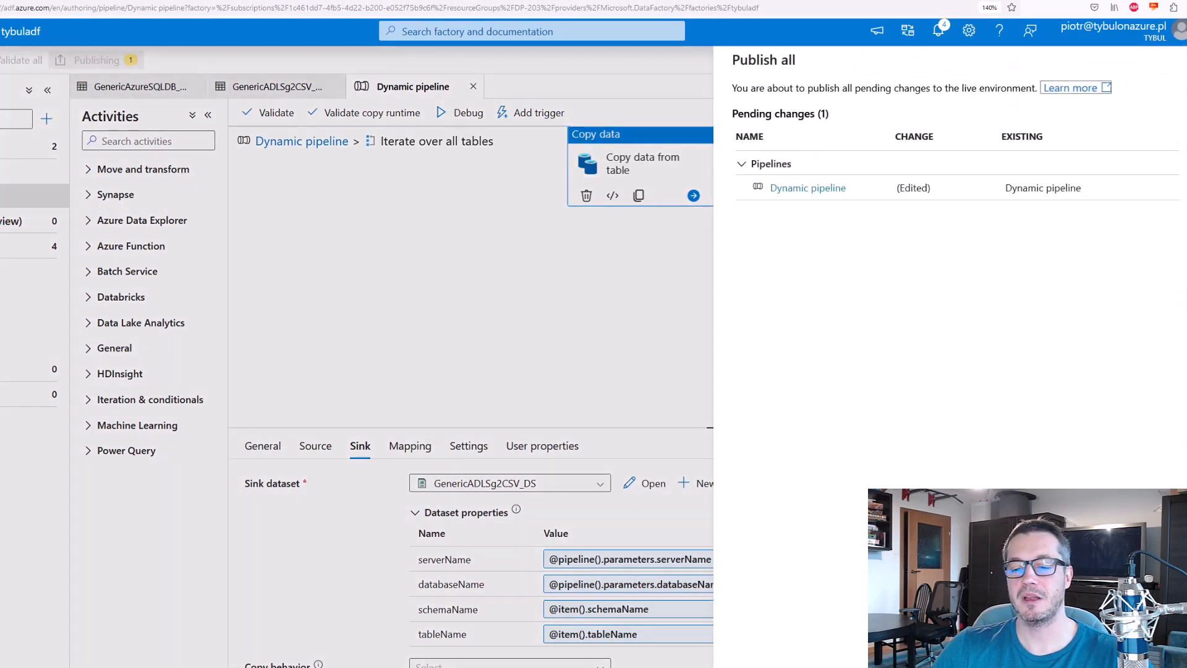
pyautogui.click(761, 666)
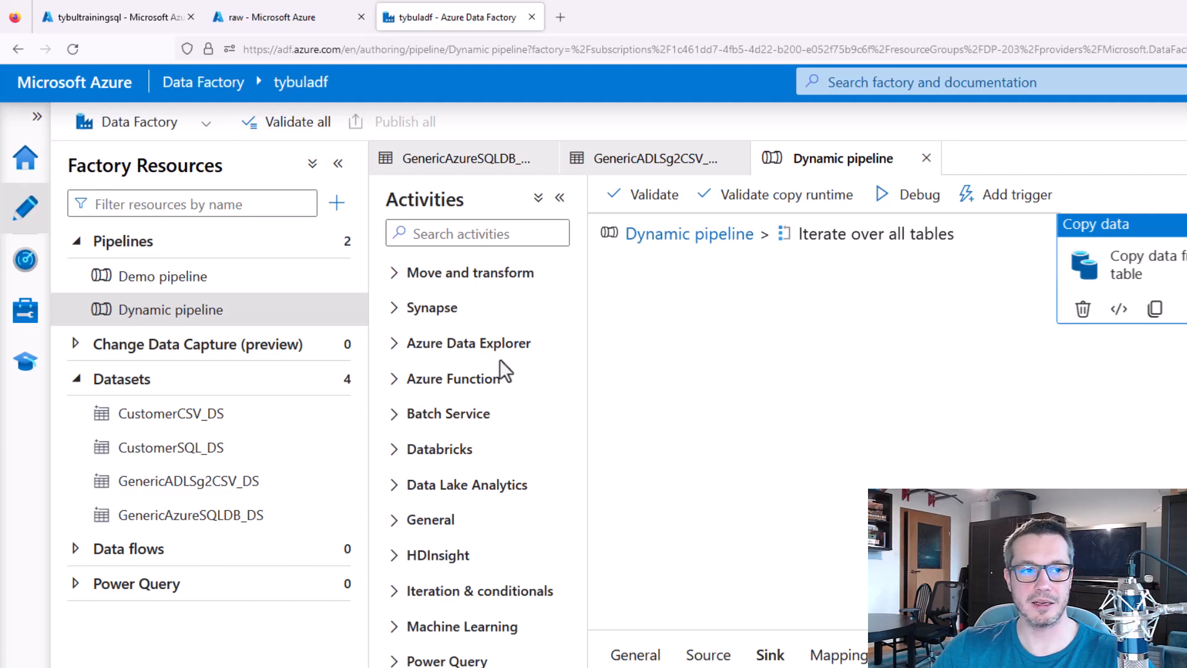
# Switch to the raw container in the Azure portal and examine its location and existing folders.
pyautogui.click(251, 13)
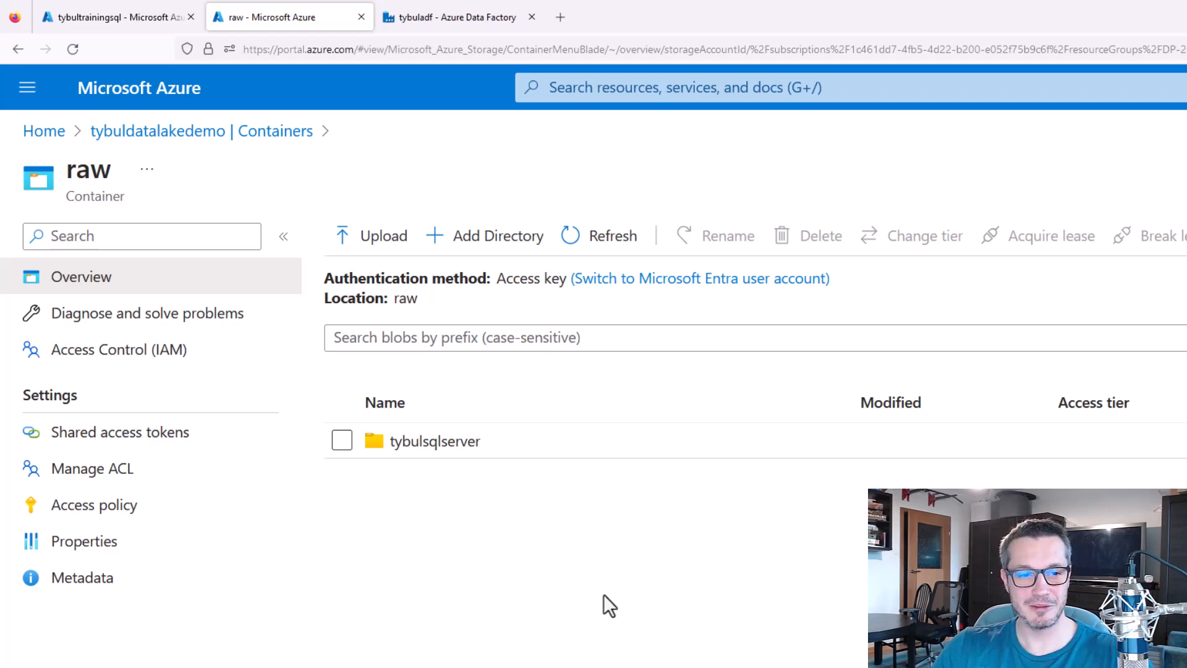
pyautogui.hotkey('ctrl', '2')
pyautogui.moveTo(348, 415); pyautogui.dragTo(508, 463)
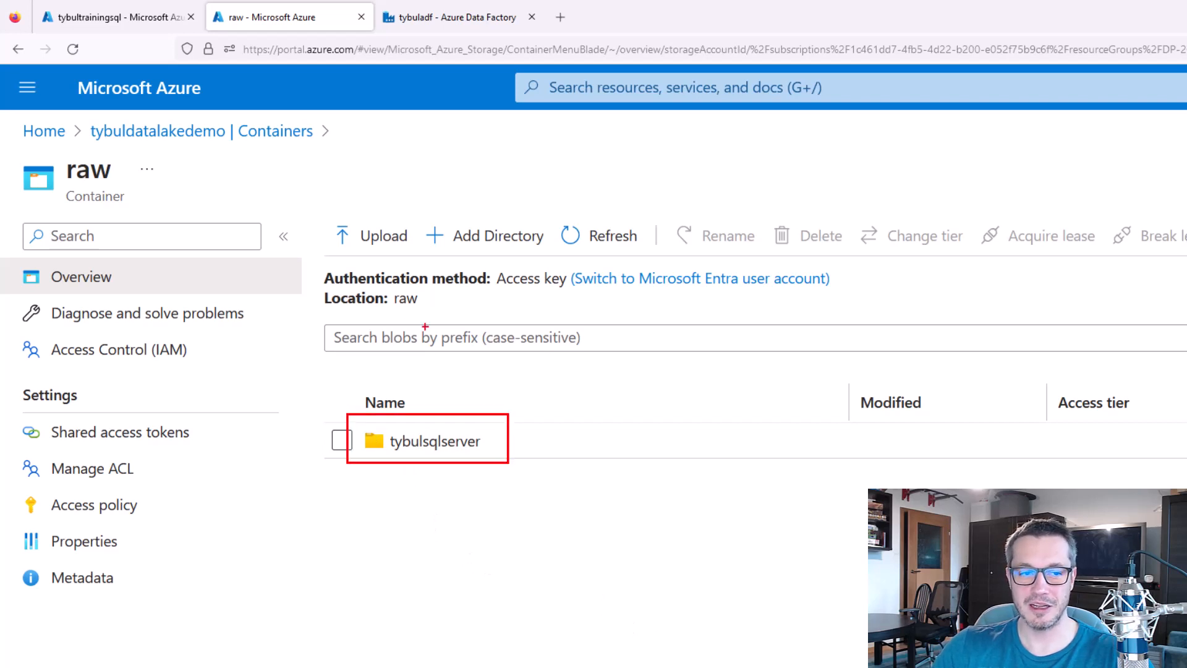
pyautogui.moveTo(383, 285); pyautogui.dragTo(431, 309)
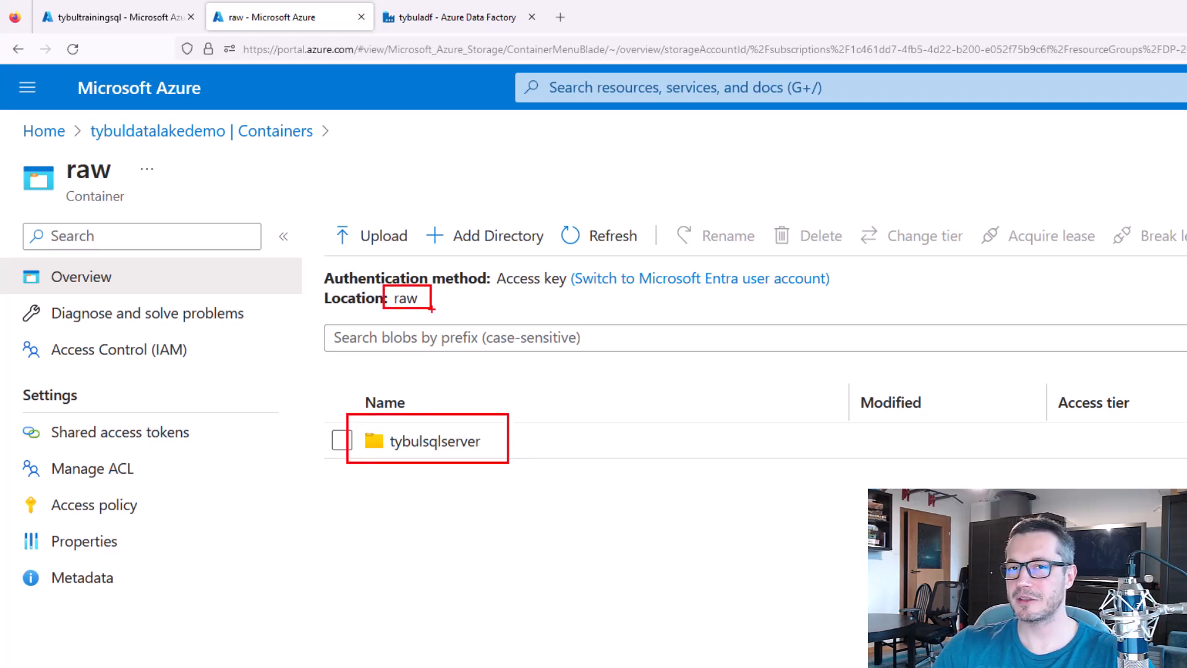
pyautogui.press('e')
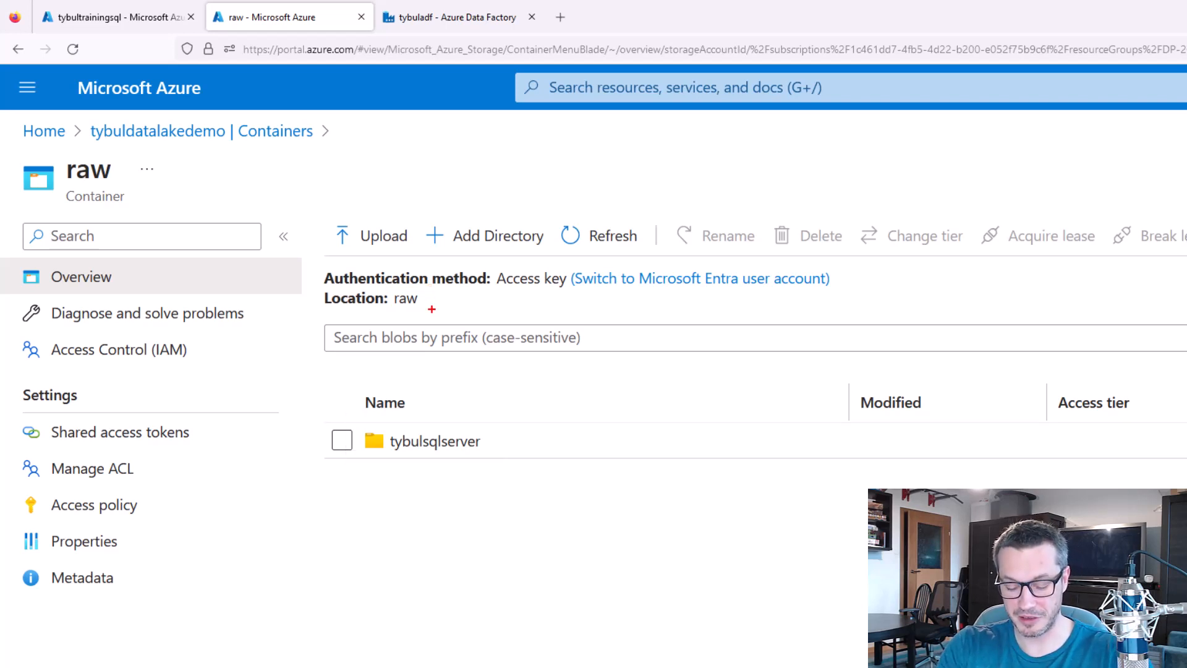
pyautogui.rightClick(432, 310)
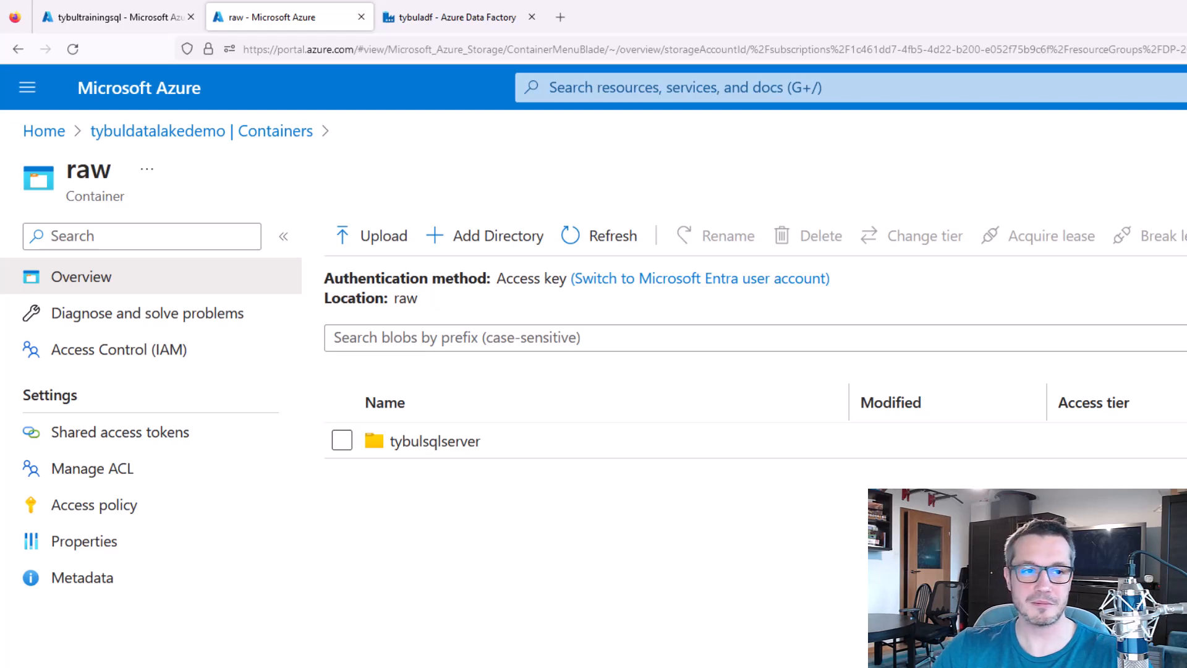
# Go back to the data factory, return to the top level of Dynamic pipeline and start a debug run, checking its activity statuses.
pyautogui.click(455, 22)
pyautogui.click(728, 235)
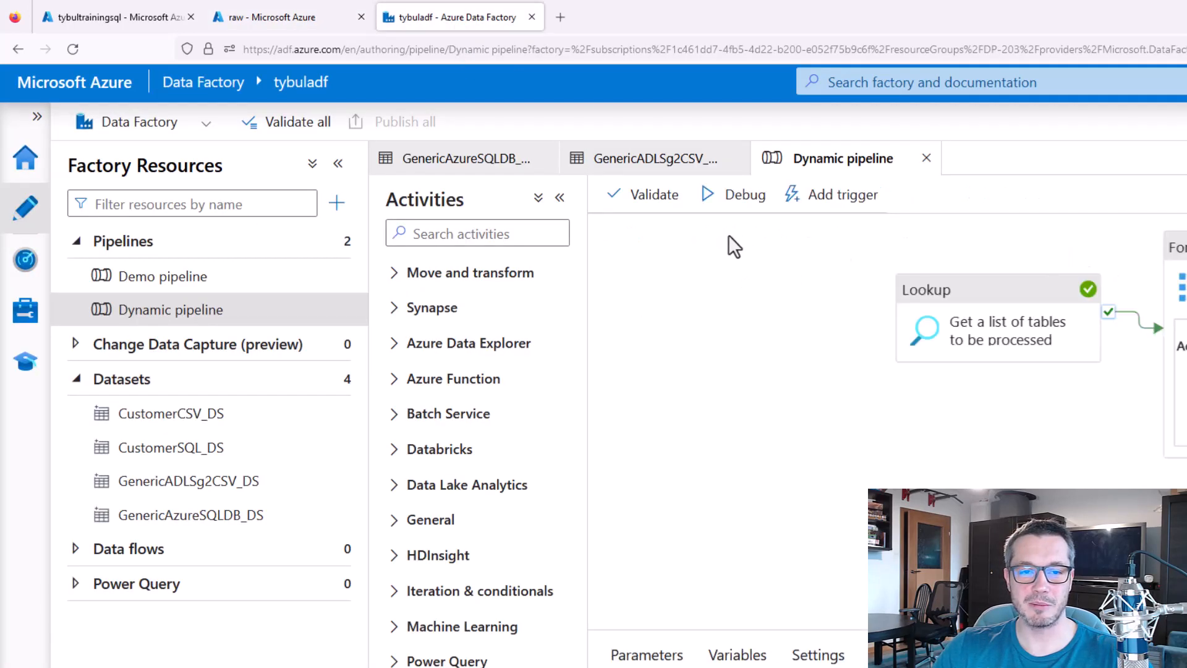
pyautogui.click(737, 197)
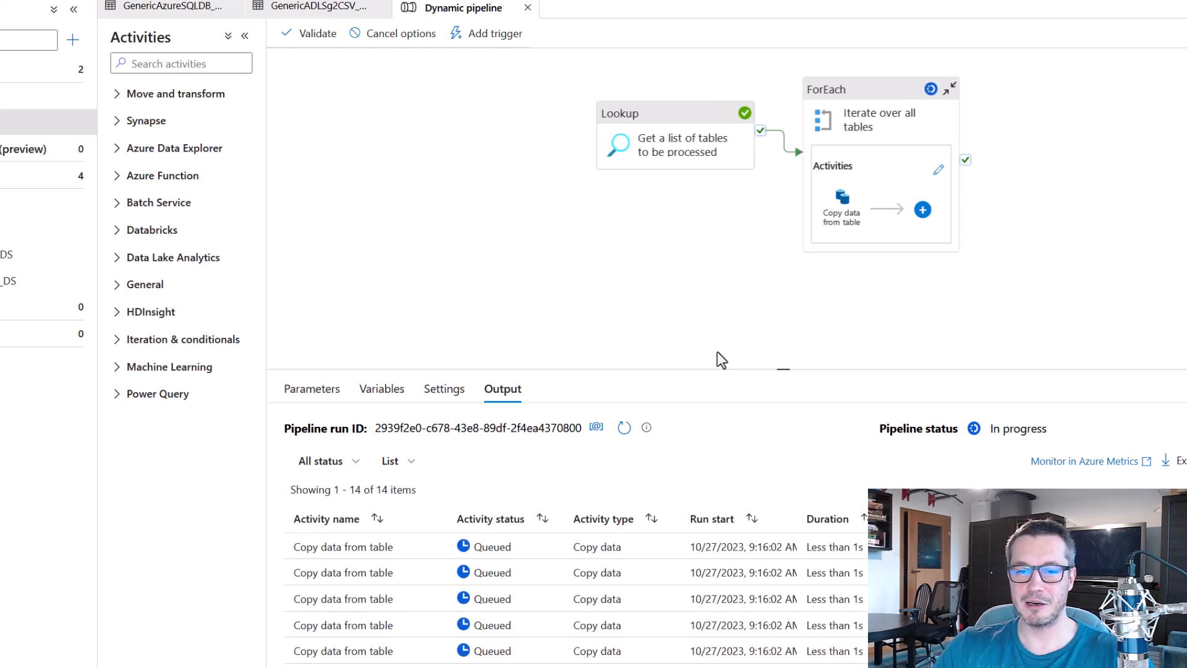
pyautogui.moveTo(582, 76); pyautogui.dragTo(768, 185)
pyautogui.press('Escape')
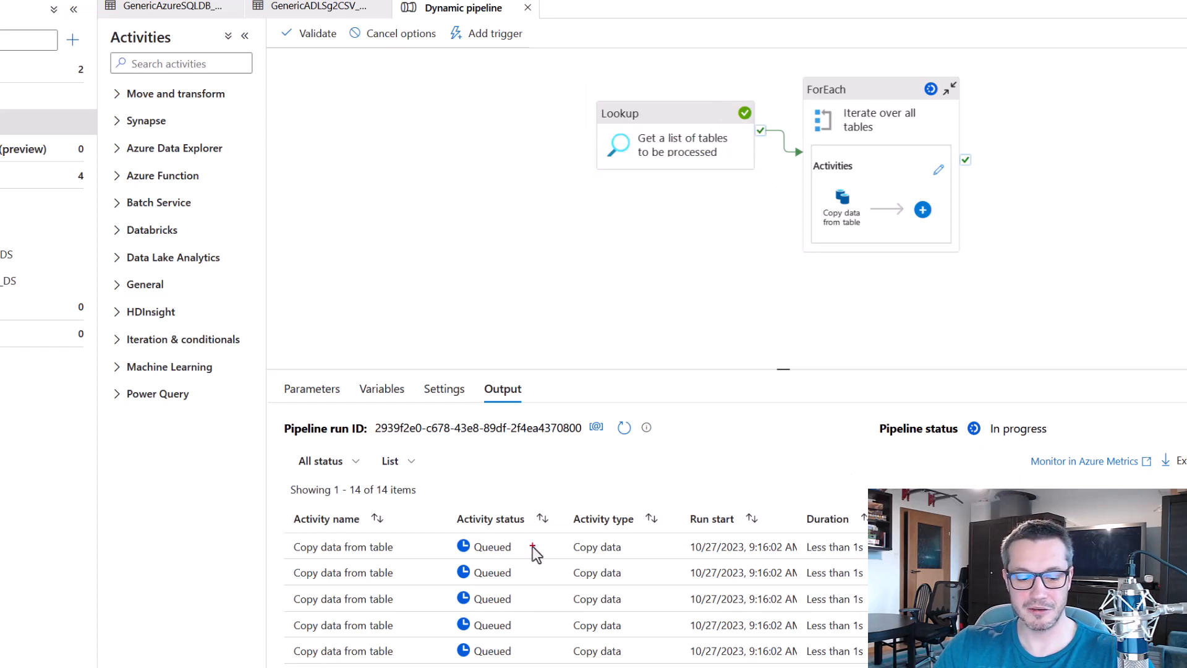
pyautogui.moveTo(275, 517)
pyautogui.mouseDown()
pyautogui.moveTo(521, 667)
pyautogui.moveTo(542, 666)
pyautogui.mouseUp()
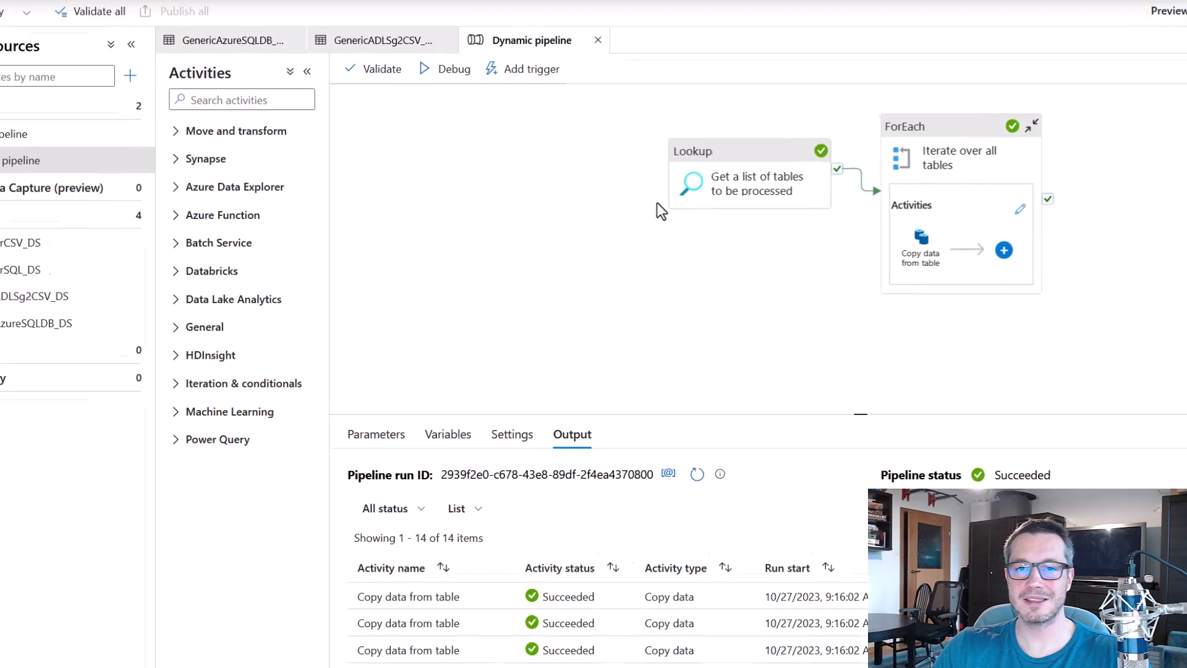
# Return to the raw container in the Azure portal, refresh its listing and check for the server folder written by the run.
pyautogui.click(266, 16)
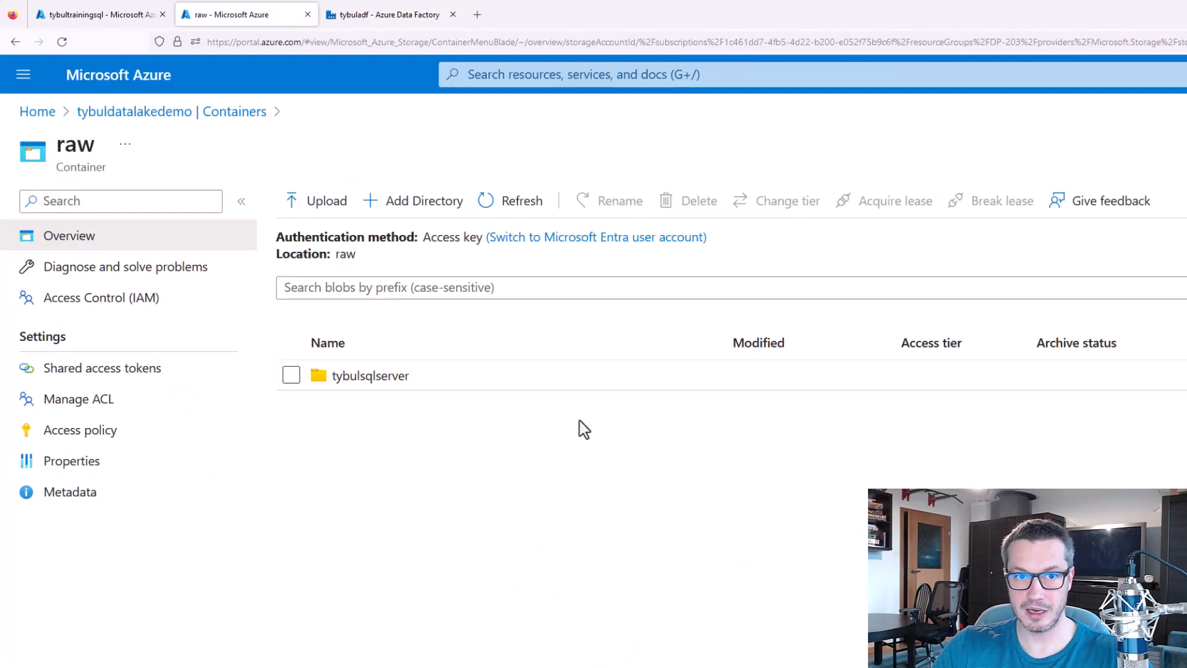
pyautogui.click(525, 207)
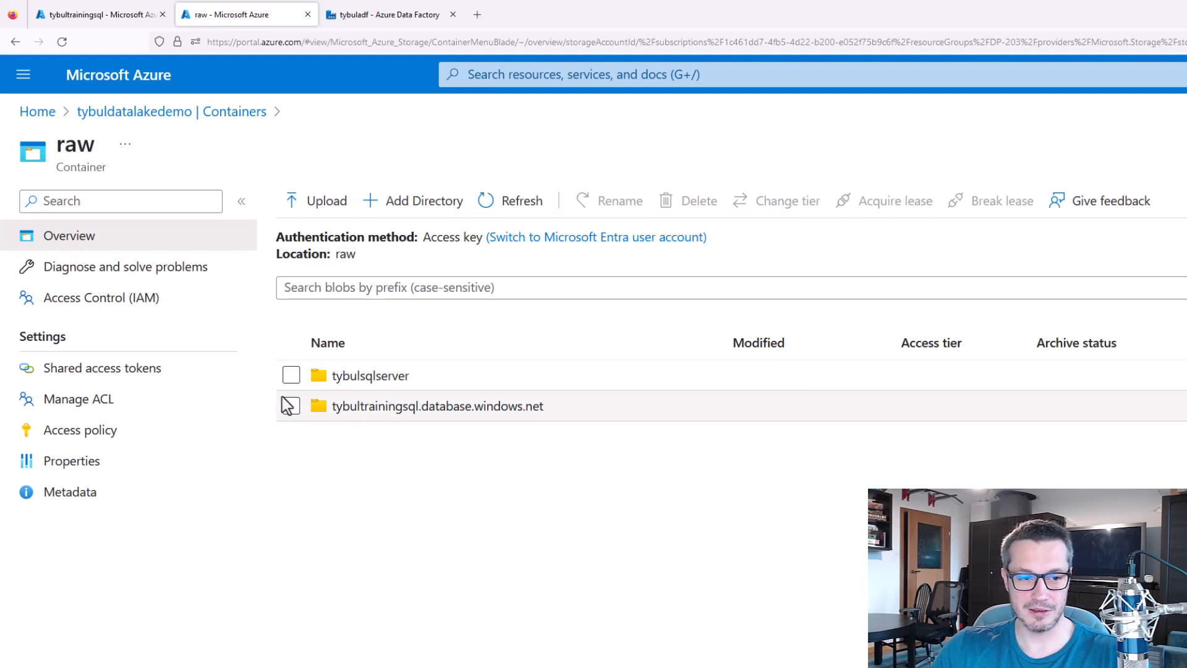
pyautogui.moveTo(270, 386); pyautogui.dragTo(553, 434)
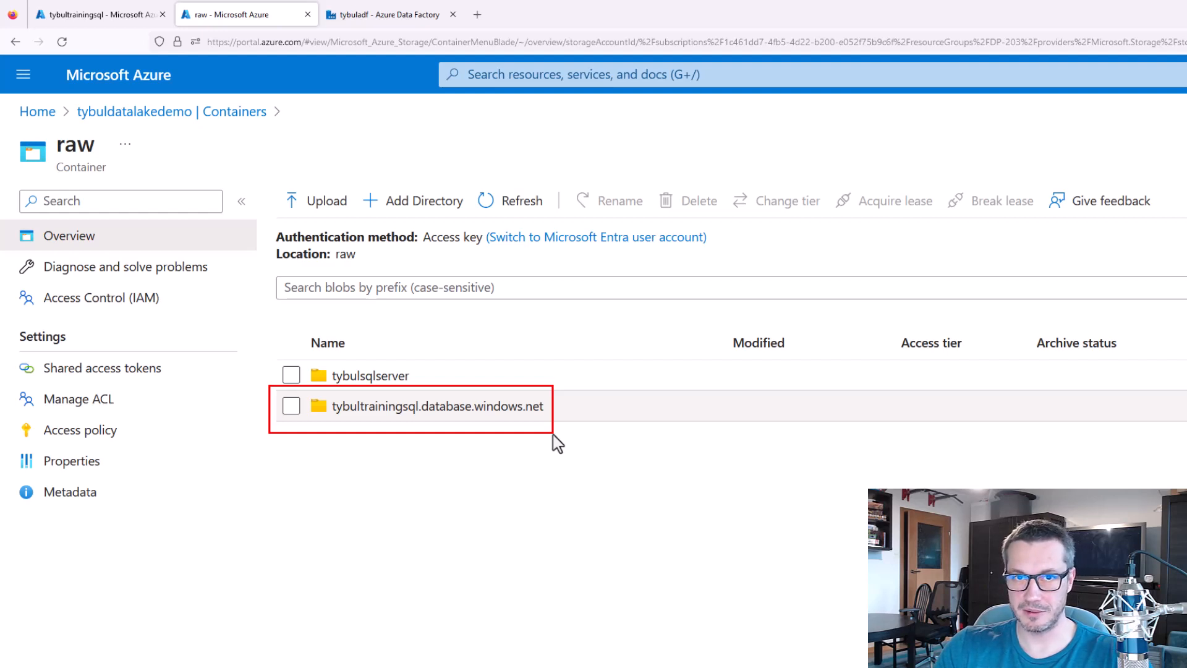
# Browse the tybultrainingsql.database.windows.net folder down through AdventureWorks, Year=2023 and Month=10 to the files in Day=27.
pyautogui.press('Escape')
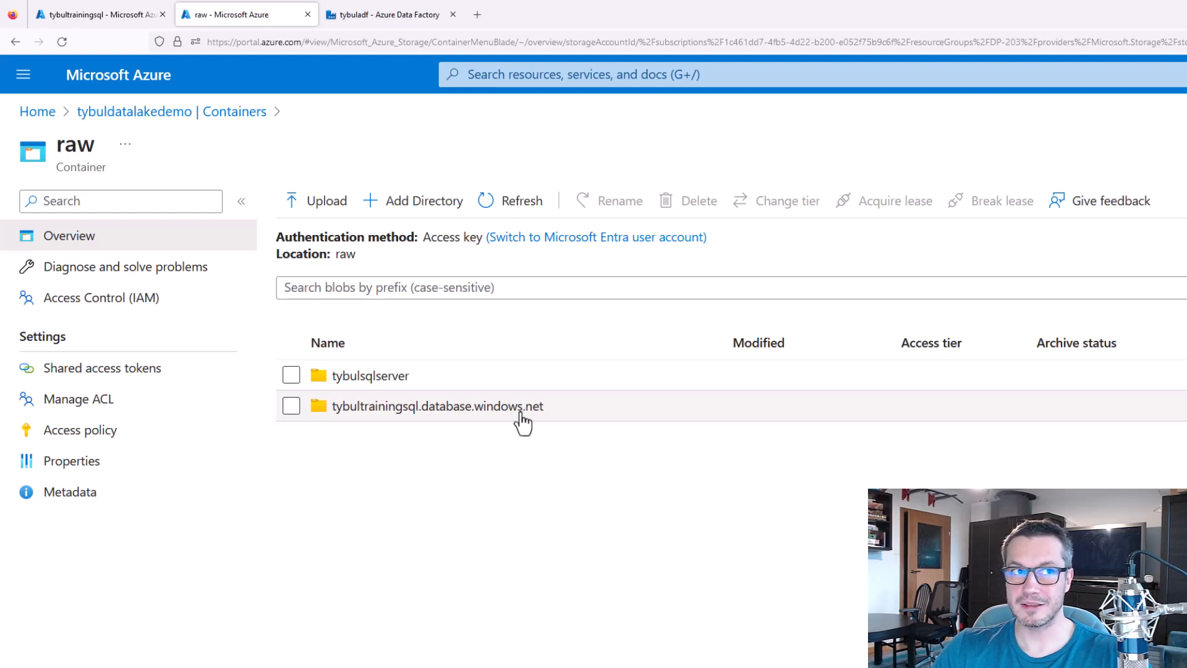
pyautogui.click(520, 413)
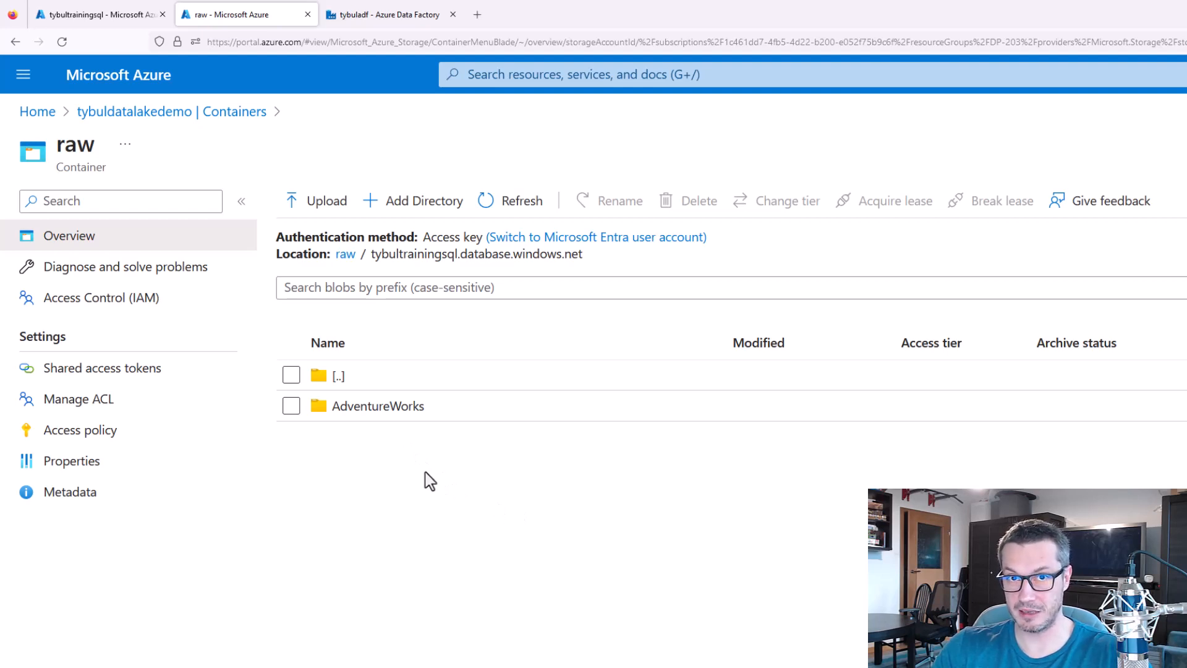
pyautogui.click(393, 408)
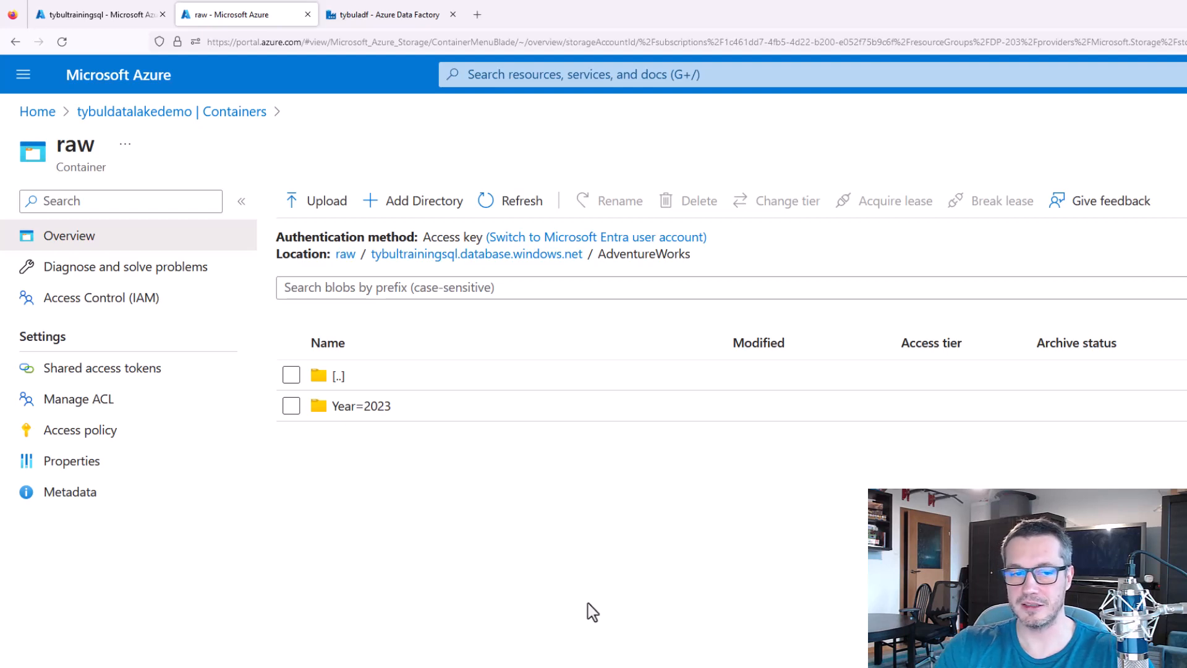
pyautogui.click(390, 413)
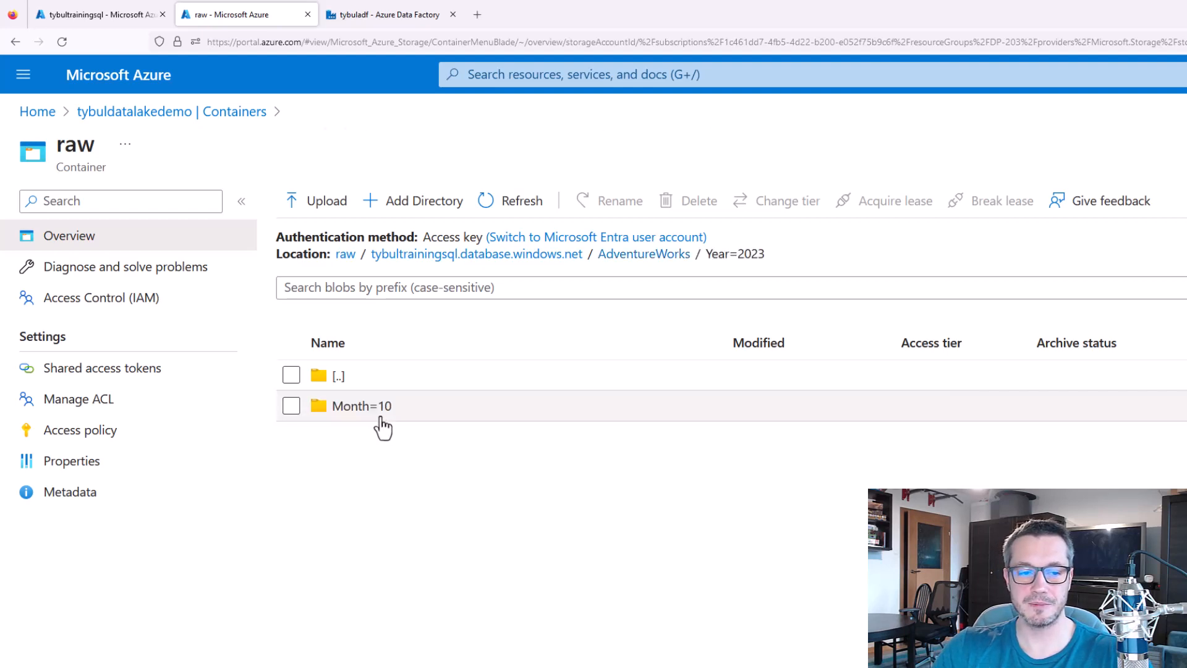
pyautogui.click(383, 416)
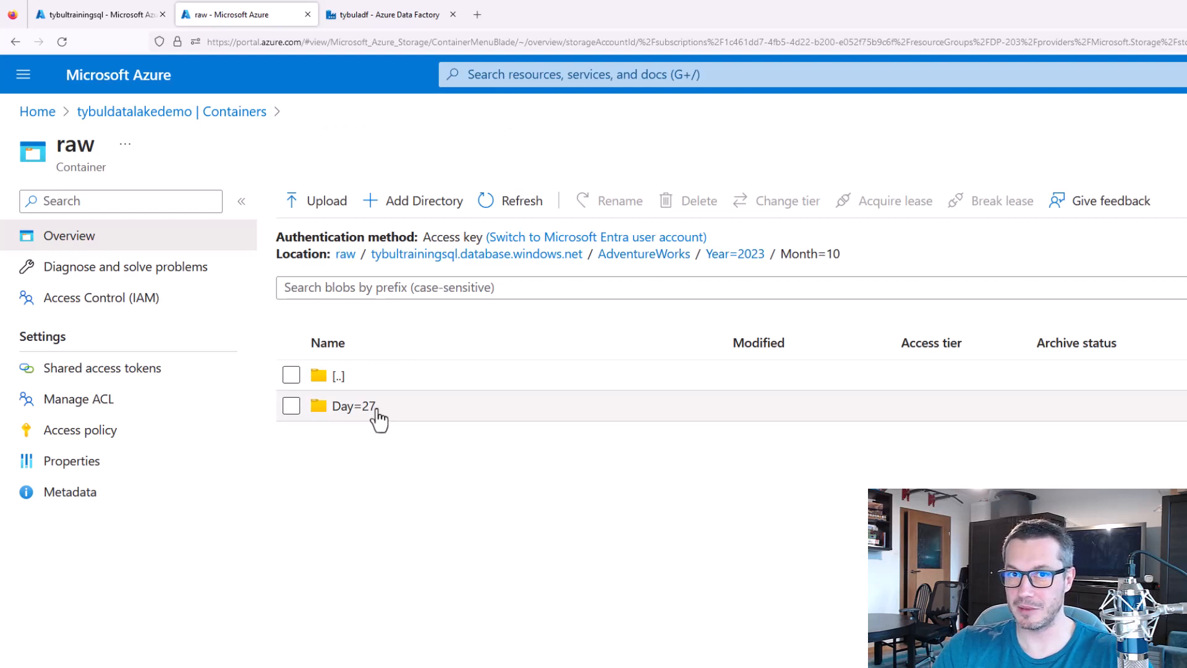
pyautogui.click(376, 412)
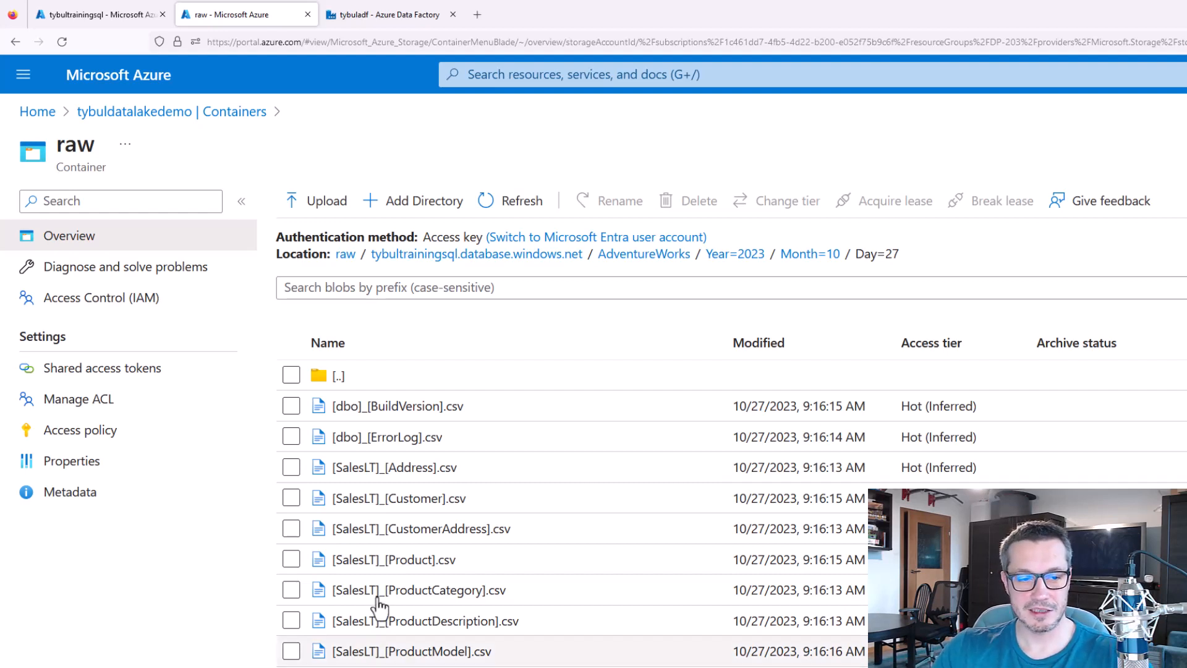
# Open [SalesLT]_[Customer].csv, examine its header row and data rows, and close the file.
pyautogui.moveTo(303, 480); pyautogui.dragTo(487, 514)
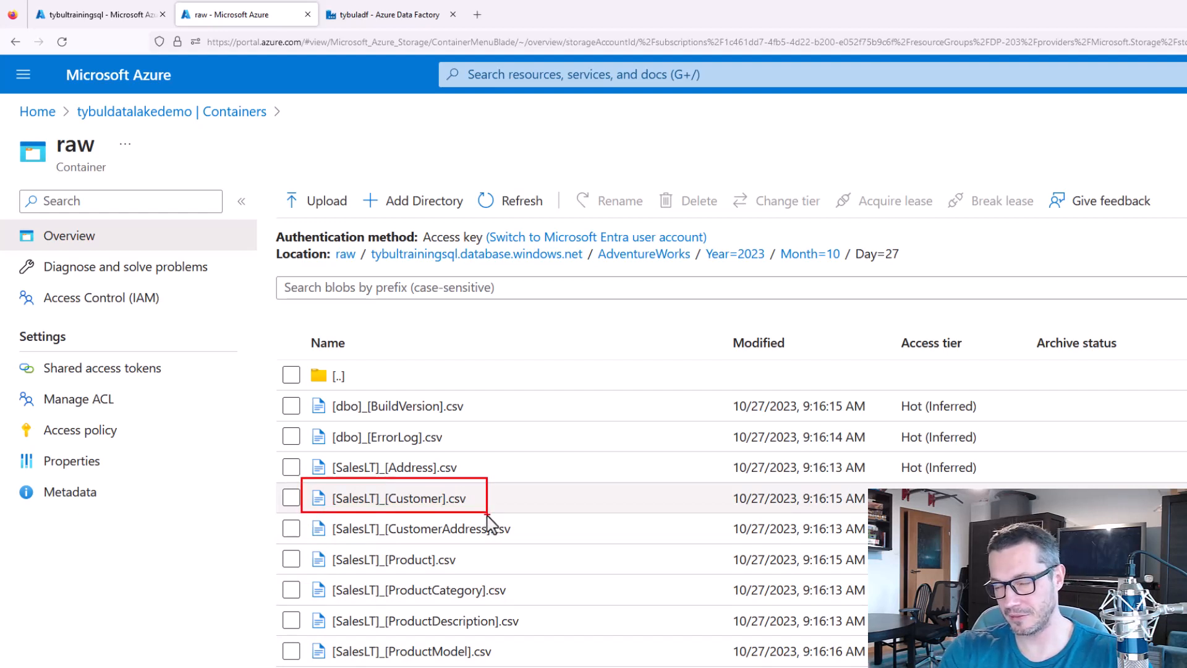
pyautogui.press('Escape')
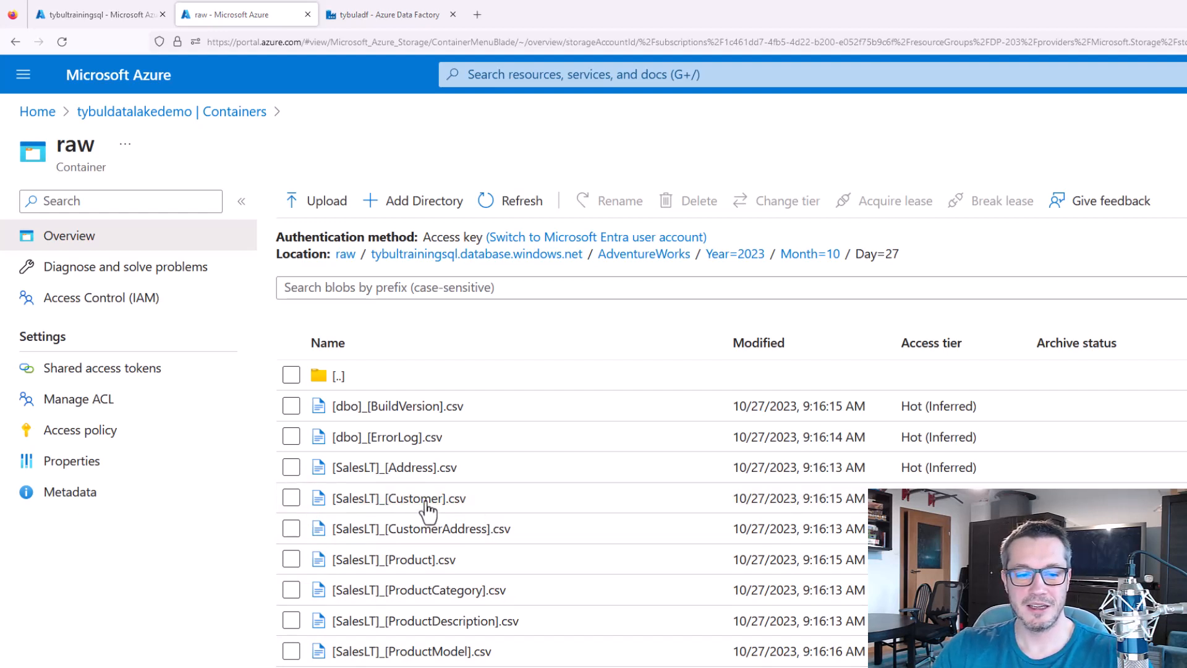
pyautogui.click(426, 502)
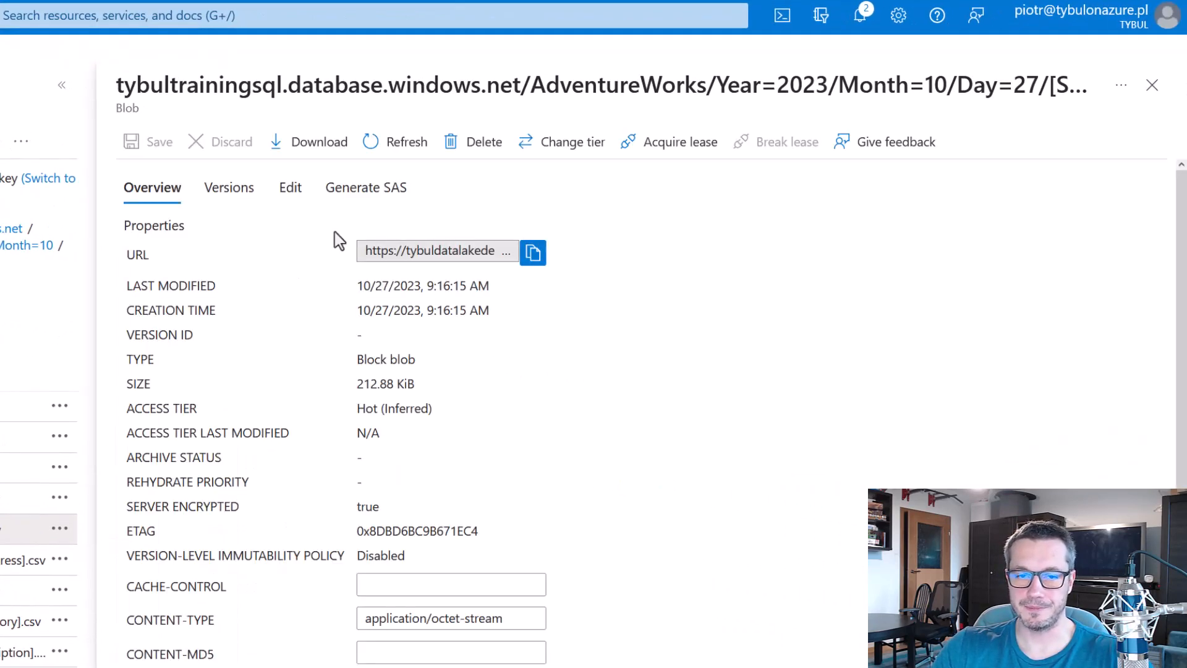
pyautogui.click(290, 188)
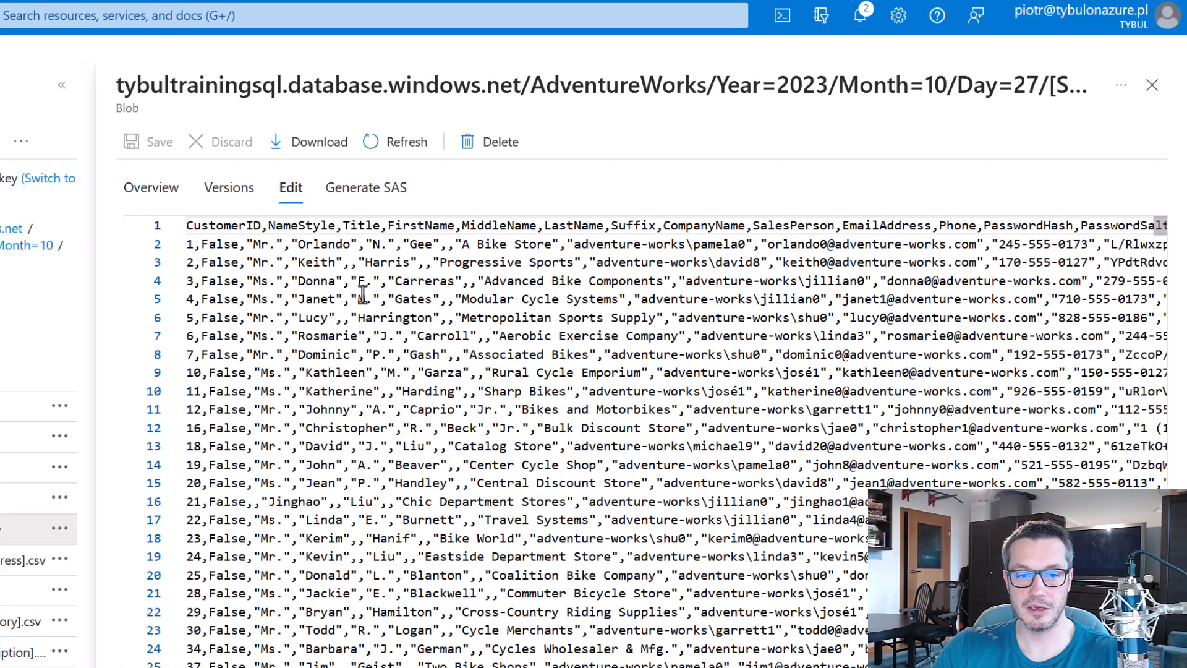
pyautogui.moveTo(178, 208)
pyautogui.mouseDown()
pyautogui.moveTo(337, 229)
pyautogui.moveTo(1133, 231)
pyautogui.mouseUp()
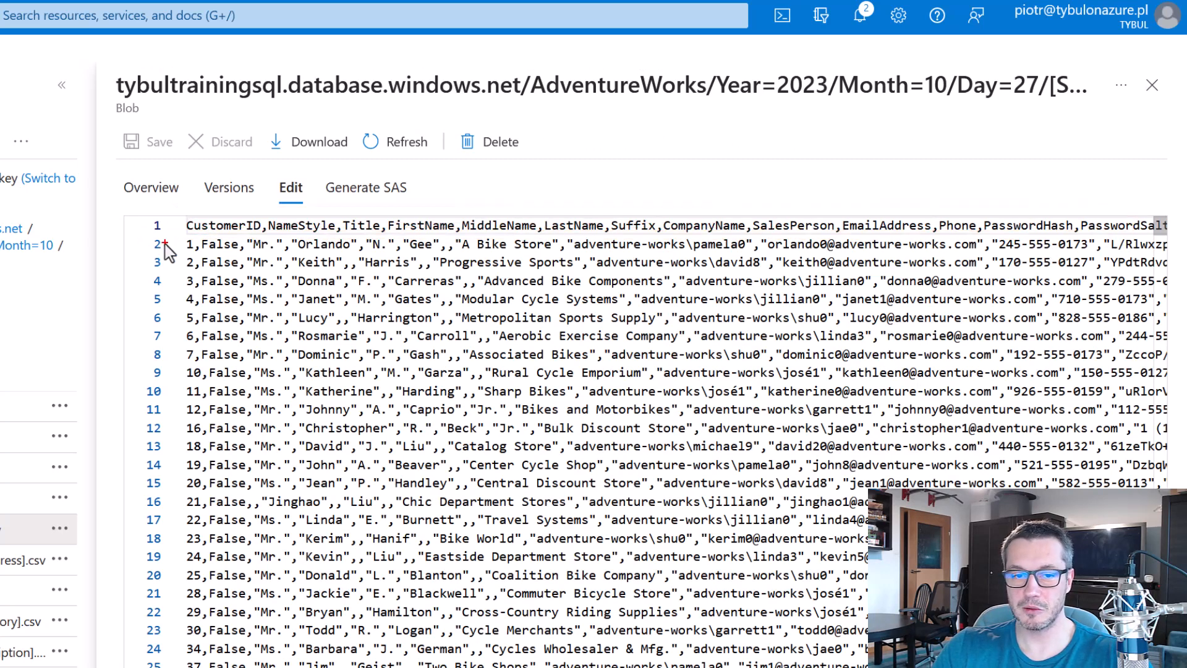
pyautogui.moveTo(171, 233)
pyautogui.mouseDown()
pyautogui.moveTo(740, 549)
pyautogui.moveTo(1064, 667)
pyautogui.mouseUp()
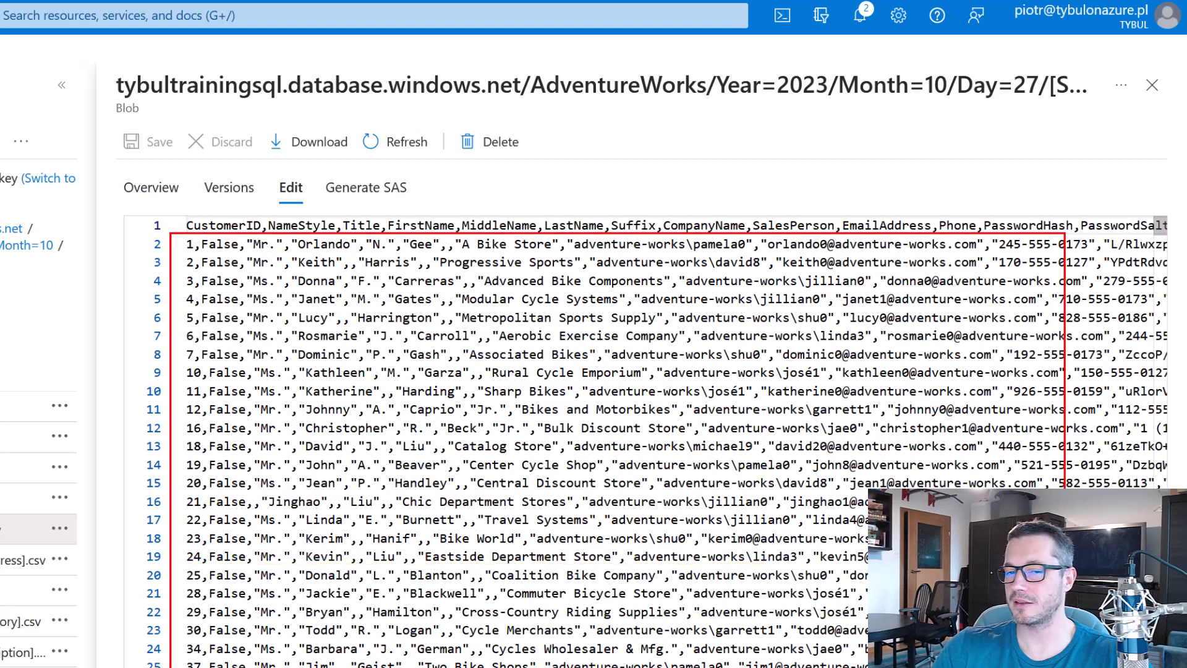
pyautogui.press('Escape')
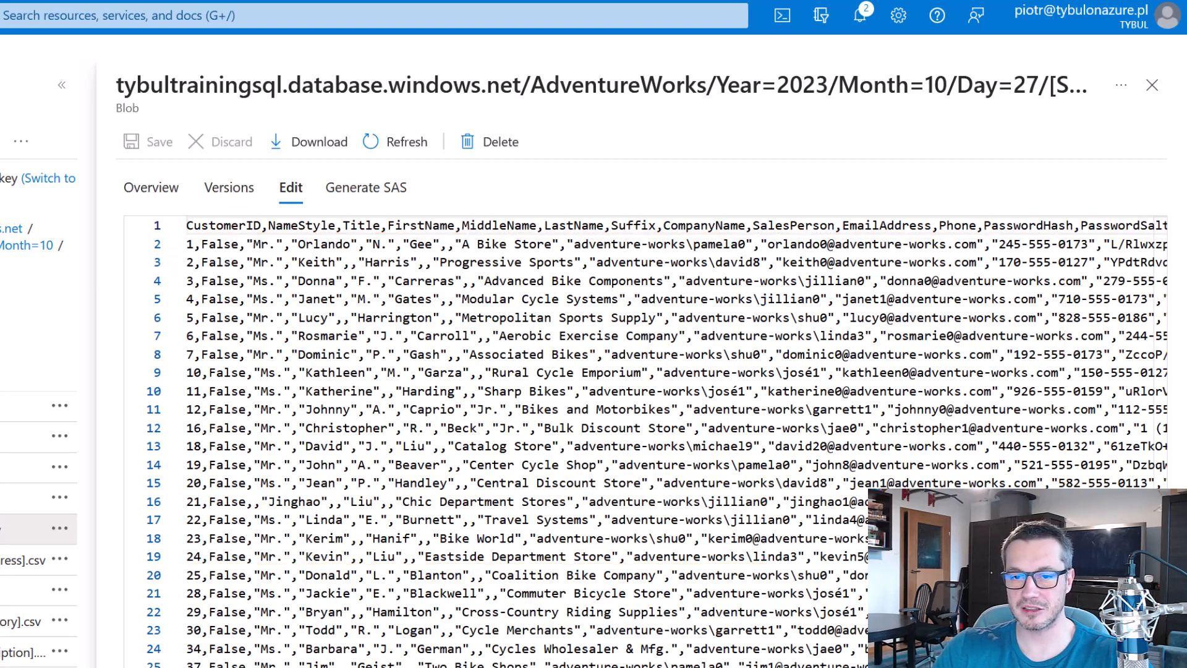
pyautogui.click(1157, 86)
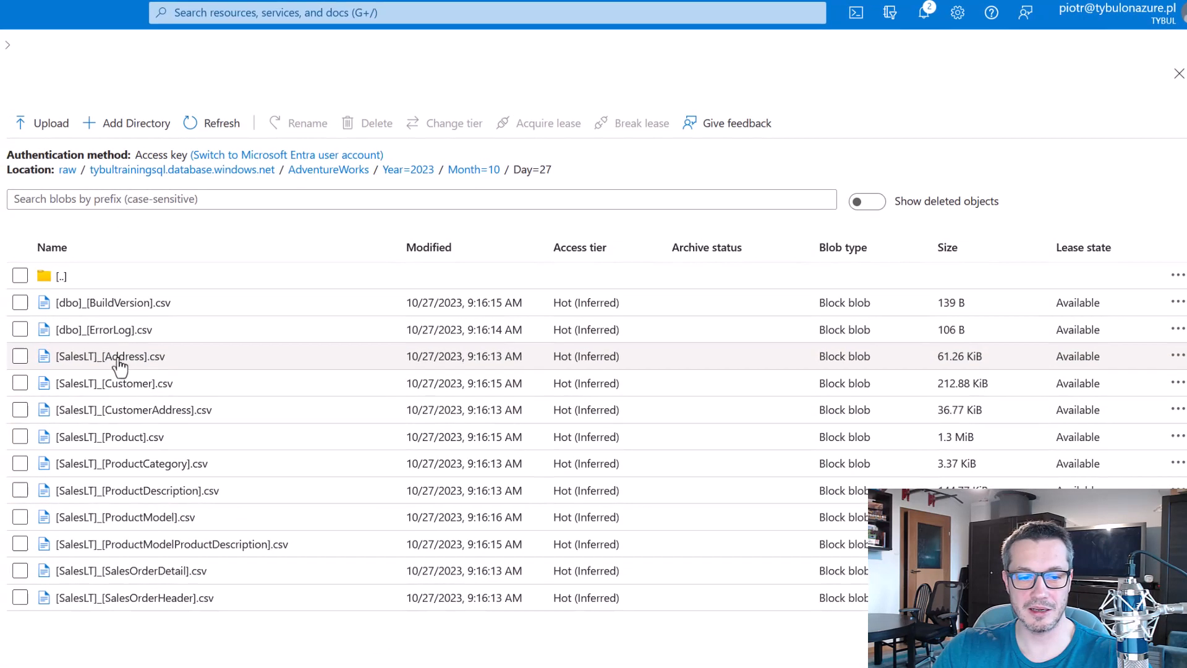
# Examine the contents of [SalesLT]_[Address].csv and [SalesLT]_[Product].csv, closing each file after viewing.
pyautogui.click(119, 366)
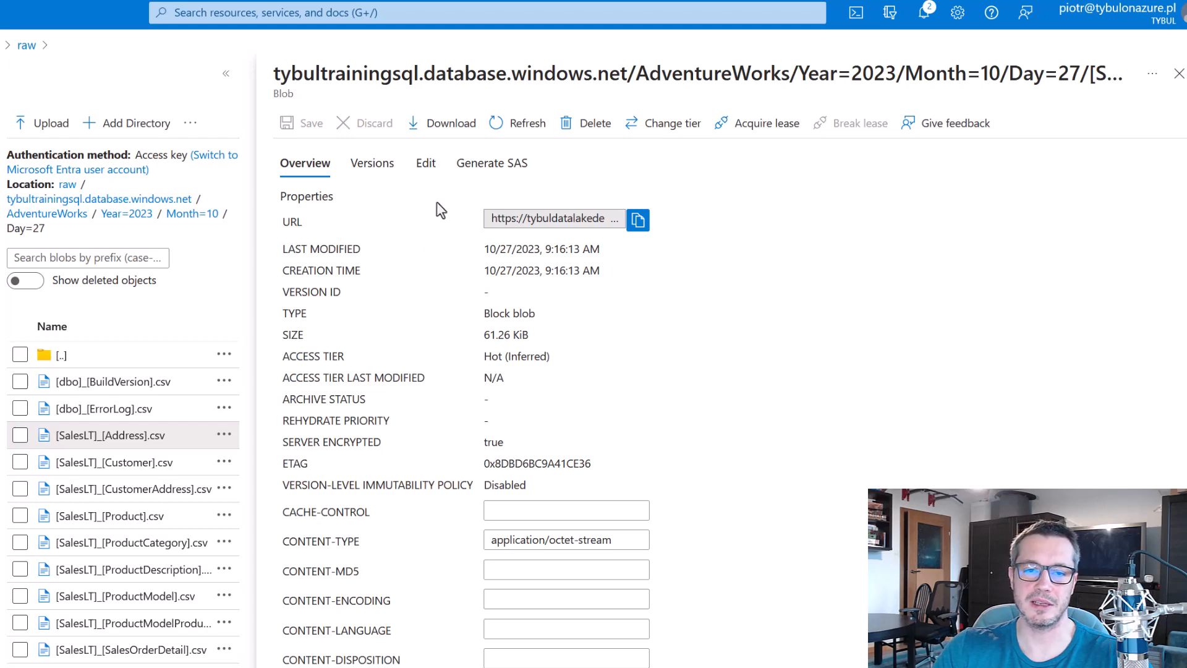
pyautogui.click(426, 164)
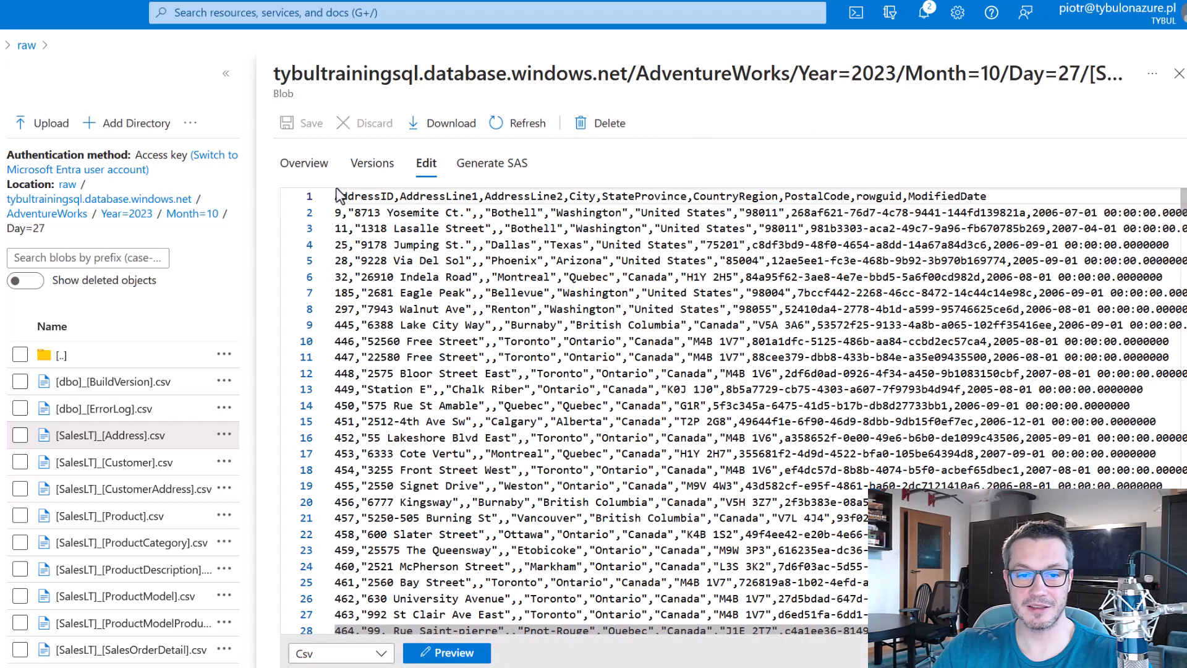
pyautogui.moveTo(329, 180); pyautogui.dragTo(1008, 212)
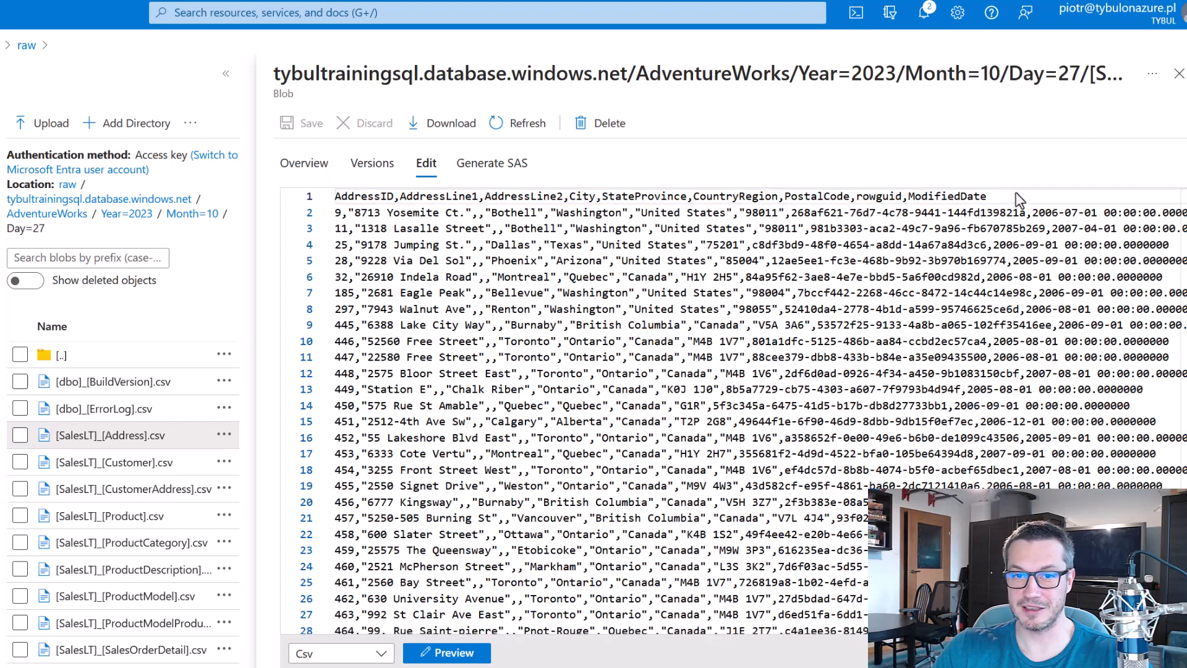
pyautogui.click(1177, 74)
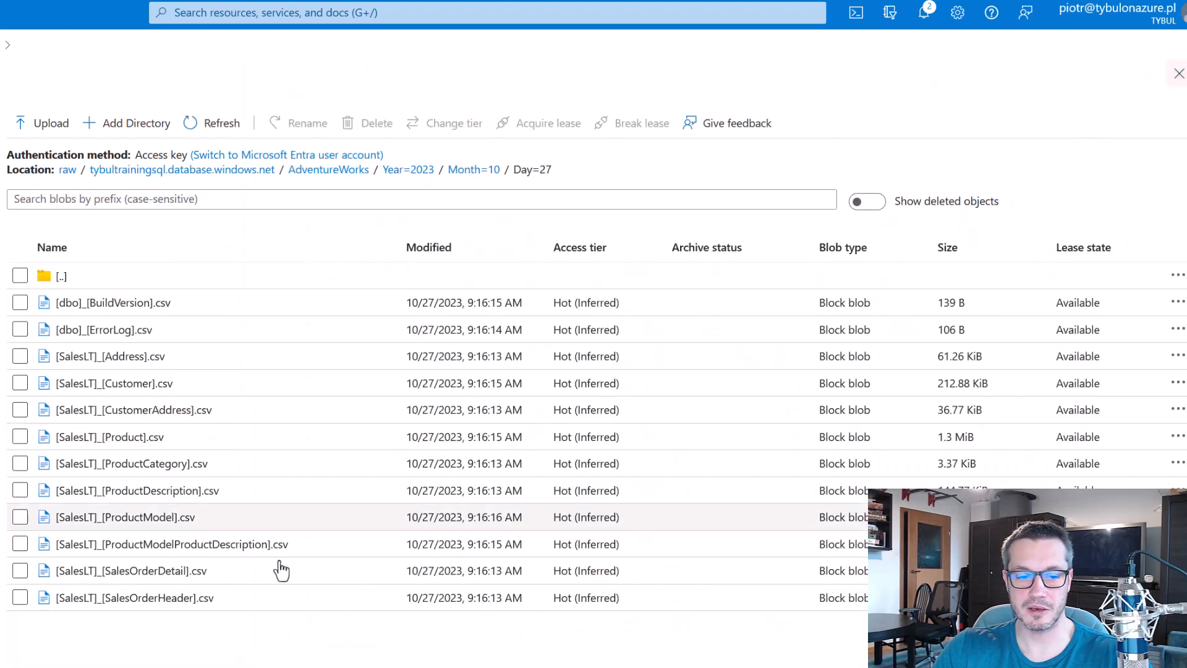
pyautogui.click(128, 441)
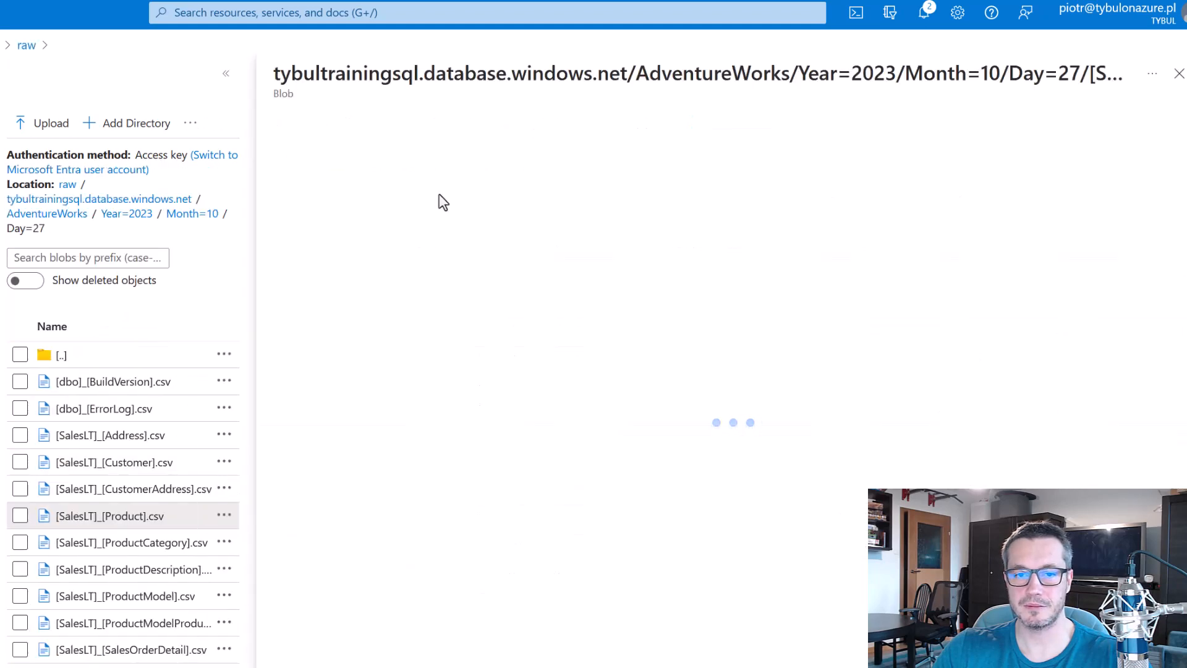
pyautogui.click(431, 165)
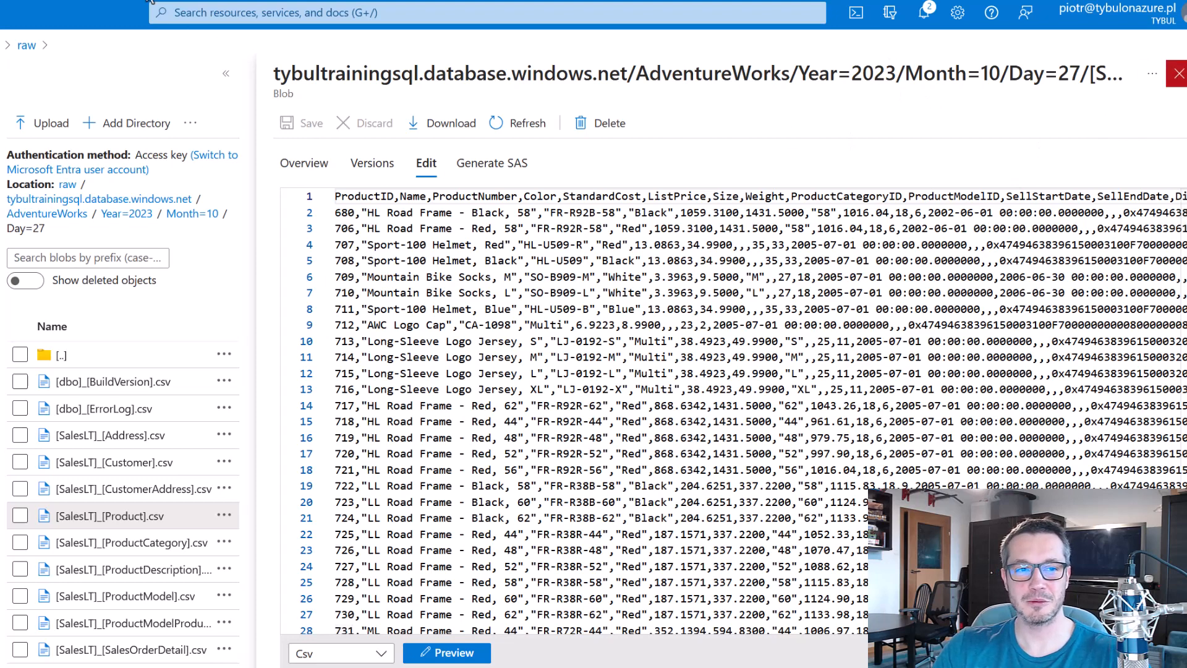
pyautogui.click(1179, 74)
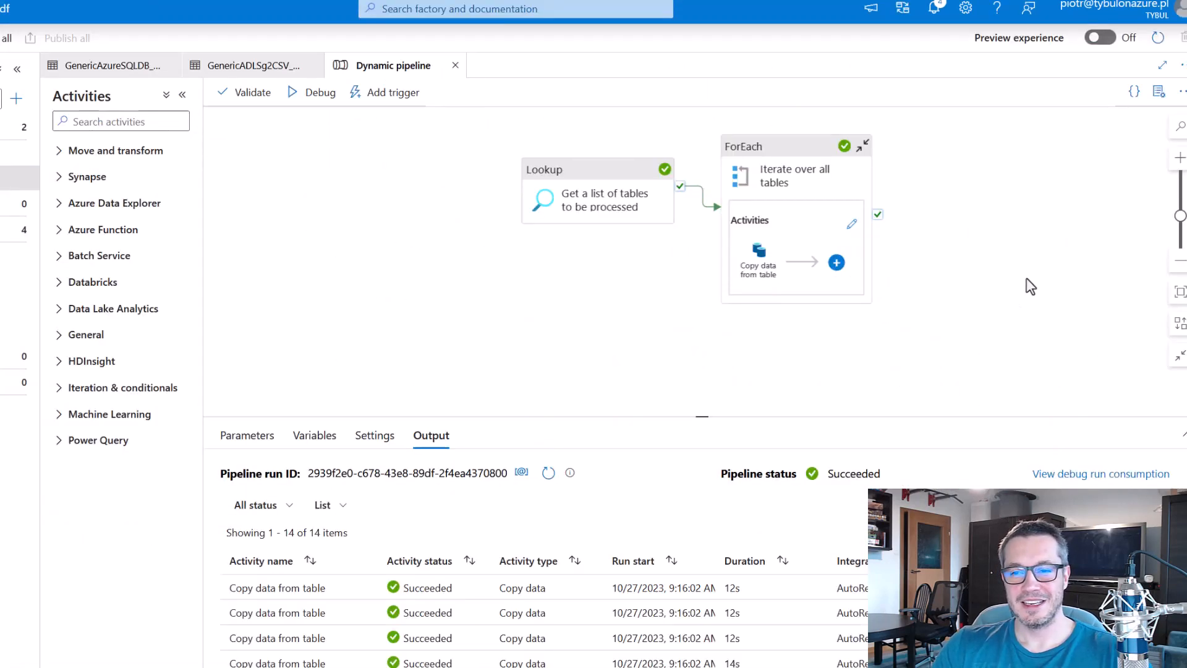
# Switch to the data factory and review the Lookup activity, the ForEach settings and the source configuration of the nested copy activity.
pyautogui.moveTo(1026, 277); pyautogui.dragTo(989, 288)
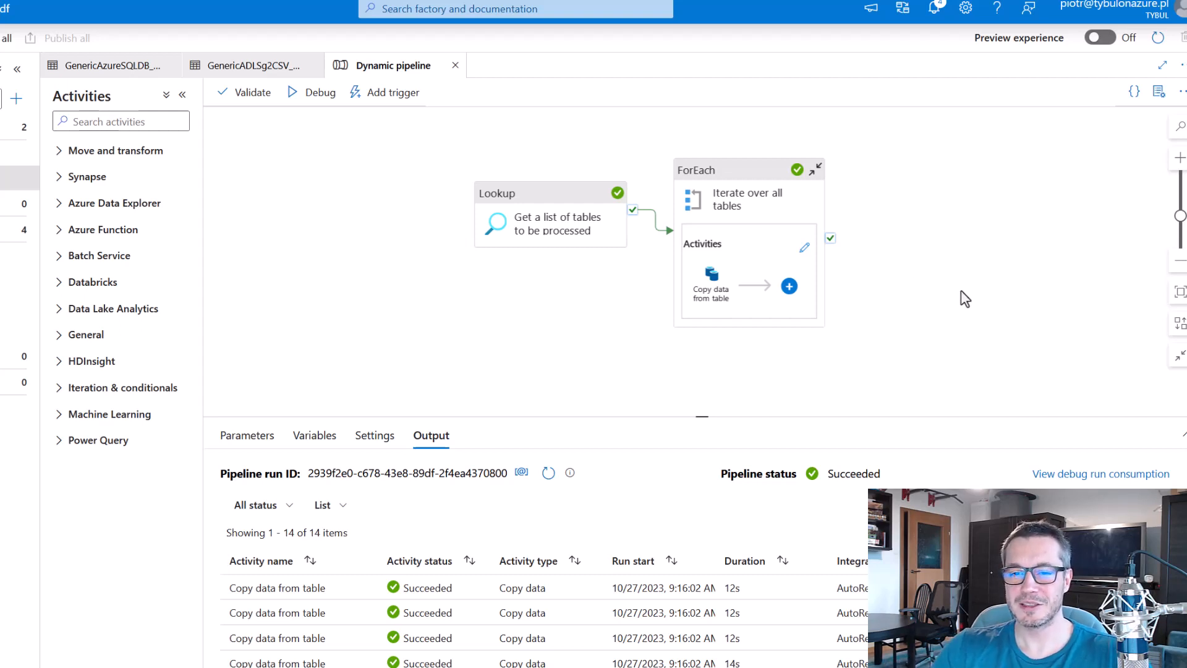
pyautogui.click(527, 196)
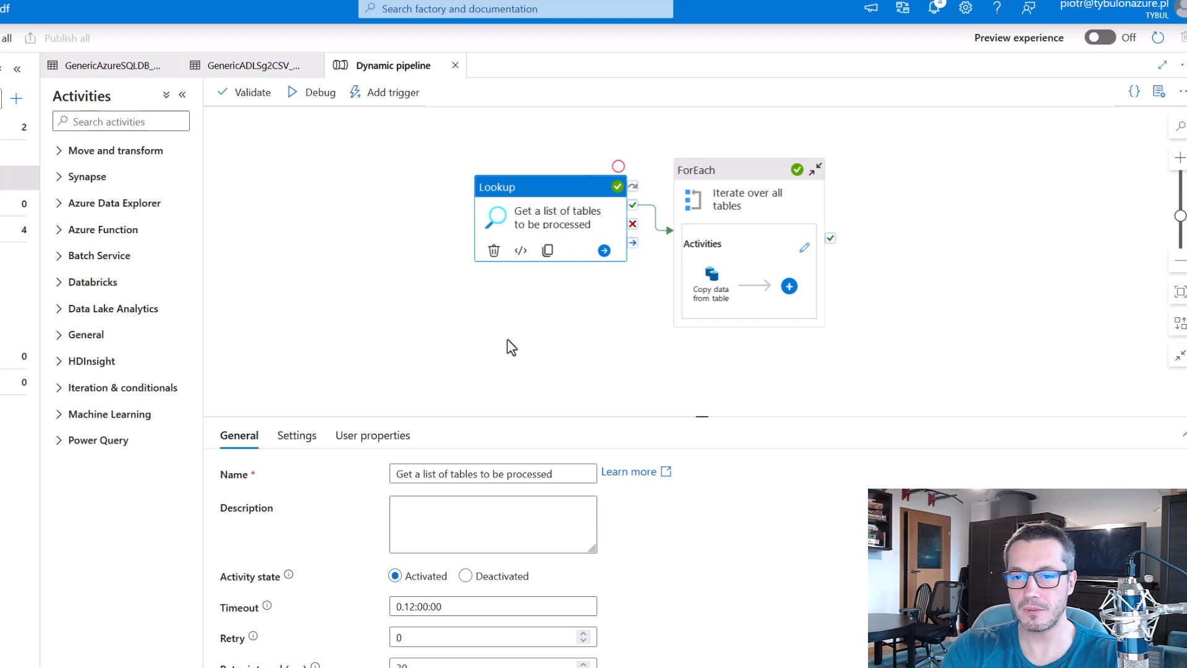
pyautogui.click(708, 286)
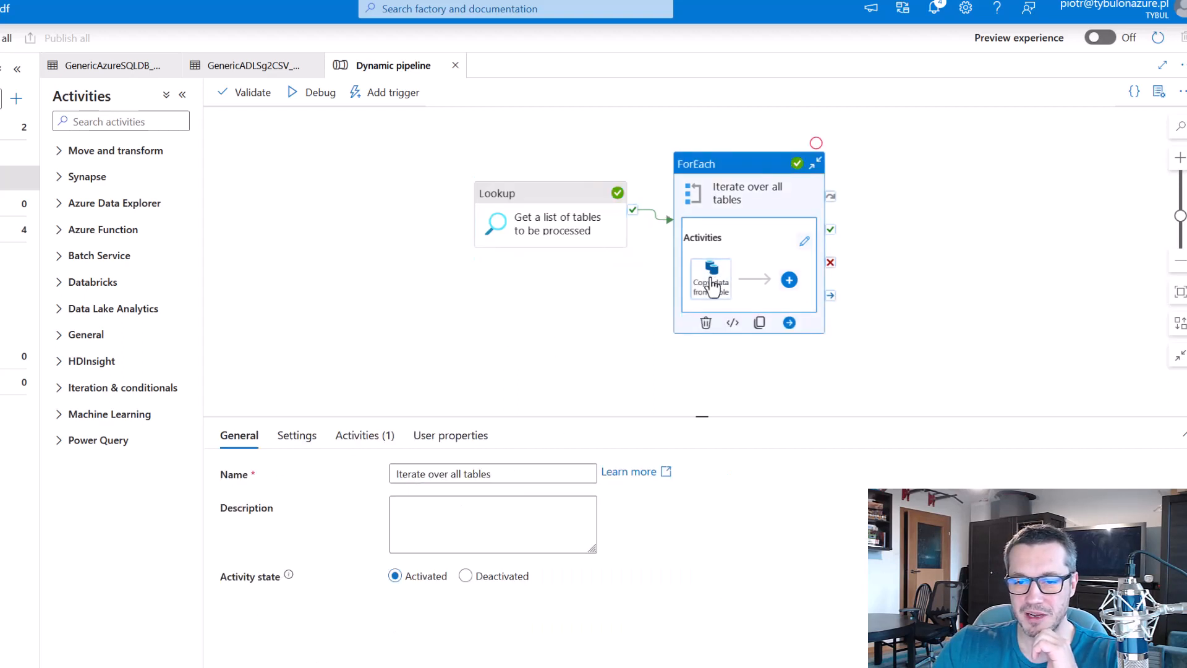
pyautogui.click(297, 436)
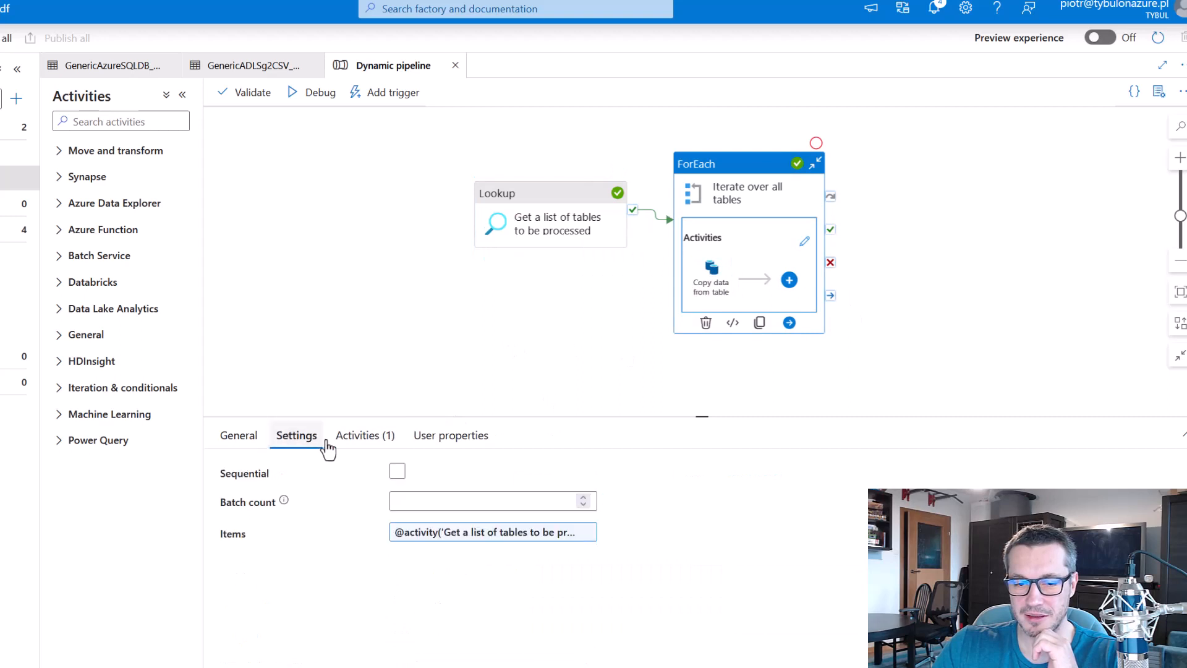
pyautogui.click(803, 242)
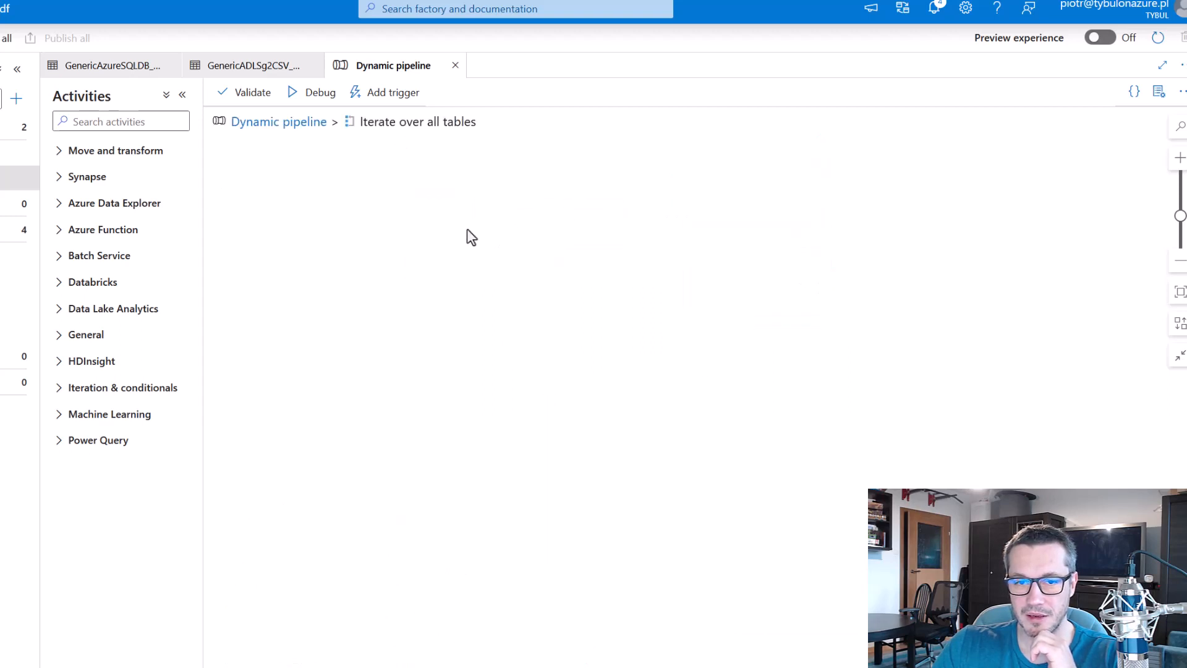
pyautogui.click(670, 130)
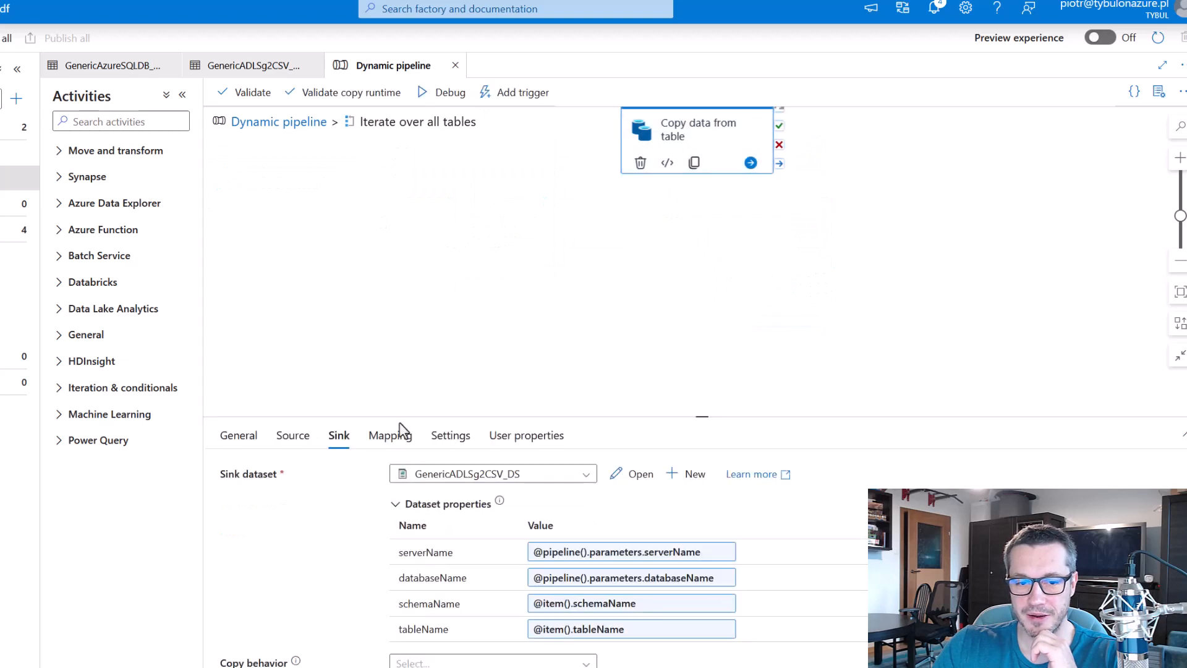
pyautogui.click(295, 436)
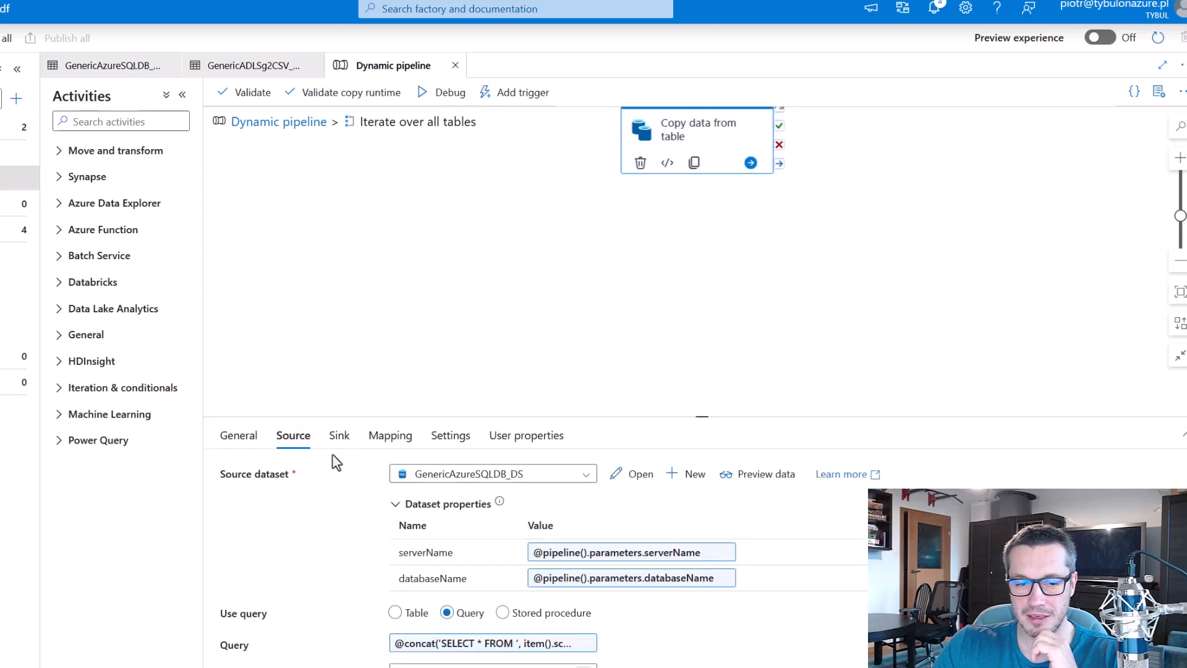
# Open the GenericAzureSQLDB_DS source dataset, review its connection and schema, and close it.
pyautogui.click(632, 474)
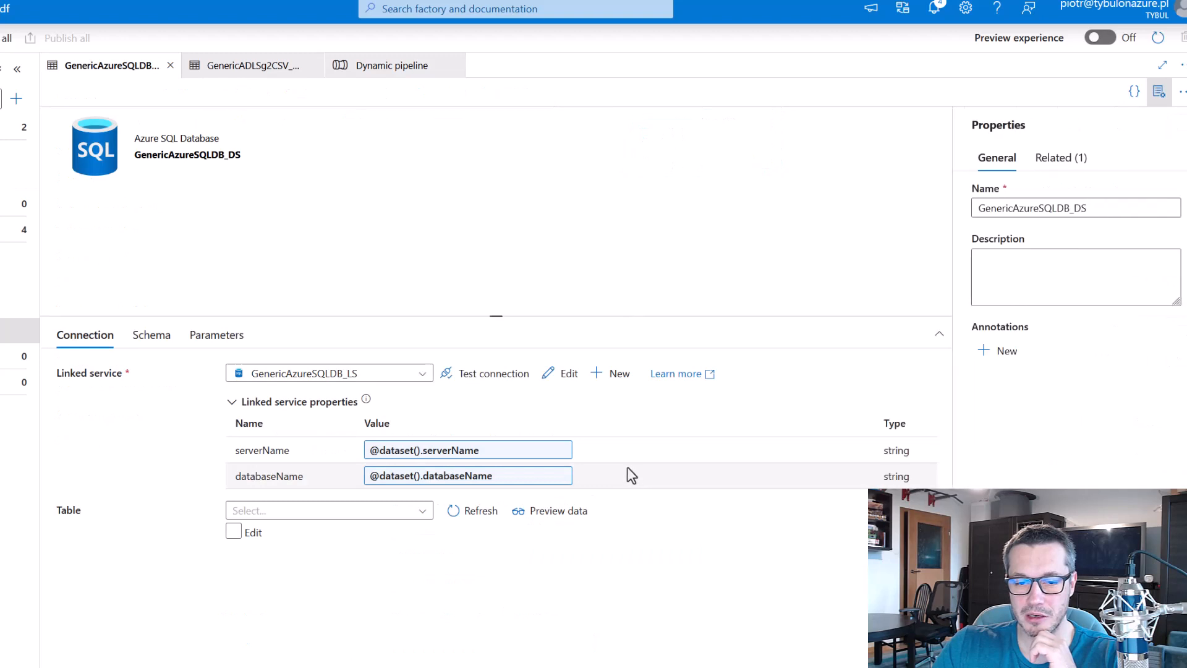
pyautogui.click(160, 344)
pyautogui.click(97, 338)
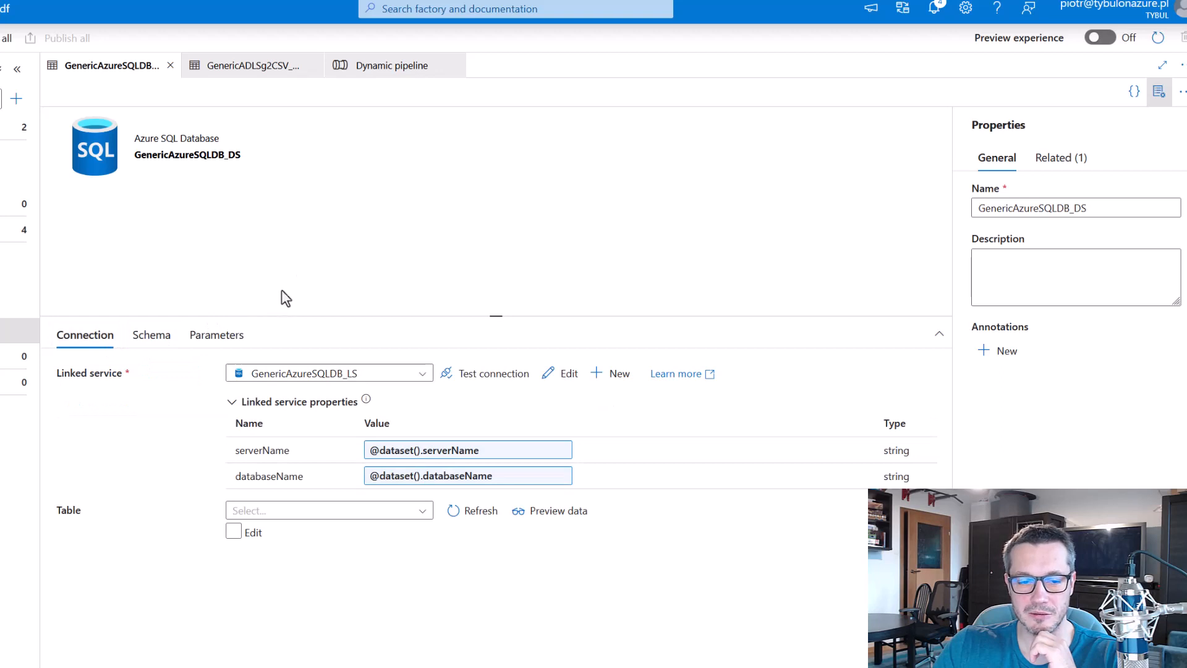
pyautogui.click(170, 64)
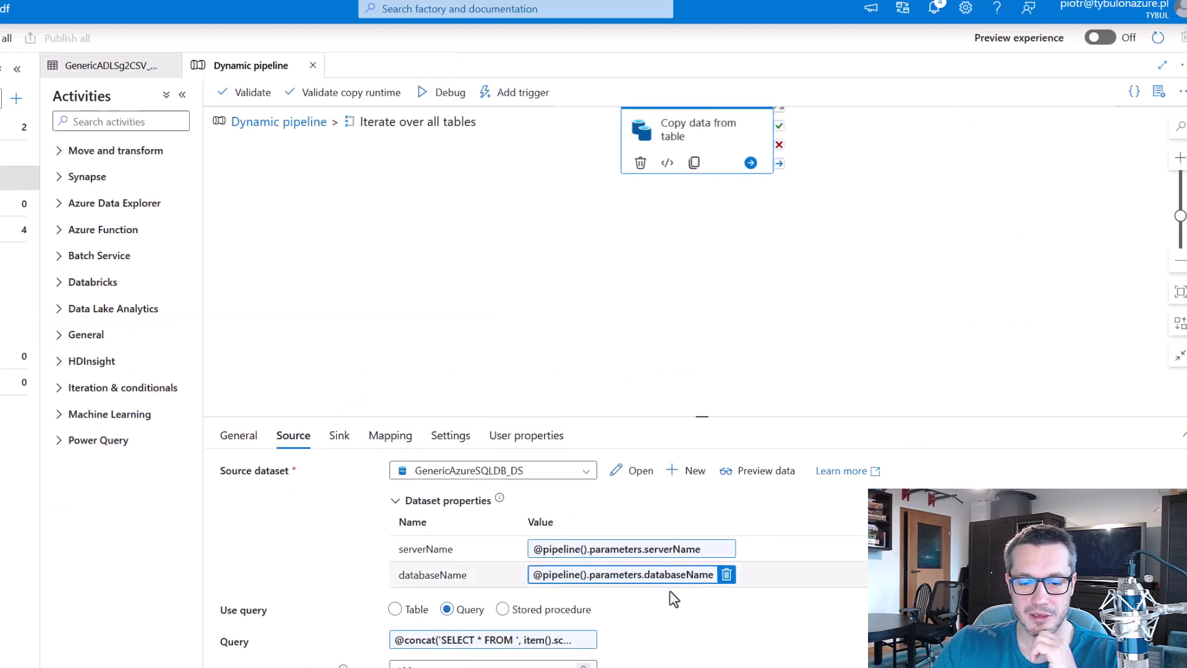
# Review the copy activity's source query expression, and look over the CSV files in the raw container's Day=27 folder.
pyautogui.scroll(-1, 618, 587)
pyautogui.click(572, 569)
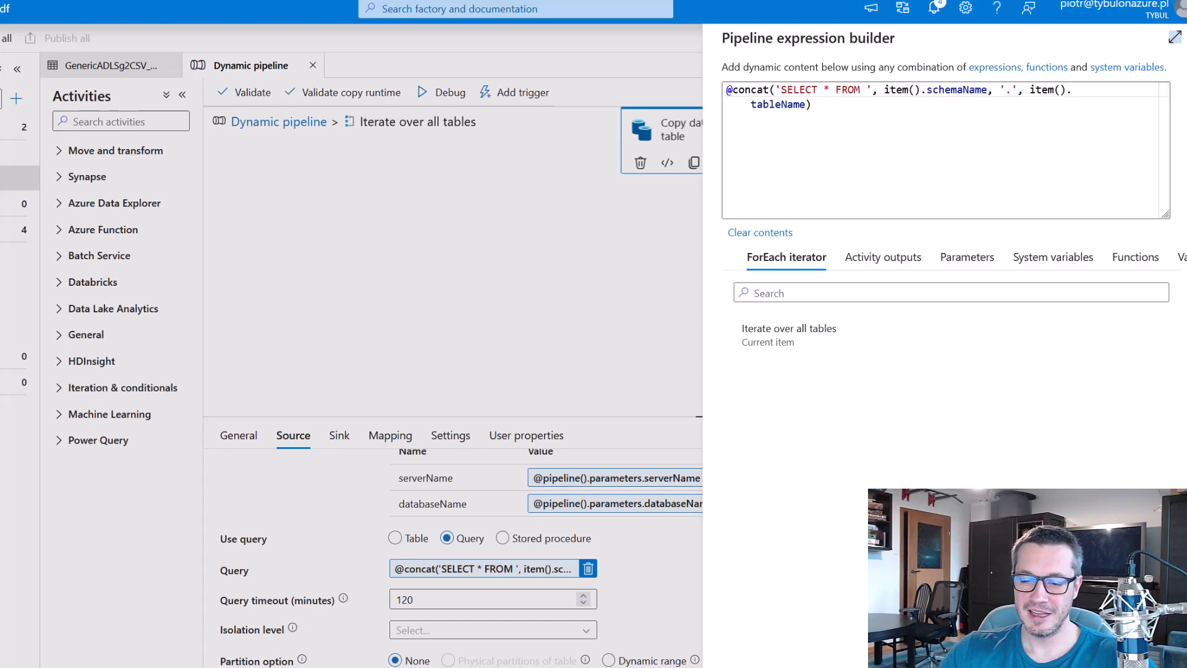
pyautogui.click(661, 355)
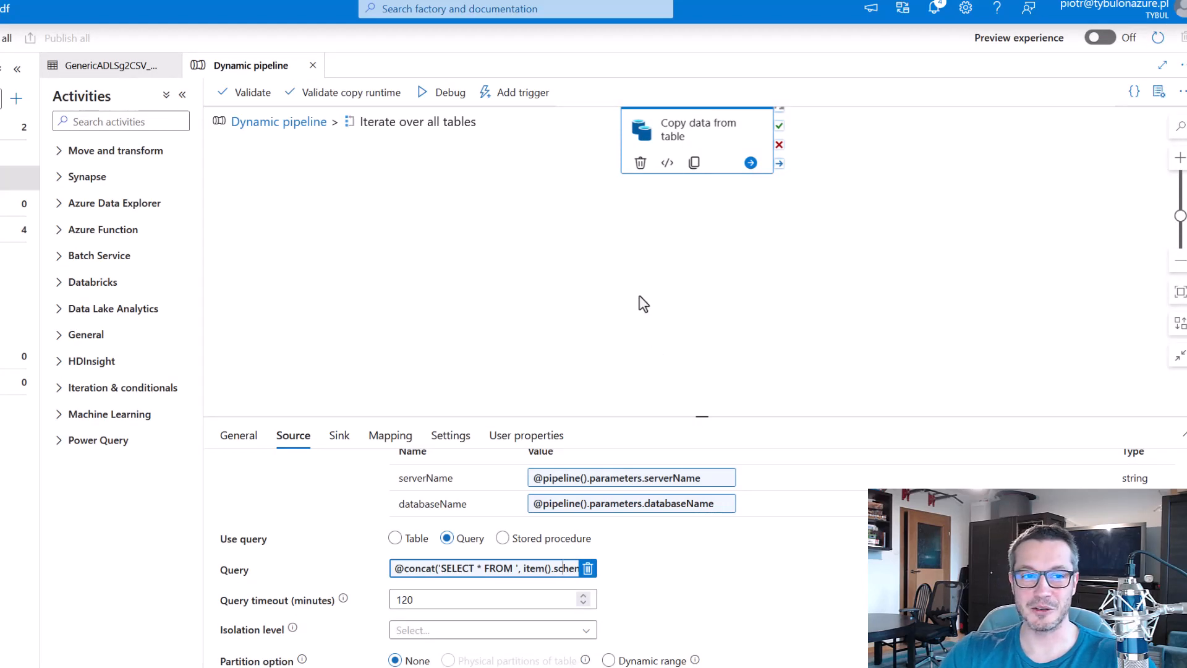
pyautogui.click(80, 1)
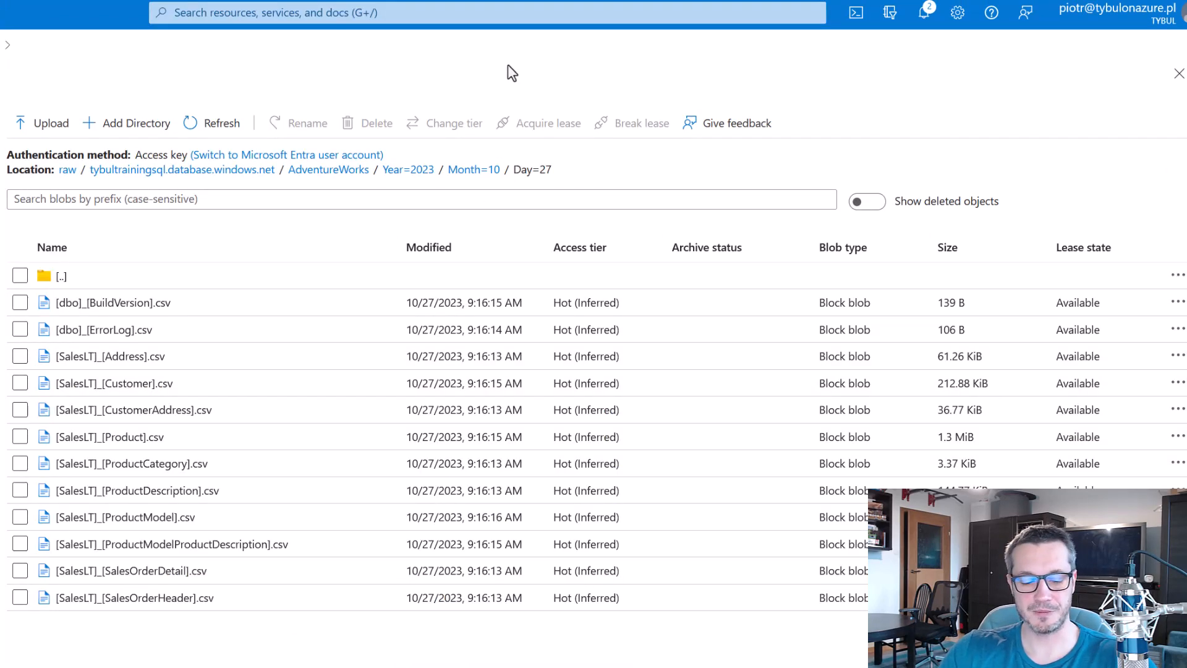
pyautogui.moveTo(2, 287); pyautogui.dragTo(329, 639)
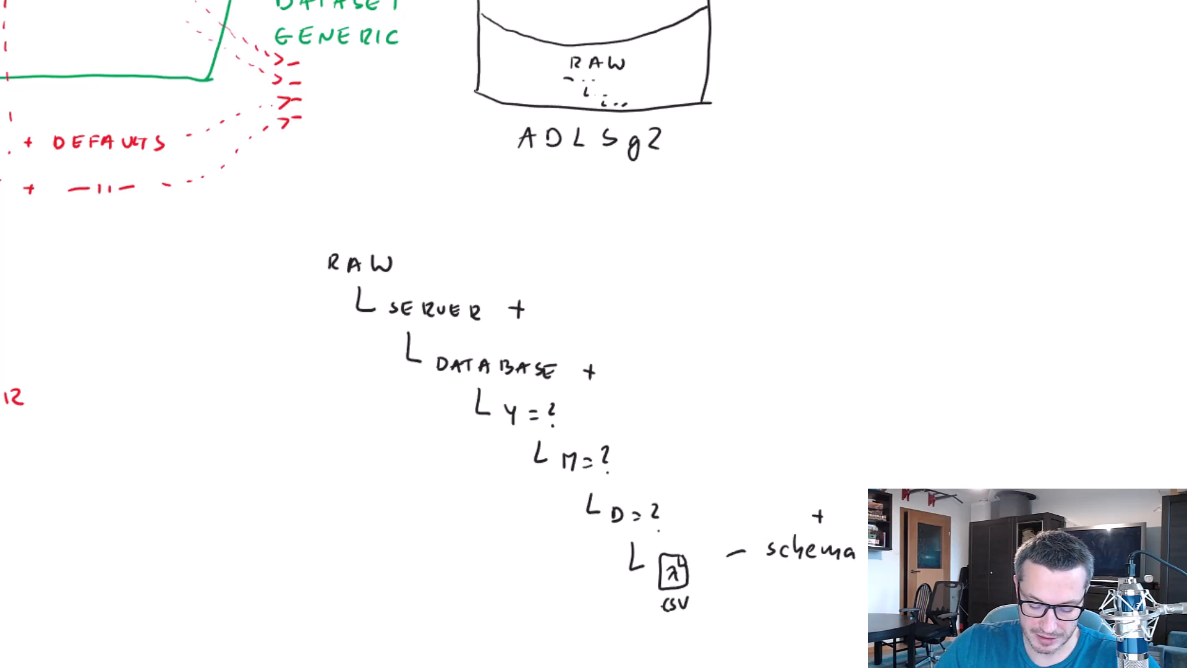
# On the whiteboard's RAW folder hierarchy sketch, draw a red arrow pointing between DATABASE and Y=? and label it DATASET.
pyautogui.moveTo(643, 382); pyautogui.dragTo(579, 395)
pyautogui.moveTo(661, 374)
pyautogui.mouseDown()
pyautogui.moveTo(660, 390)
pyautogui.moveTo(689, 390)
pyautogui.mouseUp()
pyautogui.moveTo(678, 383); pyautogui.dragTo(687, 383)
pyautogui.moveTo(692, 372); pyautogui.dragTo(709, 372)
pyautogui.moveTo(701, 373)
pyautogui.mouseDown()
pyautogui.moveTo(700, 389)
pyautogui.moveTo(725, 387)
pyautogui.mouseUp()
pyautogui.moveTo(714, 382); pyautogui.dragTo(724, 381)
pyautogui.moveTo(739, 374); pyautogui.dragTo(728, 386)
pyautogui.moveTo(747, 372); pyautogui.dragTo(756, 376)
pyautogui.moveTo(761, 367); pyautogui.dragTo(778, 366)
pyautogui.moveTo(768, 368); pyautogui.dragTo(767, 383)
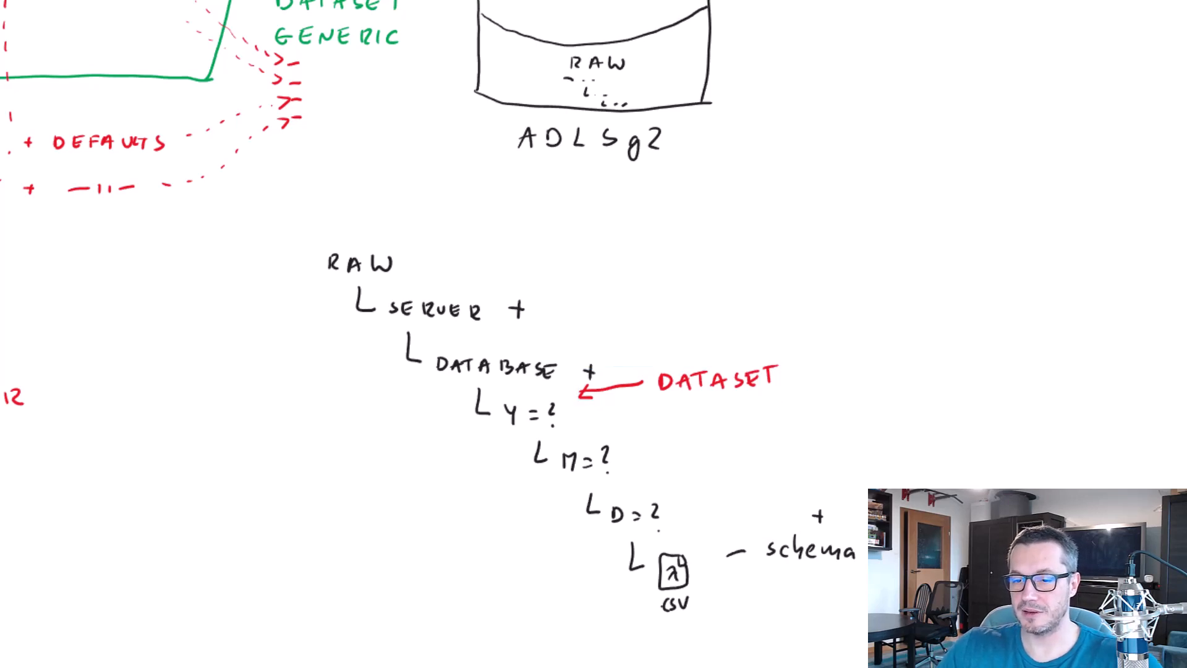